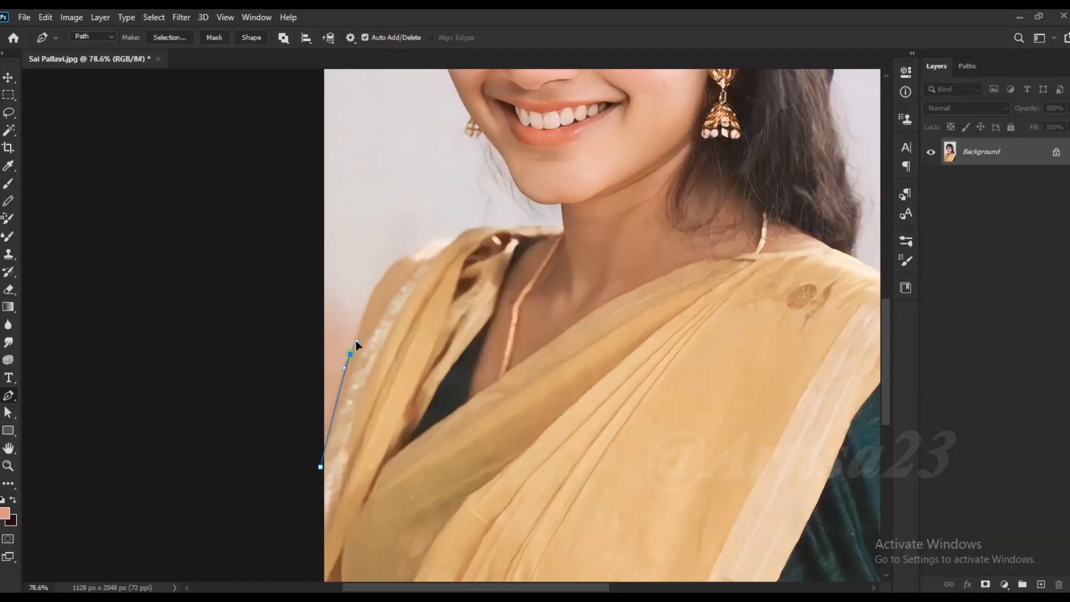
Extend the pen path along the draped shoulder on the photo's left side up to the base of the neck
scroll(291, 417, up, 3)
drag(322, 370, 377, 340)
click(402, 335)
scroll(412, 332, up, 3)
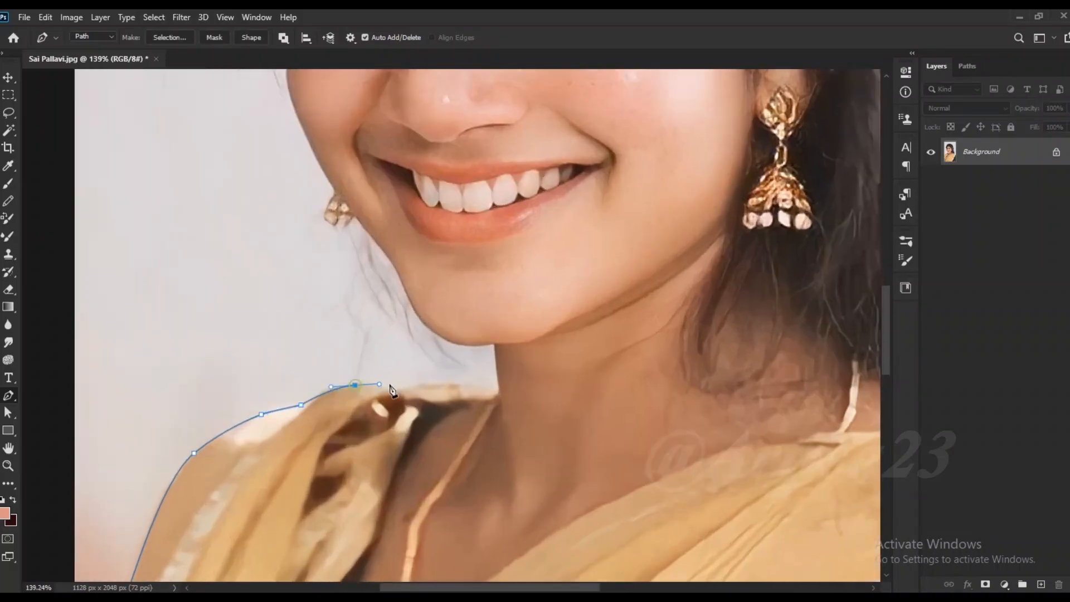
click(489, 387)
Trace the corner where the saree meets the neck and follow the neck edge up to the chin
scroll(494, 375, up, 8)
click(500, 429)
click(505, 419)
click(496, 321)
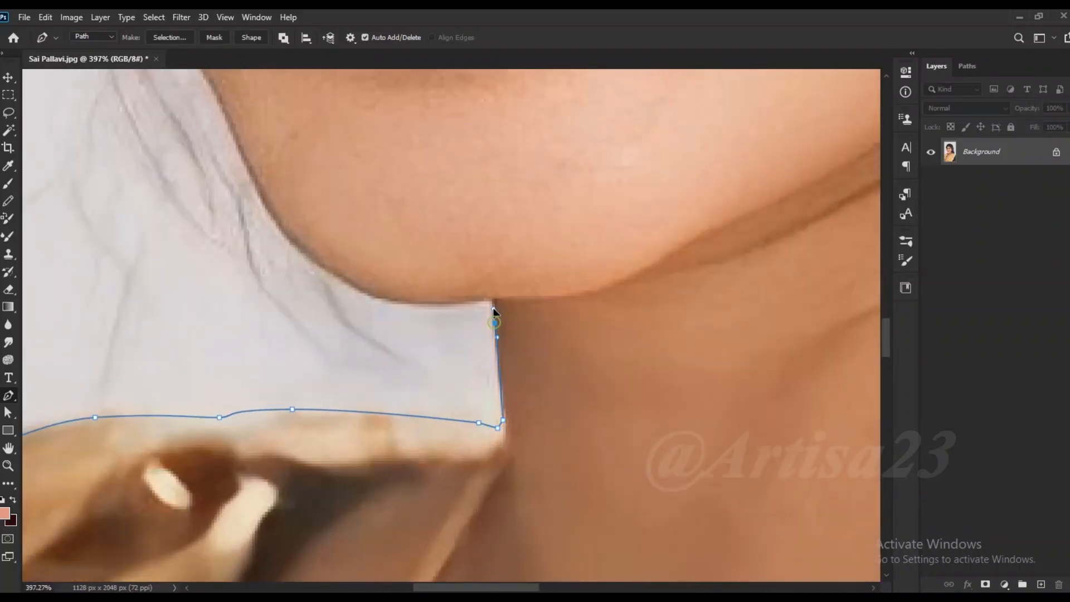
scroll(493, 305, up, 4)
click(493, 305)
Curve the path along the underside of the chin and onto the lower jaw
scroll(493, 305, up, 1)
click(469, 300)
drag(327, 300, 279, 294)
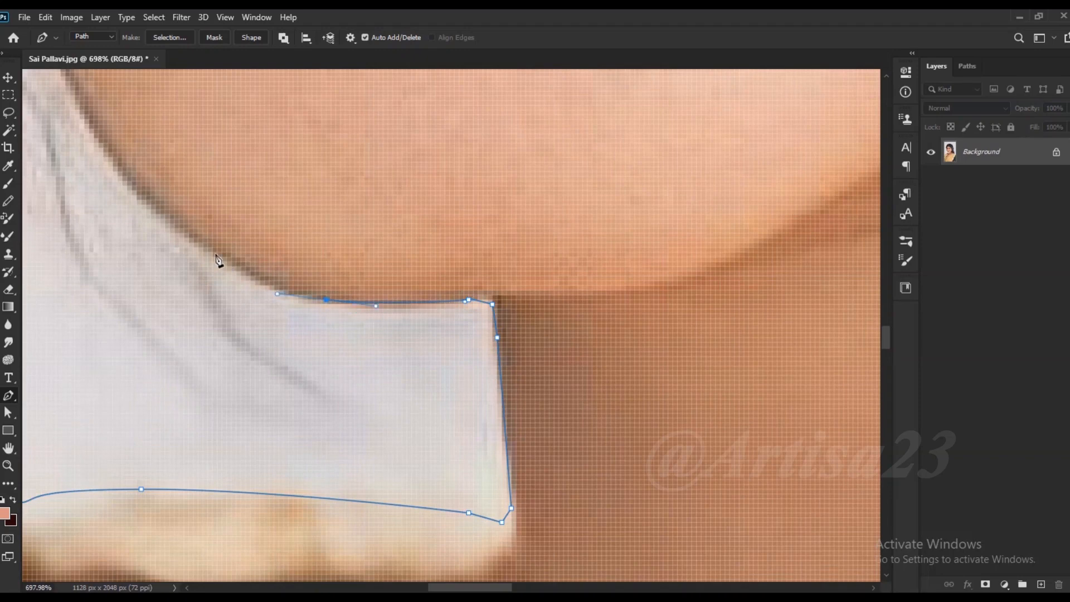
drag(213, 252, 188, 241)
drag(175, 231, 233, 265)
Trace the first loose hair strand below the jaw to its tip and back to the jawline
drag(402, 447, 424, 457)
drag(297, 376, 275, 353)
drag(240, 305, 232, 280)
click(217, 253)
drag(204, 252, 315, 348)
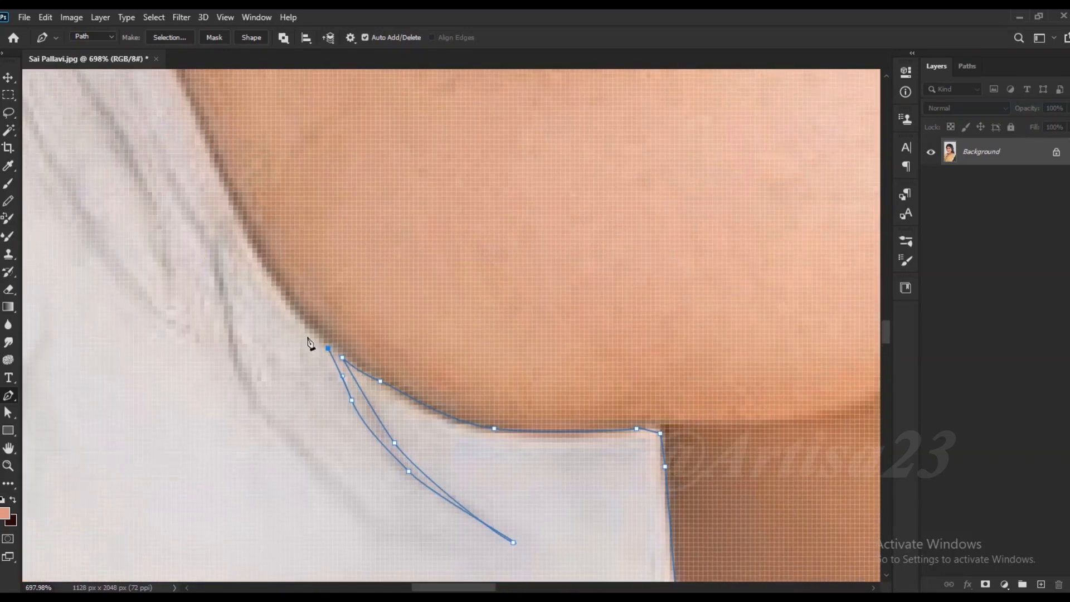
Outline the second loose hair strand beside the jaw, down to its tip and back to its root
drag(238, 343, 251, 385)
drag(323, 471, 344, 492)
click(370, 519)
drag(257, 400, 240, 371)
drag(219, 314, 216, 293)
drag(210, 248, 246, 370)
click(228, 220)
Continue the path up the jaw edge toward the root of the next loose strand
drag(206, 269, 264, 367)
click(313, 496)
drag(179, 234, 349, 365)
click(291, 310)
scroll(292, 312, down, 4)
Outline the long loose strand hanging below the earring, down one side and back up the other
drag(277, 288, 290, 306)
click(349, 404)
click(362, 475)
click(375, 511)
drag(349, 433, 339, 406)
click(325, 378)
drag(287, 316, 279, 305)
drag(260, 267, 259, 244)
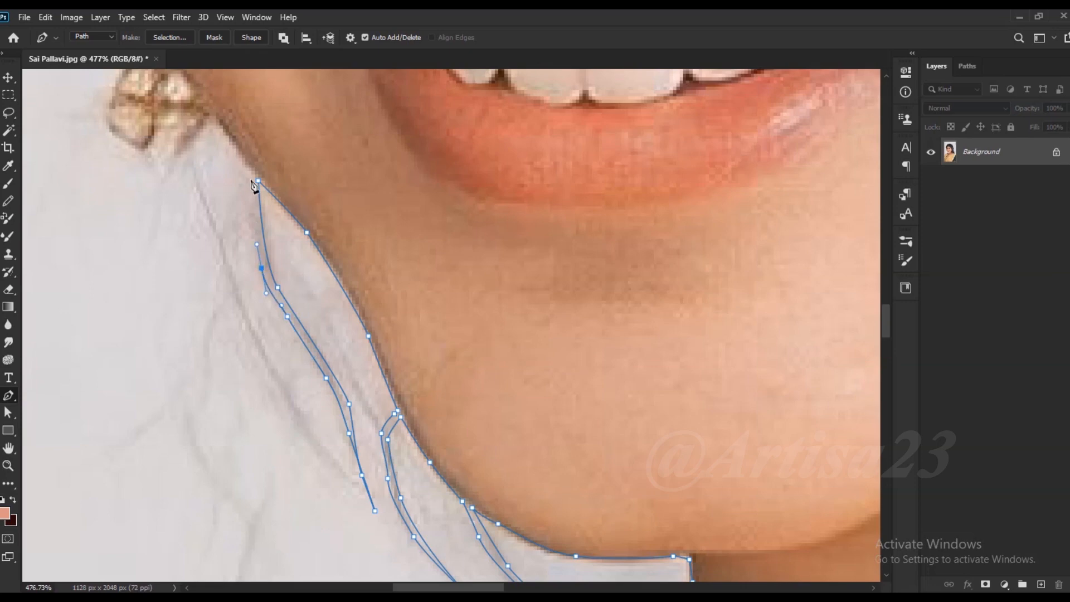
Bring the path up the jaw to the earring on the photo's left and trace around its outer edge
click(252, 180)
click(251, 171)
drag(236, 150, 293, 297)
click(265, 259)
click(166, 275)
click(166, 245)
click(182, 209)
click(204, 186)
drag(205, 187, 225, 323)
Trace the cheek contour from above the earring up to the temple beside the eye
click(215, 310)
drag(192, 264, 188, 257)
drag(189, 258, 262, 431)
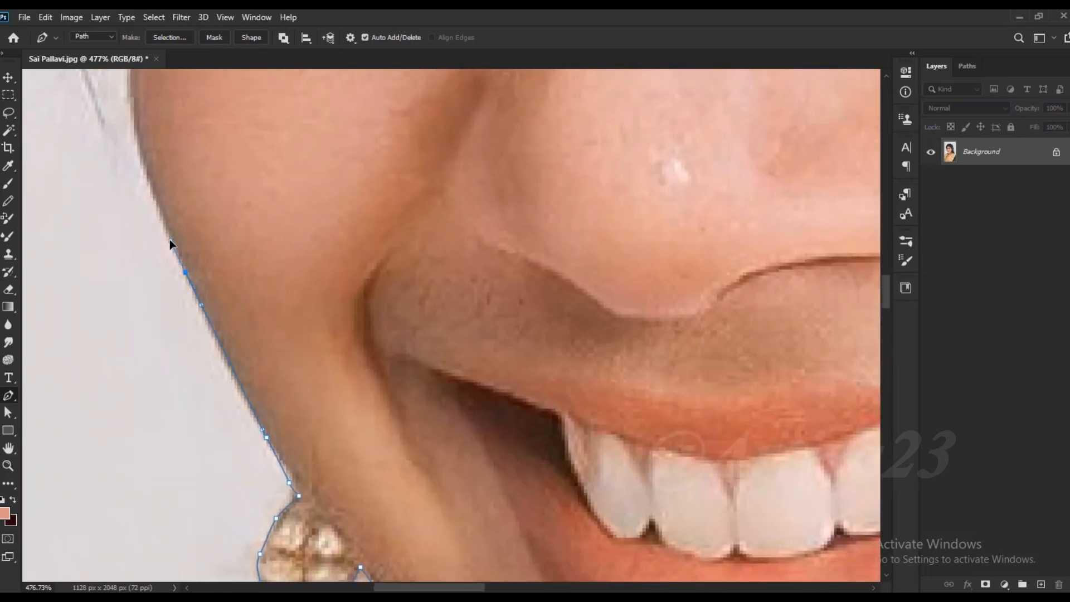
drag(169, 239, 210, 423)
drag(169, 295, 166, 244)
drag(174, 161, 182, 301)
scroll(199, 268, up, 3)
drag(199, 246, 231, 231)
scroll(223, 179, up, 3)
Outline the short hair strand beside the eye and follow the ragged hair edge above it
drag(164, 278, 155, 288)
click(133, 317)
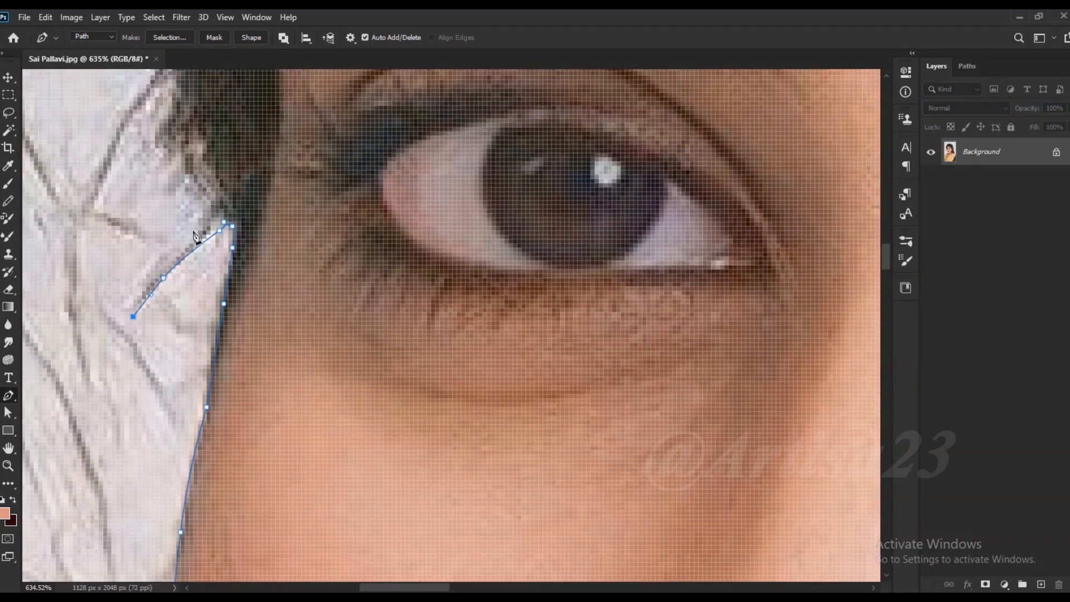
drag(198, 231, 207, 214)
drag(202, 207, 237, 306)
drag(246, 300, 245, 297)
Trace the next longer strand at the temple down to its tip and back up to the hair edge
click(164, 230)
drag(137, 290, 128, 312)
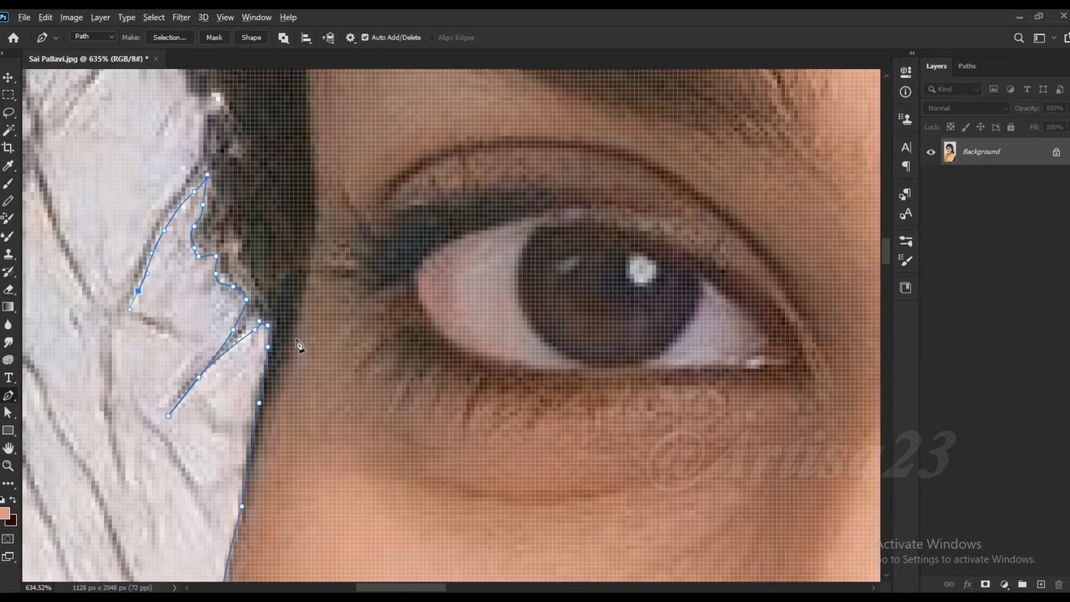
scroll(295, 339, down, 2)
drag(188, 388, 190, 398)
click(193, 429)
drag(184, 341, 188, 320)
drag(235, 240, 235, 233)
drag(234, 220, 259, 319)
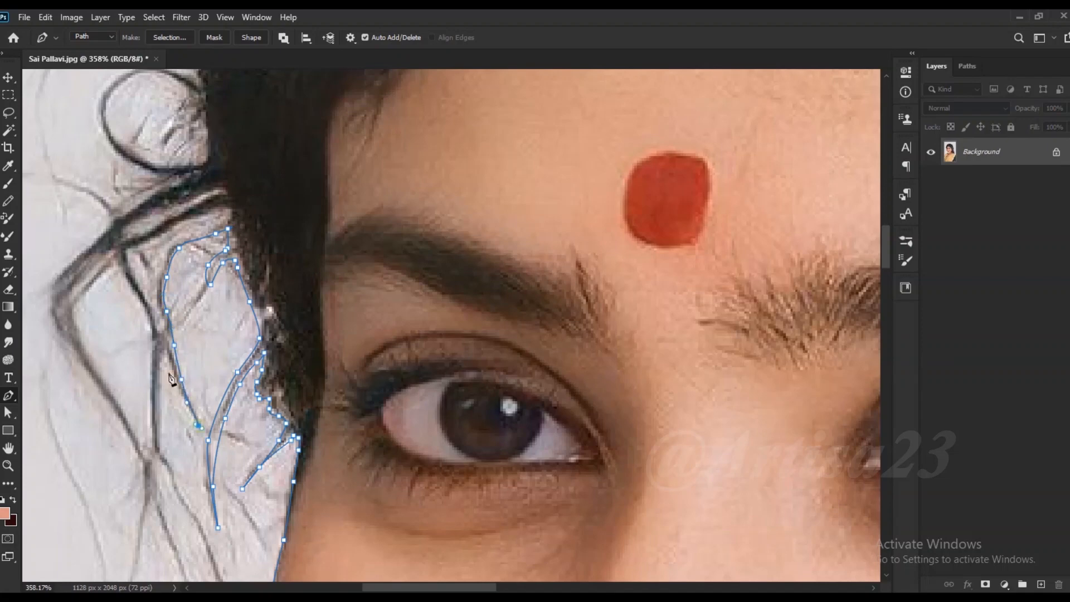
Outline the long curved strand outside the temple, down to its tip and back up its other side
click(166, 352)
drag(162, 401, 163, 425)
drag(167, 455, 169, 464)
drag(186, 503, 183, 357)
drag(208, 408, 217, 426)
drag(228, 464, 230, 473)
click(228, 493)
click(175, 345)
click(155, 313)
drag(147, 271, 147, 246)
drag(150, 191, 127, 135)
click(119, 118)
Trace the bent outer hair strand beside the temple down to its end and back to its bend
click(143, 316)
click(196, 471)
click(182, 425)
click(150, 357)
click(111, 262)
click(68, 201)
drag(62, 179, 161, 347)
Follow the upper part of the bent strand back to the main hair mass beside the forehead
drag(150, 323, 149, 301)
drag(171, 282, 187, 266)
drag(230, 186, 215, 175)
drag(203, 158, 254, 271)
mouse_move(294, 237)
mouse_down()
mouse_move(320, 238)
mouse_move(278, 247)
mouse_up()
click(340, 247)
click(348, 257)
Trace around the looped curl at the hair edge beside the forehead
drag(263, 283, 270, 306)
click(299, 326)
click(350, 334)
click(316, 315)
click(329, 283)
click(353, 257)
Carry the path up the hair edge above the curl, undoing one misplaced anchor point
mouse_move(348, 231)
mouse_down()
mouse_move(321, 330)
mouse_move(342, 233)
mouse_up()
click(341, 194)
key(ctrl+z)
click(326, 298)
click(330, 222)
click(323, 210)
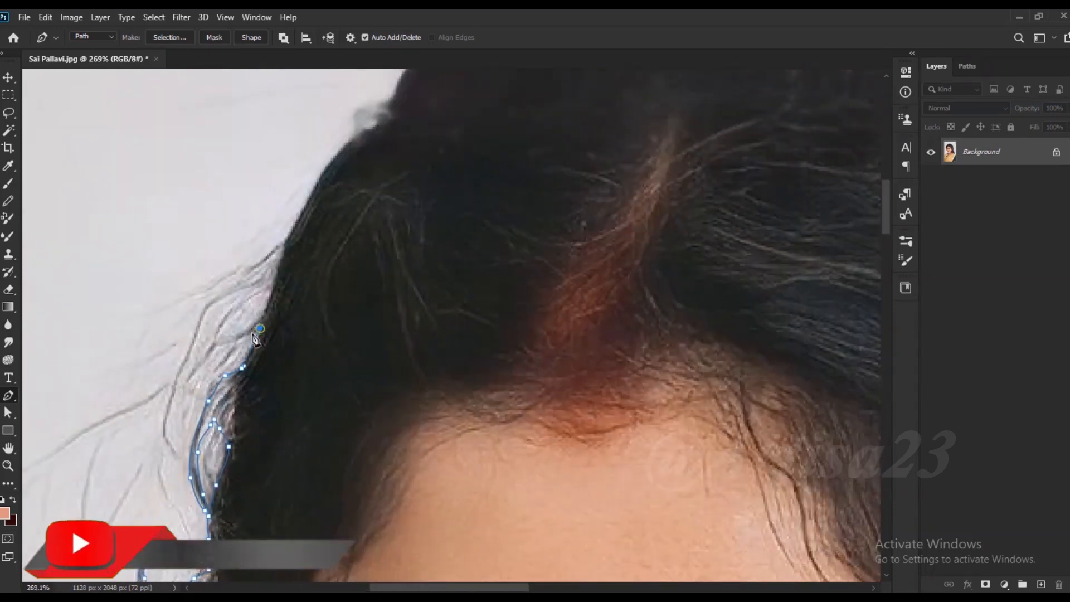
Outline the flyaway strand at the upper side of the head, out to its tip and back to the hair
click(270, 299)
click(275, 280)
click(252, 290)
drag(214, 308, 197, 330)
click(188, 352)
click(218, 291)
click(240, 271)
Trace the smooth hair outline from the flyaway strand up toward the crown
drag(271, 256, 286, 246)
drag(326, 163, 338, 151)
click(372, 123)
click(383, 110)
drag(383, 114, 204, 318)
Extend the path across the top of the head along the crown's hair outline
drag(256, 237, 281, 217)
drag(356, 182, 383, 174)
drag(446, 150, 471, 145)
click(495, 154)
drag(521, 173, 546, 182)
click(619, 151)
scroll(668, 150, down, 2)
drag(719, 148, 502, 135)
Curve the path over the crown and down the hair on the photo's right side
drag(593, 145, 608, 150)
drag(624, 158, 701, 196)
click(717, 209)
drag(745, 225, 492, 130)
drag(557, 164, 616, 242)
drag(647, 298, 653, 318)
drag(701, 454, 704, 460)
drag(718, 491, 632, 274)
Trace the wavy outer hair edge at eye level on the photo's right side
drag(635, 285, 630, 317)
drag(634, 336, 640, 346)
drag(641, 365, 639, 378)
drag(642, 388, 645, 394)
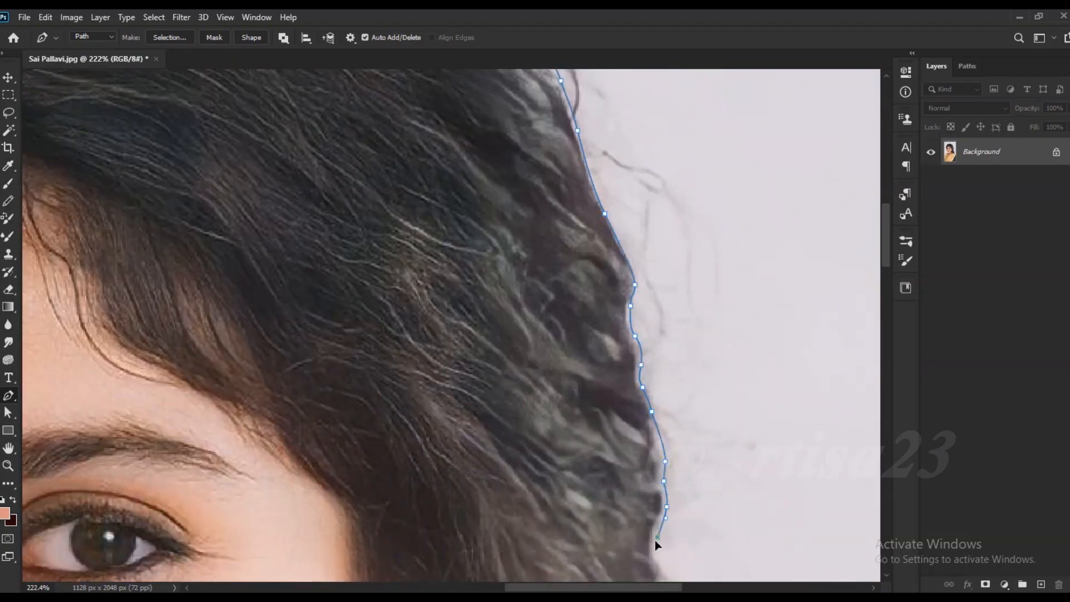
drag(657, 564, 607, 310)
Continue the path down the wavy hair edge on the photo's right side to beside the earring
drag(613, 332, 607, 346)
drag(607, 385, 620, 407)
click(653, 442)
click(681, 496)
drag(688, 525, 660, 304)
drag(668, 340, 675, 365)
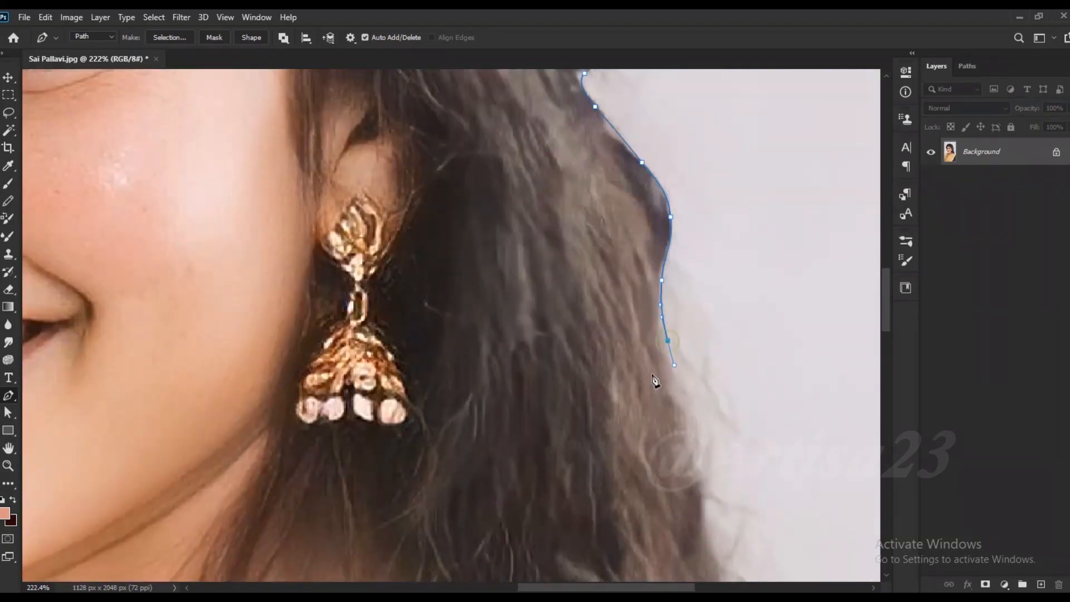
Trace the lower hair edge on the photo's right side down toward the shoulder
scroll(655, 381, down, 3)
drag(691, 462, 696, 471)
drag(707, 486, 711, 495)
drag(714, 514, 714, 528)
drag(714, 543, 713, 551)
drag(711, 561, 683, 307)
Trace the shoulder on the photo's right, then loop the path around outside the canvas beneath the figure and close it
drag(719, 369, 501, 287)
click(552, 312)
click(589, 333)
scroll(579, 295, down, 6)
drag(613, 388, 611, 412)
drag(588, 446, 572, 453)
click(502, 467)
click(395, 466)
drag(373, 442, 363, 419)
click(365, 389)
click(376, 356)
Convert the closed path to a selection, copy the woman to a new layer, and unlock the Background layer
scroll(488, 179, up, 8)
right_click(480, 179)
click(563, 234)
click(612, 165)
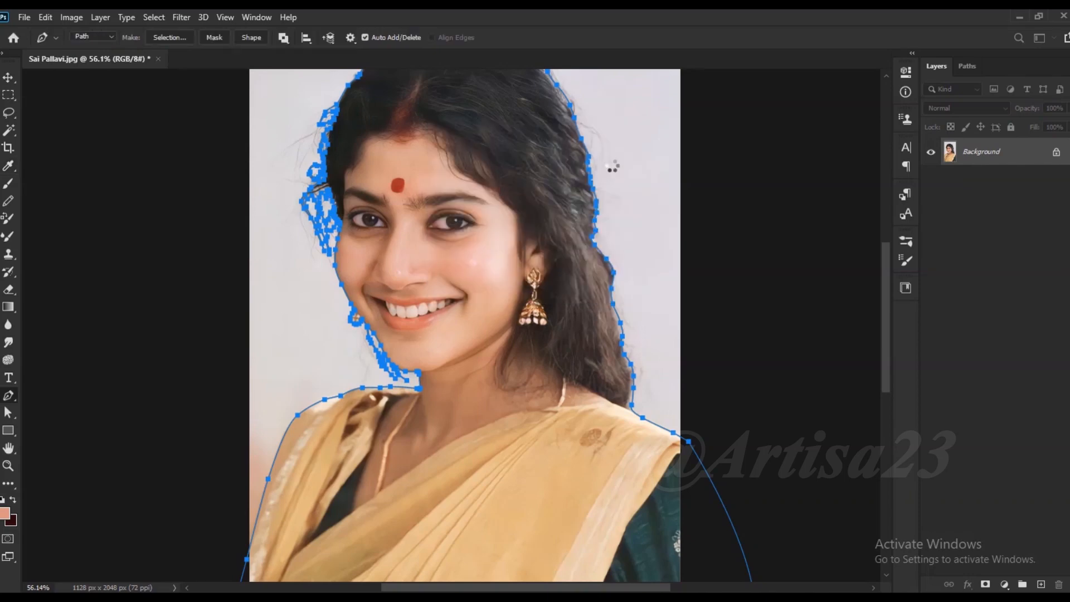
scroll(489, 241, down, 4)
key(ctrl+j)
scroll(495, 261, down, 2)
click(1056, 180)
Save the document as a PSD with the suffix -01 added to its file name
click(23, 16)
click(44, 180)
click(533, 391)
text(-01)
key(Return)
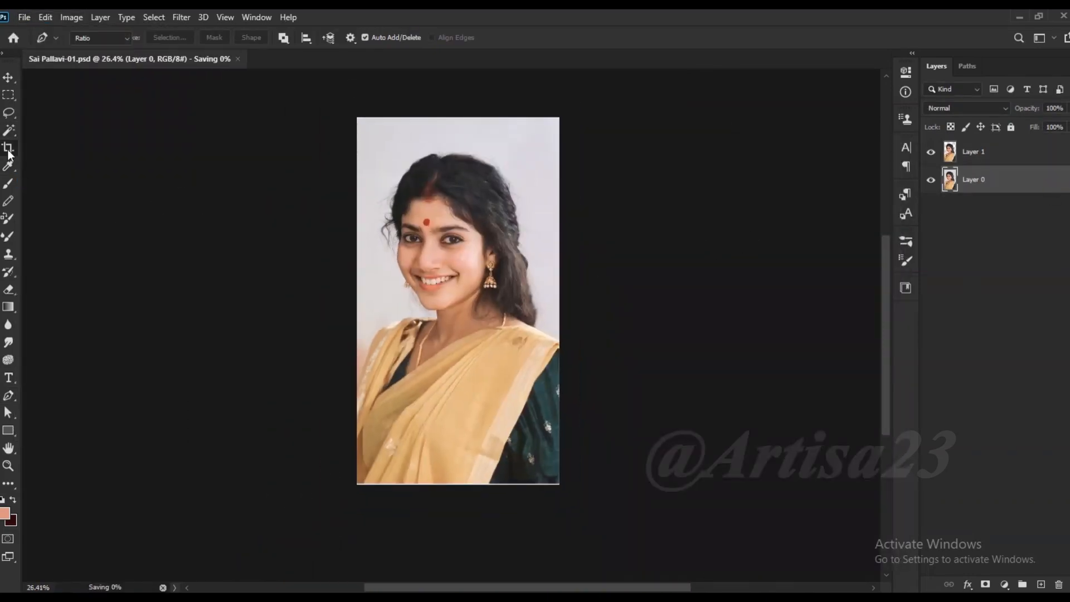
Widen the canvas equally on both sides of the portrait to about 1794 px with the Crop tool
key(c)
drag(564, 301, 618, 302)
key(Return)
Add a layer above Layer 0 and fill it with the grey-brown colour 78706c
click(982, 179)
click(1040, 584)
click(4, 513)
drag(685, 390, 637, 449)
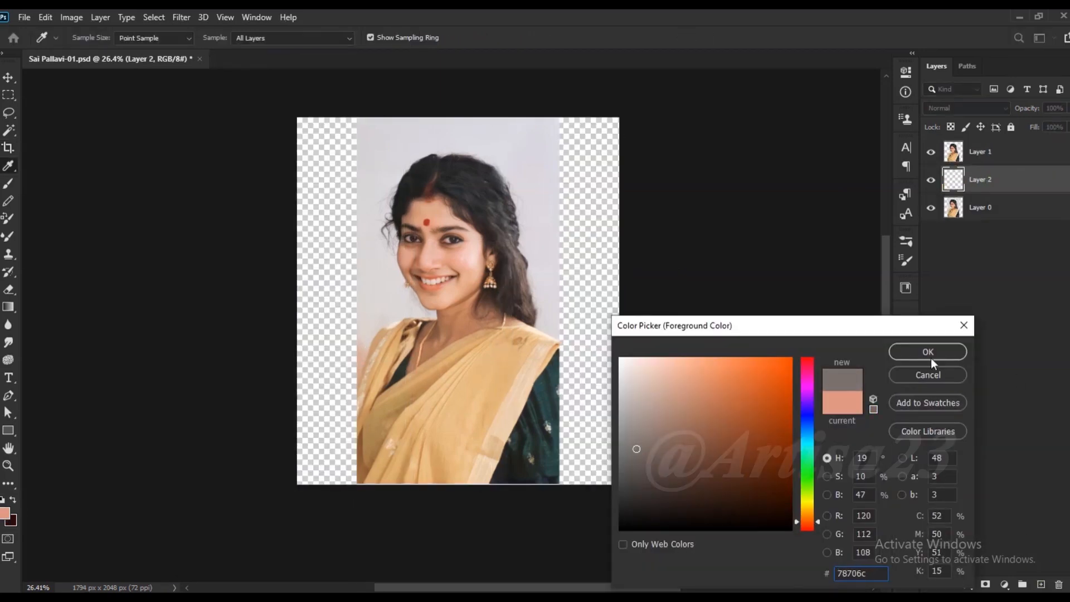
click(932, 356)
key(alt+BackSpace)
Select Layer 1, save the document, and save another version with the file name ending in -01a
click(7, 77)
click(998, 148)
key(ctrl+s)
click(24, 17)
click(75, 187)
click(535, 386)
text(a)
click(811, 545)
Duplicate the cutout Layer 1 and arrange the layers with the copy directly beneath the original
scroll(667, 364, down, 2)
scroll(542, 320, up, 2)
key(ctrl+j)
drag(1007, 180, 1008, 140)
scroll(621, 285, up, 3)
scroll(500, 374, up, 2)
Apply Levels to Layer 1 with input values 27, 1.00 and 244
click(73, 18)
mouse_move(99, 52)
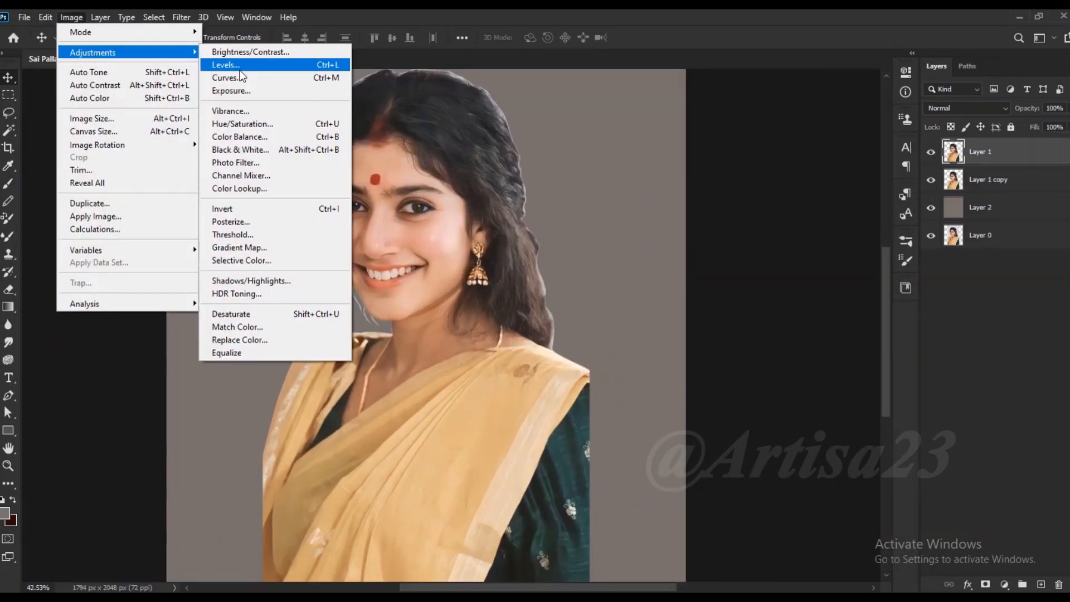
click(234, 65)
drag(659, 257, 689, 257)
drag(831, 257, 824, 260)
drag(689, 258, 677, 258)
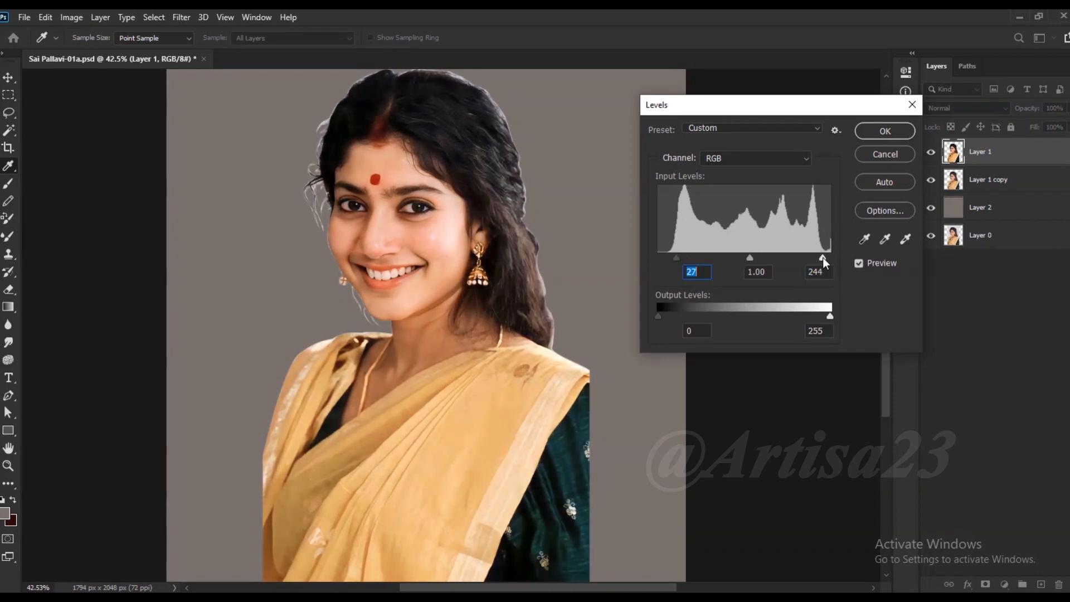
click(902, 136)
Select a rectangular strip across the figure's lower edge and delete it from both Layer 1 and Layer 1 copy
scroll(640, 282, down, 3)
key(m)
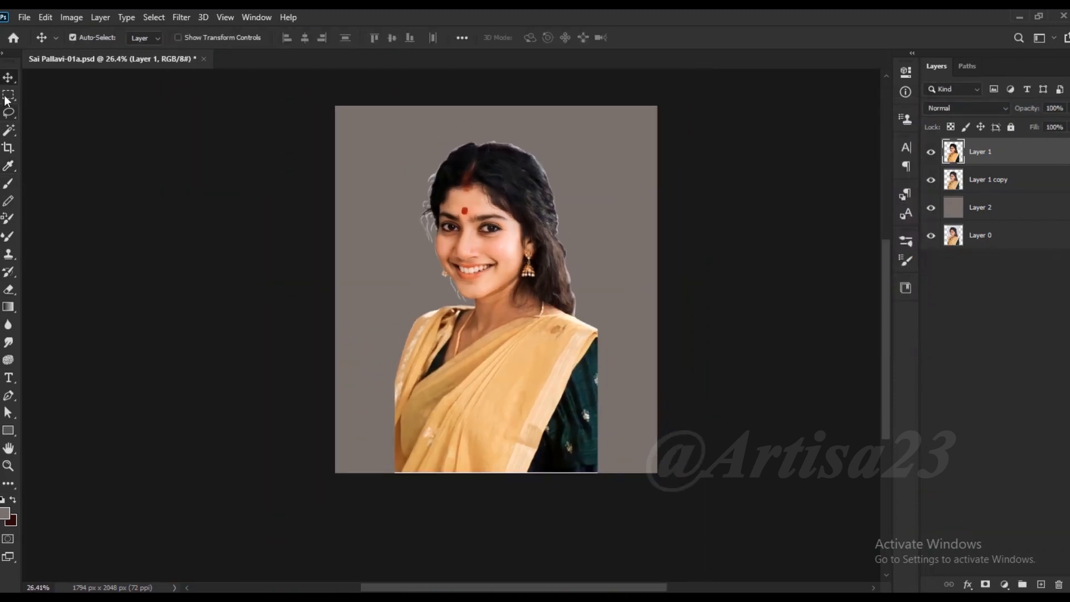
drag(374, 453, 650, 531)
click(988, 179)
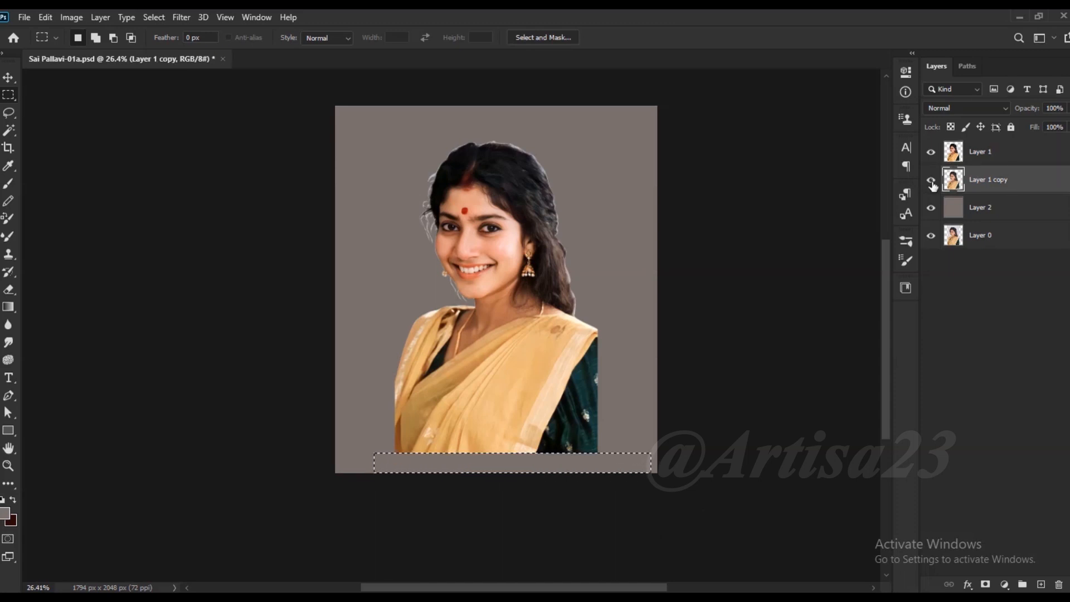
Hide Layer 1 copy, clear the selection with Layer 1 active, and save the document
click(931, 180)
click(981, 151)
key(ctrl+d)
key(ctrl+s)
Duplicate Layer 1, keeping the duplicate beneath it and Layer 1 active
scroll(543, 254, up, 3)
click(9, 77)
scroll(538, 232, up, 6)
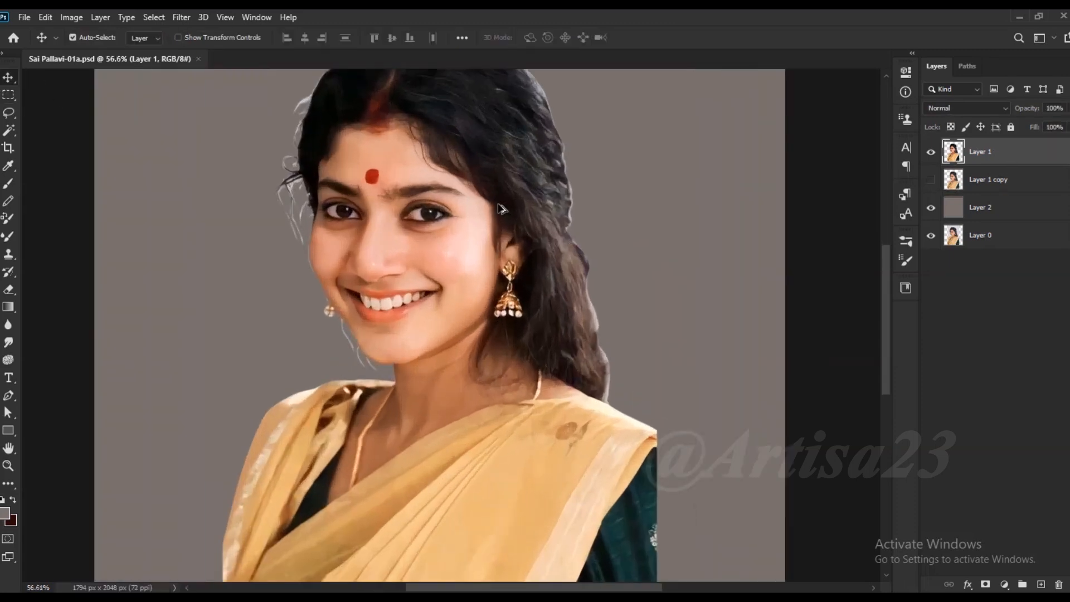
key(ctrl+j)
scroll(465, 186, up, 2)
Sharpen Layer 1 with Unsharp Mask at amount 55%, radius 8.3 pixels and threshold 0
click(181, 17)
mouse_move(213, 275)
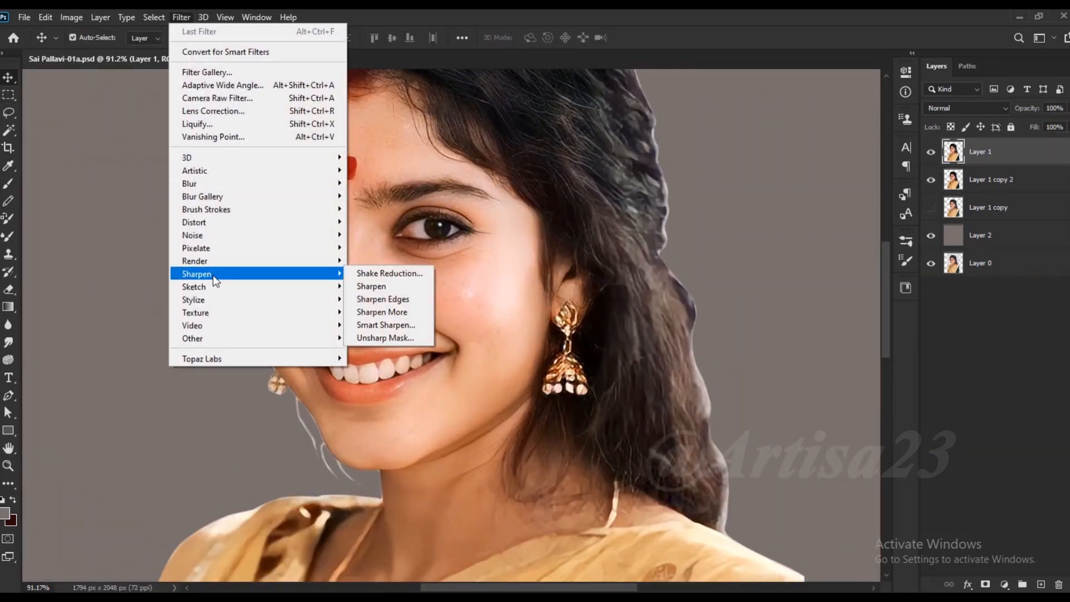
click(368, 337)
drag(678, 351, 686, 351)
drag(671, 315, 681, 316)
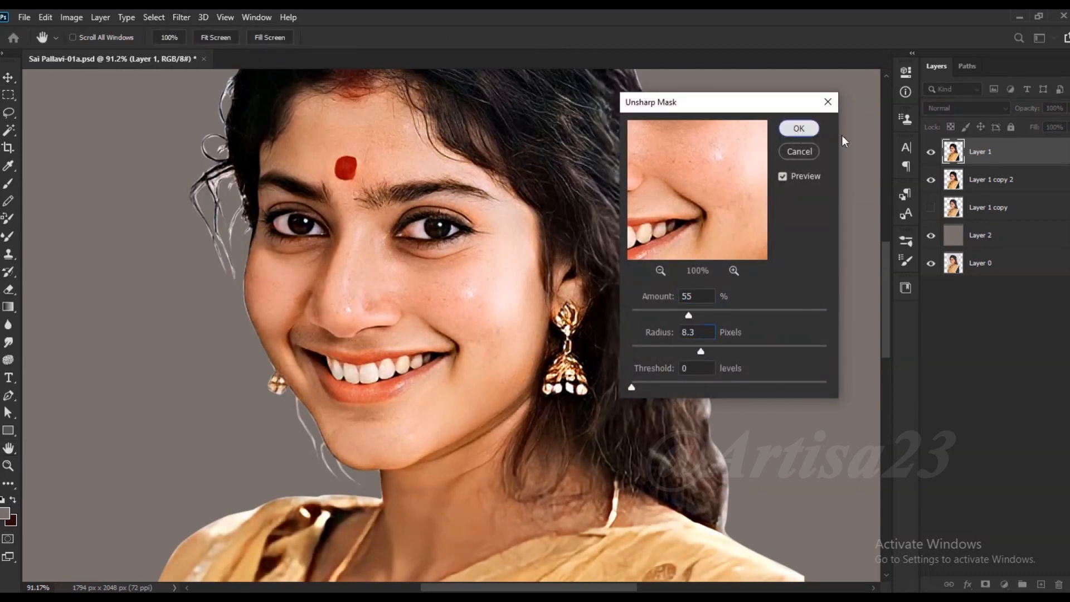
click(799, 128)
Hide Layer 1 copy 2 and save the document
click(931, 182)
scroll(589, 273, down, 4)
key(ctrl+s)
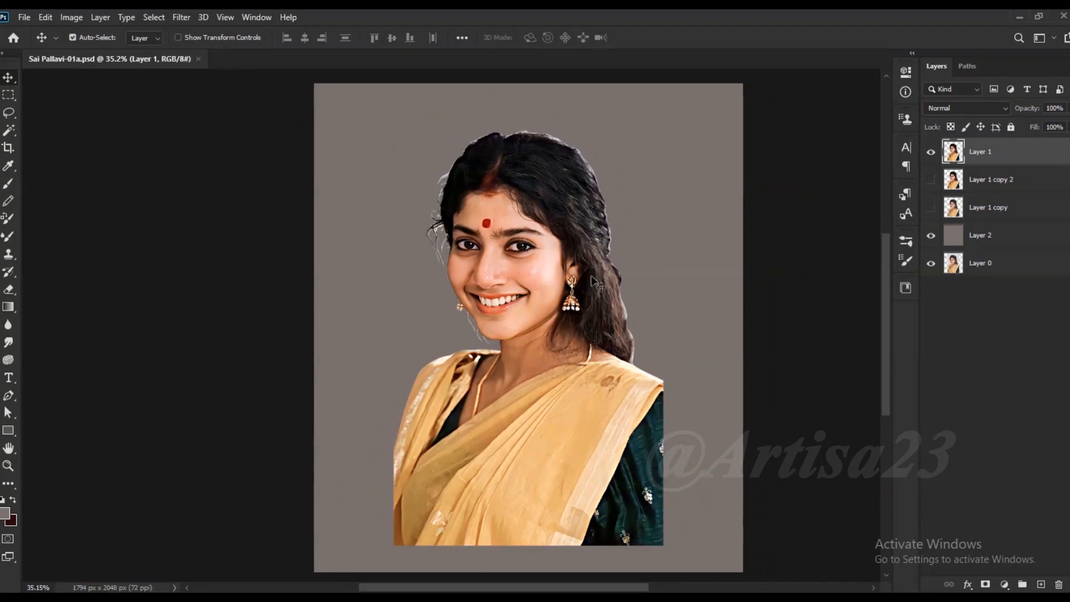
Activate the Smudge tool and choose a different brush preset for it
scroll(558, 250, up, 6)
click(8, 342)
click(113, 38)
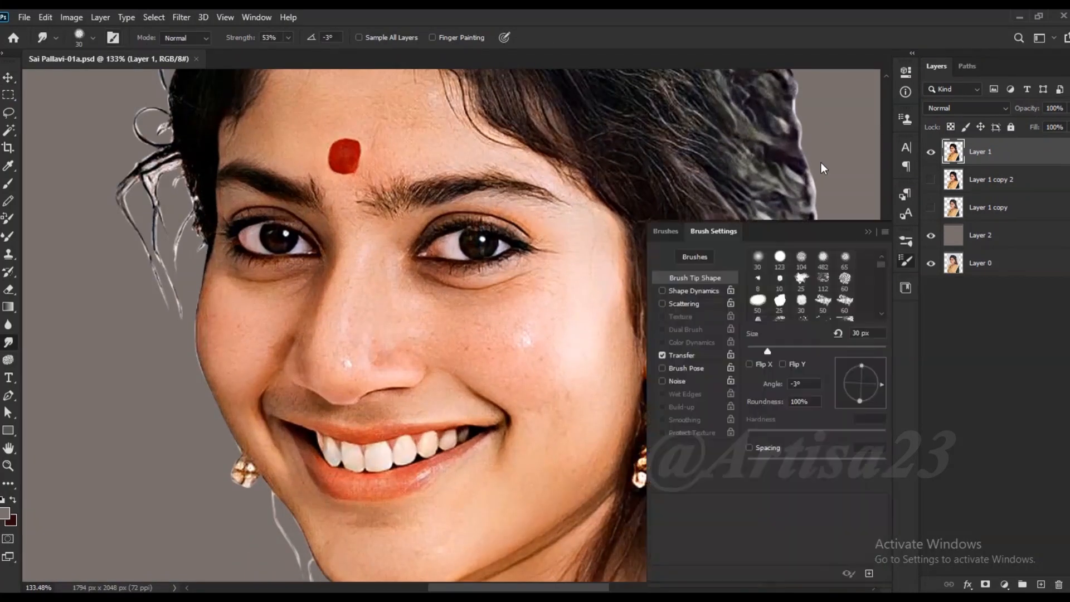
click(666, 232)
click(833, 467)
click(906, 242)
Reduce the smudge brush to 30 px and smooth the nose bridge and the skin below the eye on the photo's right
scroll(525, 278, up, 2)
key(bracketleft)
key(bracketleft)
key(bracketleft)
key(bracketleft)
key(bracketleft)
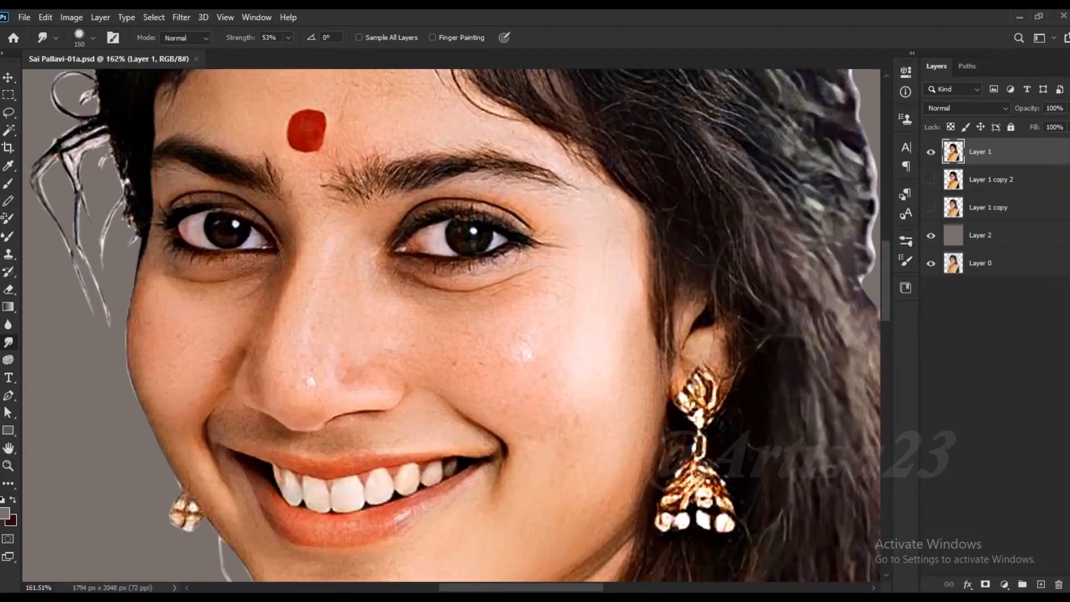
click(338, 261)
scroll(329, 276, up, 2)
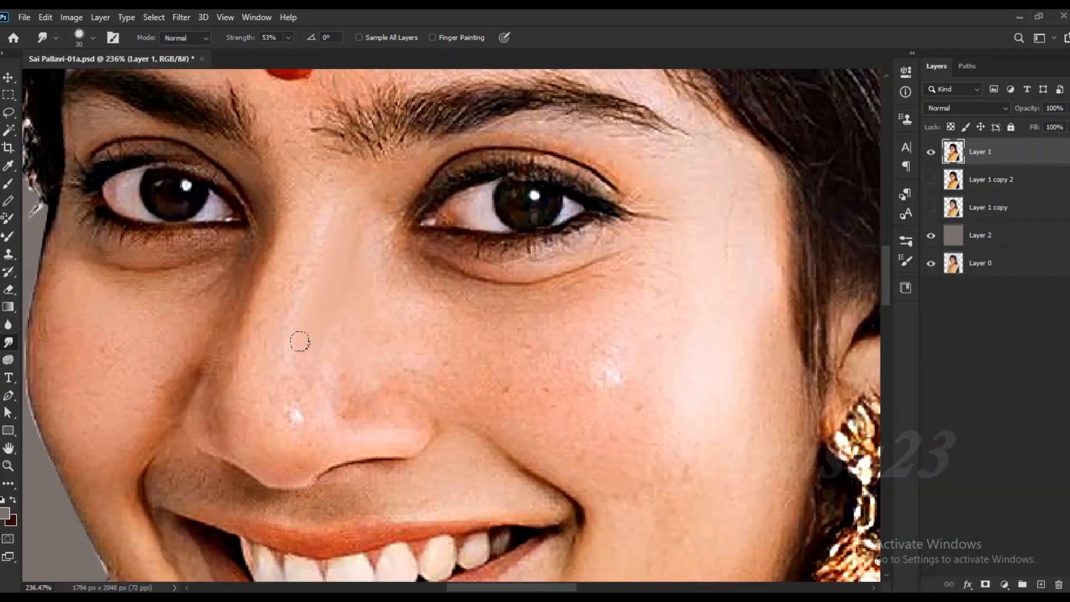
drag(375, 234, 512, 299)
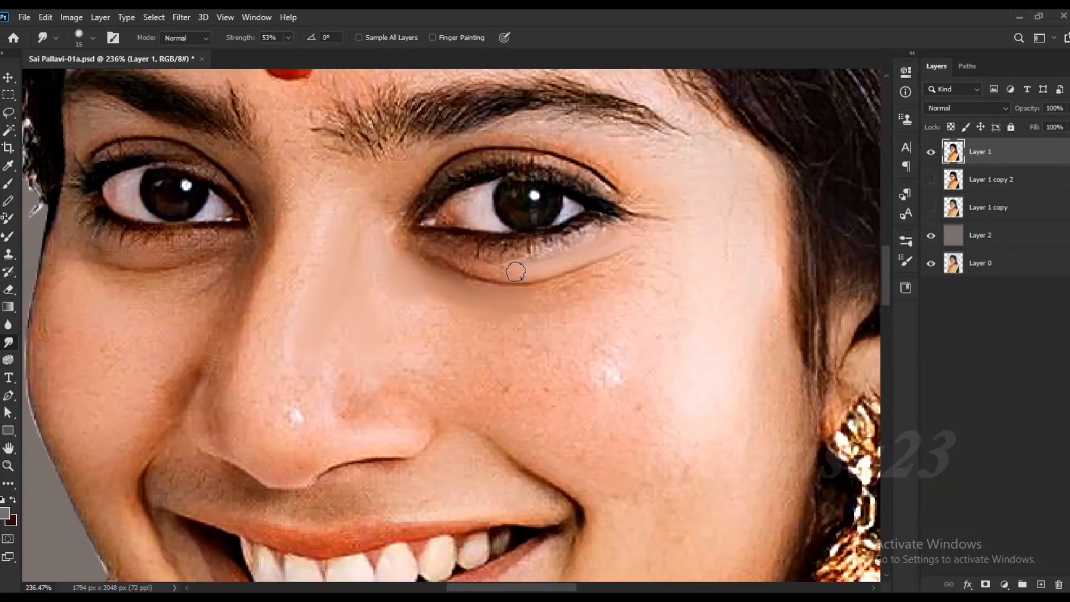
Smudge the lower eyelid and its crease on the photo's right with a 10 px brush
scroll(563, 254, up, 3)
mouse_move(539, 249)
mouse_down()
mouse_move(454, 273)
mouse_move(393, 263)
mouse_move(398, 276)
mouse_up()
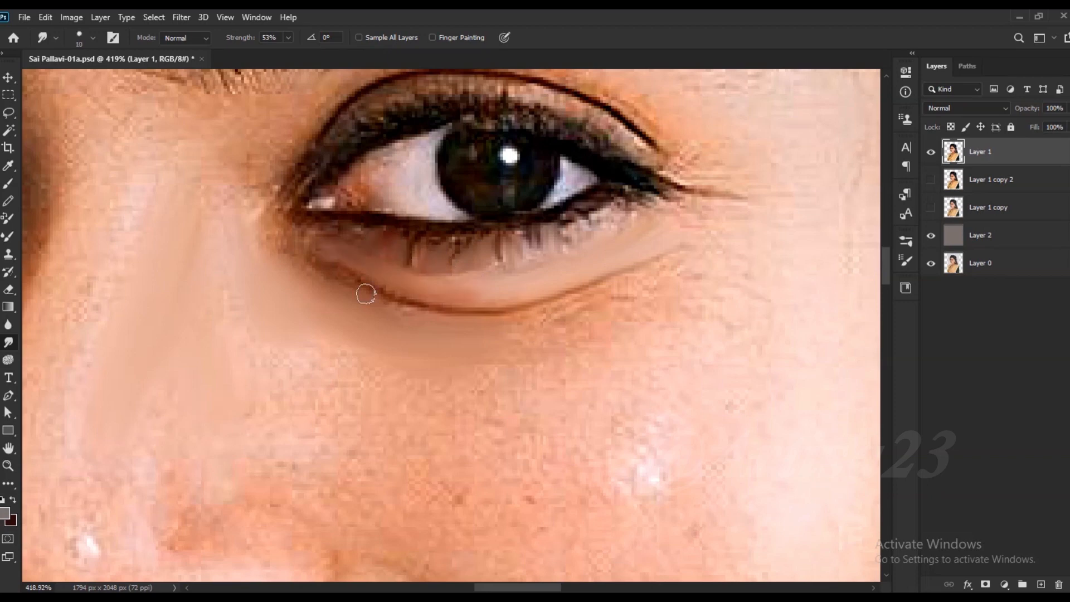
mouse_move(534, 318)
mouse_down()
mouse_move(650, 275)
mouse_move(449, 327)
mouse_move(565, 314)
mouse_up()
Smooth the upper cheek and its highlight on the photo's right with smudge brush sizes of 30 and 20 px
key(bracketright)
key(bracketright)
key(bracketright)
scroll(476, 301, down, 6)
key(bracketright)
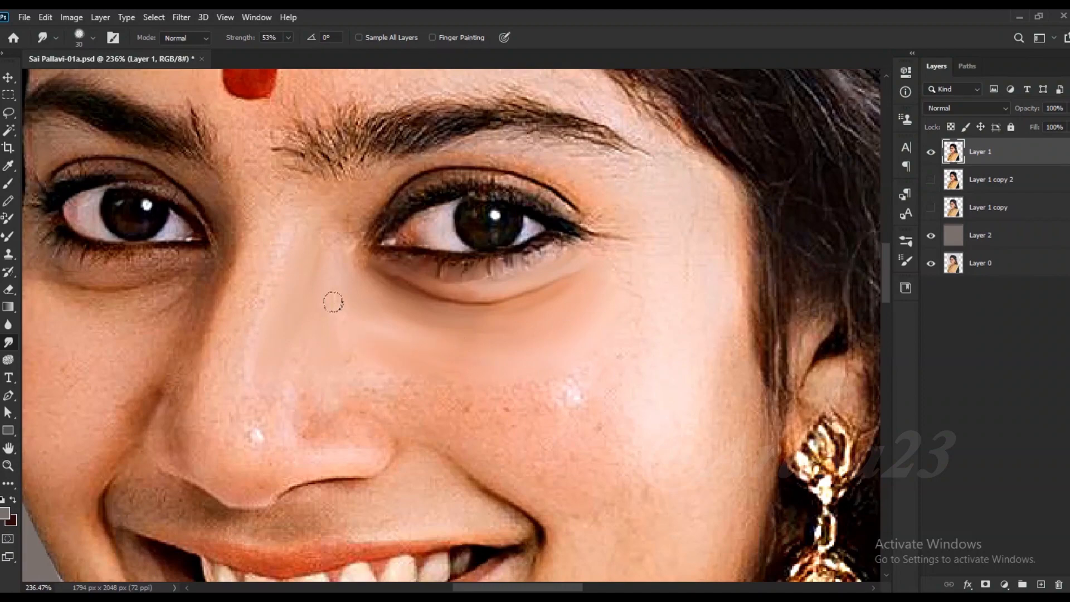
mouse_move(439, 384)
mouse_down()
mouse_move(576, 375)
mouse_move(388, 371)
mouse_up()
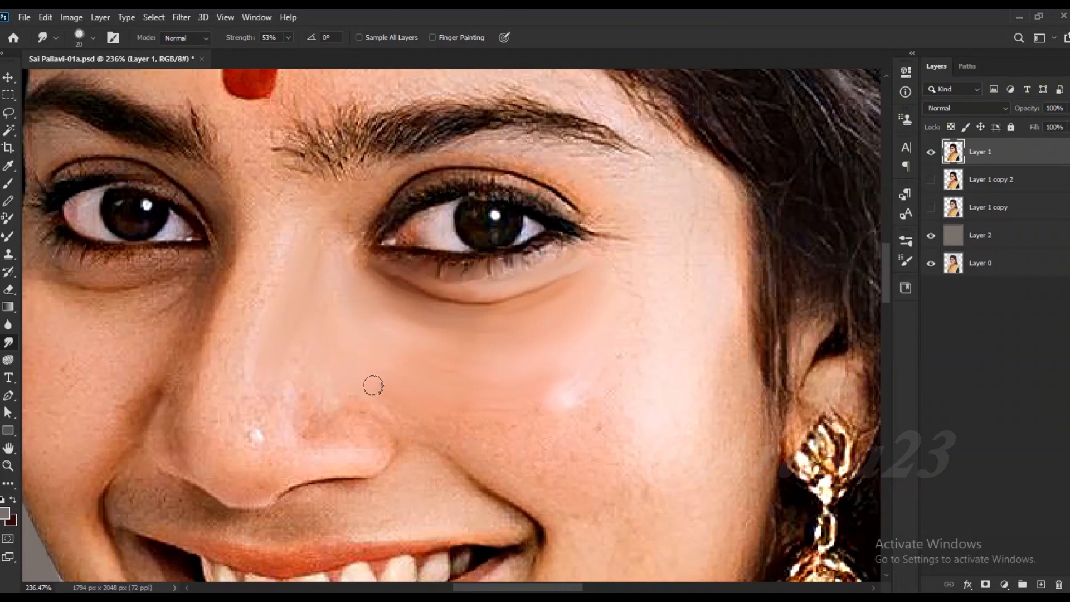
key(bracketleft)
drag(491, 415, 556, 398)
Shrink the smudge brush and smooth the skin above and around the eye's corners on the photo's right
key(bracketleft)
key(bracketleft)
key(bracketleft)
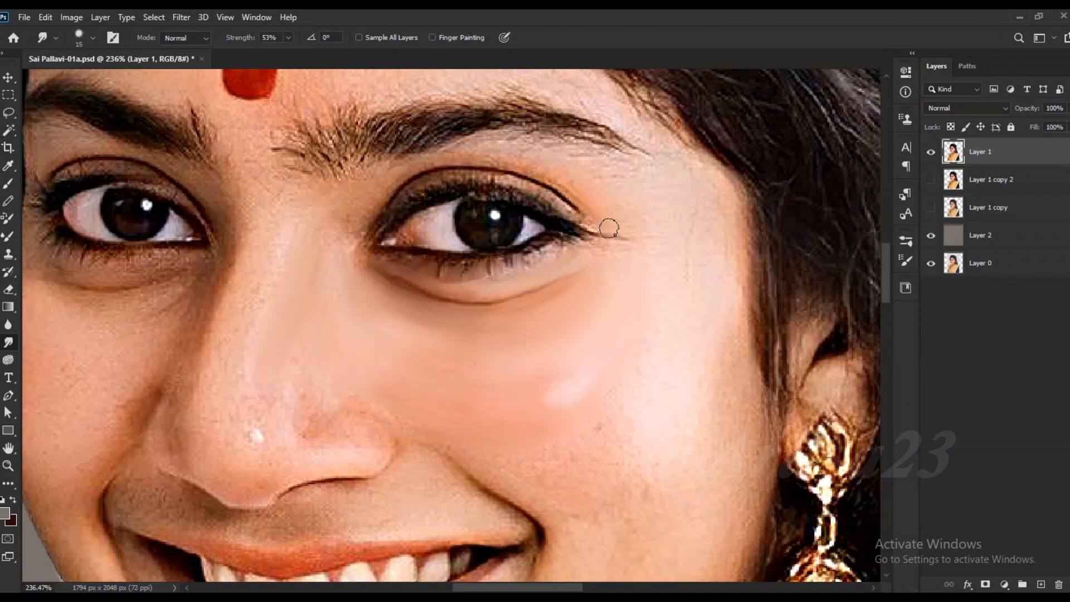
scroll(509, 154, up, 5)
key(bracketleft)
key(bracketleft)
key(bracketleft)
key(bracketleft)
key(bracketleft)
mouse_move(540, 179)
mouse_down()
mouse_move(412, 166)
mouse_move(279, 258)
mouse_move(250, 298)
mouse_up()
drag(613, 243, 569, 222)
Refine the upper eyelid and its crease on the photo's right with a 6 px smudge brush
key(bracketleft)
drag(441, 199, 469, 192)
key(bracketleft)
drag(376, 224, 438, 200)
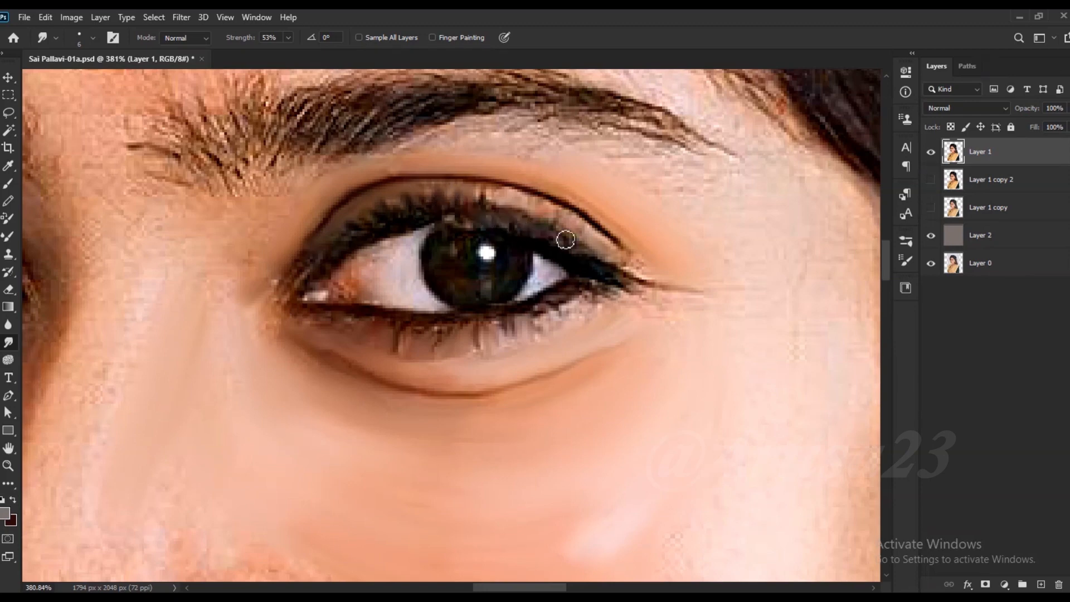
Smudge the lashes' outer end, iris and white of the eye on the photo's right with an 8 px brush
key(bracketright)
key(bracketright)
mouse_move(606, 265)
mouse_down()
mouse_move(648, 273)
mouse_move(560, 306)
mouse_move(491, 293)
mouse_up()
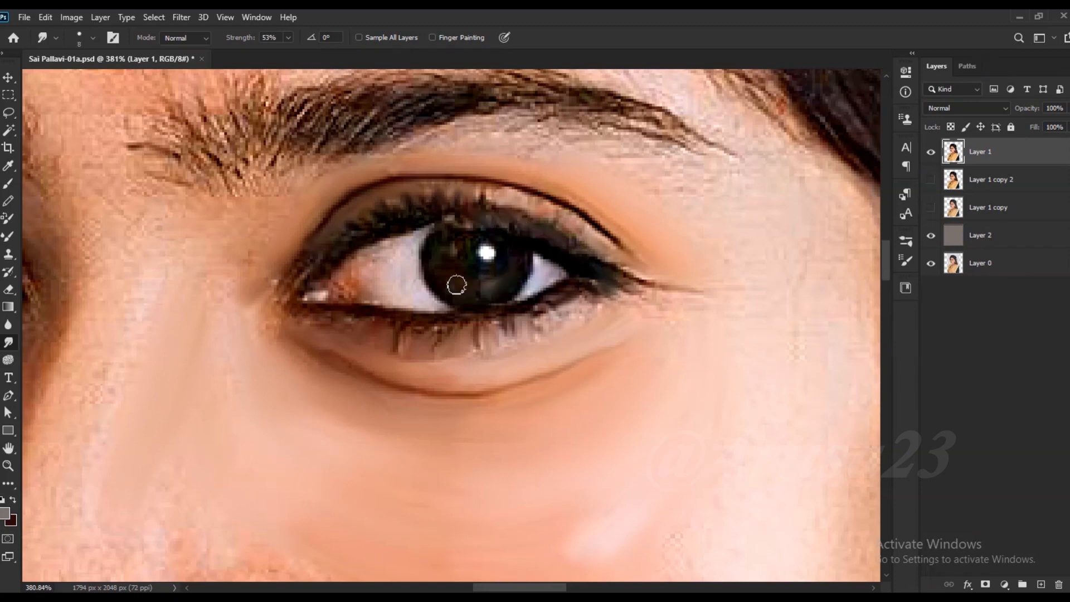
key(bracketright)
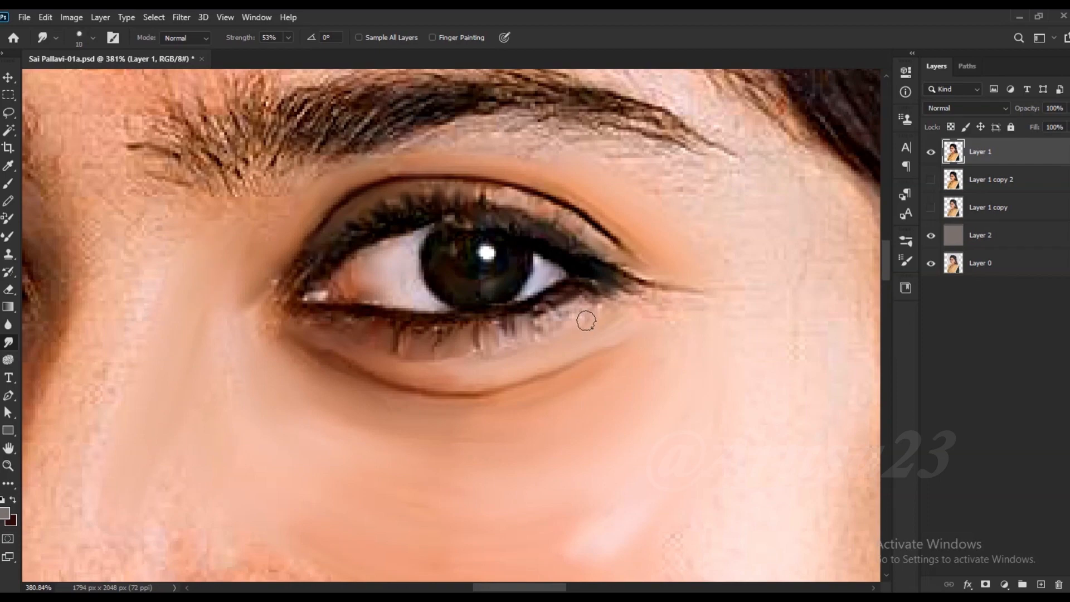
Smooth the nose bridge, tip and nostril areas with smudge brush sizes from 30 down to 20 px
key(bracketright)
key(bracketright)
key(bracketright)
key(bracketright)
scroll(624, 189, down, 6)
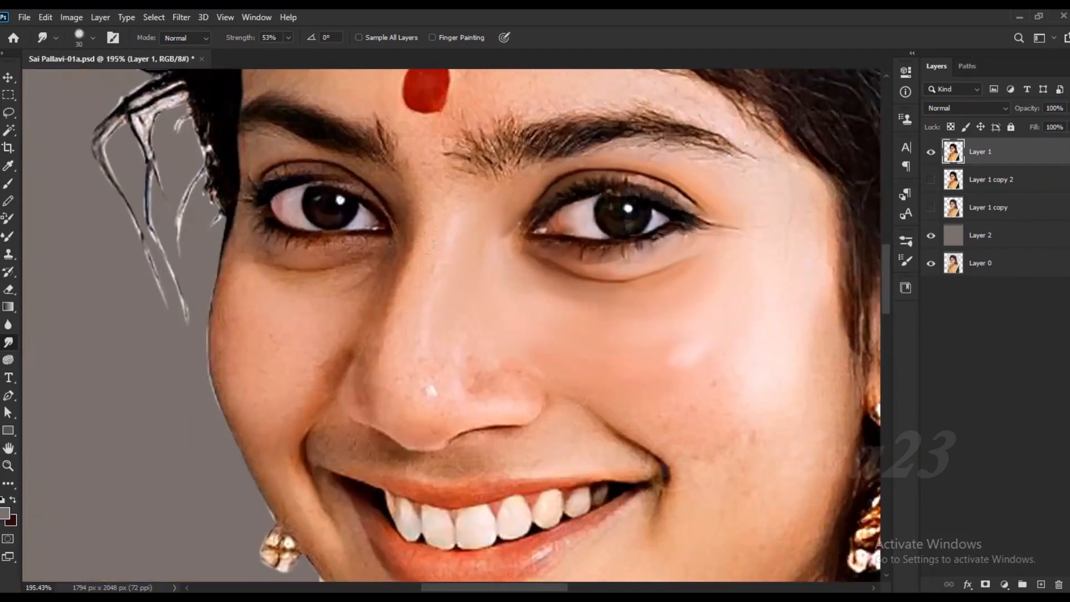
scroll(411, 287, up, 2)
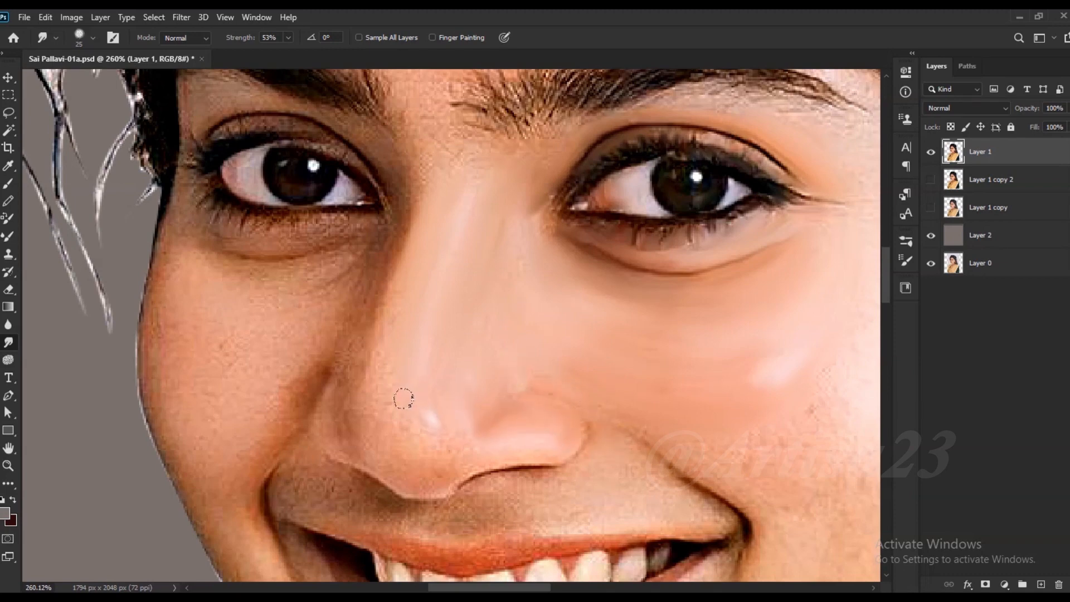
drag(442, 450, 391, 457)
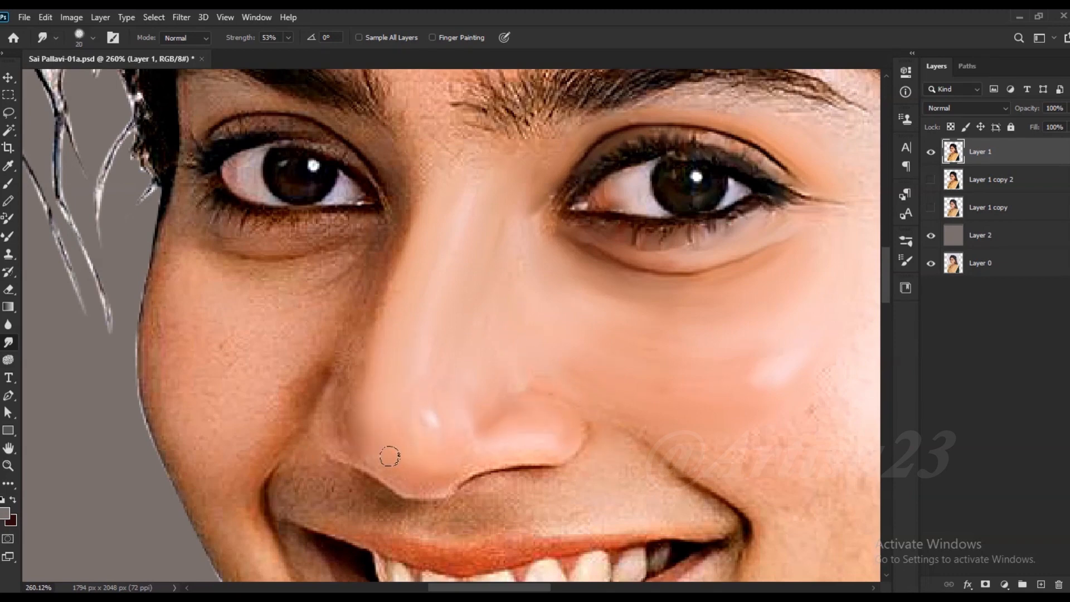
Smooth the under-eye skin with a 15 px smudge brush and blend the cheek on the photo's left
mouse_move(350, 313)
mouse_down()
mouse_move(357, 255)
mouse_move(345, 294)
mouse_move(253, 270)
mouse_up()
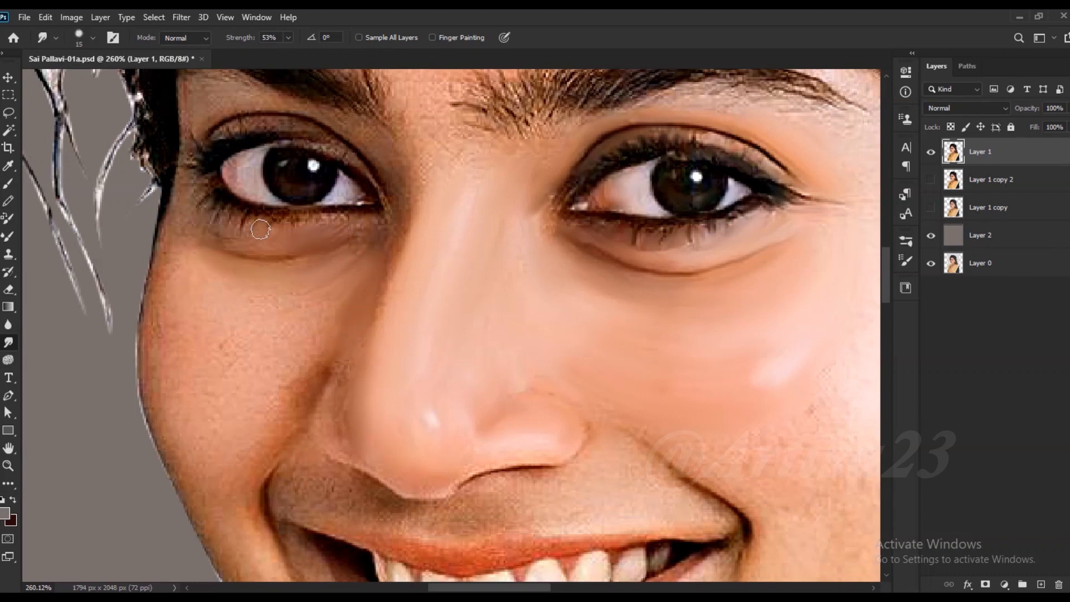
key(bracketright)
key(bracketright)
key(bracketright)
key(bracketright)
mouse_move(346, 260)
mouse_down()
mouse_move(249, 303)
mouse_move(258, 375)
mouse_move(200, 325)
mouse_move(192, 373)
mouse_move(301, 374)
mouse_move(212, 466)
mouse_move(348, 328)
mouse_up()
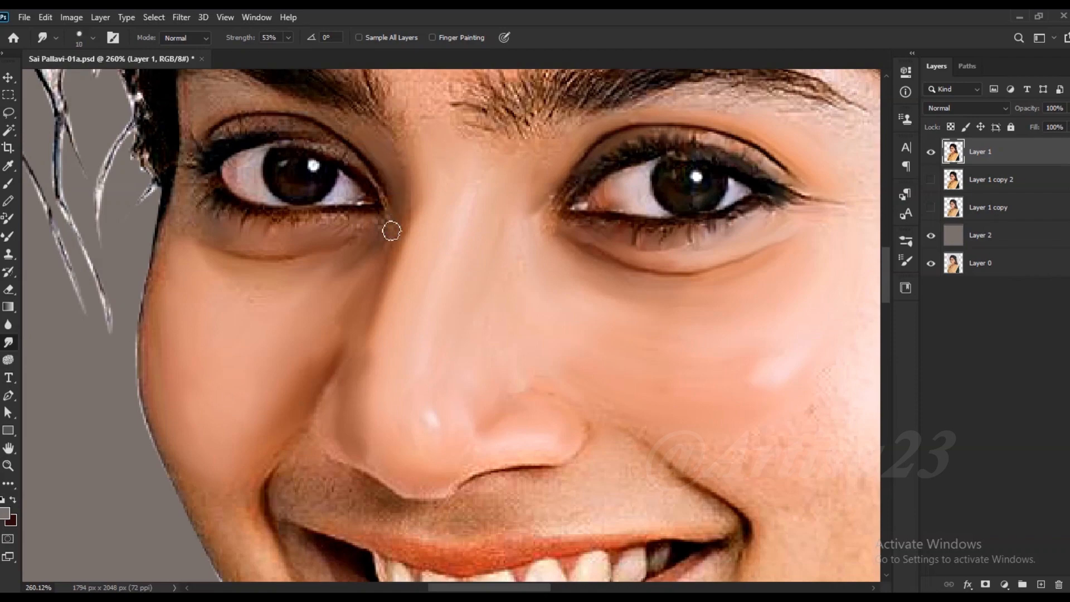
Smudge the skin around the eye on the photo's left with a fine brush, including its outer corner
scroll(348, 229, up, 5)
key(bracketleft)
drag(234, 224, 392, 303)
mouse_move(191, 225)
mouse_down()
mouse_move(239, 273)
mouse_move(352, 304)
mouse_move(257, 245)
mouse_move(185, 237)
mouse_up()
mouse_move(150, 294)
mouse_down()
mouse_move(129, 346)
mouse_move(135, 333)
mouse_up()
scroll(296, 362, down, 1)
drag(295, 370, 299, 470)
Smudge the inner corner, under-eye skin and eyelid of the eye on the photo's left with a fine brush of about 9 px
key(bracketright)
mouse_move(381, 188)
mouse_down()
mouse_move(293, 186)
mouse_move(244, 169)
mouse_move(335, 229)
mouse_move(204, 233)
mouse_move(218, 289)
mouse_up()
key(bracketleft)
mouse_move(411, 233)
mouse_down()
mouse_move(476, 268)
mouse_move(346, 262)
mouse_move(367, 271)
mouse_up()
drag(500, 284, 509, 299)
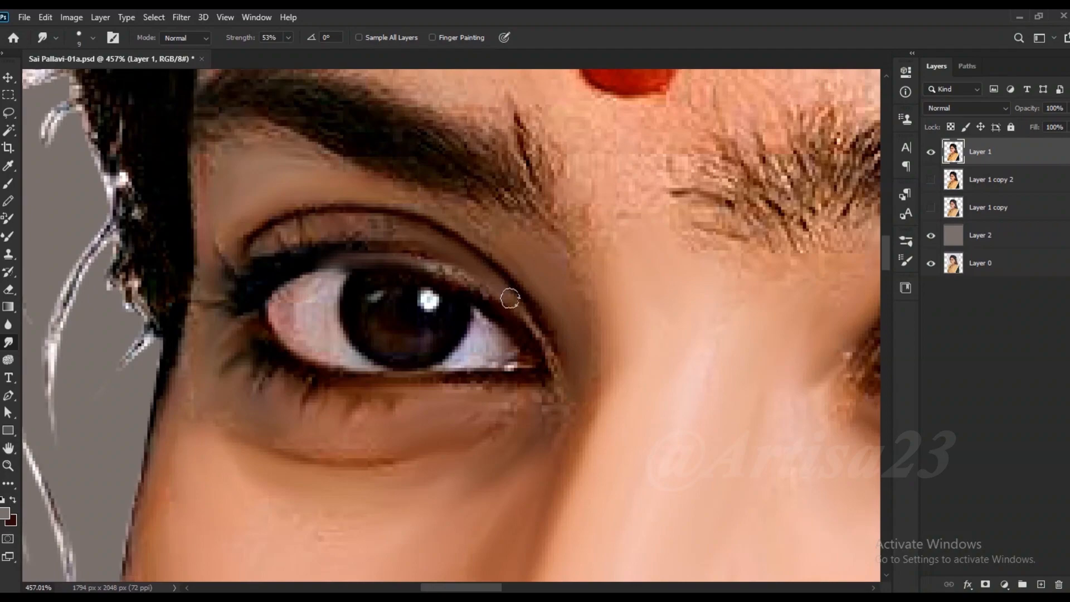
Smooth the forehead skin from the eyebrows up to the hairline with smudge brush sizes up to 45 px
scroll(301, 241, down, 8)
drag(607, 244, 497, 235)
key(bracketright)
scroll(496, 234, down, 2)
key(bracketright)
key(bracketright)
key(bracketright)
key(bracketright)
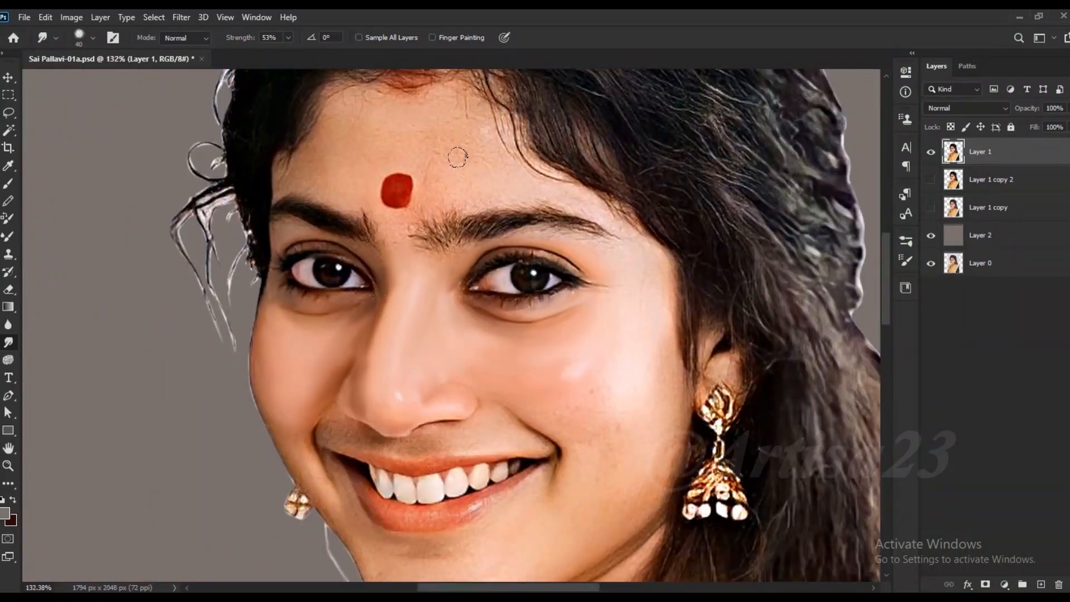
key(bracketleft)
key(bracketleft)
key(bracketleft)
drag(508, 187, 534, 192)
mouse_move(498, 118)
mouse_down()
mouse_move(526, 161)
mouse_move(599, 201)
mouse_up()
scroll(350, 108, down, 1)
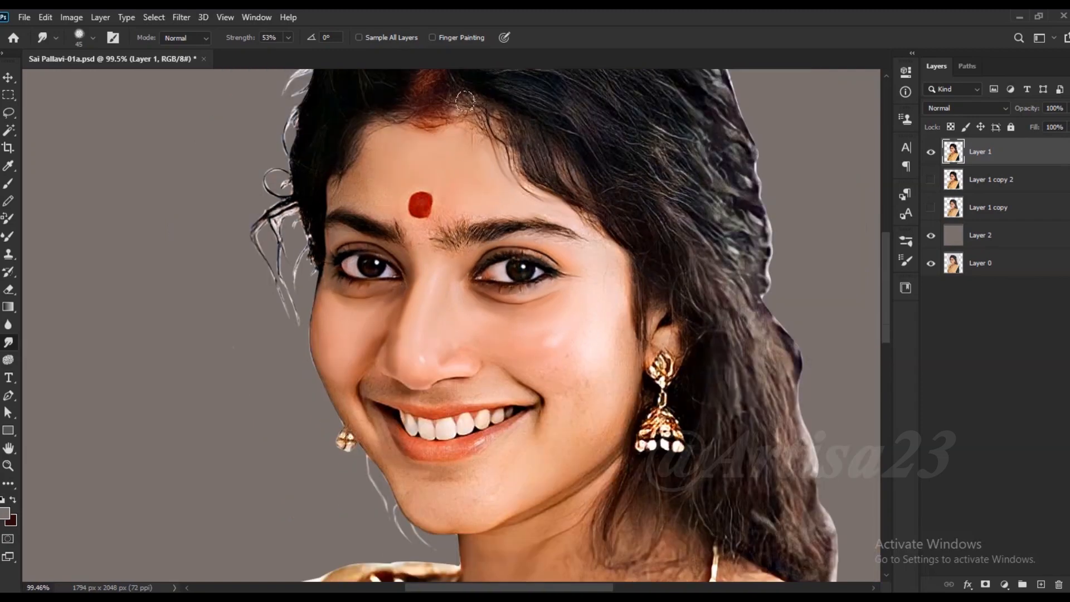
Smudge the red bindi into an even, round shape with a 25 px brush
scroll(350, 109, up, 3)
key(bracketleft)
key(bracketleft)
key(bracketleft)
key(bracketleft)
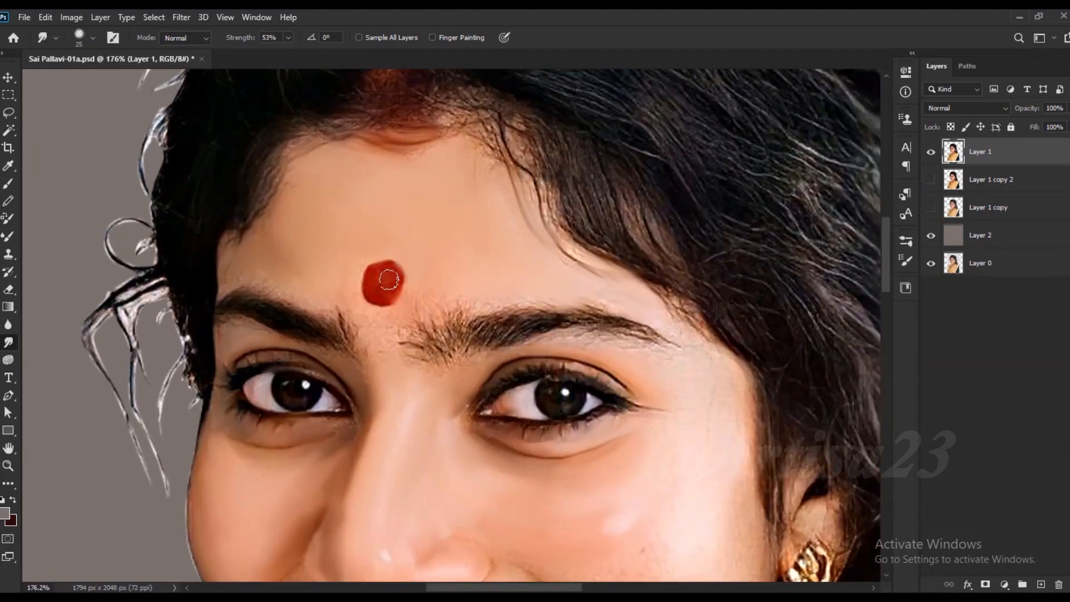
drag(406, 281, 372, 295)
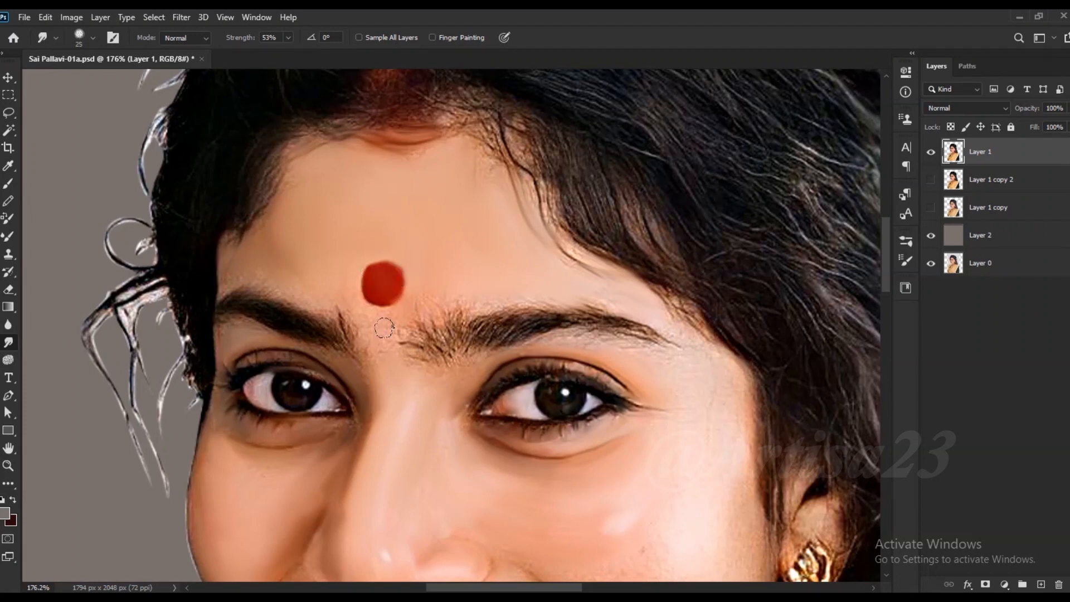
Smudge both eyebrows into soft painted strokes with 20 px and 15 px brushes
scroll(358, 349, up, 2)
mouse_move(428, 344)
mouse_down()
mouse_move(401, 320)
mouse_move(451, 330)
mouse_move(481, 297)
mouse_move(458, 282)
mouse_move(490, 258)
mouse_move(536, 279)
mouse_move(557, 337)
mouse_move(770, 288)
mouse_move(630, 317)
mouse_move(688, 294)
mouse_move(462, 369)
mouse_up()
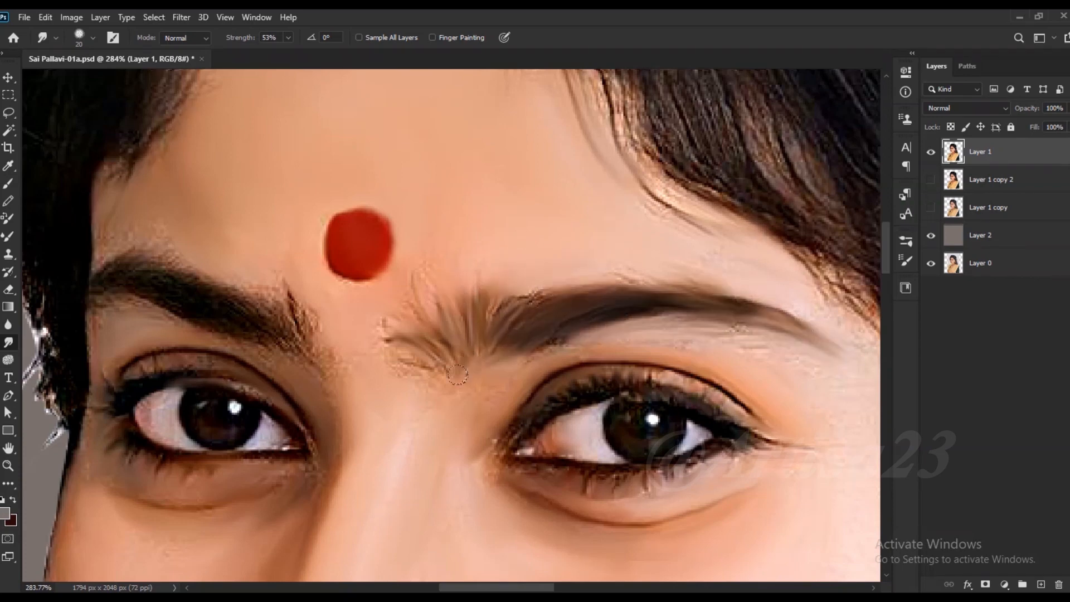
key(bracketleft)
mouse_move(284, 280)
mouse_down()
mouse_move(297, 315)
mouse_move(156, 308)
mouse_up()
scroll(365, 190, down, 5)
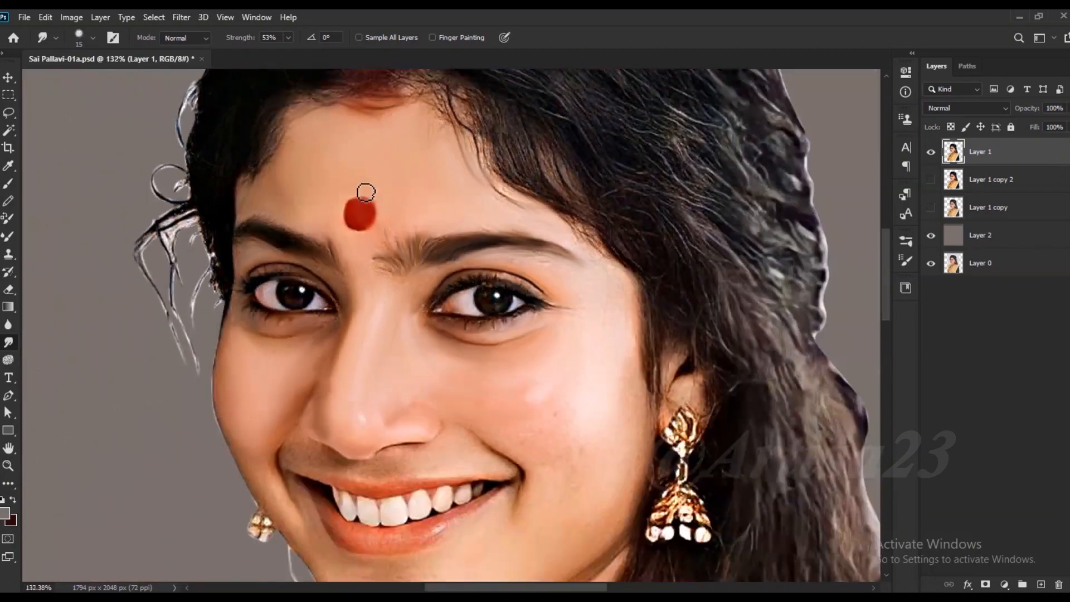
Smooth the cheek on the photo's right with a 45 px smudge brush and blend the skin below the mouth corner with smaller sizes
scroll(498, 417, up, 3)
key(bracketright)
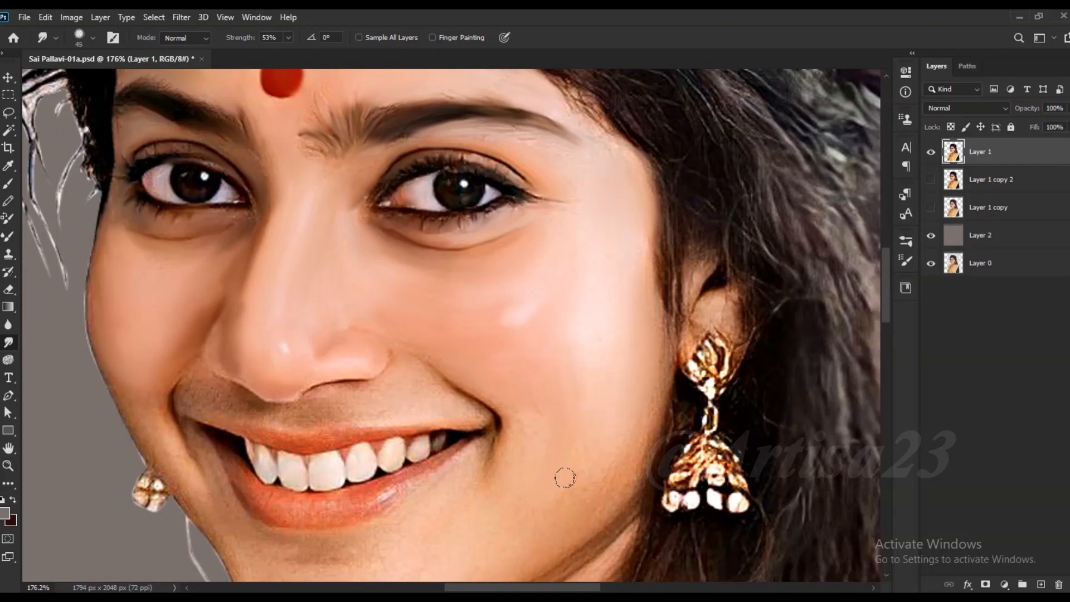
key(bracketleft)
key(bracketleft)
key(bracketleft)
drag(477, 477, 430, 498)
Smooth the chin and the skin below the lower lip with smudge brush sizes of 30 to 35 px
scroll(482, 439, down, 6)
scroll(433, 509, up, 6)
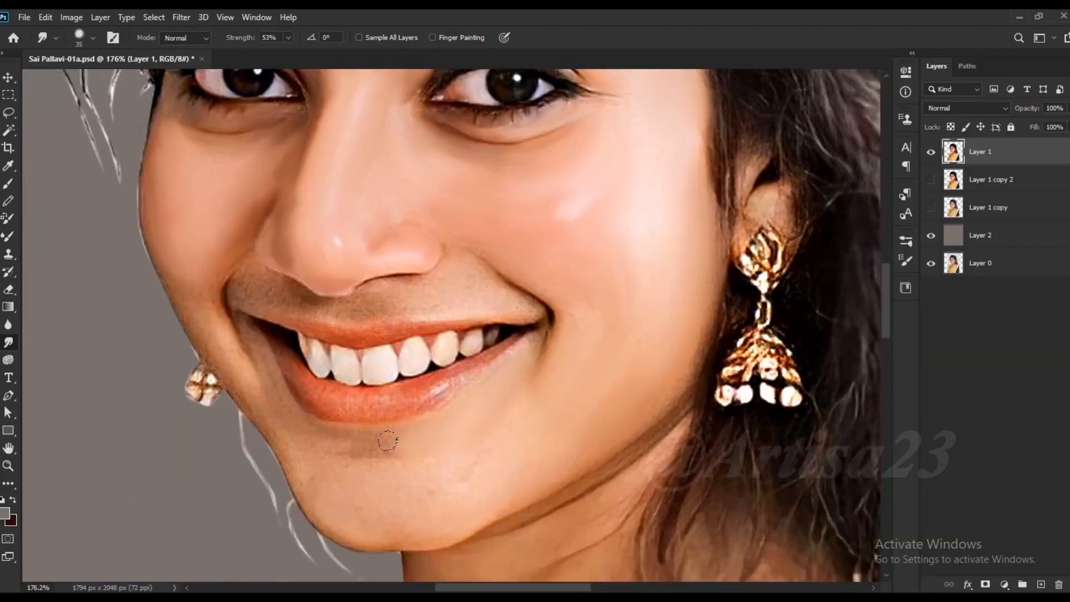
key(bracketright)
key(bracketright)
key(bracketright)
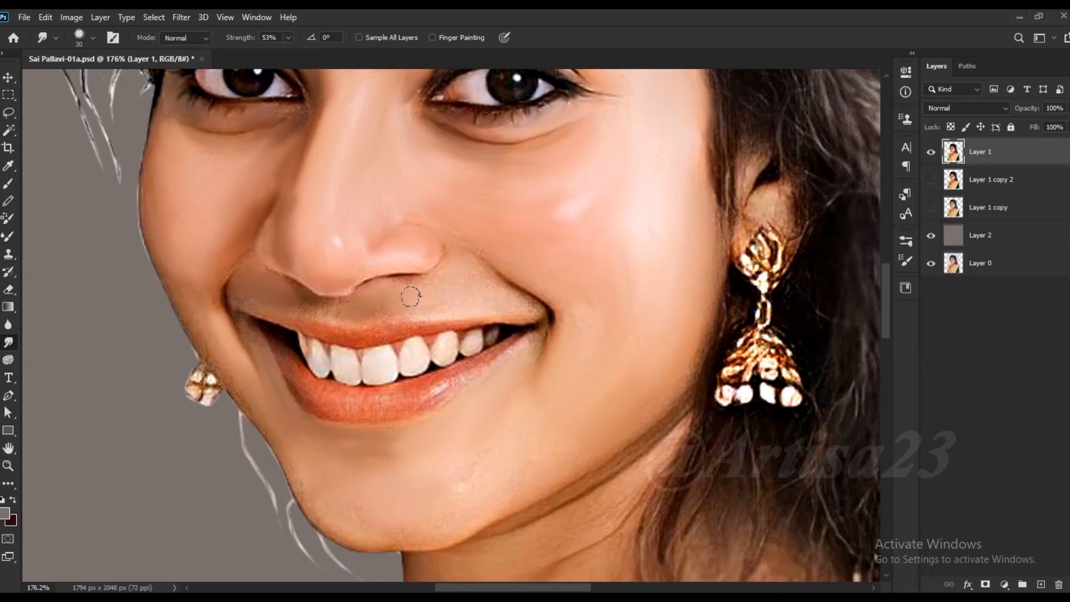
Smudge the skin above the upper lip, the teeth and the lips with a 15 px brush
key(bracketleft)
scroll(451, 242, up, 3)
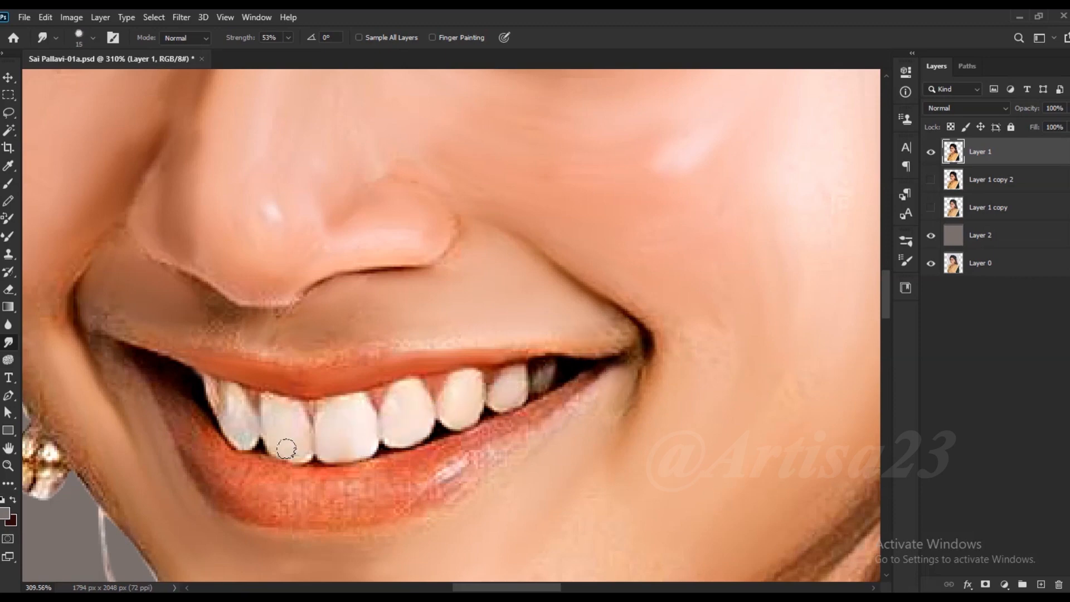
mouse_move(511, 430)
mouse_down()
mouse_move(418, 472)
mouse_move(327, 488)
mouse_move(265, 484)
mouse_move(258, 463)
mouse_up()
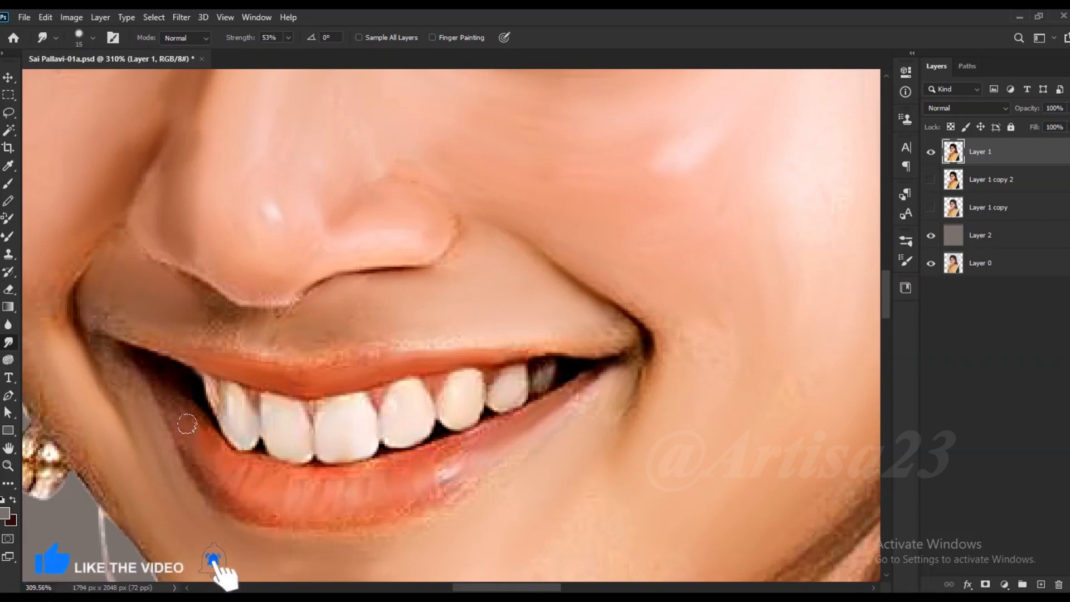
key(bracketleft)
scroll(409, 300, down, 9)
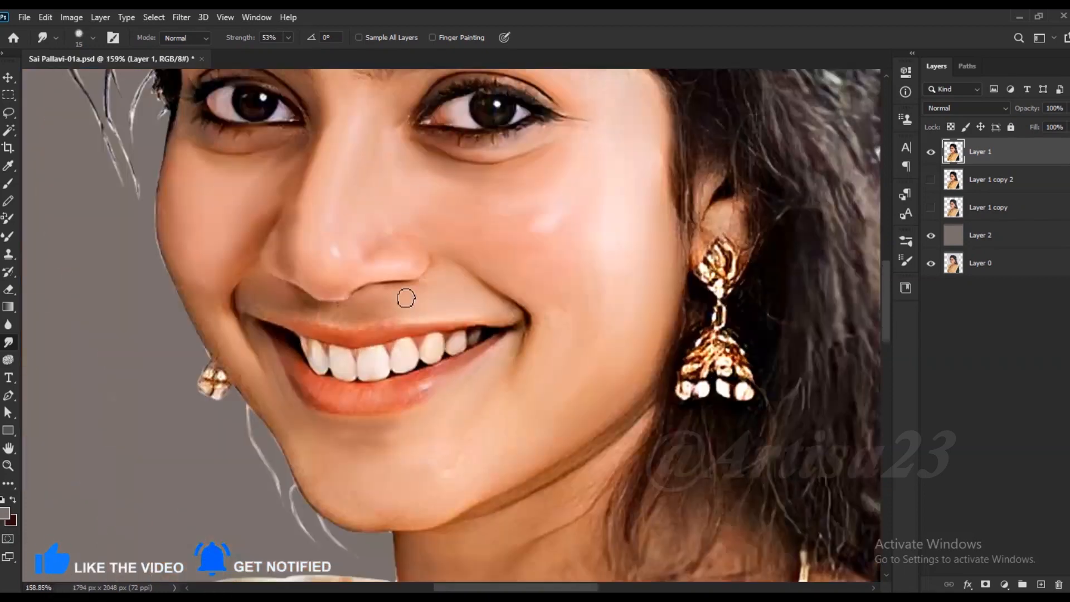
Blend the jaw edge on the photo's left with a 15 px smudge brush, and the chin and lower cheek with 35 to 40 px
scroll(261, 330, up, 8)
key(bracketleft)
drag(249, 246, 293, 384)
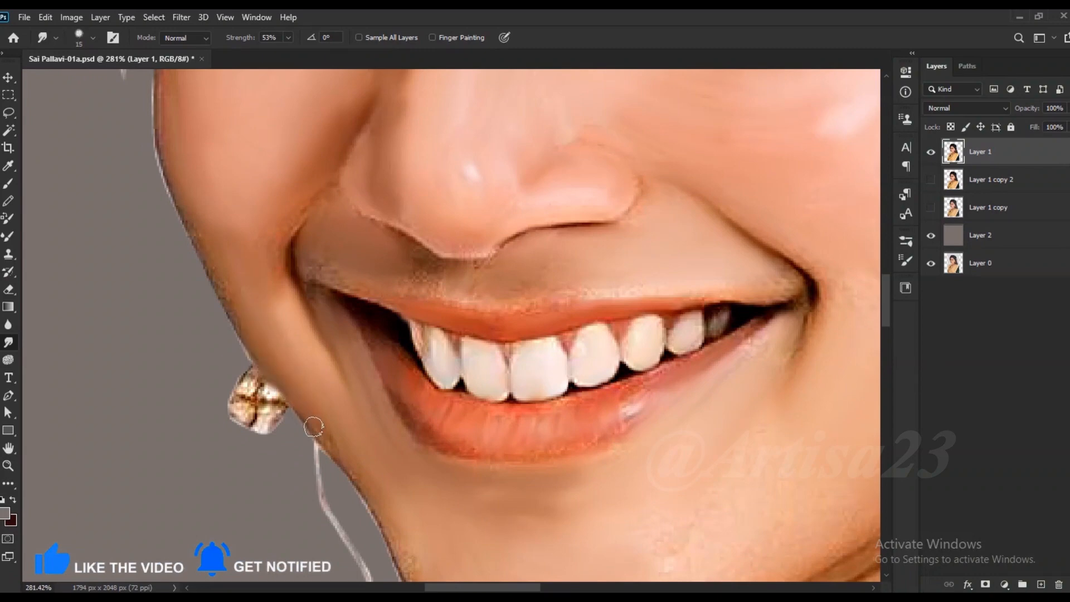
scroll(363, 415, down, 2)
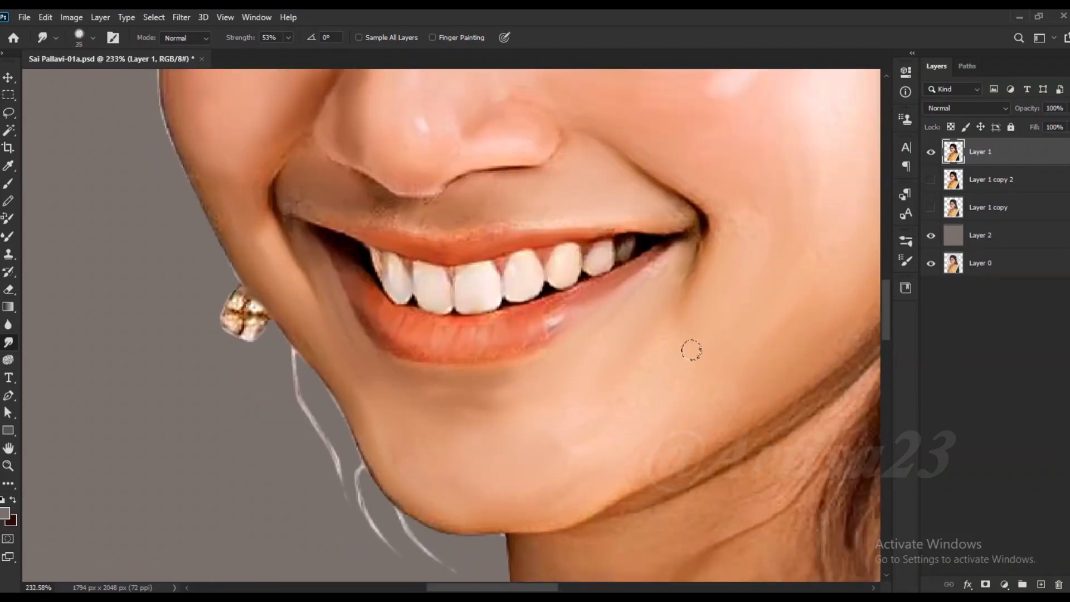
scroll(647, 454, down, 2)
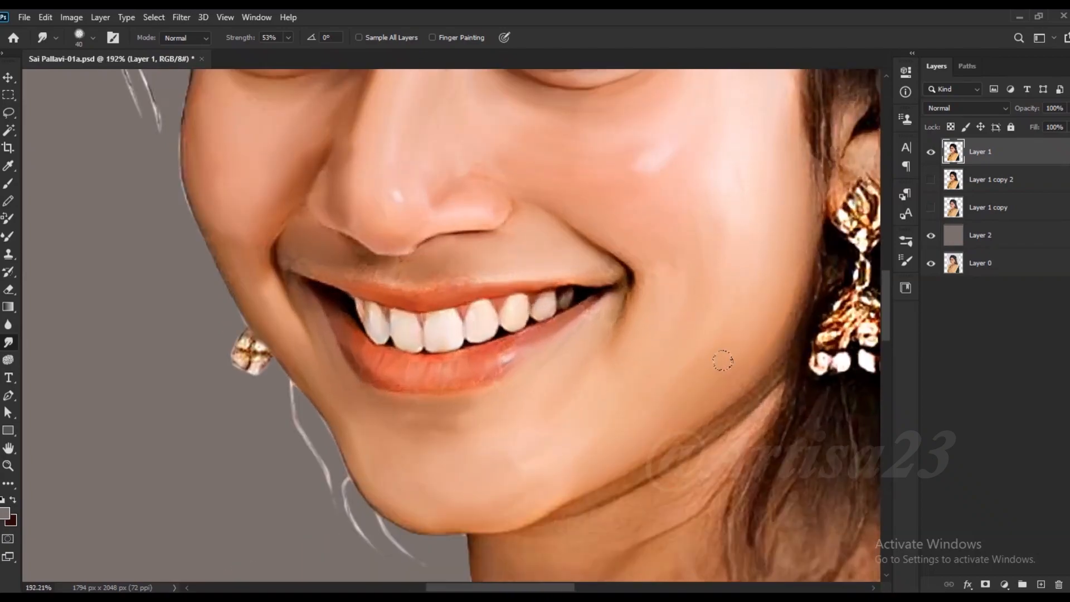
Smudge the neck skin below the jaw and around the loose hair strands with a brush of about 35 px
scroll(613, 437, down, 8)
drag(663, 518, 599, 393)
scroll(595, 406, up, 4)
key([)
mouse_move(628, 301)
mouse_down()
mouse_move(639, 343)
mouse_move(680, 310)
mouse_move(711, 361)
mouse_up()
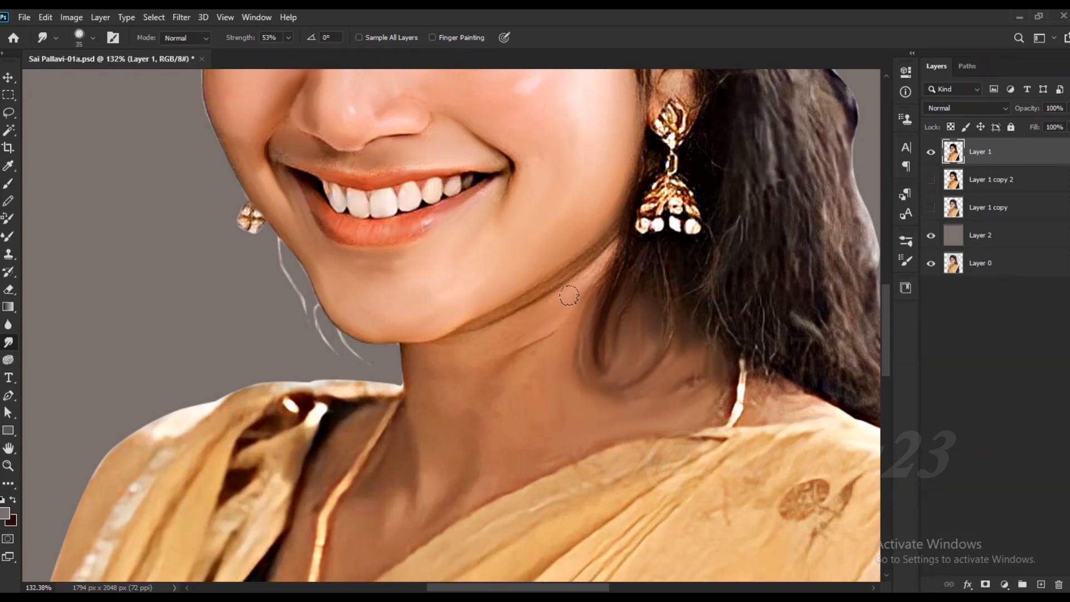
Smooth the lower neck and the chest skin beside the gold chain with a 35 px smudge brush
key(])
drag(486, 473, 409, 507)
key([)
drag(355, 444, 429, 355)
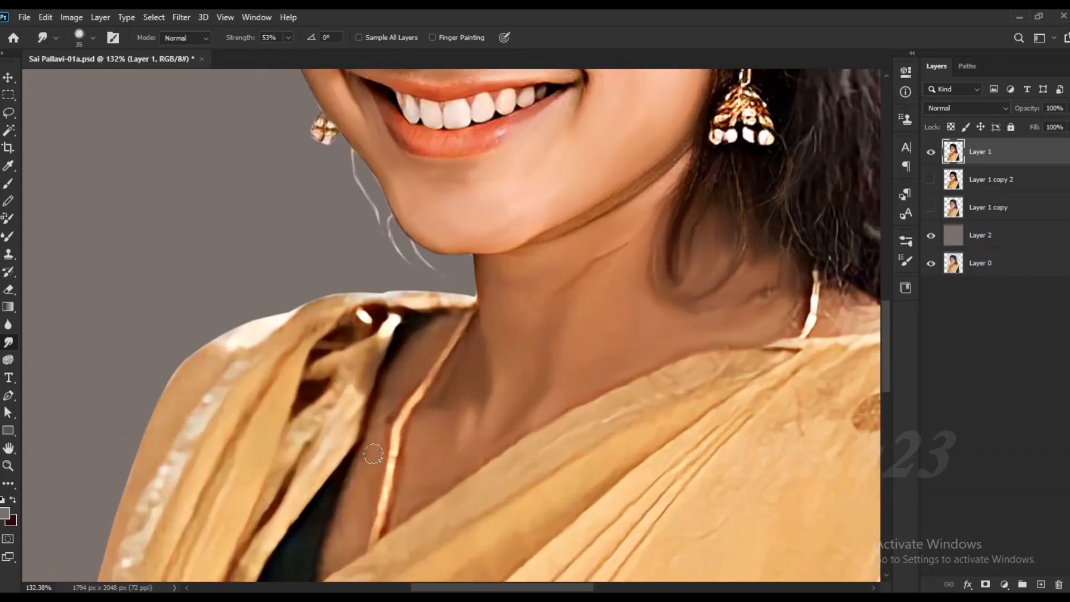
Smudge the saree's upper folds along their direction with brush sizes of 60 to 80 px
scroll(554, 443, down, 2)
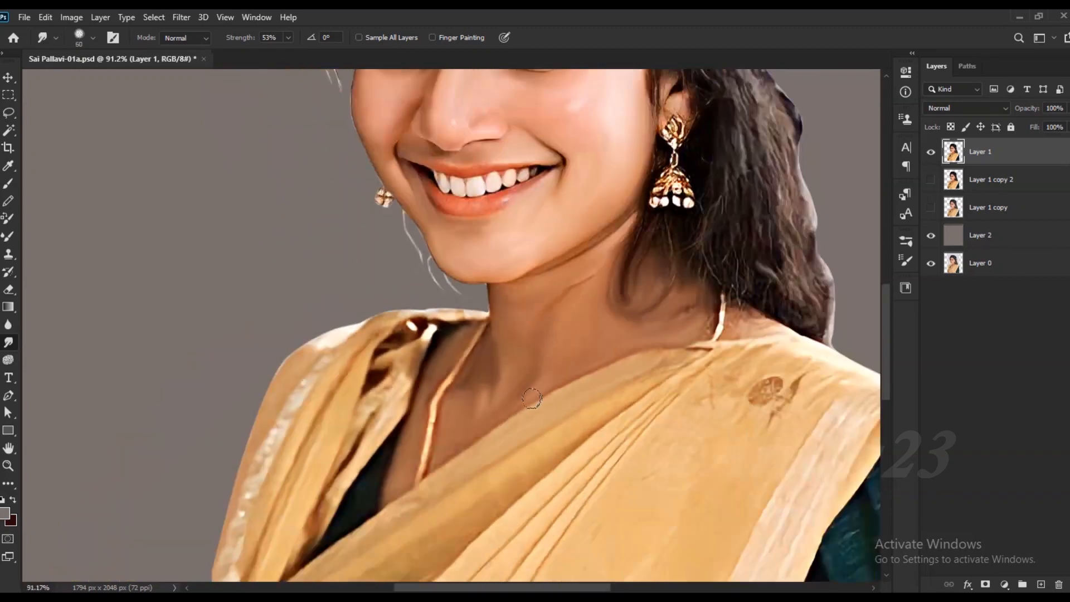
scroll(552, 403, down, 2)
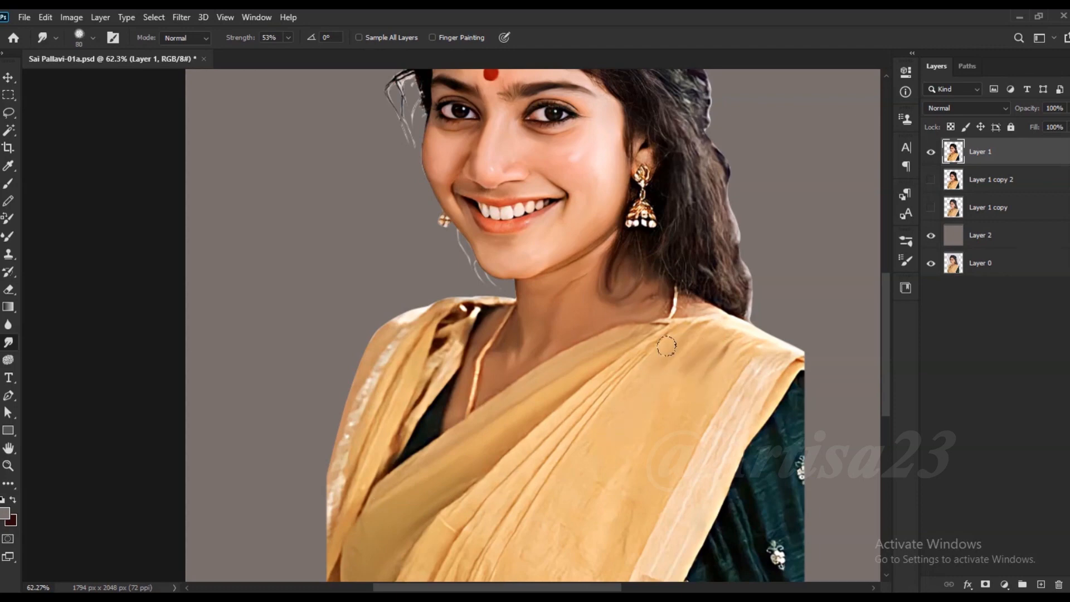
mouse_move(569, 444)
mouse_down()
mouse_move(506, 515)
mouse_move(465, 513)
mouse_move(489, 502)
mouse_move(415, 564)
mouse_up()
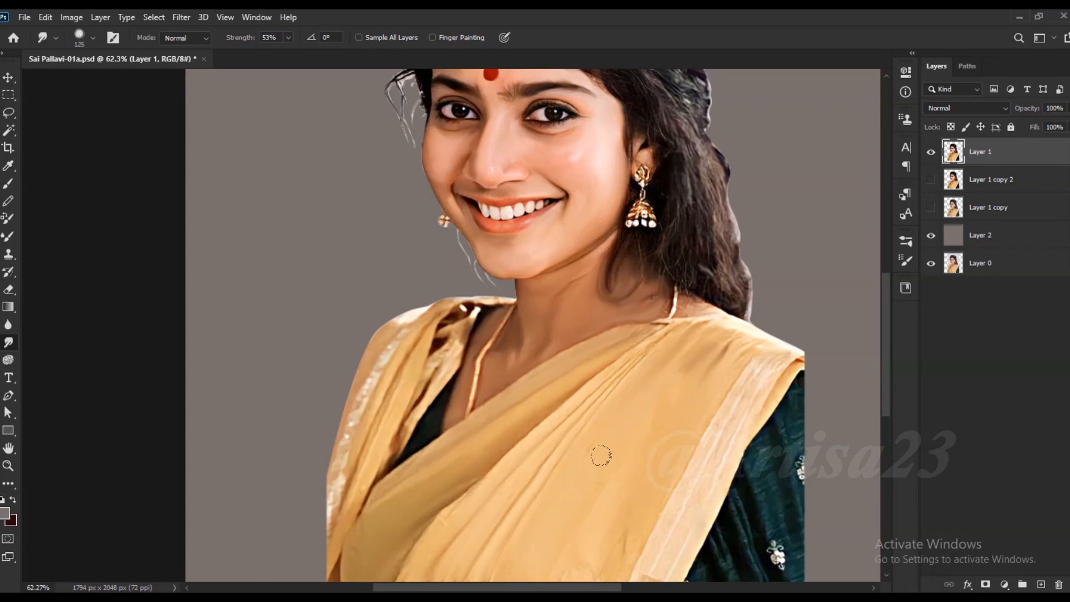
Smear the saree's lower edge down into the plain background with 125 px and 100 px smudge brushes
scroll(610, 543, down, 3)
drag(576, 566, 577, 455)
scroll(578, 455, up, 4)
mouse_move(599, 420)
mouse_down()
mouse_move(587, 461)
mouse_move(529, 471)
mouse_move(480, 408)
mouse_move(467, 478)
mouse_up()
drag(446, 426, 413, 491)
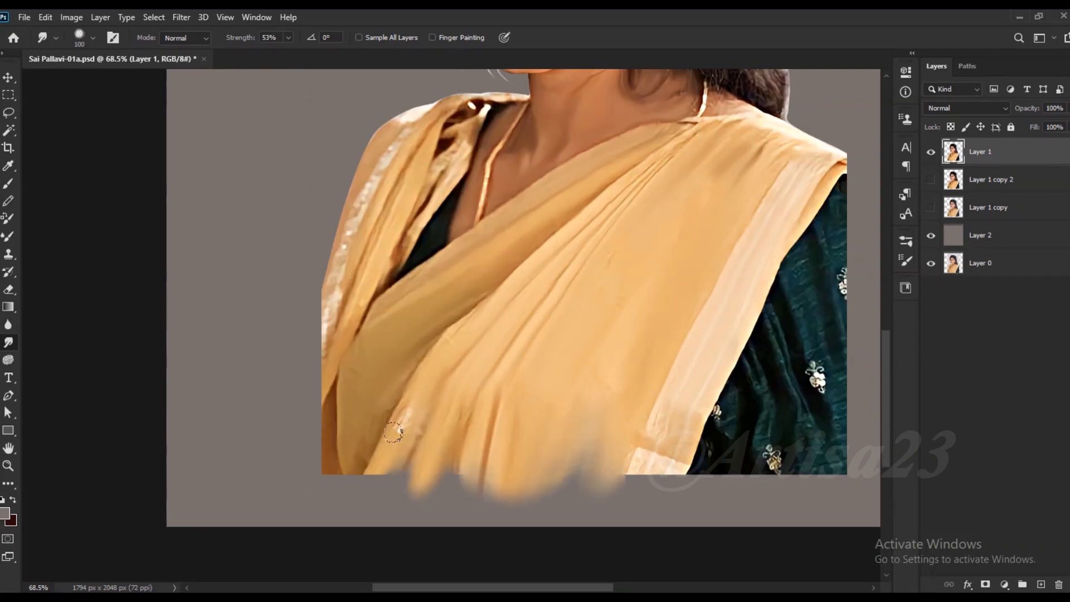
drag(408, 415, 377, 484)
drag(364, 415, 356, 503)
Smudge the saree drape and its border over the shoulder on the photo's left with brush sizes down to 40 px
mouse_move(334, 382)
mouse_down()
mouse_move(305, 429)
mouse_move(323, 264)
mouse_move(355, 173)
mouse_move(420, 158)
mouse_move(391, 307)
mouse_up()
key(bracketleft)
scroll(391, 306, down, 2)
scroll(456, 252, up, 4)
key(bracketleft)
key(bracketleft)
key(bracketleft)
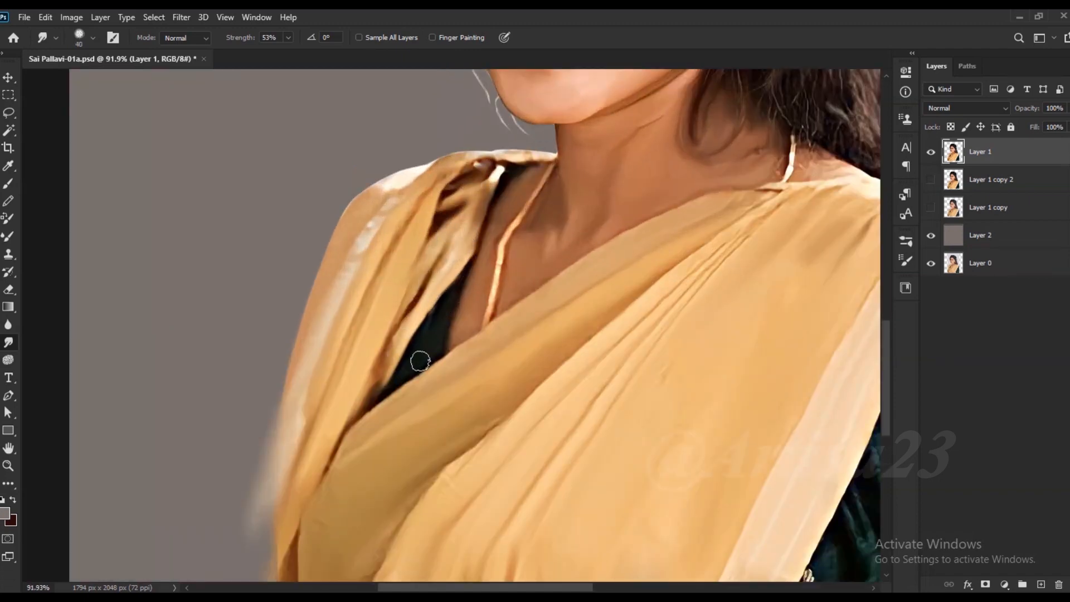
mouse_move(397, 207)
mouse_down()
mouse_move(345, 266)
mouse_move(423, 162)
mouse_move(456, 161)
mouse_up()
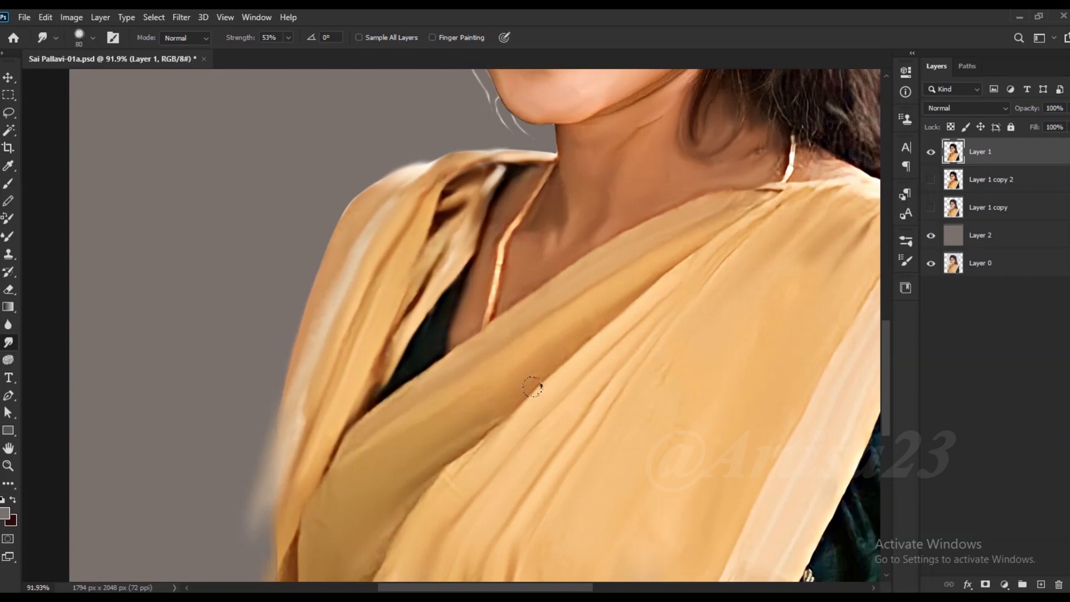
Fade the saree's bottom edge further into the background with short strokes of an enlarged smudge brush
scroll(540, 383, down, 3)
key(bracketright)
key(bracketright)
key(bracketright)
mouse_move(581, 508)
mouse_down()
mouse_move(581, 486)
mouse_move(605, 510)
mouse_up()
drag(547, 507, 537, 463)
drag(466, 485, 457, 512)
mouse_move(432, 506)
mouse_down()
mouse_move(438, 471)
mouse_move(400, 474)
mouse_up()
drag(633, 481, 637, 511)
Round off the green sleeve on the photo's right and fade its edges into the background with 90 to 125 px smudge brushes
key(bracketleft)
drag(691, 491, 694, 510)
drag(722, 384, 733, 430)
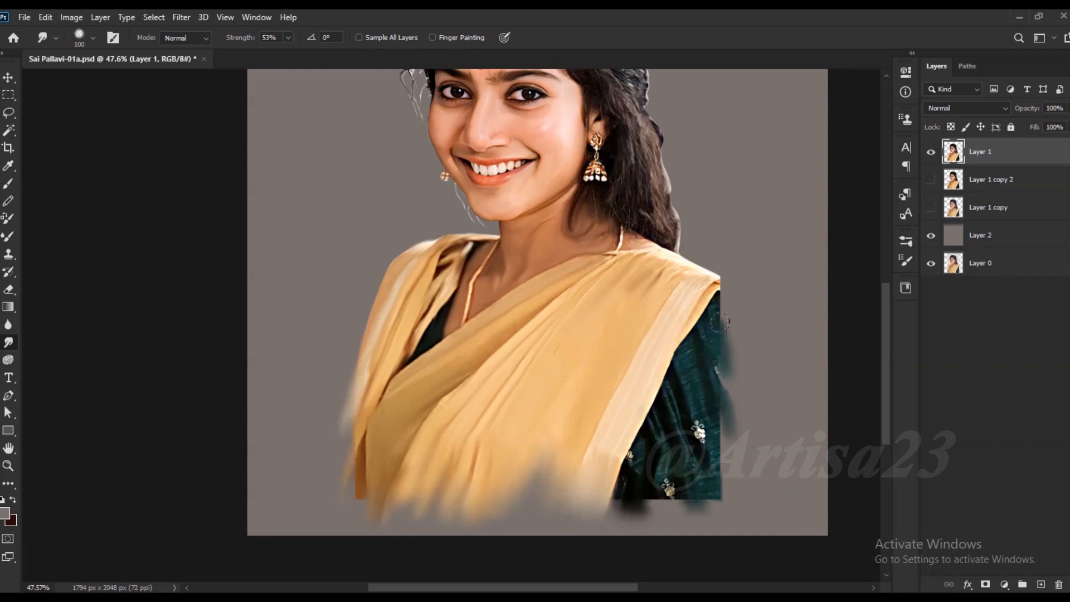
mouse_move(748, 360)
mouse_down()
mouse_move(722, 371)
mouse_move(726, 439)
mouse_move(700, 471)
mouse_up()
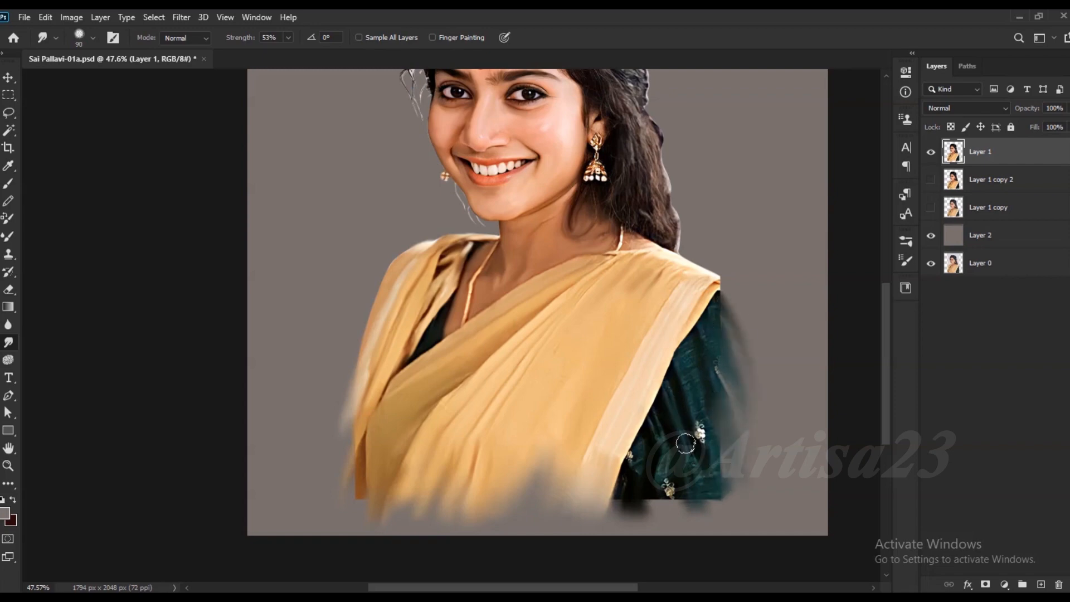
drag(718, 369, 737, 390)
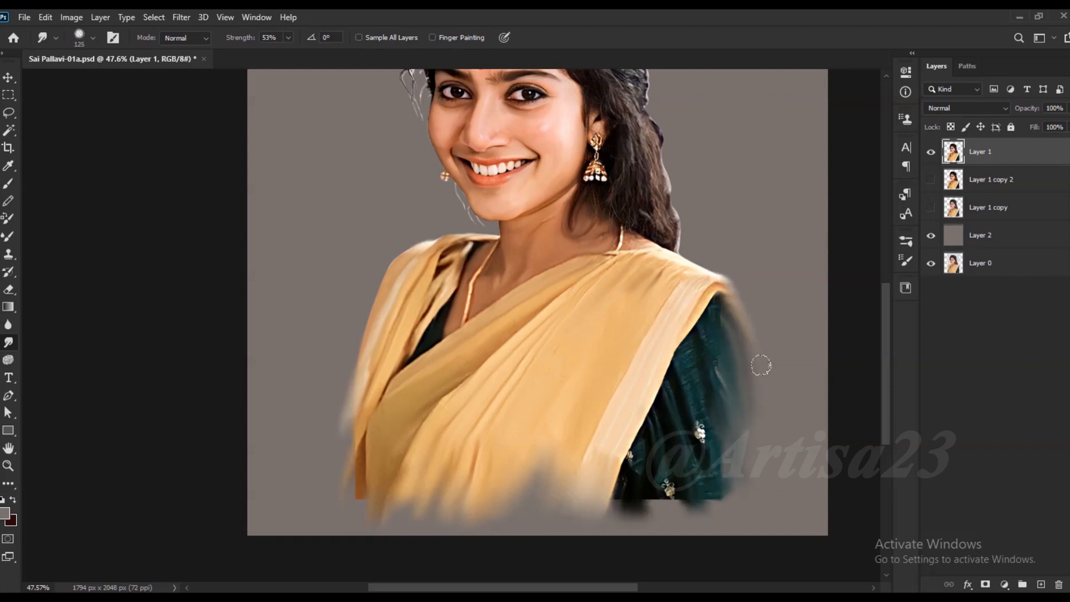
key(bracketright)
mouse_move(733, 319)
mouse_down()
mouse_move(753, 416)
mouse_move(748, 456)
mouse_up()
mouse_move(696, 503)
mouse_down()
mouse_move(641, 499)
mouse_move(625, 516)
mouse_up()
Blend the shoulder area below the hair ends with smudge brush sizes of 70 px and 40 px, and save the document
key(bracketleft)
key(bracketleft)
scroll(650, 247, up, 4)
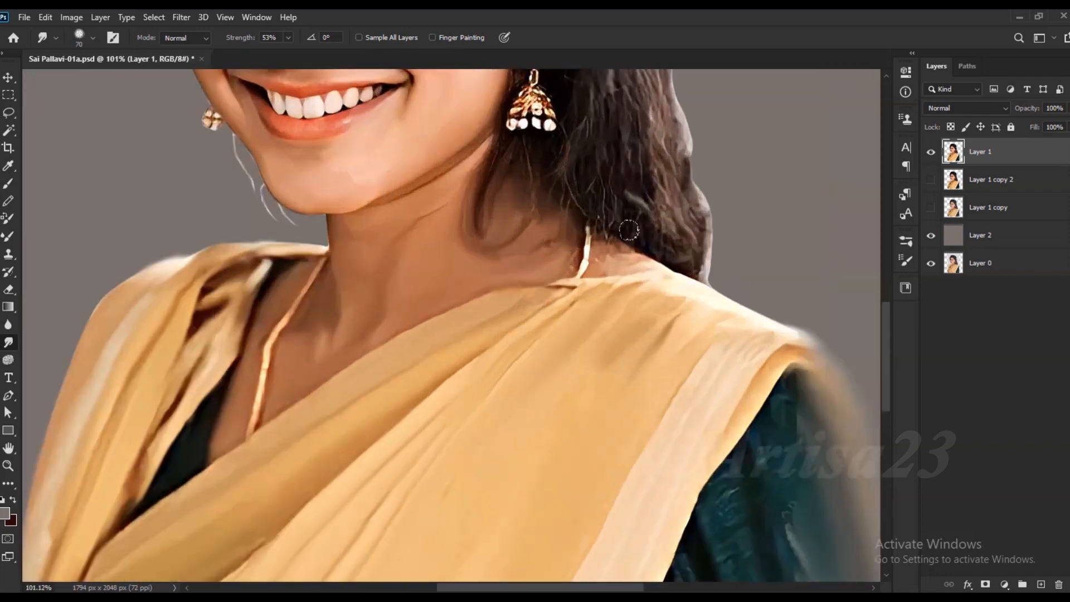
scroll(571, 226, down, 5)
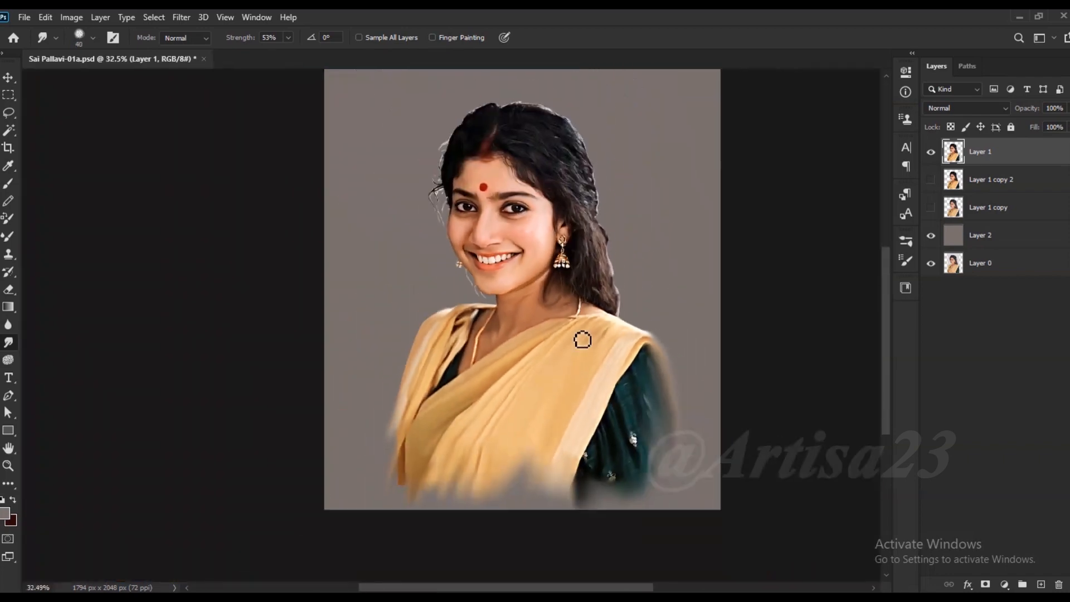
scroll(590, 222, up, 4)
scroll(505, 278, down, 6)
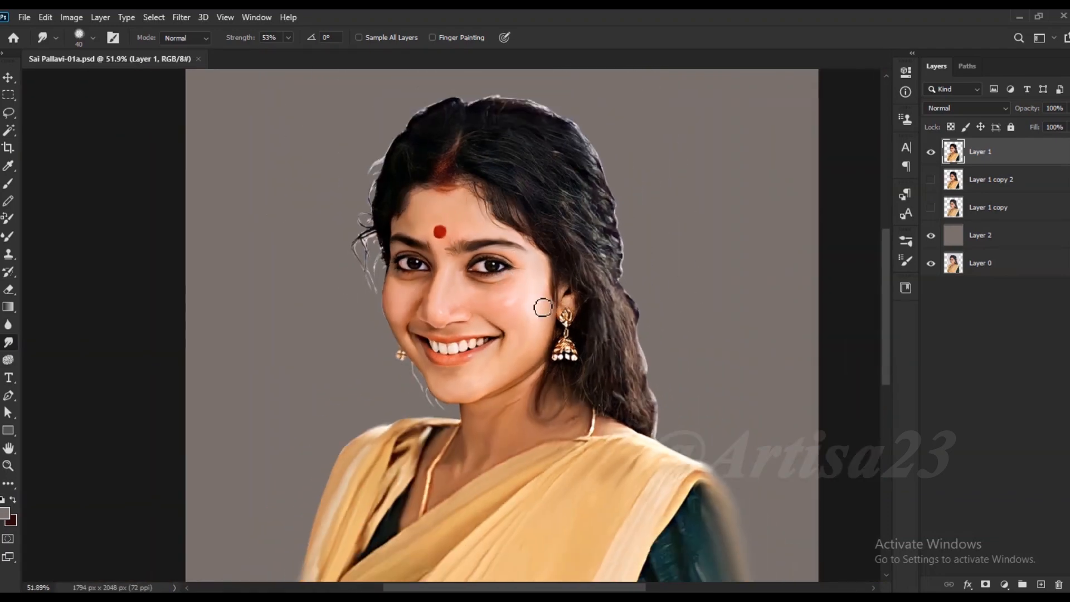
Browse the brush presets, try a Paintable.cc hair brush and pick a hair brush preset for smudging
scroll(558, 195, up, 3)
click(115, 38)
click(673, 232)
scroll(858, 413, down, 2)
scroll(867, 426, down, 15)
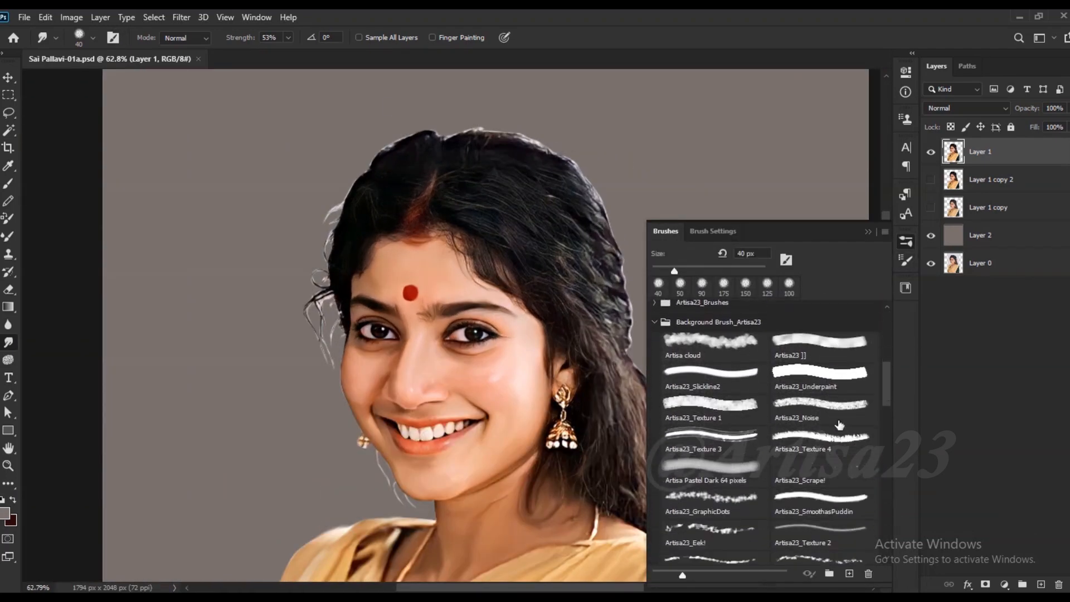
scroll(750, 379, up, 2)
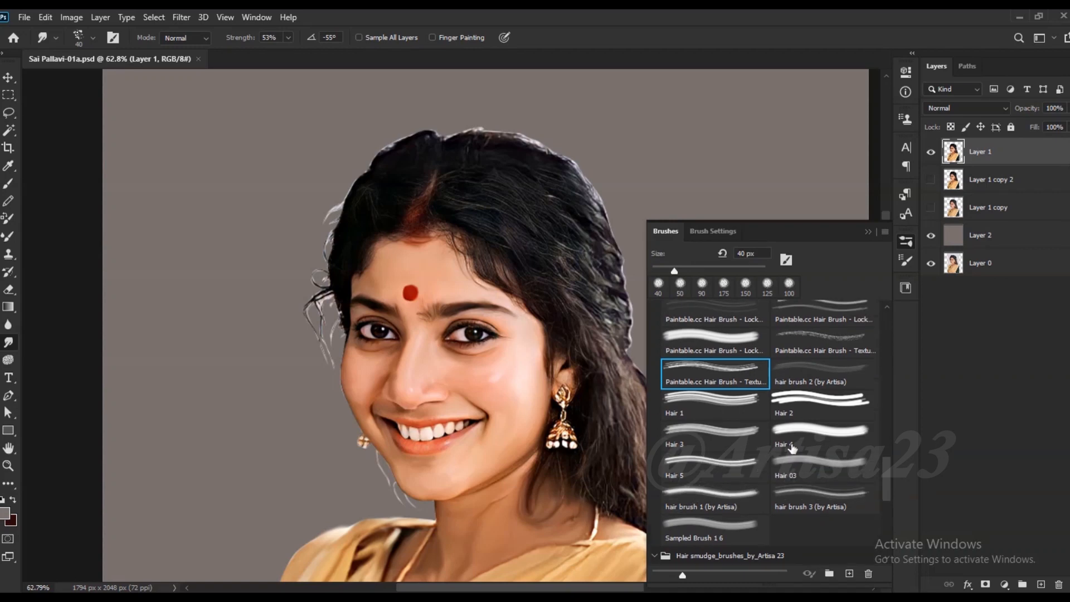
click(744, 355)
scroll(867, 488, down, 3)
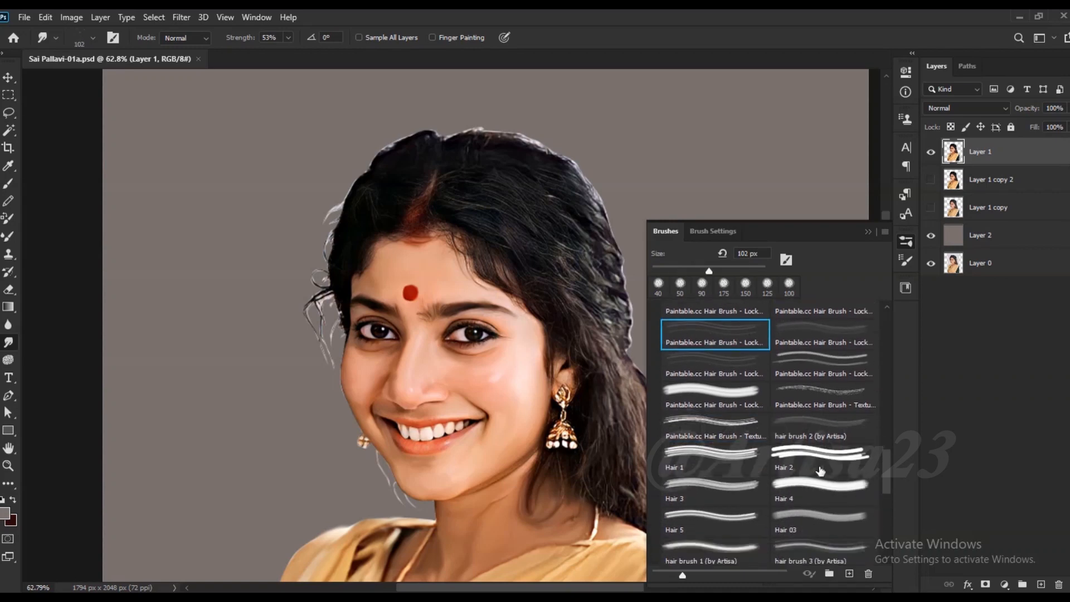
scroll(754, 374, up, 3)
click(806, 361)
click(869, 232)
Set the hair smudge brush to 79% strength and a size of 125 px over the hair
scroll(592, 232, up, 4)
key(bracketright)
key(bracketright)
key(bracketright)
key(bracketright)
key(bracketright)
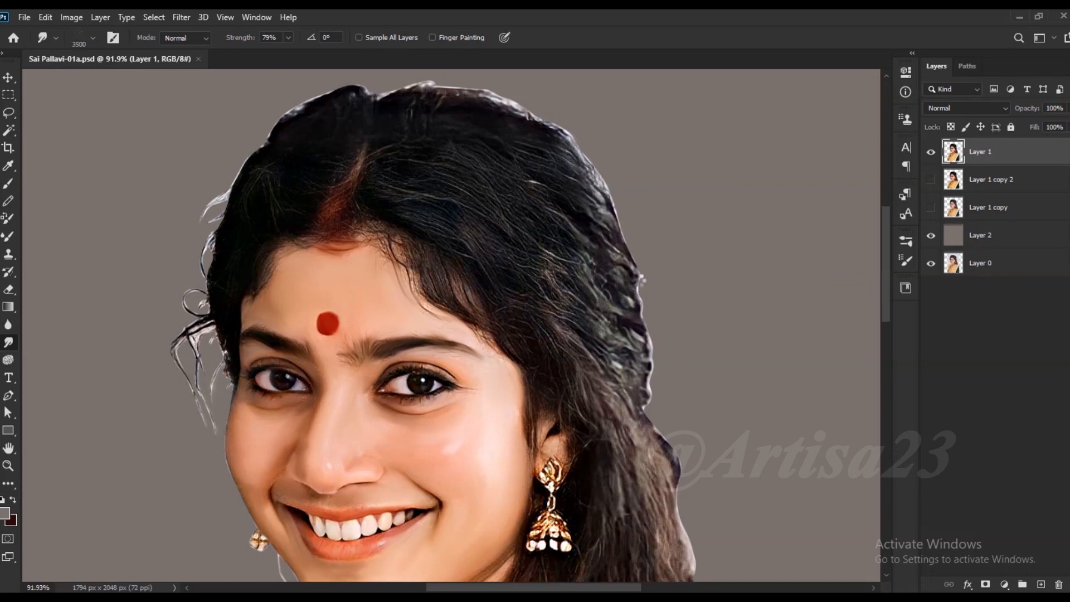
key(ctrl+z)
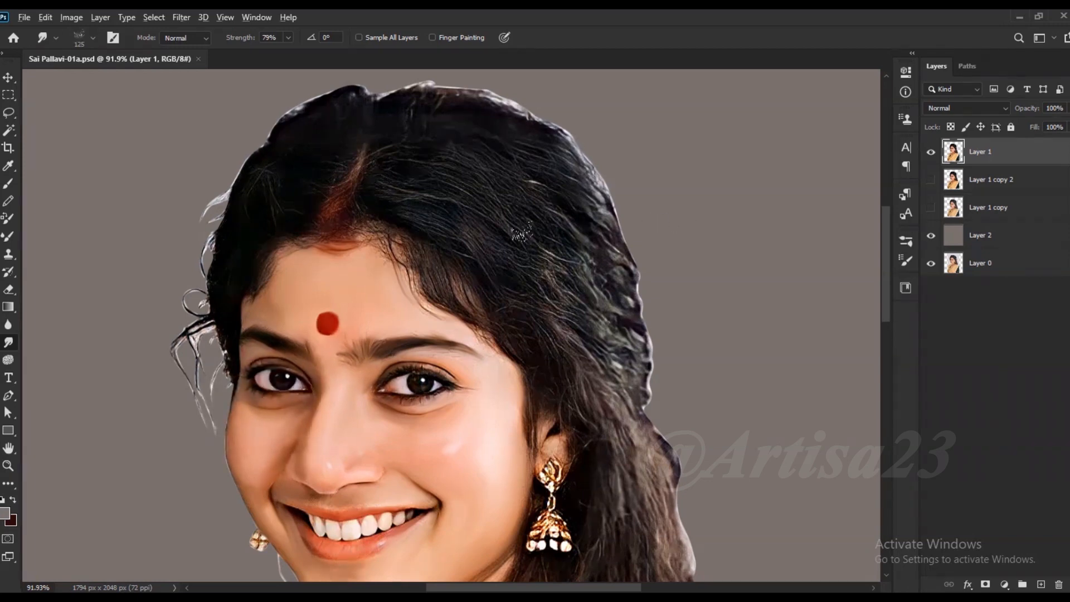
Smudge the hair from the forehead to the outer edge on the photo's right with a 40 px brush at 86% strength
scroll(545, 254, up, 2)
drag(421, 226, 465, 251)
mouse_move(536, 270)
mouse_down()
mouse_move(570, 307)
mouse_move(610, 302)
mouse_up()
drag(580, 252, 621, 312)
drag(548, 191, 653, 293)
drag(502, 158, 552, 181)
mouse_move(576, 139)
mouse_down()
mouse_move(621, 209)
mouse_move(655, 321)
mouse_up()
drag(616, 321, 647, 357)
drag(580, 324, 644, 377)
drag(655, 348, 666, 399)
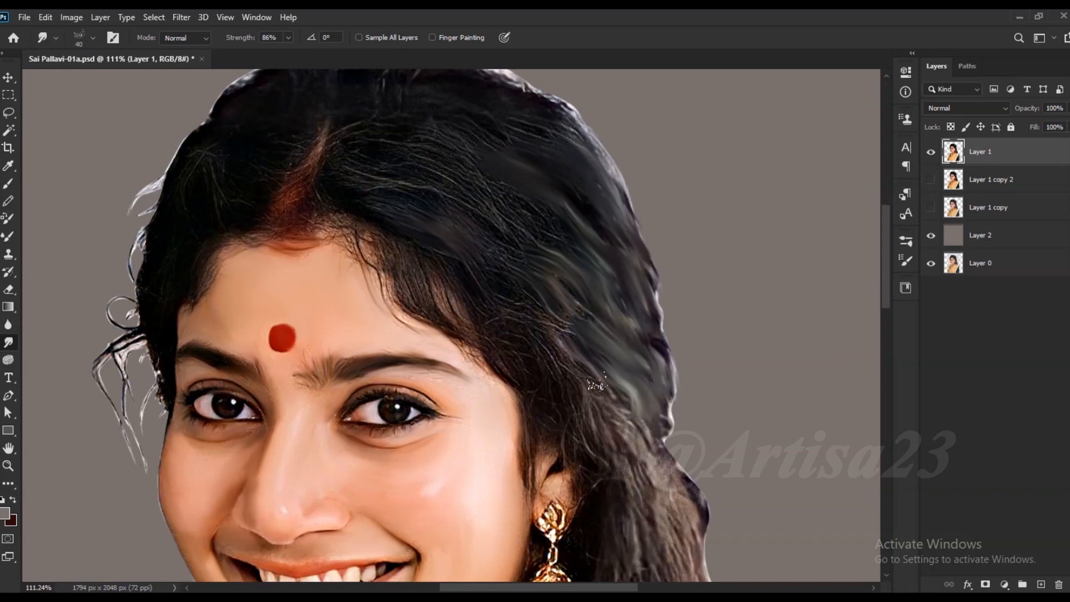
Smudge the hair lengths beside and behind the earring downward along the strands with 40 to 45 px brushes at 86% strength
drag(590, 389, 595, 442)
drag(606, 396, 636, 446)
drag(636, 404, 653, 479)
mouse_move(650, 413)
mouse_down()
mouse_move(666, 482)
mouse_move(647, 519)
mouse_up()
scroll(563, 207, down, 4)
scroll(599, 514, up, 6)
drag(605, 365, 573, 439)
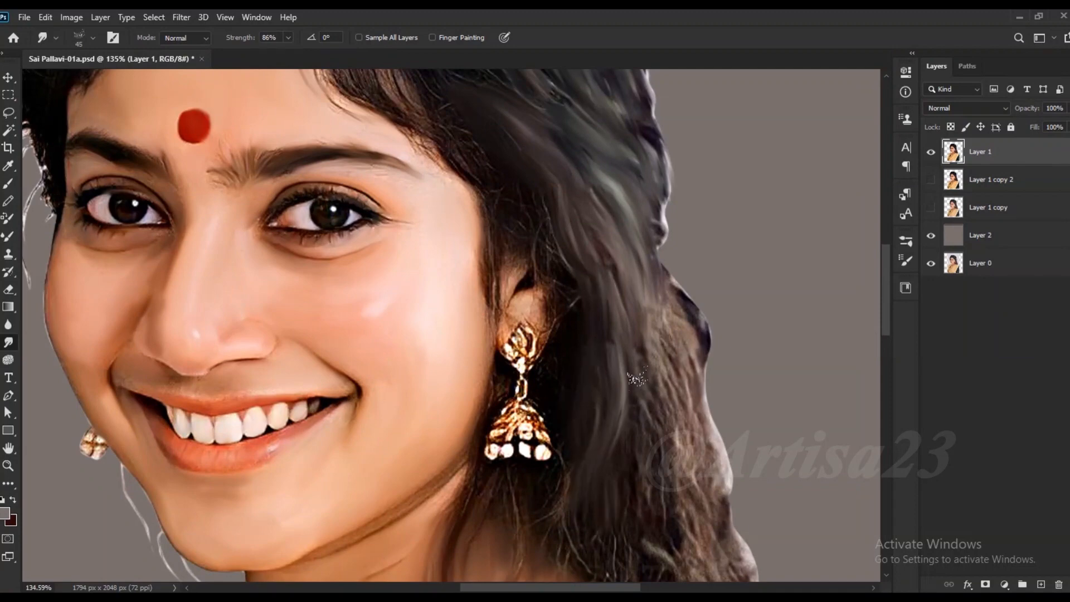
Smudge the lower hair lengths that fall over the shoulder with a 40 px brush
scroll(620, 223, down, 2)
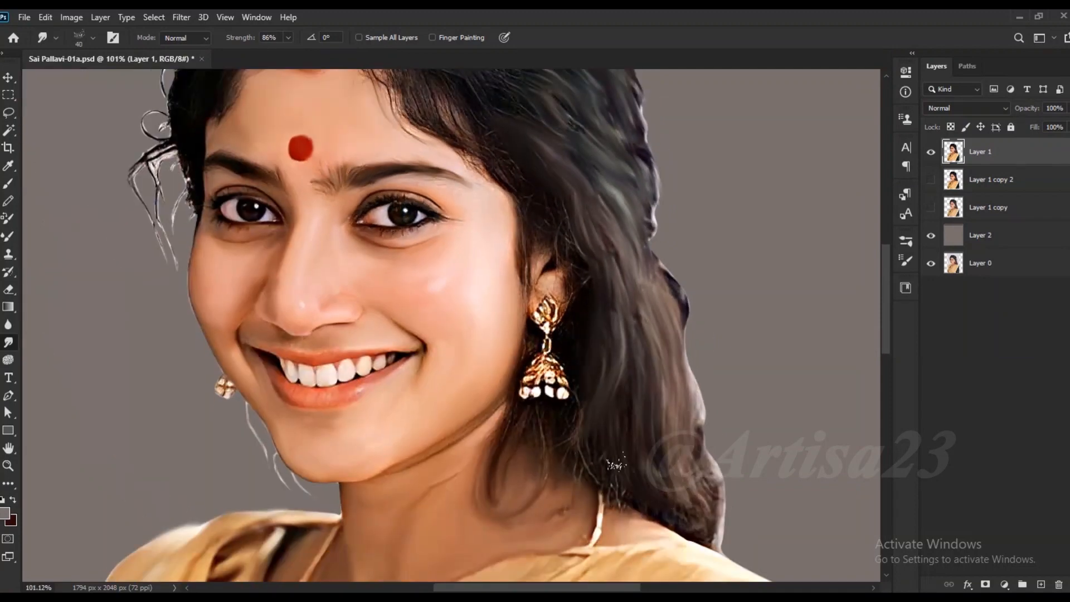
key(bracketleft)
scroll(669, 340, up, 3)
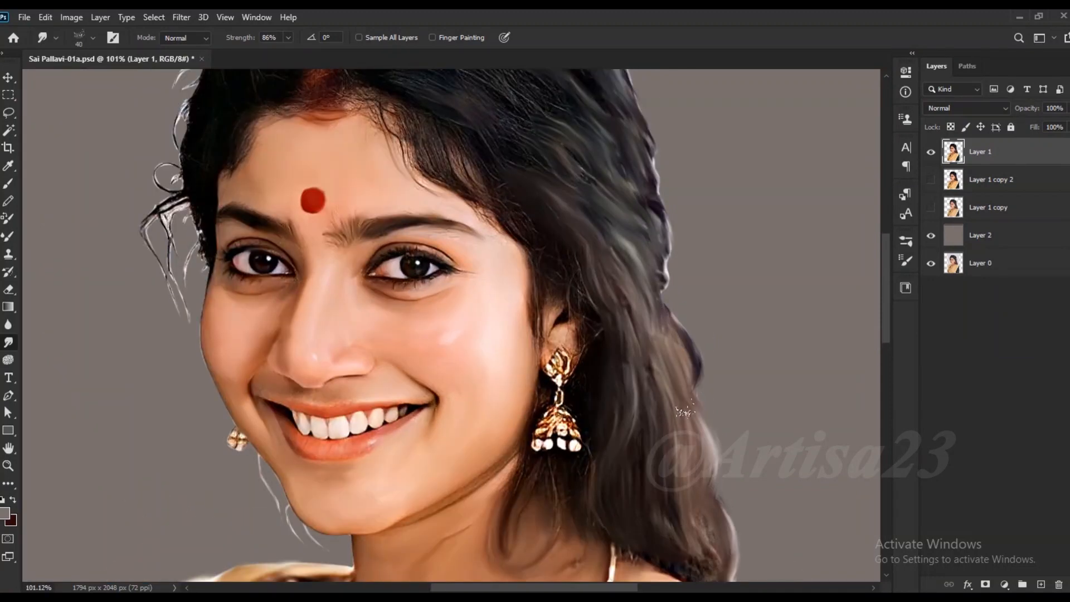
scroll(516, 259, down, 1)
Smudge the fine hairline strands above the forehead with a 20 px brush and the hair beside the parting with a larger one
scroll(394, 269, up, 3)
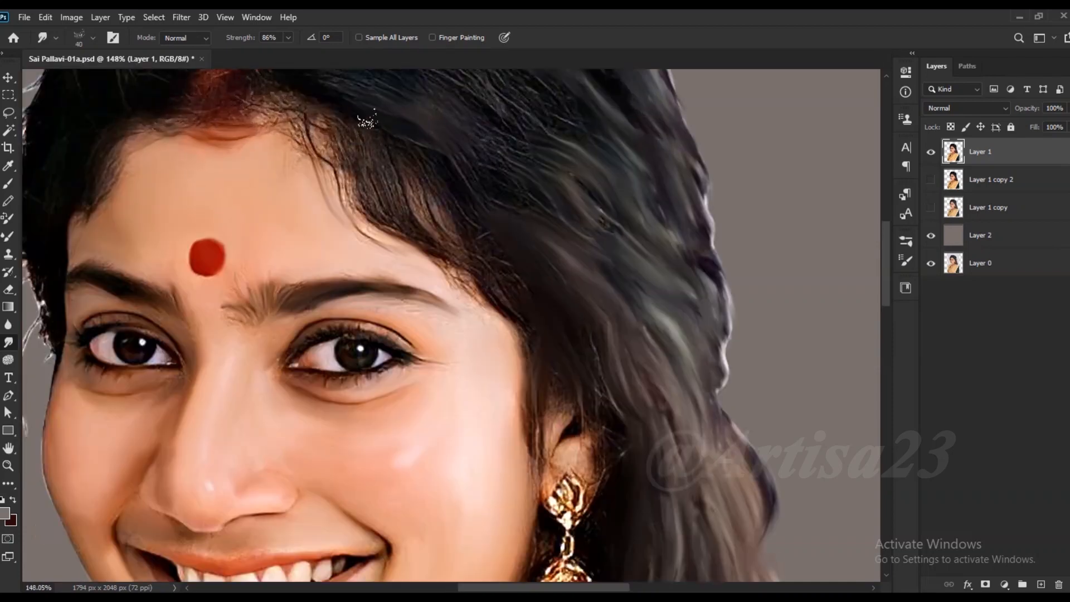
key(bracketleft)
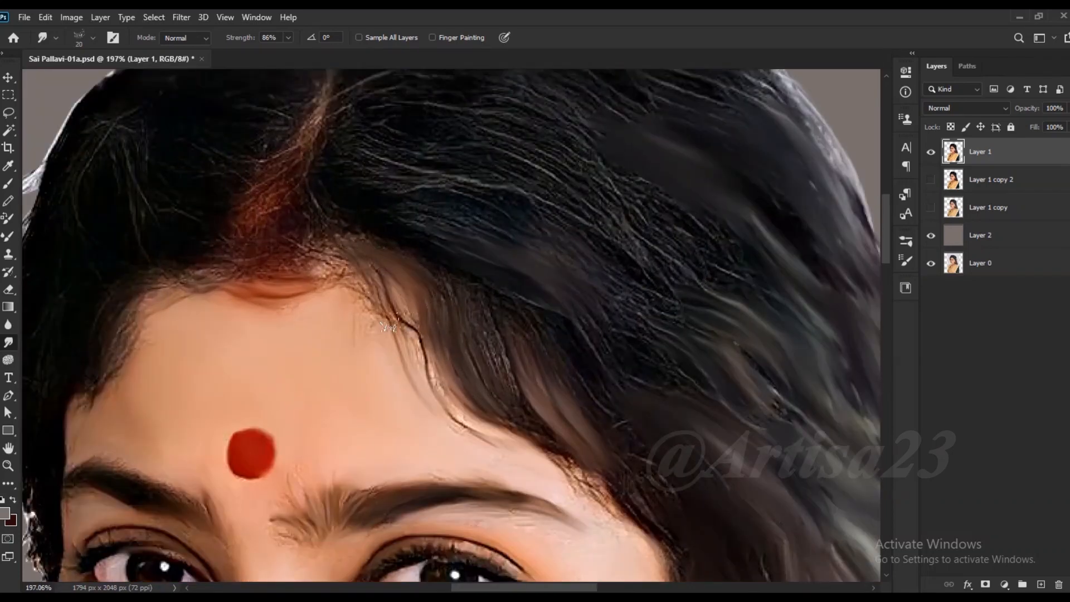
key(bracketright)
key(bracketright)
key(bracketright)
mouse_move(368, 173)
mouse_down()
mouse_move(551, 217)
mouse_move(626, 293)
mouse_move(552, 275)
mouse_up()
scroll(590, 312, down, 5)
Smudge the swept-back hair between the parting and the crown into smooth strands with a 40 px brush
scroll(547, 237, up, 6)
key(bracketleft)
key(bracketleft)
key(bracketleft)
mouse_move(385, 260)
mouse_down()
mouse_move(545, 246)
mouse_move(627, 304)
mouse_up()
drag(630, 226, 776, 260)
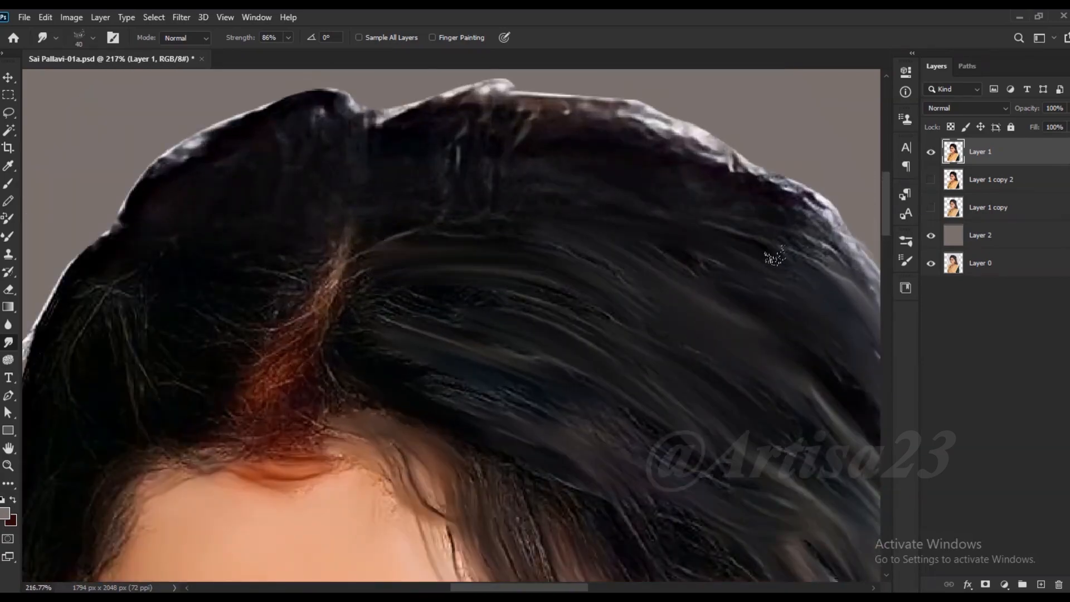
Smudge the light crown edge on the photo's right of the parting so the hair outline follows the strands
mouse_move(404, 126)
mouse_down()
mouse_move(499, 92)
mouse_move(619, 109)
mouse_move(518, 97)
mouse_move(390, 108)
mouse_move(625, 104)
mouse_up()
drag(552, 114, 677, 135)
mouse_move(725, 157)
mouse_down()
mouse_move(648, 146)
mouse_move(772, 177)
mouse_up()
mouse_move(689, 163)
mouse_down()
mouse_move(833, 226)
mouse_move(852, 261)
mouse_up()
scroll(438, 158, down, 3)
scroll(775, 259, up, 3)
drag(649, 170, 714, 199)
scroll(602, 186, down, 2)
key(bracketright)
scroll(535, 410, down, 3)
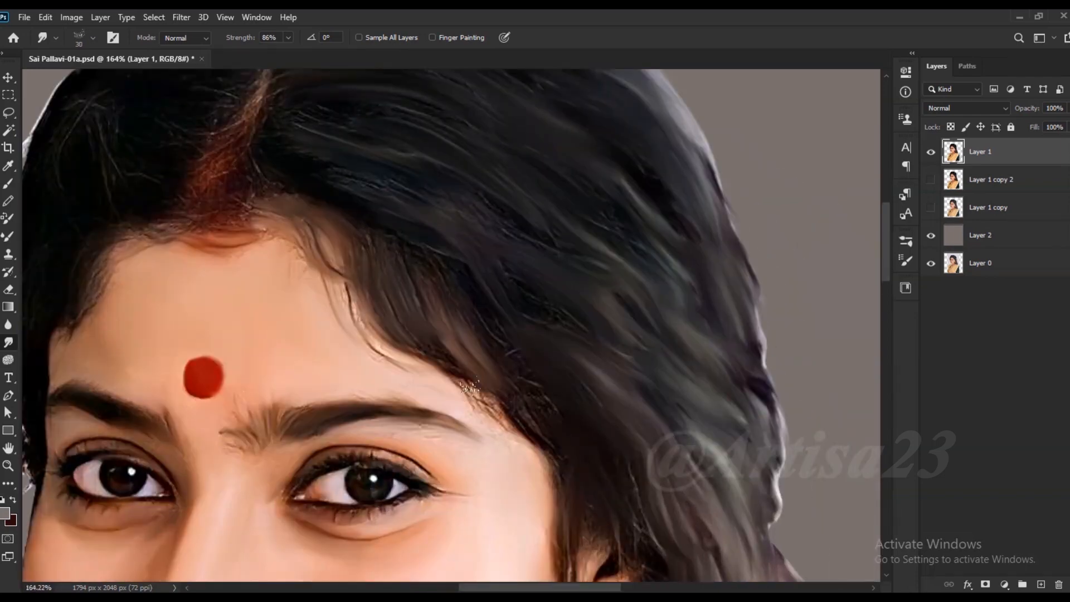
Smudge the temple hairline and the outer hair edge on the photo's right with a 30 px brush
key(bracketleft)
scroll(677, 500, up, 3)
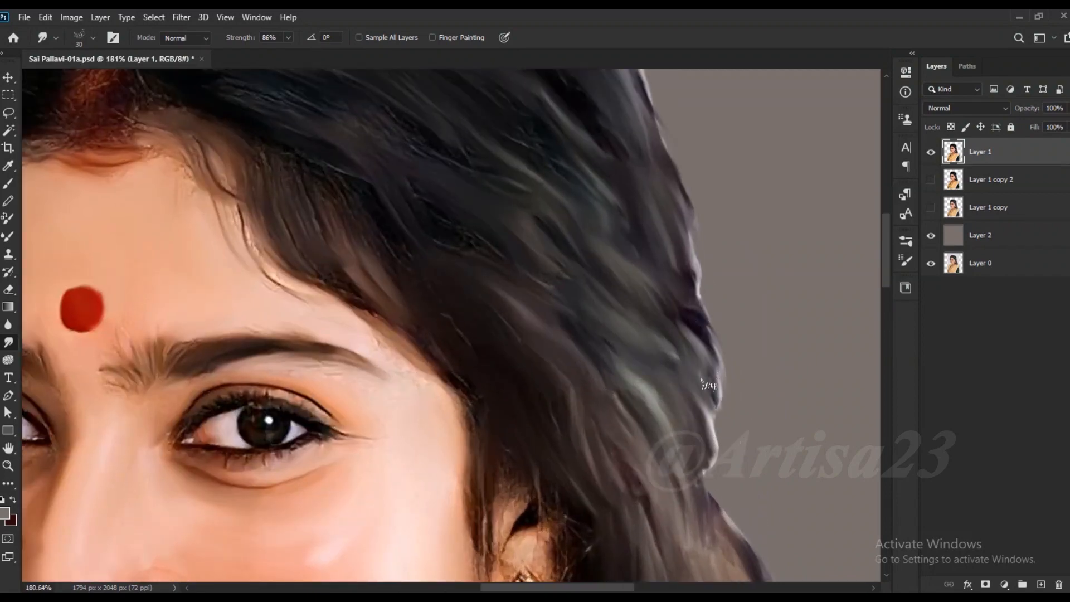
scroll(720, 333, down, 1)
scroll(720, 332, down, 2)
scroll(722, 301, up, 2)
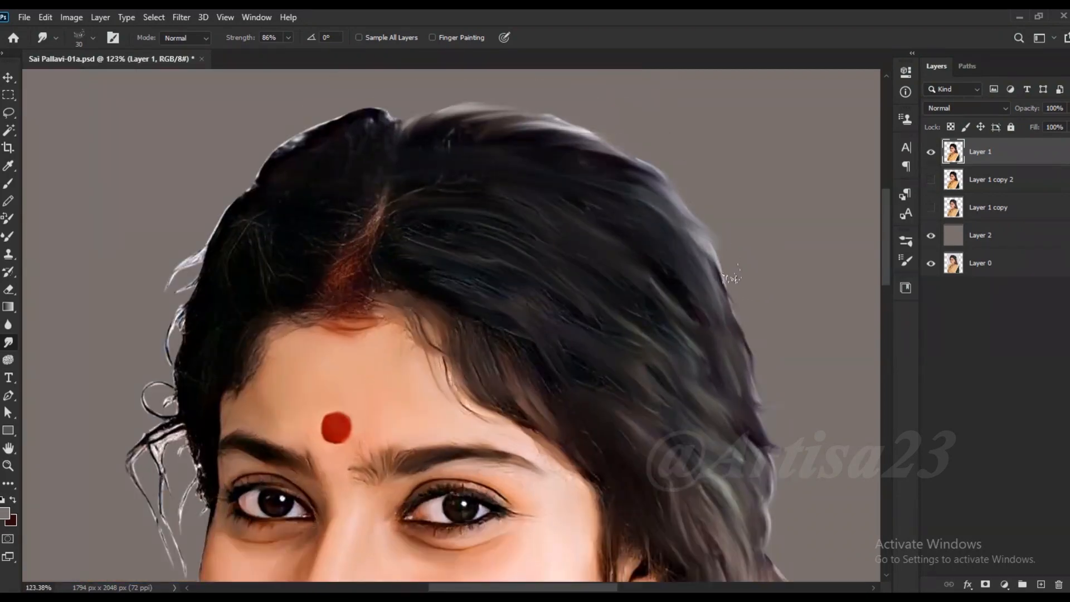
Smudge the hair and crown edge on the photo's left of the parting with 30 px and 20 px brushes
scroll(714, 299, down, 1)
scroll(419, 180, up, 3)
drag(419, 179, 312, 259)
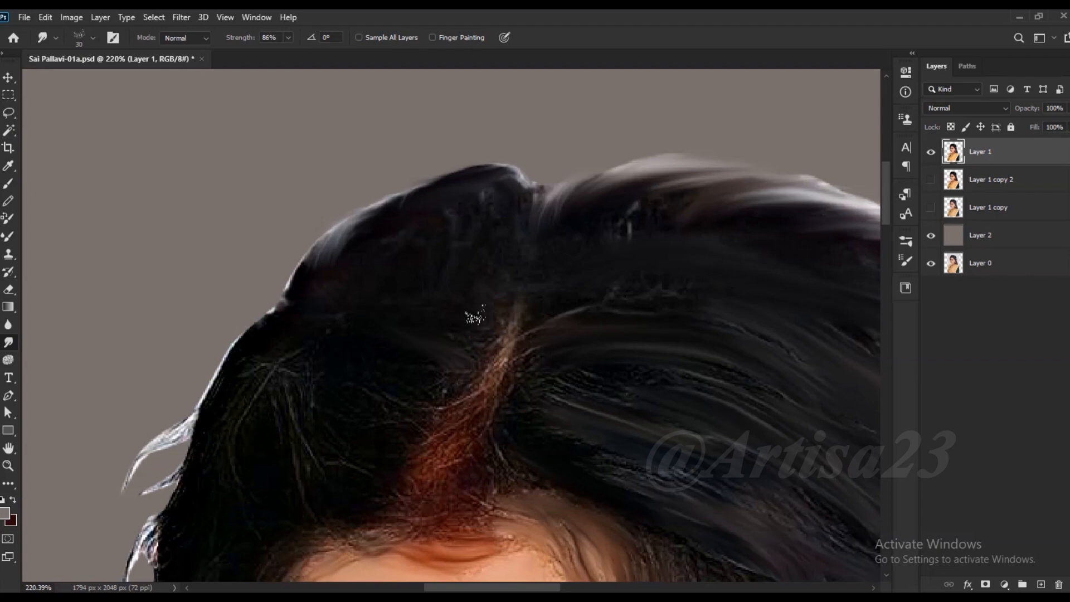
mouse_move(443, 381)
mouse_down()
mouse_move(363, 473)
mouse_move(317, 457)
mouse_up()
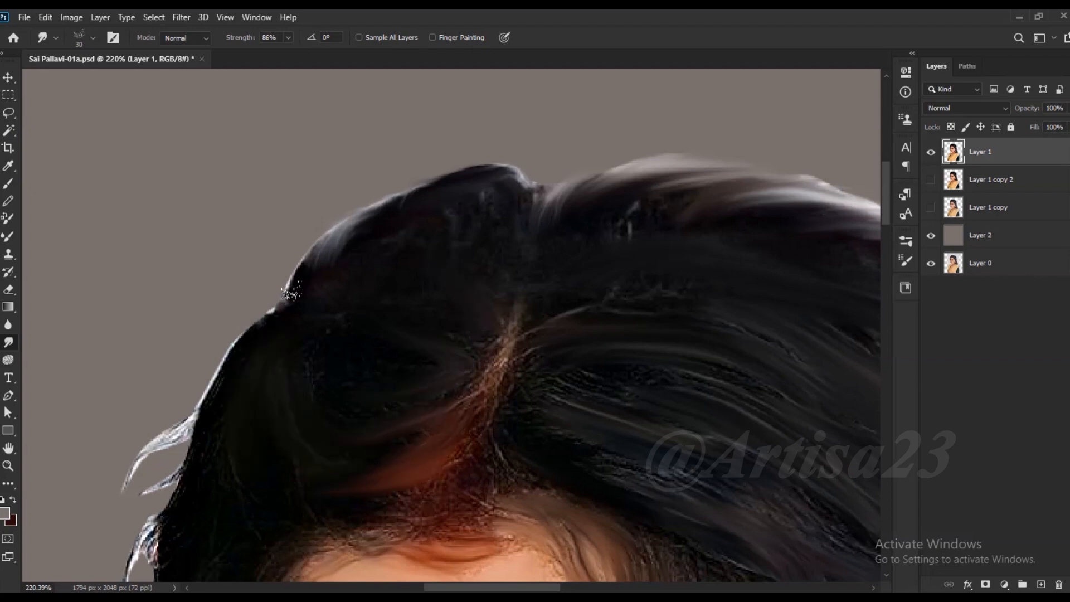
key(bracketleft)
drag(291, 292, 407, 224)
scroll(407, 225, down, 1)
drag(261, 326, 174, 409)
Smudge the side hair and its outer edge on the photo's left down to the temple
scroll(312, 314, down, 2)
scroll(220, 443, up, 2)
drag(290, 342, 245, 379)
mouse_move(287, 388)
mouse_down()
mouse_move(257, 430)
mouse_move(247, 487)
mouse_up()
drag(237, 558, 251, 430)
Smudge the white-edged loose strands and curls beside the temple on the photo's left with a 20 px brush
scroll(391, 363, up, 4)
drag(389, 326, 294, 438)
drag(250, 469, 218, 497)
drag(220, 397, 198, 464)
drag(235, 471, 140, 512)
scroll(184, 424, down, 2)
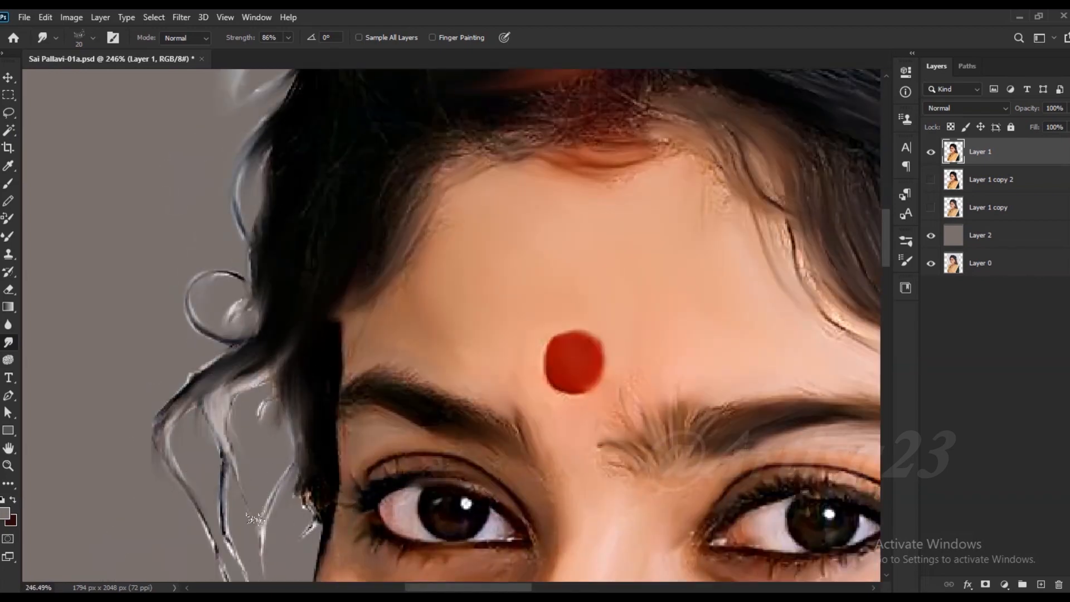
Smudge the red parting line and the dark hair next to it along the strand direction
scroll(293, 439, down, 3)
scroll(306, 401, down, 2)
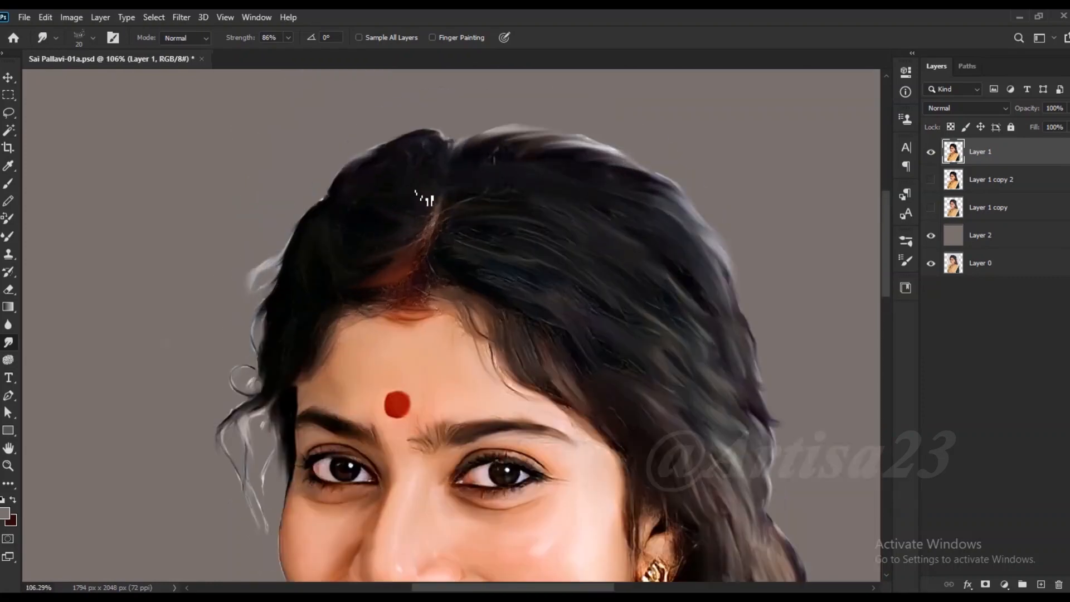
scroll(378, 327, up, 3)
drag(394, 296, 370, 329)
key(bracketleft)
drag(437, 239, 418, 323)
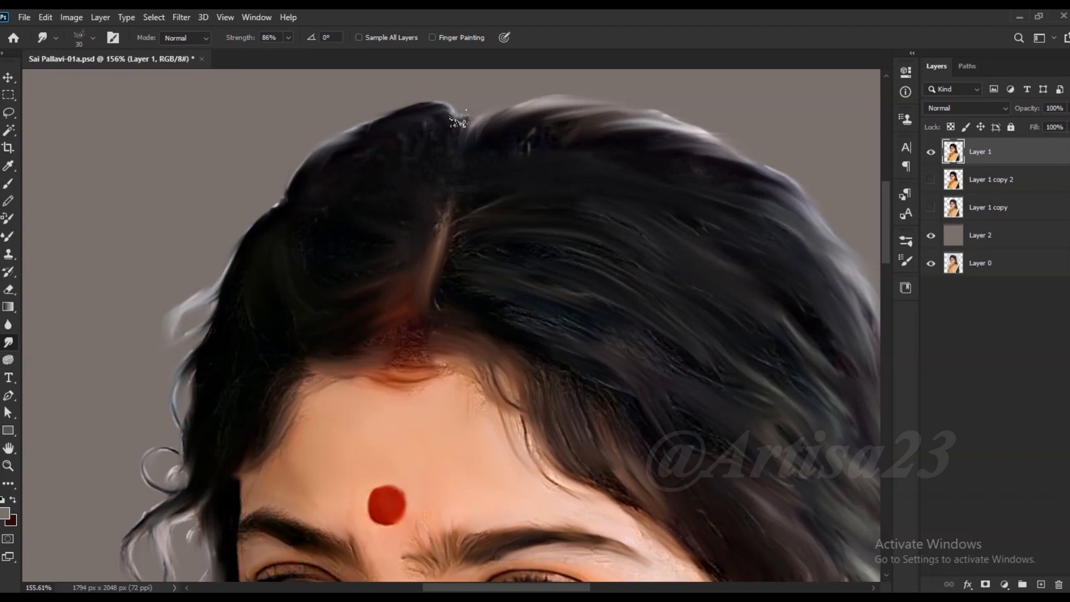
Smudge the thin loose strands beside the jaw and chin with a 15 px brush
scroll(458, 122, down, 3)
scroll(285, 305, up, 5)
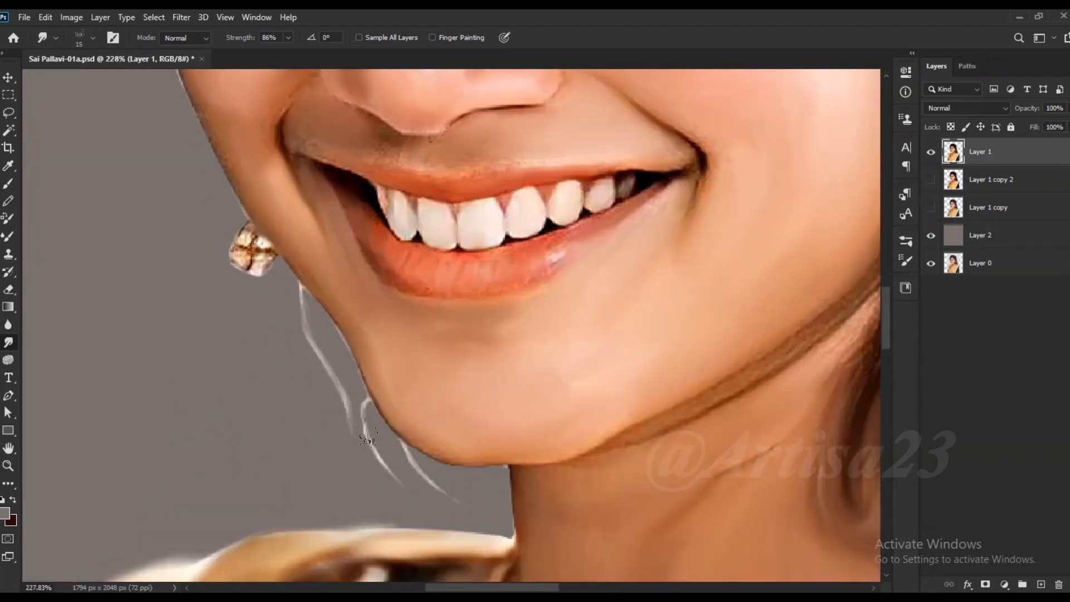
scroll(401, 468, down, 4)
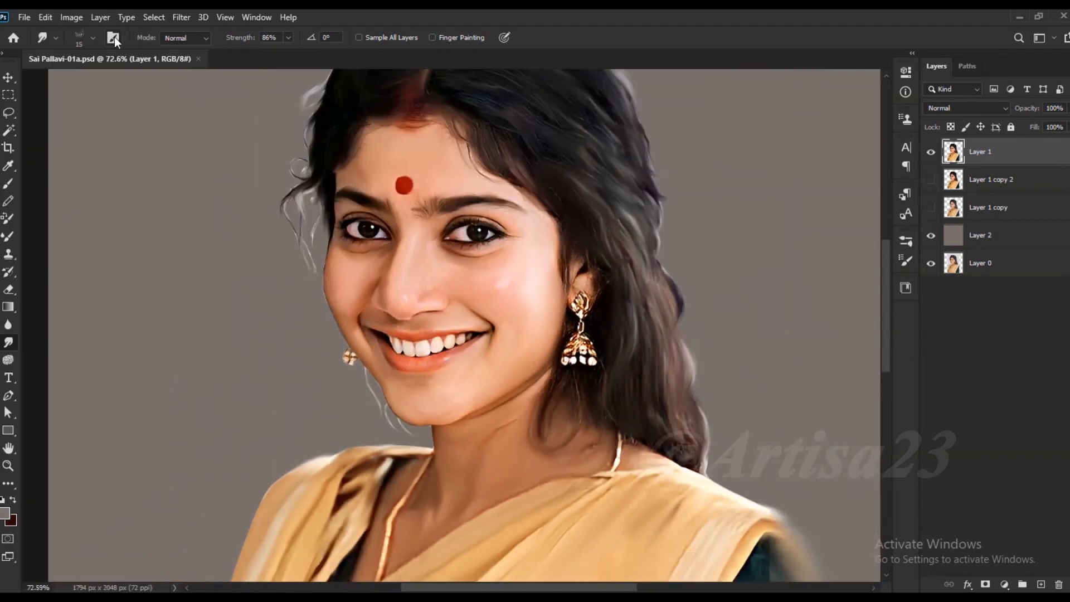
Switch the smudge tool from the hair brush to a soft round skin-smoothing preset at 53% strength
key(F5)
click(669, 231)
drag(885, 446, 888, 318)
click(820, 471)
click(867, 232)
Smooth the ear, the skin around it and the sideburn strands above the earring with a 25 px smudge brush
scroll(571, 289, up, 5)
mouse_move(603, 274)
mouse_down()
mouse_move(627, 276)
mouse_move(614, 301)
mouse_up()
mouse_move(572, 255)
mouse_down()
mouse_move(585, 214)
mouse_move(553, 292)
mouse_up()
drag(537, 214, 543, 296)
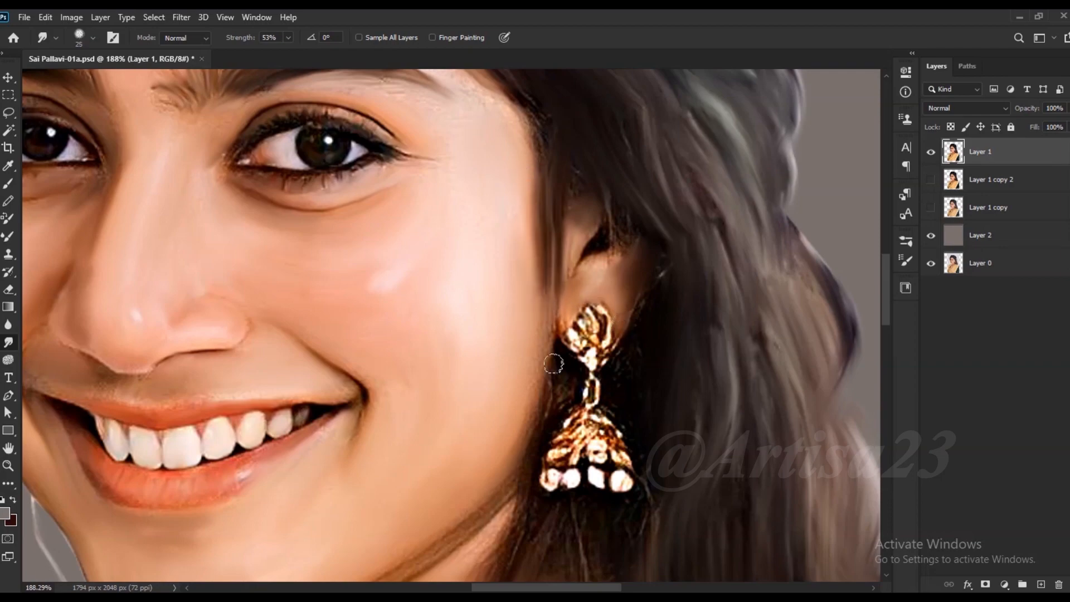
Smooth the jawline and the neck shadow beneath it with a 30 px smudge brush
scroll(508, 519, down, 5)
scroll(568, 429, up, 5)
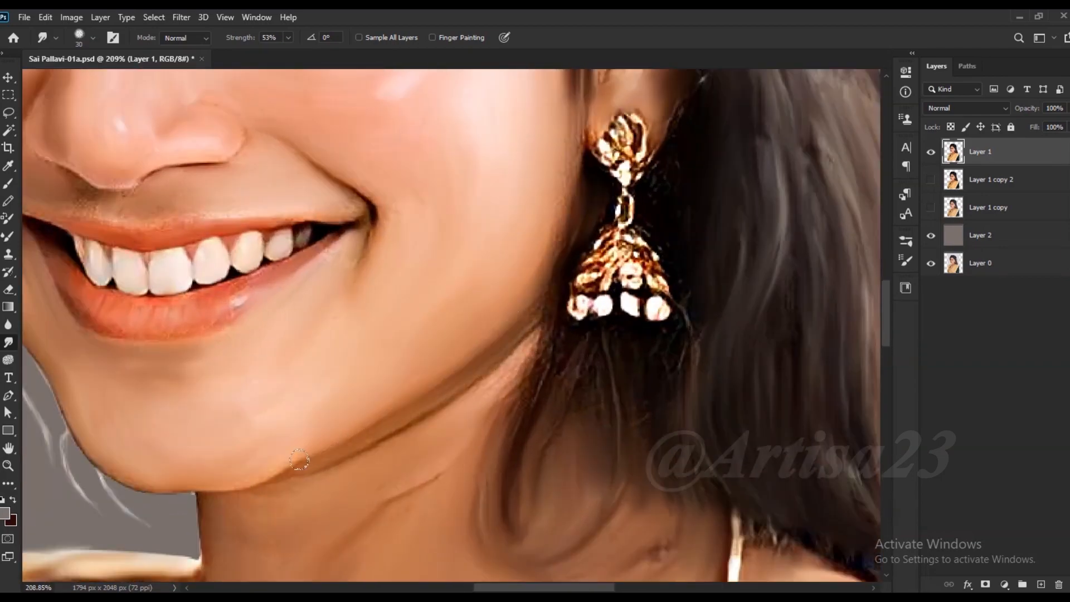
scroll(489, 397, down, 6)
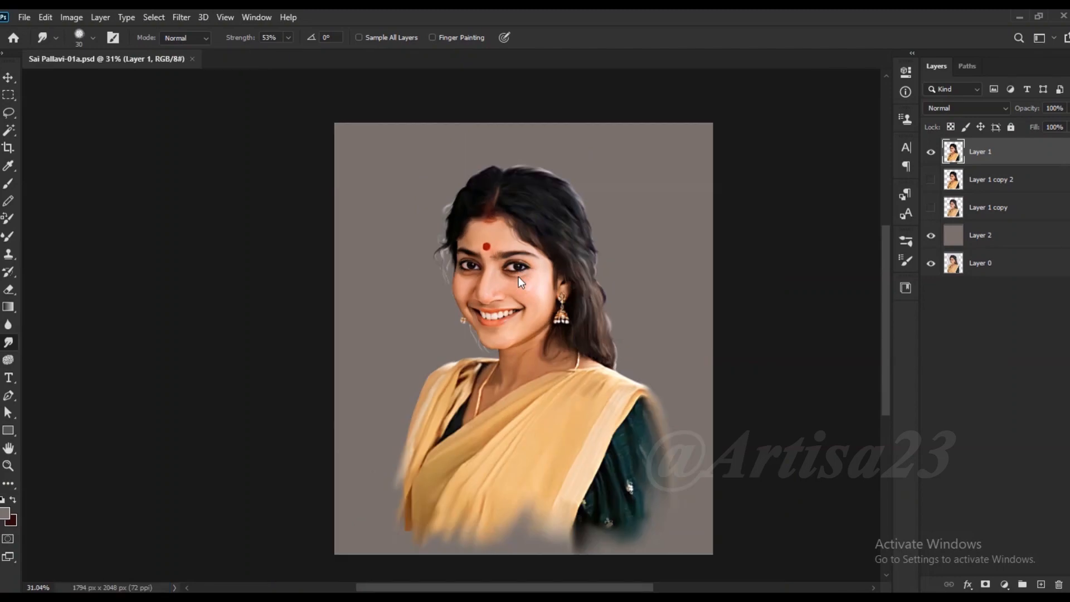
Soften the faded outer edges of the sari and the green sleeve with a 175 px smudge brush
scroll(462, 417, down, 1)
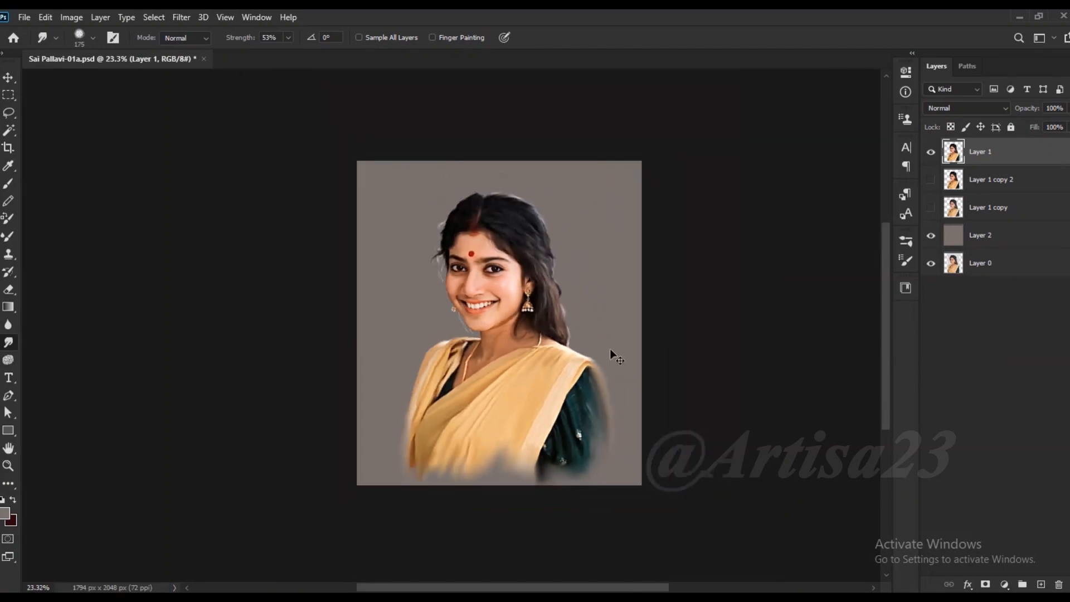
scroll(612, 354, up, 4)
scroll(611, 354, down, 2)
Move the plain background Layer 2 directly below Layer 1 and add a new empty layer above it
click(983, 237)
drag(983, 237, 989, 168)
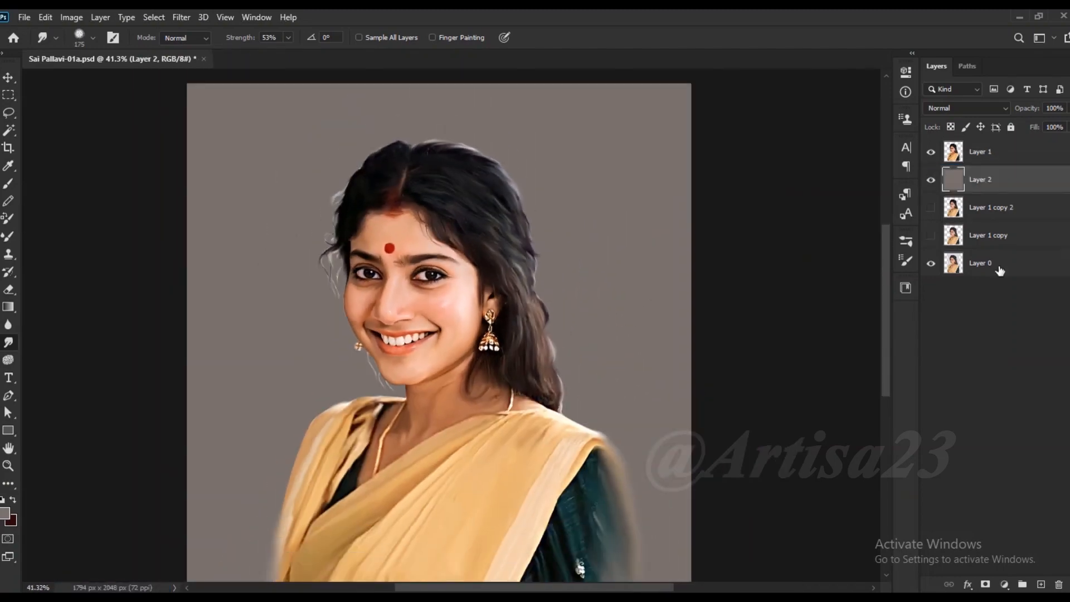
click(1041, 584)
scroll(516, 280, down, 2)
Rename the plain background layer BG and the empty layer above it BG_
double_click(986, 208)
key(Return)
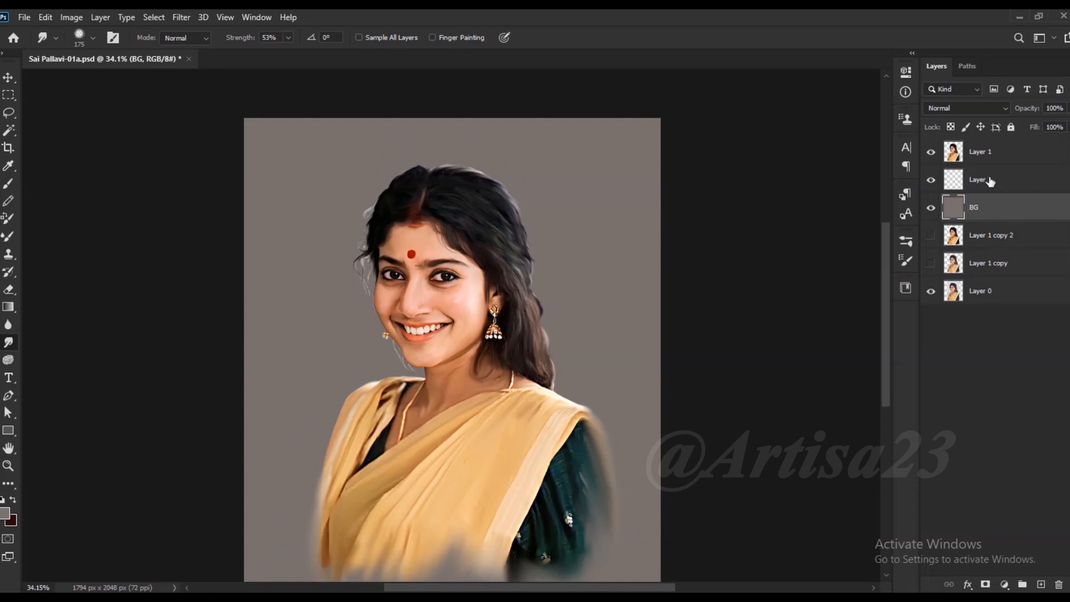
double_click(991, 179)
text(BG_)
key(Return)
Save the document and also save it under the file name Sai Pallavi-01.psd
key(ctrl+s)
scroll(551, 225, down, 1)
click(23, 19)
click(69, 184)
click(580, 243)
key(Return)
key(Return)
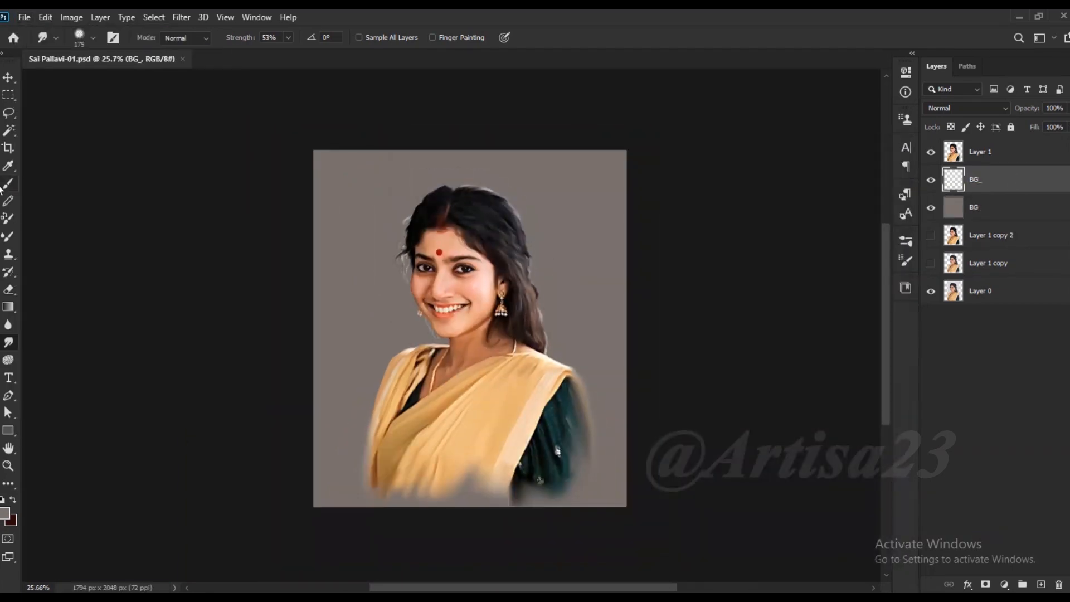
Activate the Brush tool with the "Artisa23 ]]" preset from the Background Brush_Artisa23 group
key(b)
click(906, 261)
click(821, 484)
scroll(820, 494, down, 3)
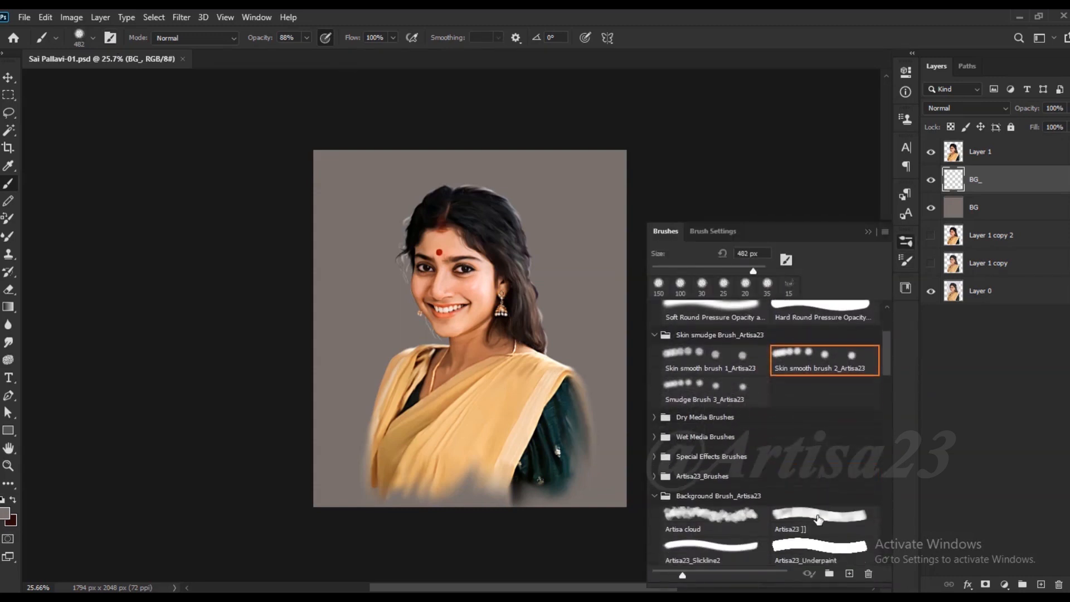
click(818, 520)
click(868, 231)
scroll(522, 277, up, 1)
Set the foreground color to teal green and paint rough background patches on both sides of the head on layer BG_
click(5, 514)
click(806, 474)
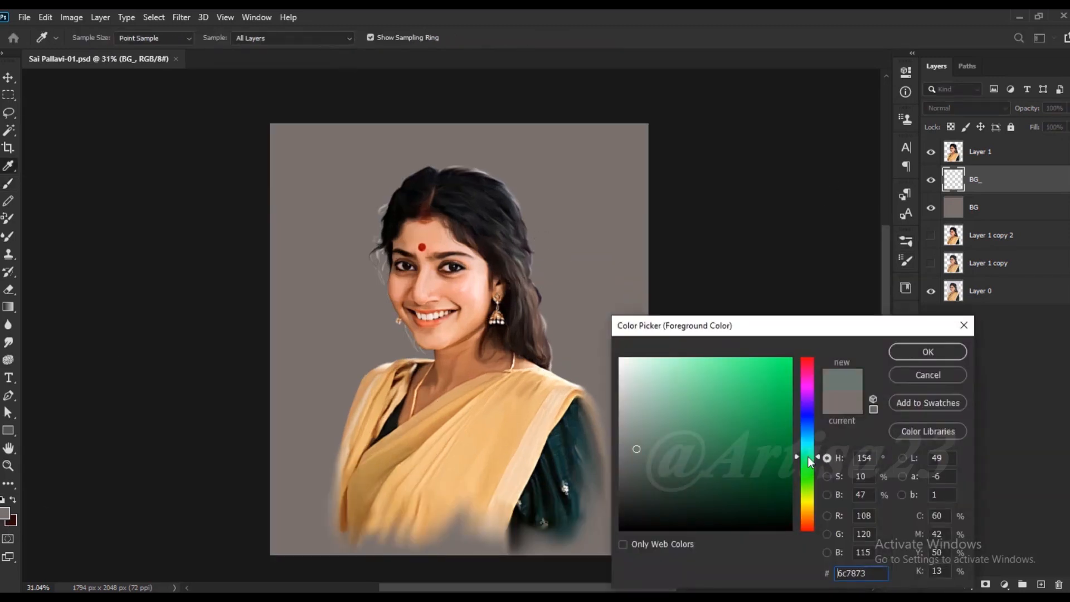
click(713, 393)
click(927, 351)
mouse_move(518, 187)
mouse_down()
mouse_move(569, 236)
mouse_move(583, 337)
mouse_up()
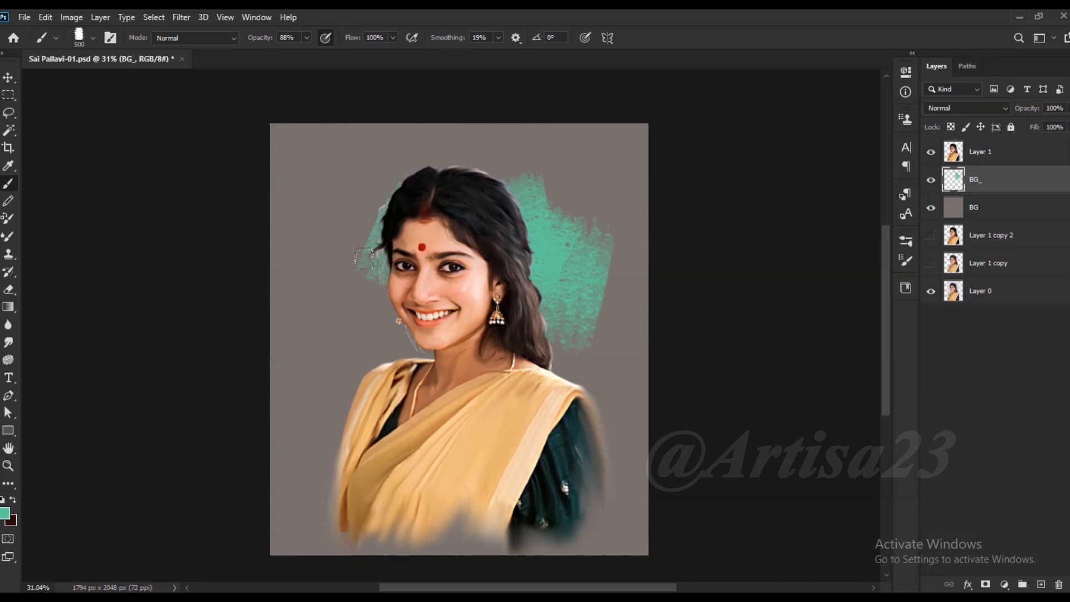
drag(398, 195, 416, 348)
Change the foreground color to yellow and paint a background stroke above the top of the hair
click(5, 512)
click(808, 507)
click(740, 366)
click(925, 353)
mouse_move(479, 156)
mouse_down()
mouse_move(547, 239)
mouse_move(388, 206)
mouse_up()
Sample mixed tones from the painted background and blend them in strokes above and on both sides of the head
alt+click(549, 223)
mouse_move(576, 217)
mouse_down()
mouse_move(577, 192)
mouse_move(396, 148)
mouse_move(354, 262)
mouse_up()
alt+click(391, 178)
mouse_move(429, 136)
mouse_down()
mouse_move(480, 133)
mouse_move(379, 184)
mouse_up()
Set a brighter yellow and paint it, along with a sampled background tone, above and down the photo's left of the head
click(5, 514)
click(726, 366)
click(915, 353)
mouse_move(379, 184)
mouse_down()
mouse_move(350, 197)
mouse_move(345, 315)
mouse_up()
alt+click(428, 176)
mouse_move(415, 150)
mouse_down()
mouse_move(382, 181)
mouse_move(357, 301)
mouse_up()
Sample the dark green of the sleeve, paint it behind the hair on the photo's right, and reduce the brush to 300 px
alt+click(586, 267)
alt+click(567, 406)
drag(605, 240, 597, 357)
alt+click(571, 409)
drag(613, 295, 613, 357)
key(bracketleft)
key(bracketleft)
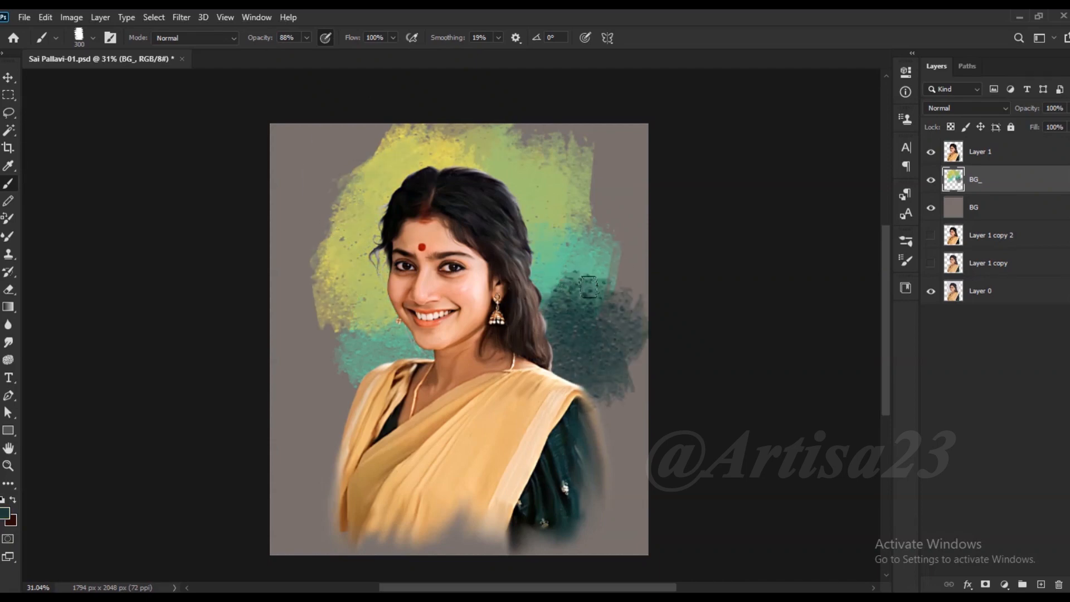
Sample teal and green background tones and paint them beside the hair and toward the upper corner on the photo's right
alt+click(628, 246)
drag(611, 251, 591, 223)
alt+click(580, 217)
drag(599, 150, 580, 178)
mouse_move(560, 137)
mouse_down()
mouse_move(530, 161)
mouse_move(494, 151)
mouse_move(485, 179)
mouse_up()
alt+click(540, 171)
Sample yellow-green background tones and paint them above the head and down the photo's left of the hair
alt+click(478, 145)
mouse_move(451, 145)
mouse_down()
mouse_move(502, 173)
mouse_move(425, 156)
mouse_up()
alt+click(416, 138)
alt+click(386, 145)
mouse_move(370, 137)
mouse_down()
mouse_move(327, 181)
mouse_move(327, 253)
mouse_up()
alt+click(329, 200)
Sample background tones and extend the teal area beside the shoulder on the photo's left
alt+click(346, 340)
drag(337, 340, 339, 431)
alt+click(353, 368)
drag(334, 365, 328, 432)
alt+click(546, 265)
drag(413, 335, 388, 356)
Blend sampled teal and green tones into the dark patch and the area beside the hair on the photo's right
alt+click(560, 295)
alt+click(559, 293)
alt+click(550, 282)
mouse_move(557, 290)
mouse_down()
mouse_move(577, 332)
mouse_move(602, 317)
mouse_up()
drag(591, 212, 616, 256)
alt+click(546, 195)
drag(549, 167, 518, 212)
Set a dark purple foreground color, paint it beside the hair on the photo's right, and blend it with sampled surrounding tones
click(4, 513)
drag(808, 370, 808, 386)
click(714, 459)
click(911, 353)
drag(594, 335, 577, 348)
alt+click(585, 253)
mouse_move(574, 284)
mouse_down()
mouse_move(587, 276)
mouse_move(622, 307)
mouse_up()
alt+click(585, 340)
mouse_move(582, 332)
mouse_down()
mouse_move(569, 317)
mouse_move(607, 301)
mouse_up()
Change the foreground color to a vivid pink and paint an accent above the shoulder on the photo's left
click(4, 514)
click(808, 369)
click(776, 399)
click(908, 357)
drag(362, 367, 353, 387)
Set the brush to 250 px and paint sampled background tones beside the hair and down past the sleeve on the photo's right
alt+click(565, 278)
mouse_move(565, 279)
mouse_down()
mouse_move(626, 279)
mouse_move(636, 304)
mouse_up()
alt+click(619, 267)
key(])
key(])
alt+click(600, 348)
mouse_move(621, 368)
mouse_down()
mouse_move(607, 420)
mouse_move(636, 474)
mouse_up()
alt+click(415, 353)
mouse_move(637, 413)
mouse_down()
mouse_move(624, 454)
mouse_move(629, 408)
mouse_up()
alt+click(612, 418)
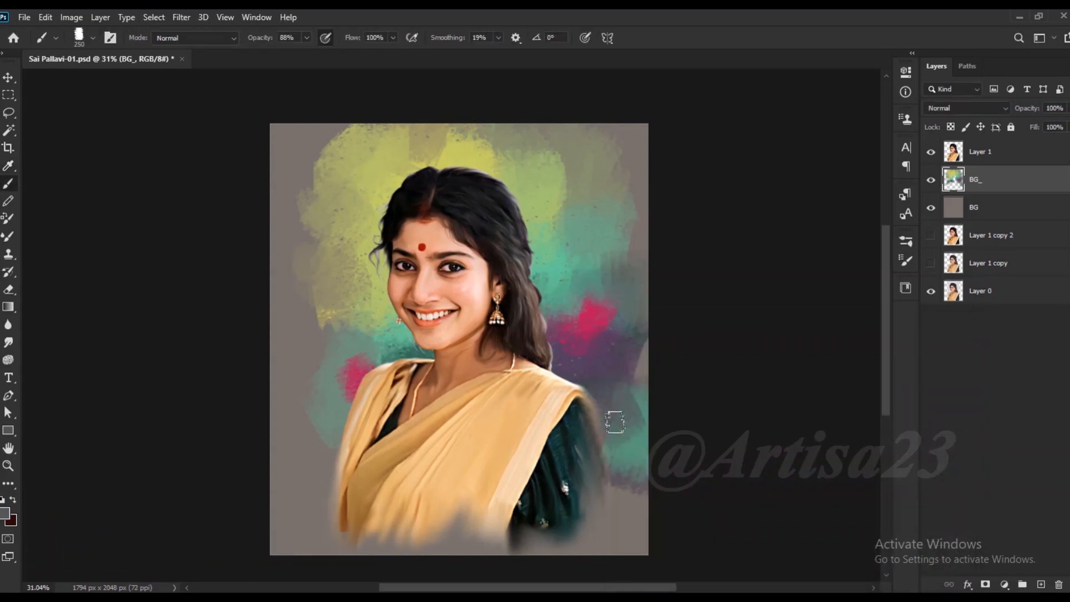
Blend sampled muted tones into the background beside the lower sleeve and up the photo's right edge
alt+click(623, 478)
drag(616, 495, 637, 497)
alt+click(641, 402)
drag(635, 391, 628, 362)
Sample olive and yellow background tones and paint them left of the face and over the top of the hair
alt+click(313, 304)
mouse_move(314, 329)
mouse_down()
mouse_move(327, 312)
mouse_move(363, 321)
mouse_up()
alt+click(369, 305)
alt+click(456, 154)
drag(455, 154, 467, 148)
mouse_move(384, 192)
mouse_down()
mouse_move(370, 214)
mouse_move(420, 163)
mouse_move(495, 167)
mouse_up()
Set a brighter yellow foreground color and paint it around the upper left of the head
click(4, 513)
click(697, 370)
click(926, 354)
drag(381, 174, 360, 213)
mouse_move(373, 151)
mouse_down()
mouse_move(408, 157)
mouse_move(450, 135)
mouse_move(396, 134)
mouse_up()
Blend sampled olive and yellow tones across the top of the background, from the photo's upper-left corner past the hair
alt+click(419, 144)
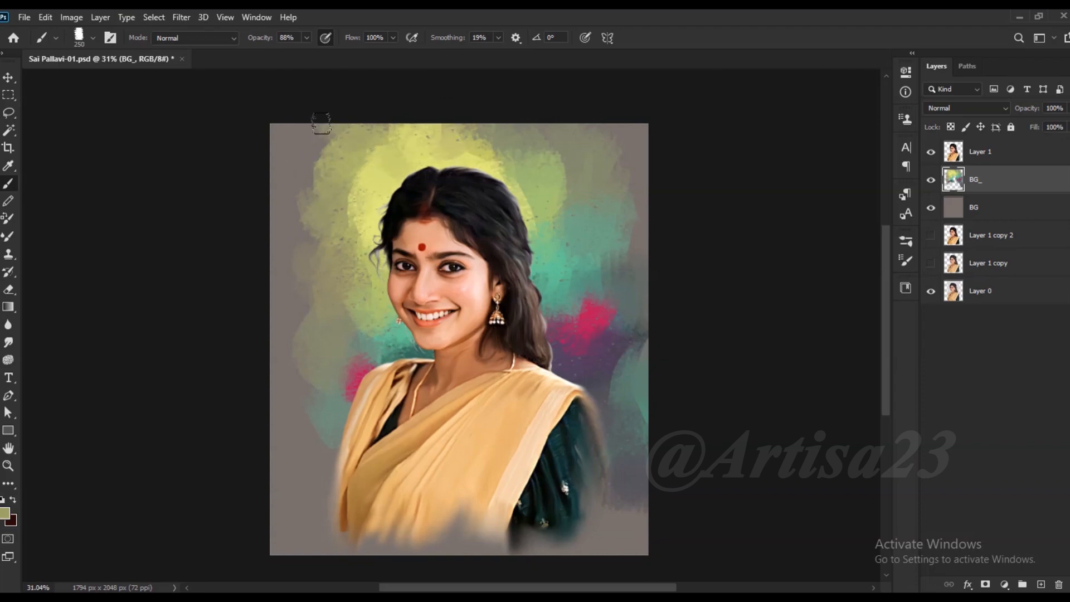
drag(343, 91, 298, 172)
alt+click(318, 175)
alt+click(474, 133)
drag(483, 144, 552, 123)
alt+click(522, 158)
alt+click(459, 131)
mouse_move(451, 135)
mouse_down()
mouse_move(410, 132)
mouse_move(415, 125)
mouse_move(386, 149)
mouse_up()
alt+click(395, 134)
drag(379, 166, 356, 144)
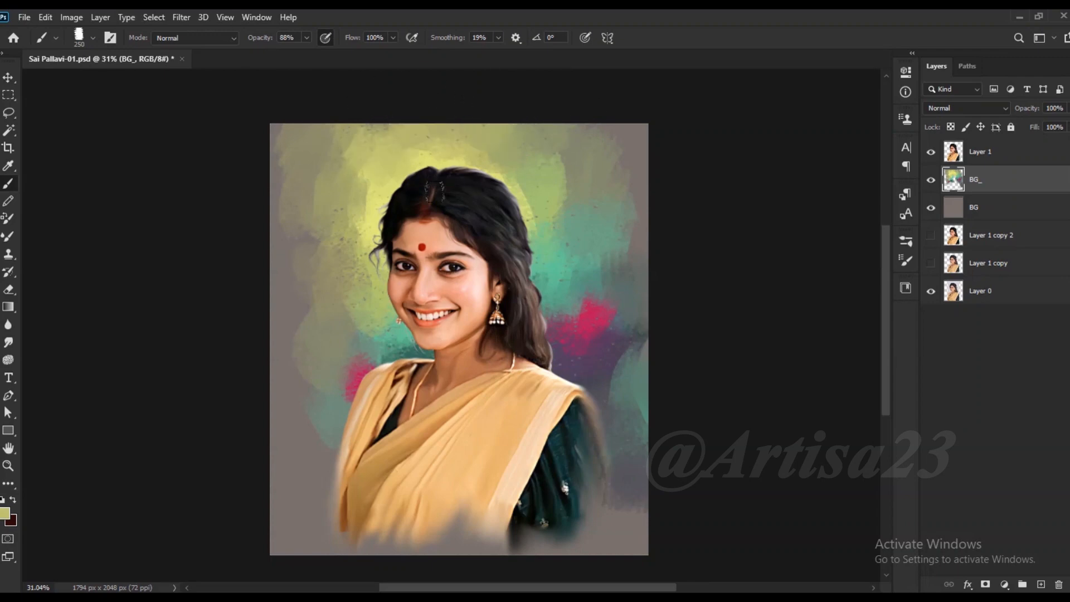
Sample pink and nearby tones and soften them into the background on both sides of the face
drag(639, 226, 633, 274)
alt+click(610, 309)
drag(605, 318, 626, 341)
alt+click(575, 329)
mouse_move(368, 340)
mouse_down()
mouse_move(340, 334)
mouse_move(359, 345)
mouse_move(389, 301)
mouse_move(341, 293)
mouse_move(354, 294)
mouse_up()
alt+click(385, 343)
alt+click(381, 310)
alt+click(343, 289)
Paint sampled tones down beside the shoulder on the photo's left and blend the area beside the sleeve
alt+click(341, 365)
mouse_move(337, 371)
mouse_down()
mouse_move(314, 432)
mouse_move(330, 473)
mouse_up()
alt+click(320, 446)
alt+click(647, 401)
drag(640, 428, 625, 461)
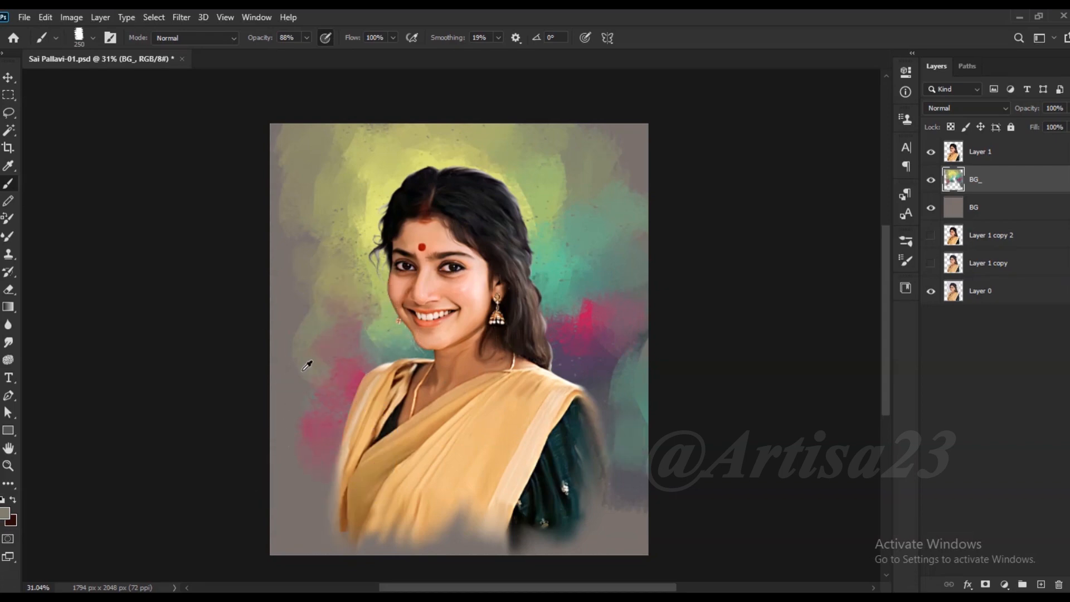
Blend sampled gray, olive and pink tones down the photo's left side beside the face and shoulder
alt+click(308, 364)
drag(312, 386, 290, 418)
alt+click(306, 350)
mouse_move(317, 291)
mouse_down()
mouse_move(293, 307)
mouse_move(325, 346)
mouse_up()
alt+click(327, 436)
drag(312, 438, 320, 483)
Sample tones around the lower sleeve and paint them into the photo's lower-right background
alt+click(574, 502)
mouse_move(589, 492)
mouse_down()
mouse_move(612, 516)
mouse_move(609, 481)
mouse_up()
alt+click(622, 533)
alt+click(568, 516)
drag(570, 536, 537, 543)
Sample tones from the lower and middle background and blend them along the photo's left edge
alt+click(315, 478)
alt+click(295, 474)
alt+click(310, 509)
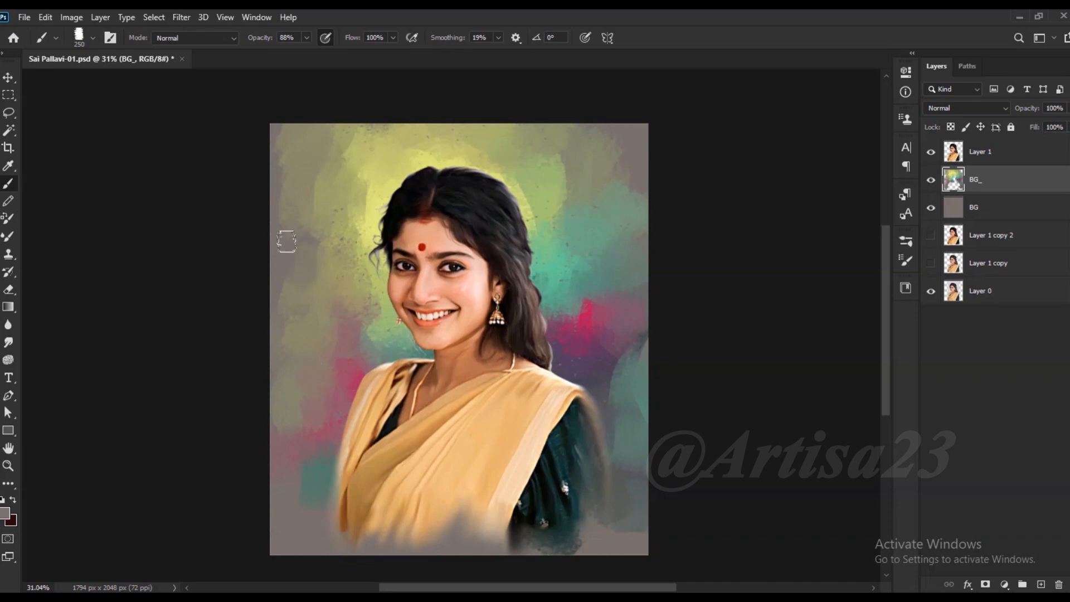
alt+click(333, 250)
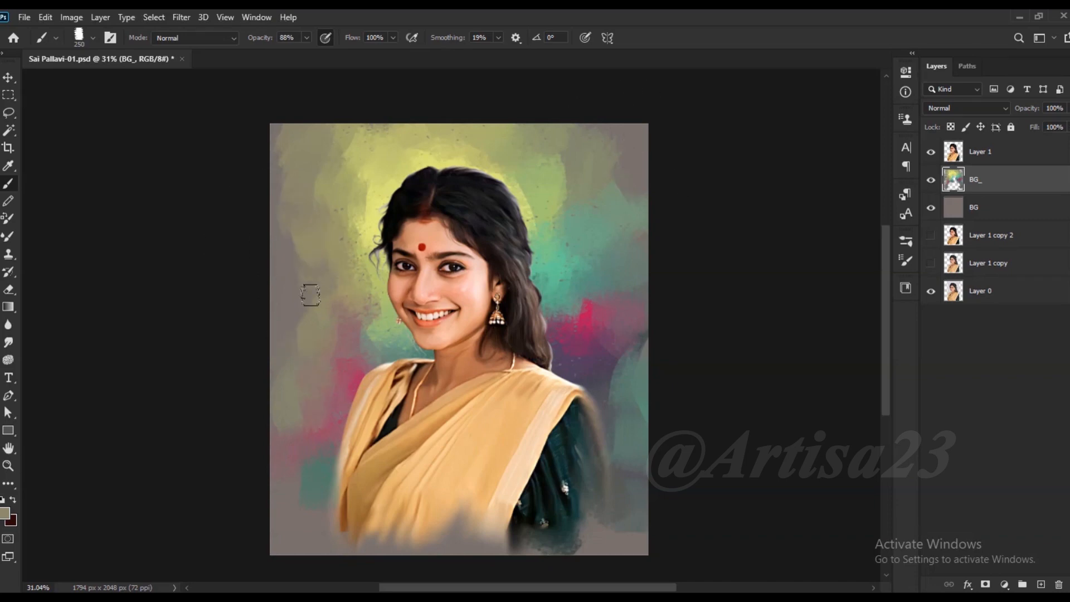
Sample yellow tones near the hair and blend them into the background left of the face
scroll(342, 232, up, 1)
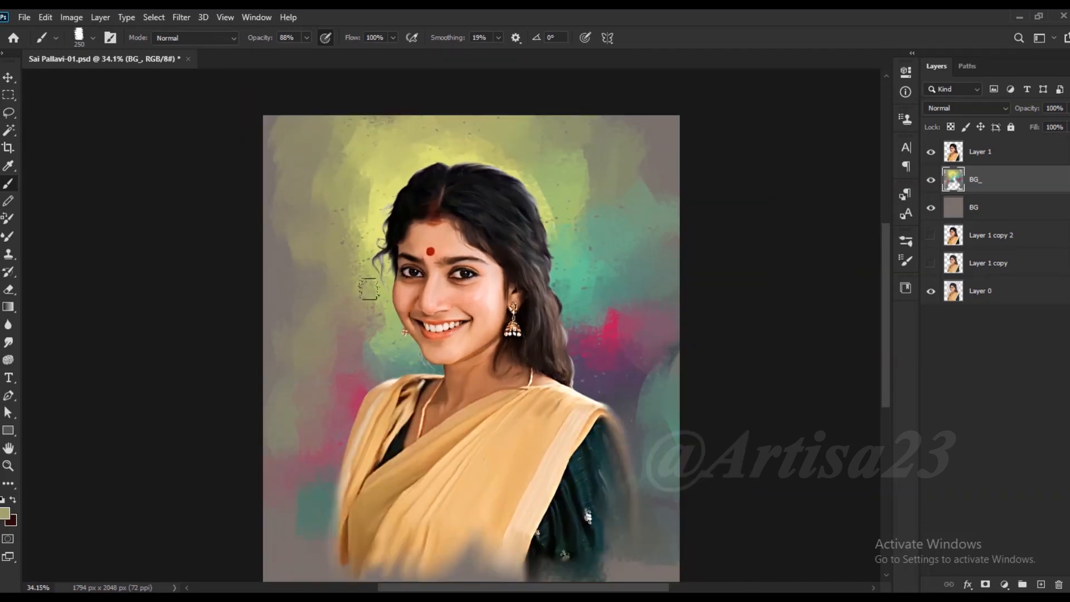
drag(375, 230, 365, 284)
alt+click(340, 236)
alt+click(365, 223)
mouse_move(340, 228)
mouse_down()
mouse_move(357, 192)
mouse_move(359, 283)
mouse_up()
alt+click(360, 231)
Sample yellow-green and brush it outward from the hair on the photo's right and beside the face on the left
alt+click(549, 210)
mouse_move(563, 216)
mouse_down()
mouse_move(562, 240)
mouse_move(583, 193)
mouse_move(624, 170)
mouse_up()
alt+click(577, 165)
drag(345, 266, 312, 307)
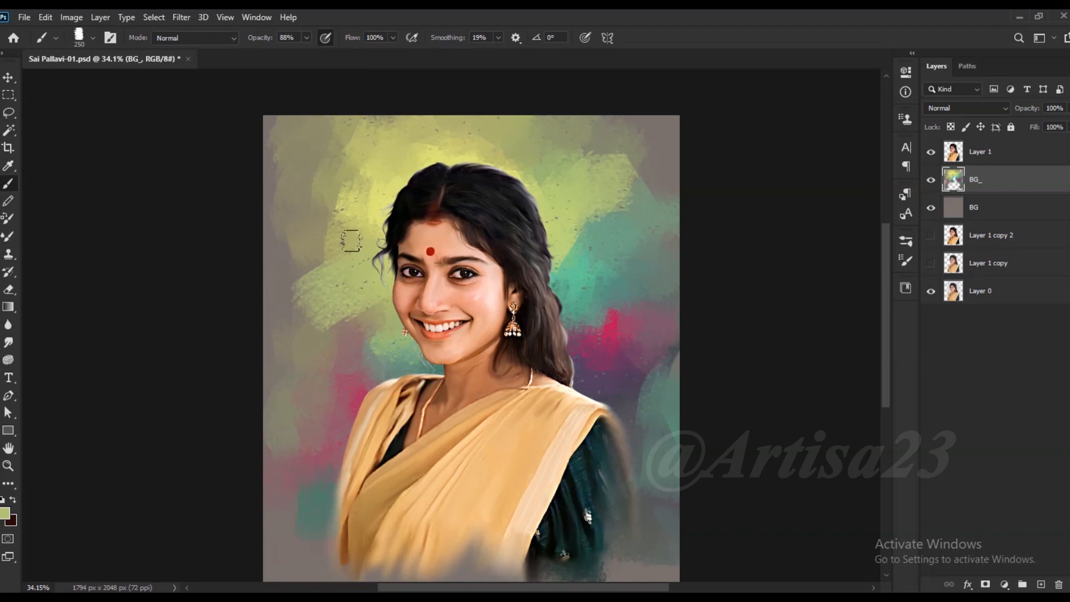
Strengthen the pink accents on both sides of the woman and paint sampled teal beneath the yellow area left of the face
alt+click(613, 325)
drag(608, 295, 644, 301)
drag(362, 363, 337, 384)
alt+click(370, 334)
mouse_move(399, 365)
mouse_down()
mouse_move(374, 348)
mouse_move(347, 362)
mouse_up()
alt+click(584, 267)
mouse_move(387, 307)
mouse_down()
mouse_move(365, 323)
mouse_move(329, 321)
mouse_up()
alt+click(341, 330)
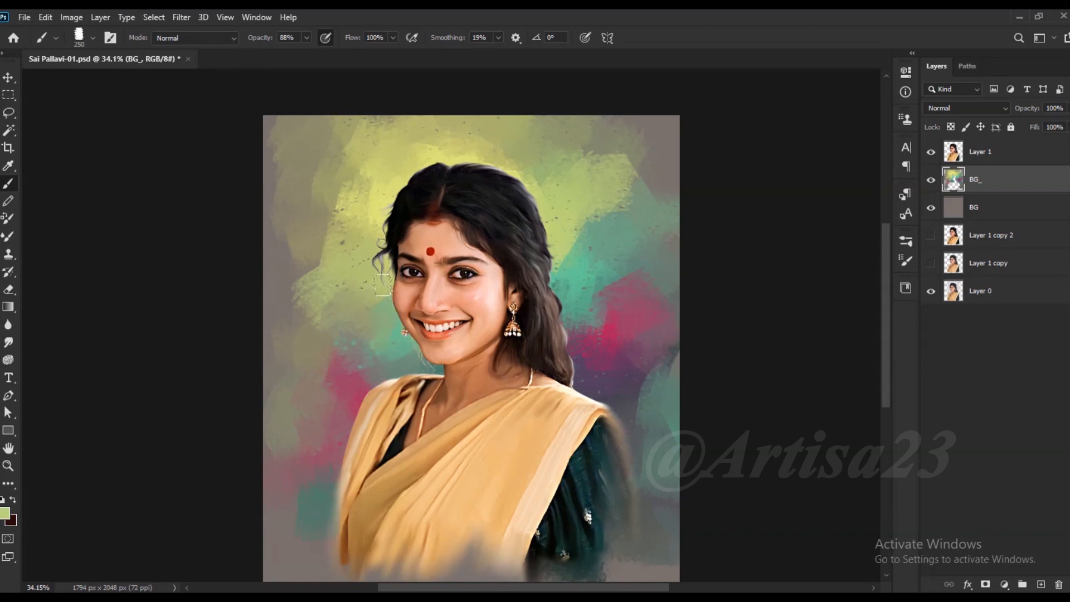
Blend sampled tones down the photo's left side and paint muted strokes beside the lower sleeve on the right
alt+click(374, 287)
drag(295, 239, 304, 338)
alt+click(314, 356)
mouse_move(329, 423)
mouse_down()
mouse_move(339, 419)
mouse_move(319, 471)
mouse_move(330, 484)
mouse_up()
alt+click(309, 490)
mouse_move(657, 473)
mouse_down()
mouse_move(623, 435)
mouse_move(622, 524)
mouse_up()
Sample olive and green tones to blend the photo's upper-right background, and save the document
scroll(496, 413, down, 2)
alt+click(630, 217)
alt+click(616, 192)
scroll(562, 250, up, 1)
scroll(564, 245, down, 2)
alt+click(569, 194)
key(ctrl+s)
Sample muted tones from the upper background and soften the color transitions near the photo's top and left edge
scroll(611, 197, up, 1)
scroll(612, 198, down, 1)
alt+click(594, 181)
drag(344, 227, 328, 184)
alt+click(599, 196)
alt+click(392, 190)
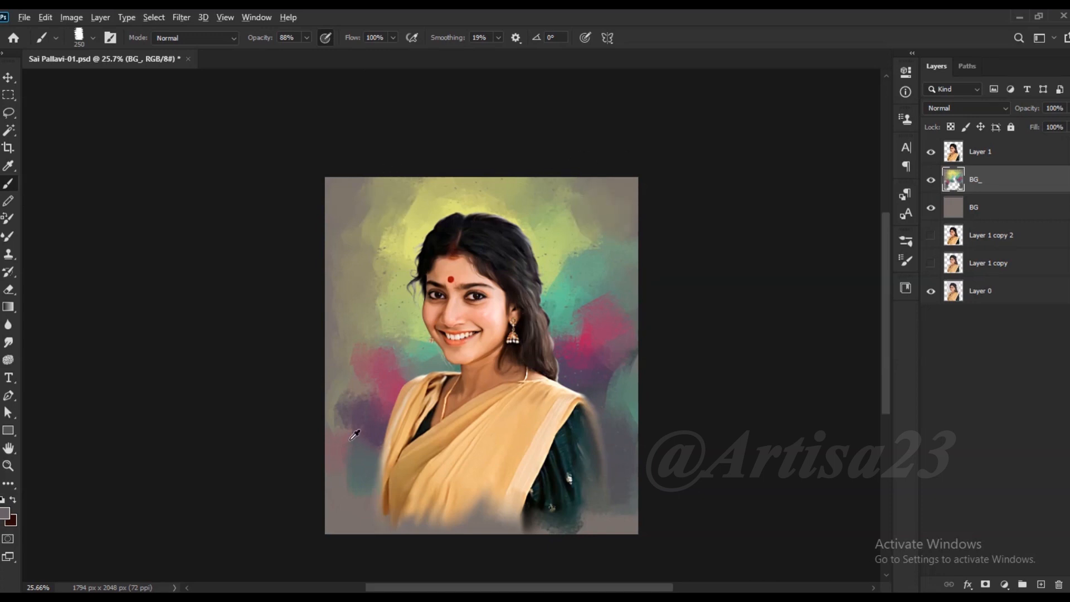
Blend sampled gray tones over the purple patch on the photo's left and soften the teal near the right edge
alt+click(341, 388)
drag(342, 395, 350, 417)
alt+click(631, 335)
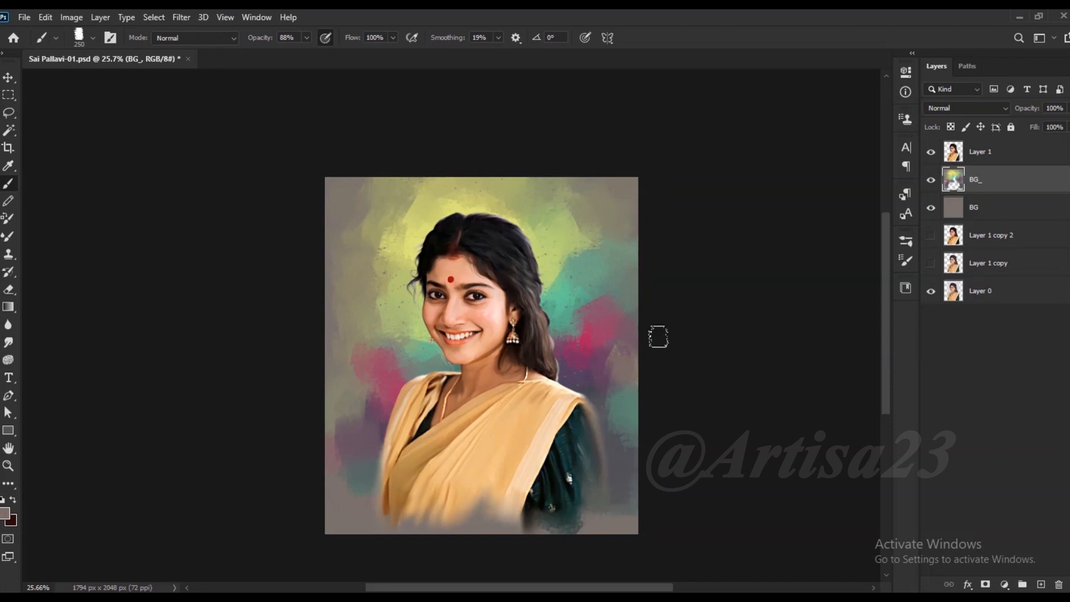
scroll(646, 384, up, 2)
alt+click(634, 356)
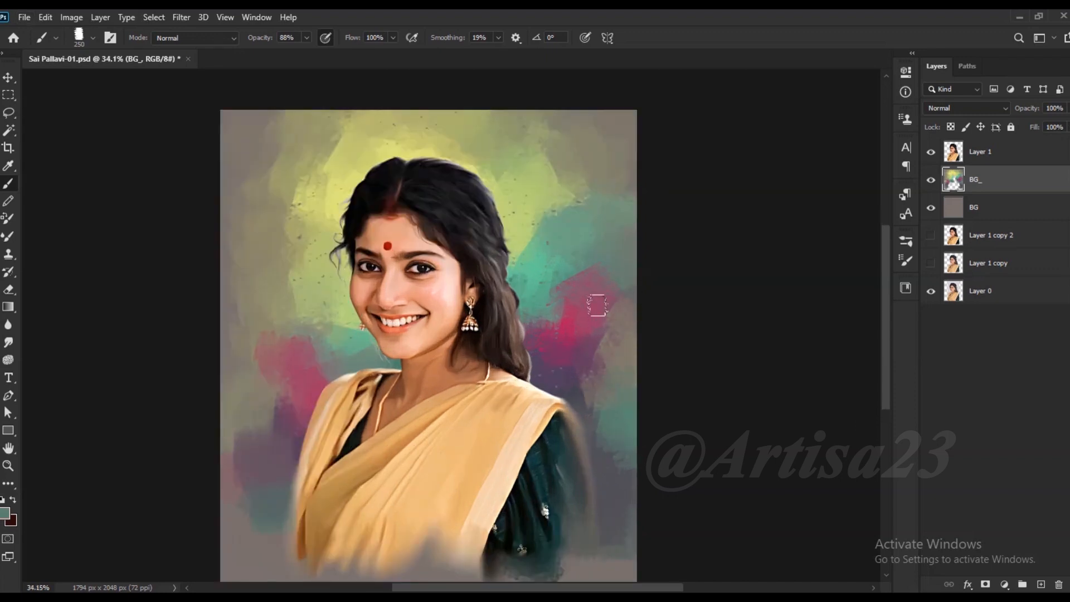
Sample tones near the photo's lower corners to blend the background there, and save the document
scroll(597, 305, down, 1)
alt+click(602, 506)
alt+click(325, 483)
key(ctrl+s)
Blend sampled background tones near the photo's upper-right edge and beside the sleeve
alt+click(622, 207)
drag(584, 200, 623, 204)
scroll(616, 172, down, 1)
alt+click(638, 399)
alt+click(397, 372)
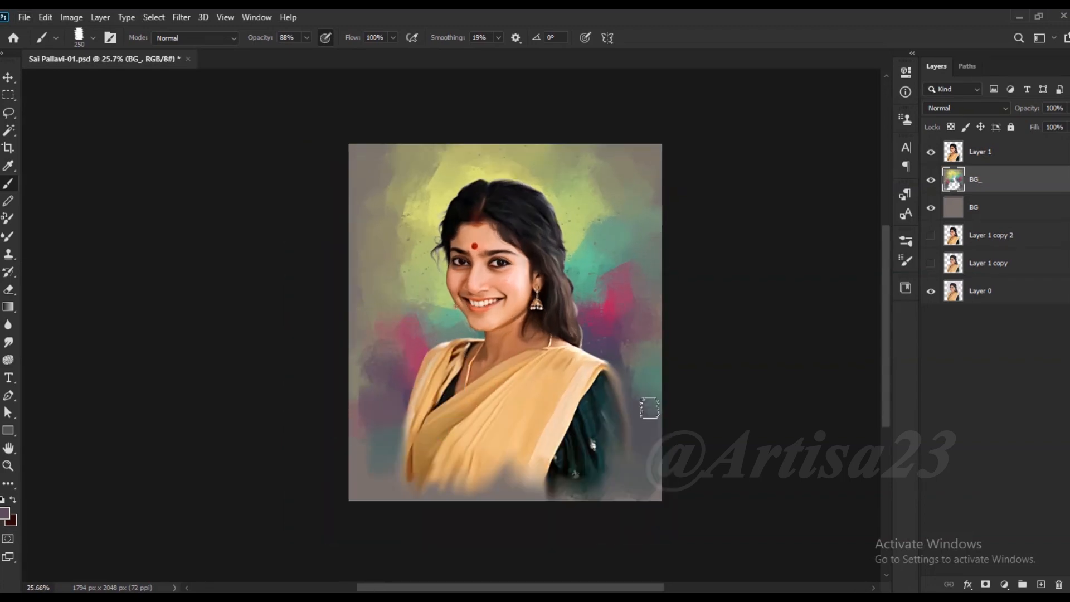
Sample nearby background tones and blend them over the purple patch at the photo's left edge and the lower-right corner
alt+click(379, 363)
mouse_move(365, 343)
mouse_down()
mouse_move(368, 370)
mouse_move(416, 308)
mouse_move(384, 354)
mouse_move(395, 405)
mouse_move(375, 409)
mouse_move(351, 326)
mouse_move(366, 385)
mouse_up()
alt+click(369, 352)
alt+click(661, 434)
mouse_move(658, 453)
mouse_down()
mouse_move(674, 419)
mouse_move(659, 421)
mouse_move(650, 480)
mouse_up()
alt+click(659, 471)
alt+click(373, 476)
scroll(641, 239, up, 1)
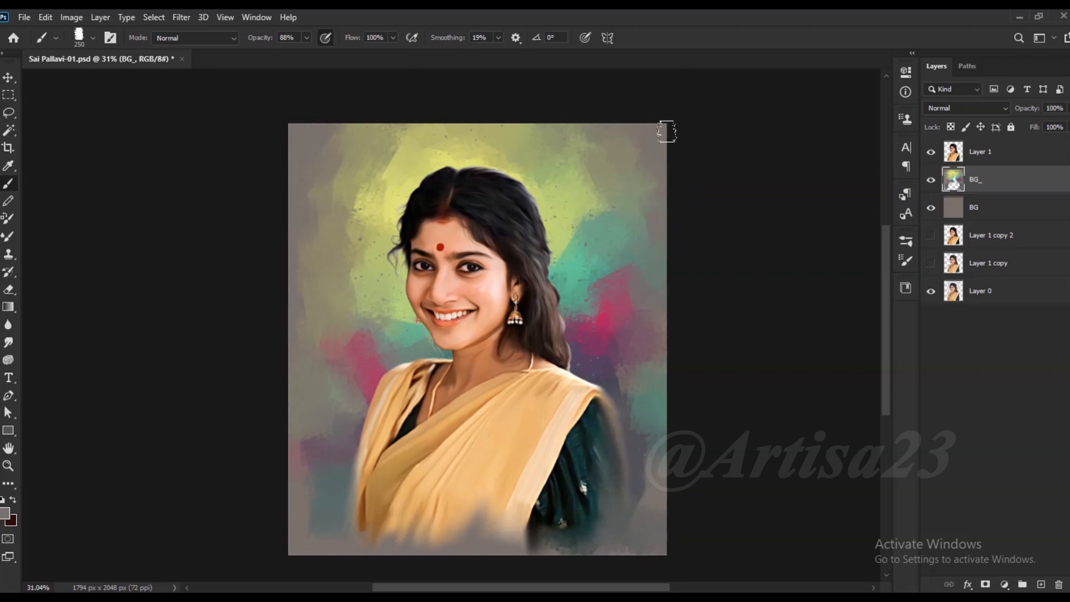
scroll(591, 301, down, 2)
scroll(613, 346, up, 2)
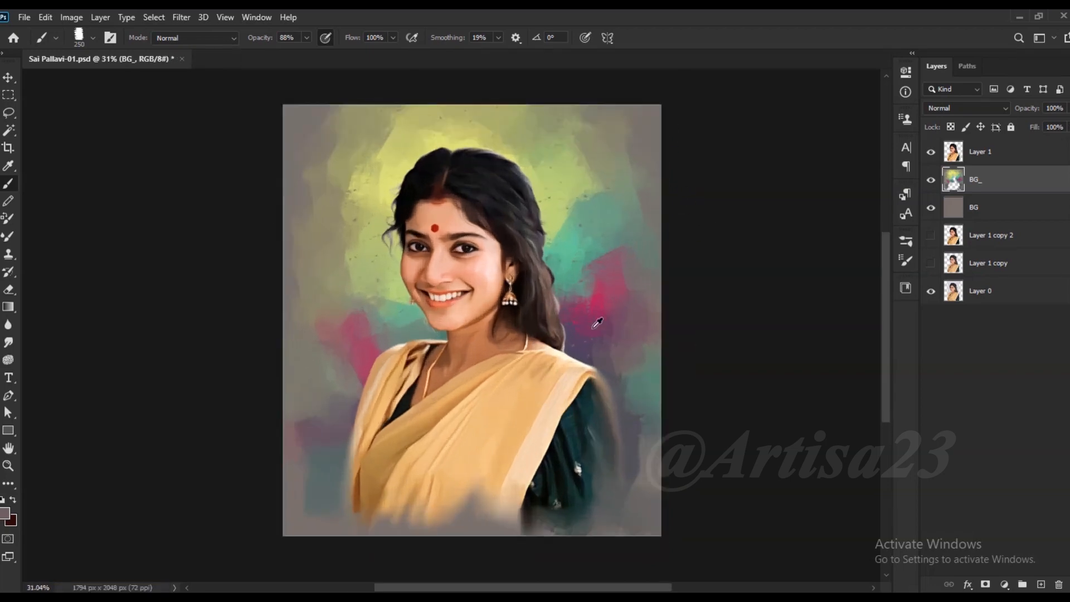
Add a new layer named Line directly above Layer 1 and save the document
click(989, 151)
scroll(555, 280, up, 4)
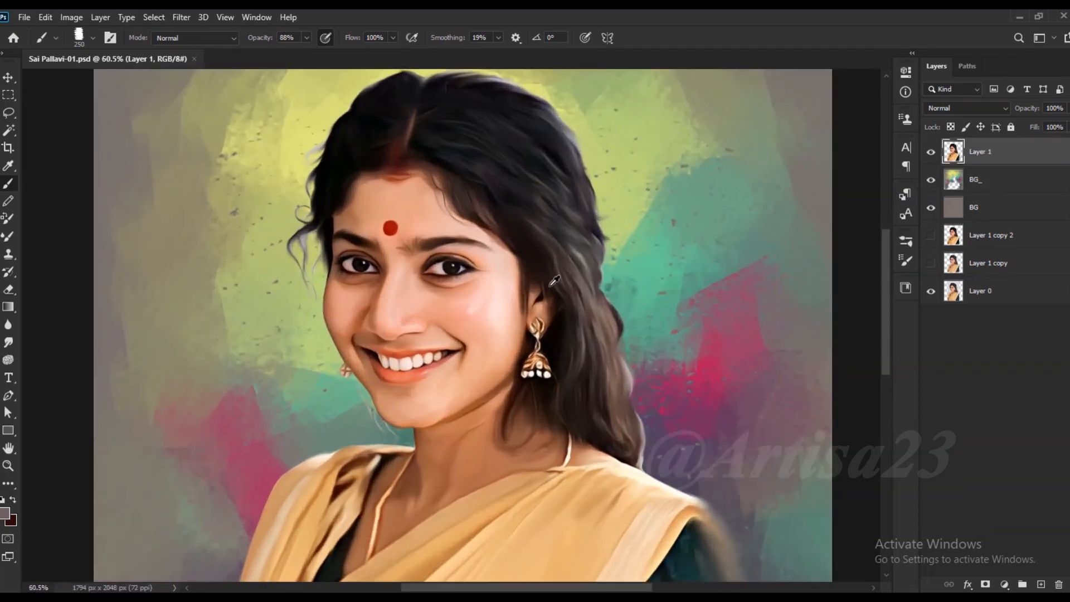
key(ctrl+minus)
click(1041, 584)
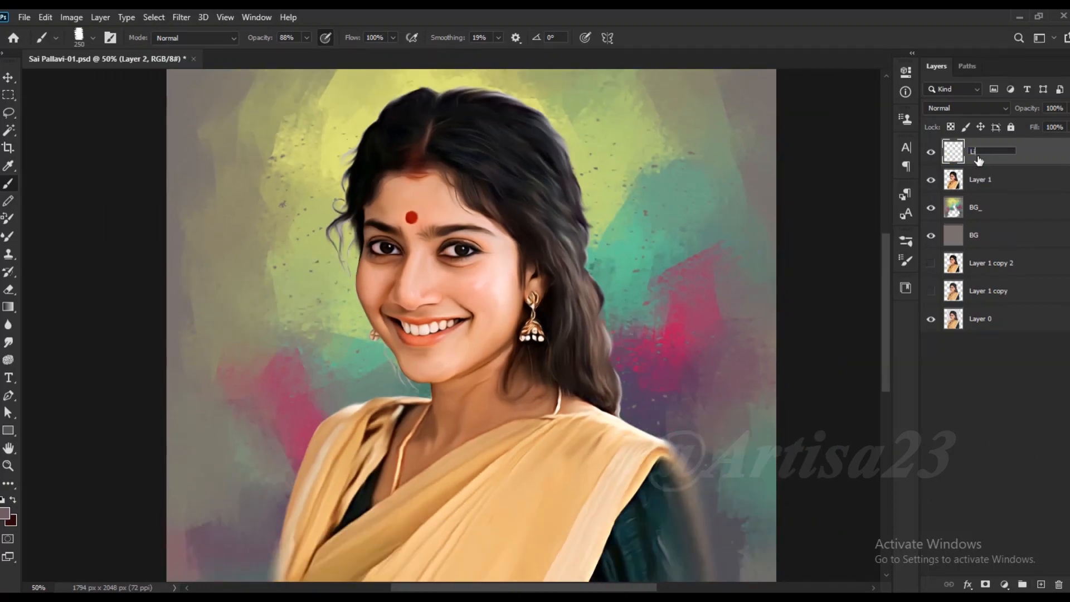
key(Return)
scroll(631, 204, down, 2)
key(ctrl+s)
scroll(501, 323, up, 3)
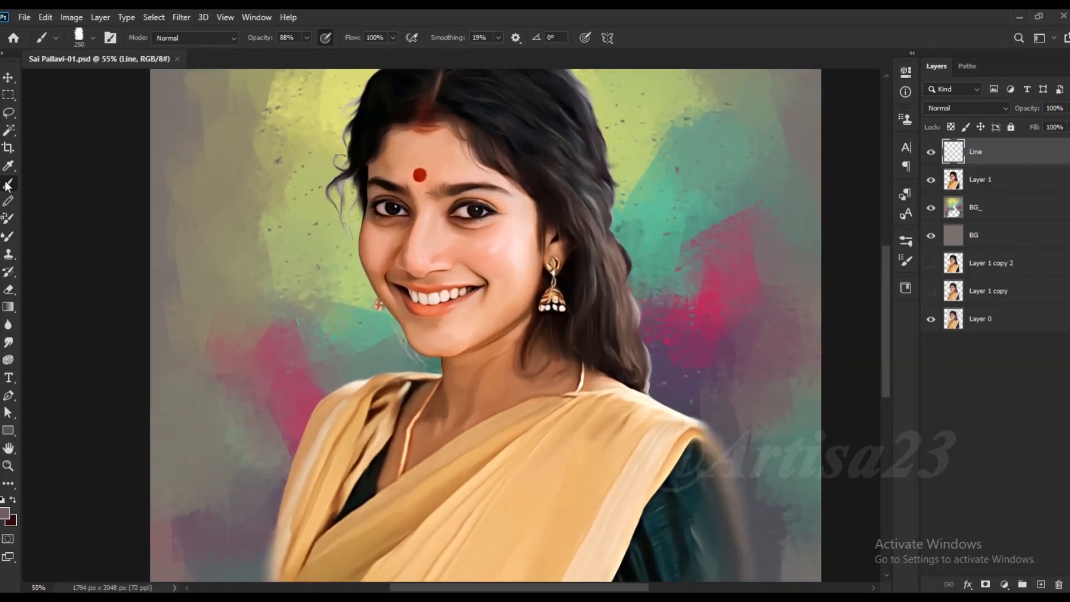
Switch the brush to a soft round tip and reduce its size for thin line work
scroll(473, 267, down, 1)
click(111, 38)
click(666, 233)
click(726, 333)
click(875, 232)
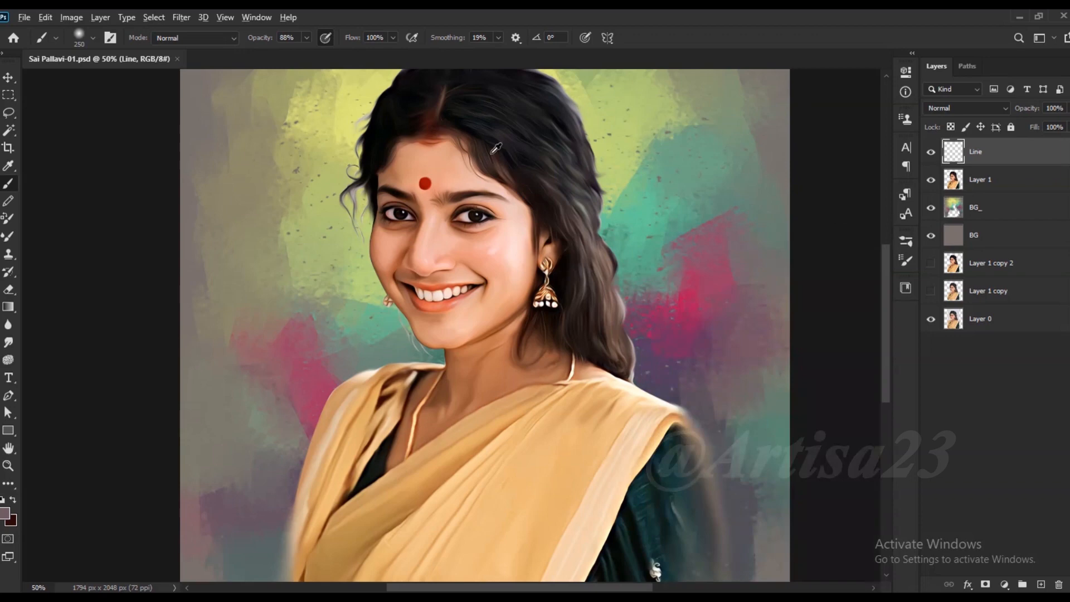
scroll(504, 162, down, 2)
scroll(448, 309, up, 3)
scroll(451, 305, up, 3)
key(bracketleft)
key(bracketleft)
key(bracketleft)
scroll(296, 305, up, 4)
Sample brown tones from the saree and paint thin fold lines along the pleats on the photo's left shoulder
alt+click(298, 309)
key(bracketleft)
key(bracketleft)
drag(305, 316, 268, 421)
key(ctrl+z)
alt+click(239, 483)
mouse_move(298, 330)
mouse_down()
mouse_move(244, 484)
mouse_move(279, 376)
mouse_up()
scroll(234, 517, down, 3)
scroll(280, 347, down, 1)
scroll(359, 163, up, 3)
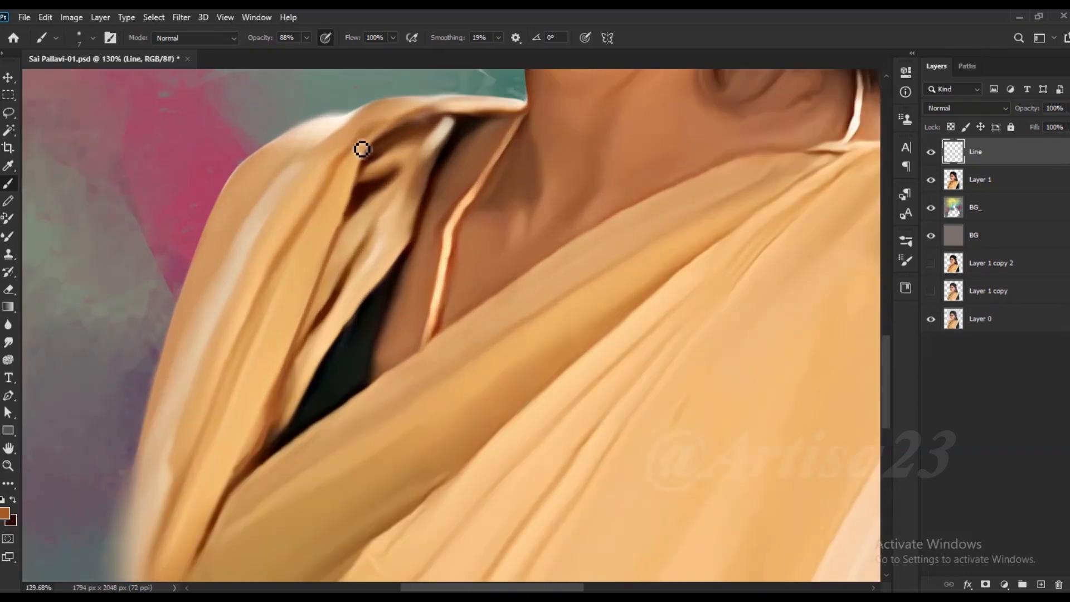
scroll(359, 158, down, 2)
scroll(196, 490, down, 1)
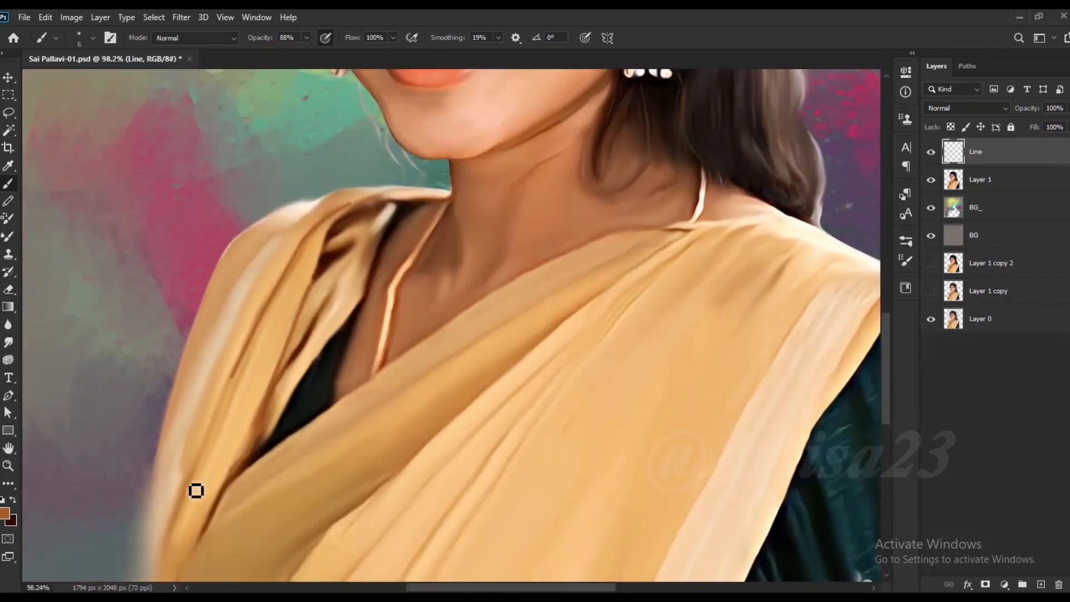
Trace the saree's diagonal neckline edge and upper folds with thin, sampled brown brush lines
scroll(196, 491, down, 3)
scroll(239, 455, up, 2)
mouse_move(358, 312)
mouse_down()
mouse_move(586, 119)
mouse_move(577, 138)
mouse_move(266, 309)
mouse_move(265, 331)
mouse_move(188, 386)
mouse_up()
scroll(579, 127, up, 1)
scroll(329, 229, up, 3)
alt+click(264, 341)
mouse_move(264, 345)
mouse_down()
mouse_move(483, 194)
mouse_move(684, 78)
mouse_up()
scroll(506, 189, down, 1)
scroll(329, 225, down, 1)
scroll(270, 196, up, 2)
Sample a brown tone beside the necklace to refine the saree lines where the folds meet the shoulder, and save the document
alt+click(559, 190)
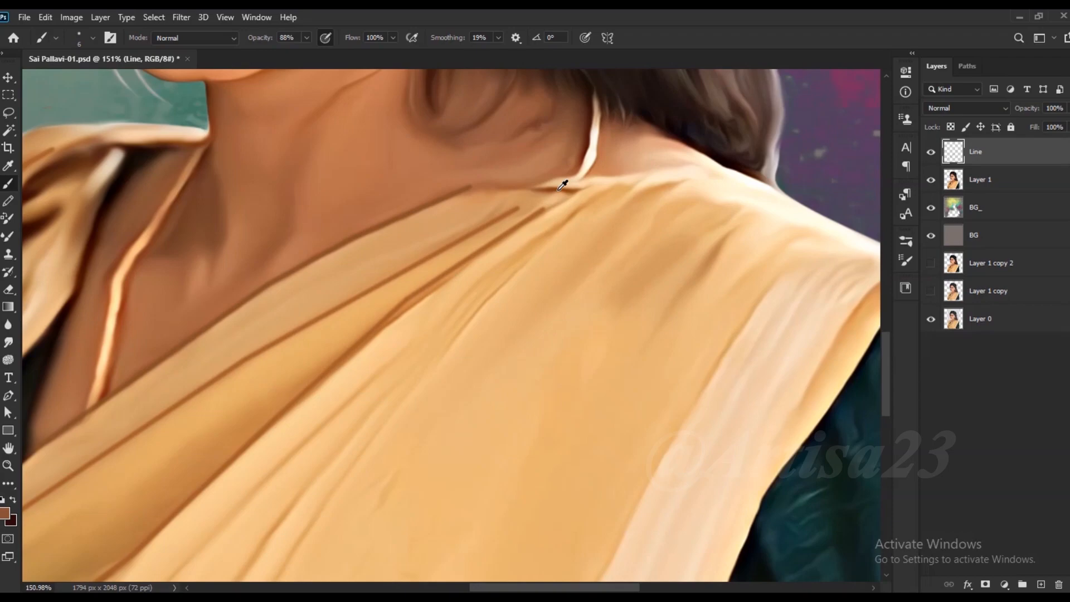
scroll(562, 185, down, 2)
scroll(461, 191, up, 1)
scroll(500, 212, down, 2)
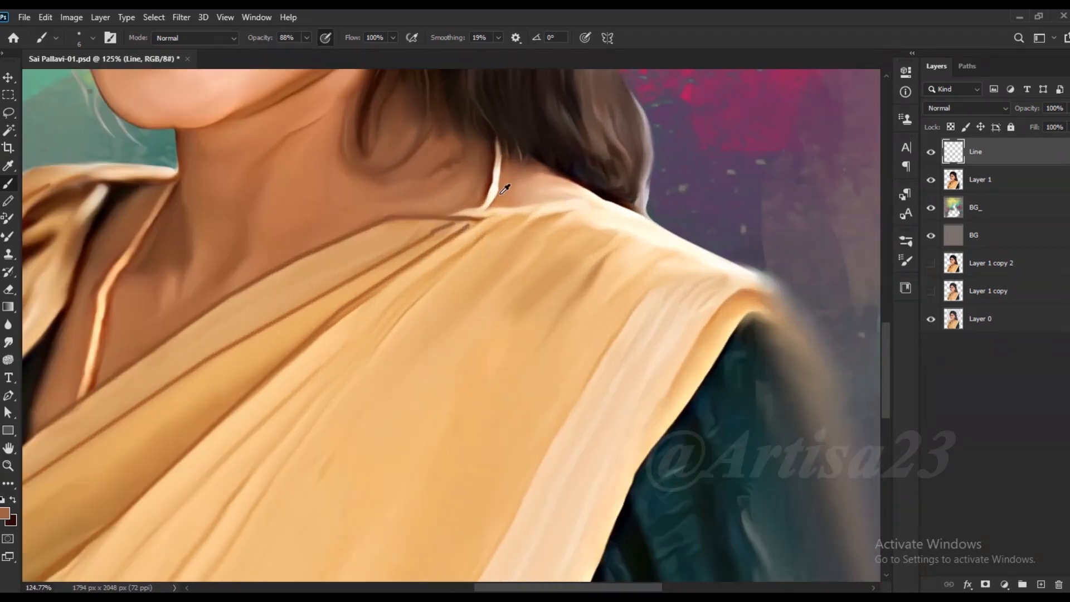
scroll(547, 211, up, 1)
scroll(510, 226, down, 2)
scroll(510, 225, down, 1)
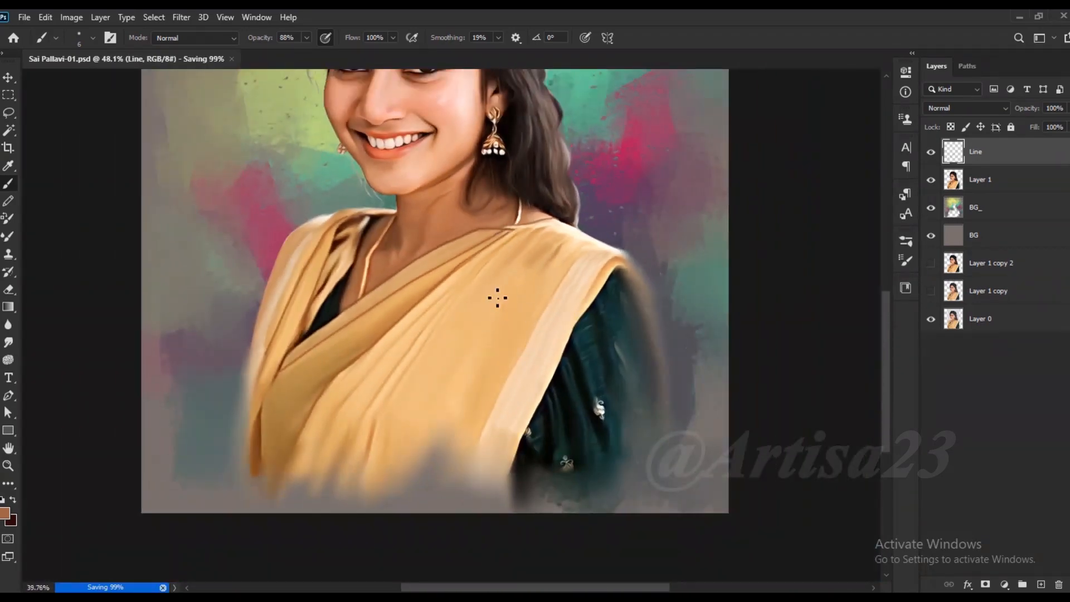
Paint thin orange-brown lines along the saree's pale border and the front pleats
scroll(496, 299, up, 3)
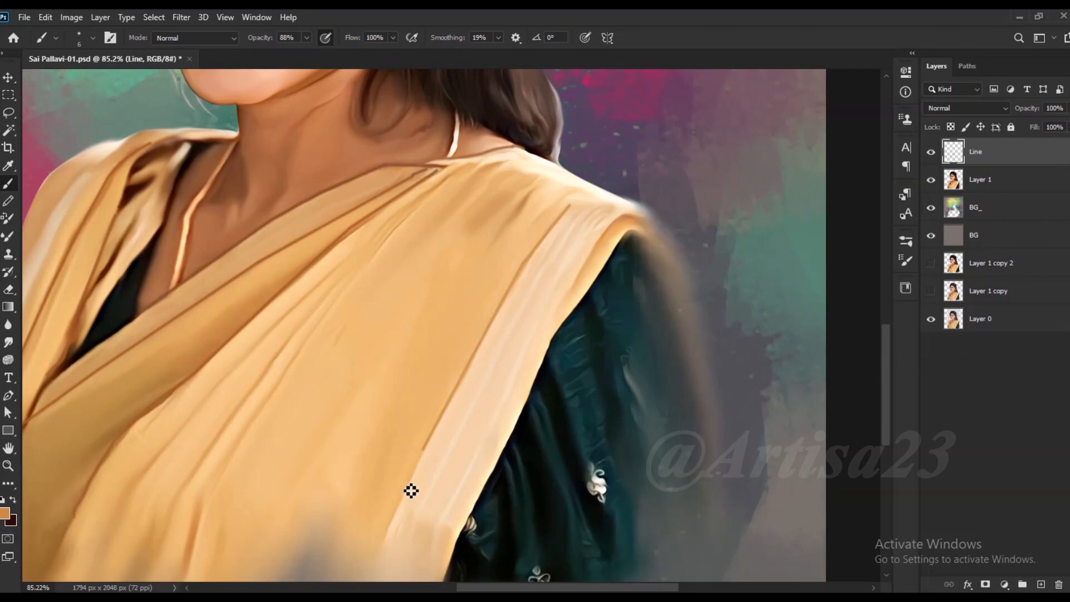
scroll(347, 304, left, 1)
scroll(180, 509, down, 2)
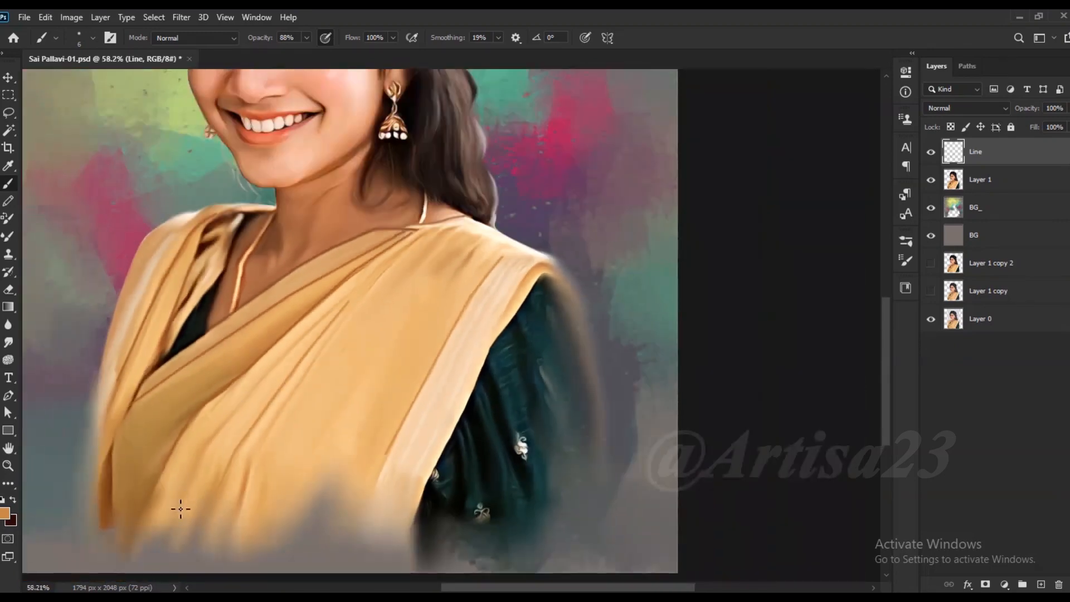
drag(310, 334, 332, 311)
scroll(403, 266, down, 3)
Smudge the painted saree lines at 53% strength to soften them along the pleats and pale border
click(8, 344)
scroll(272, 435, up, 5)
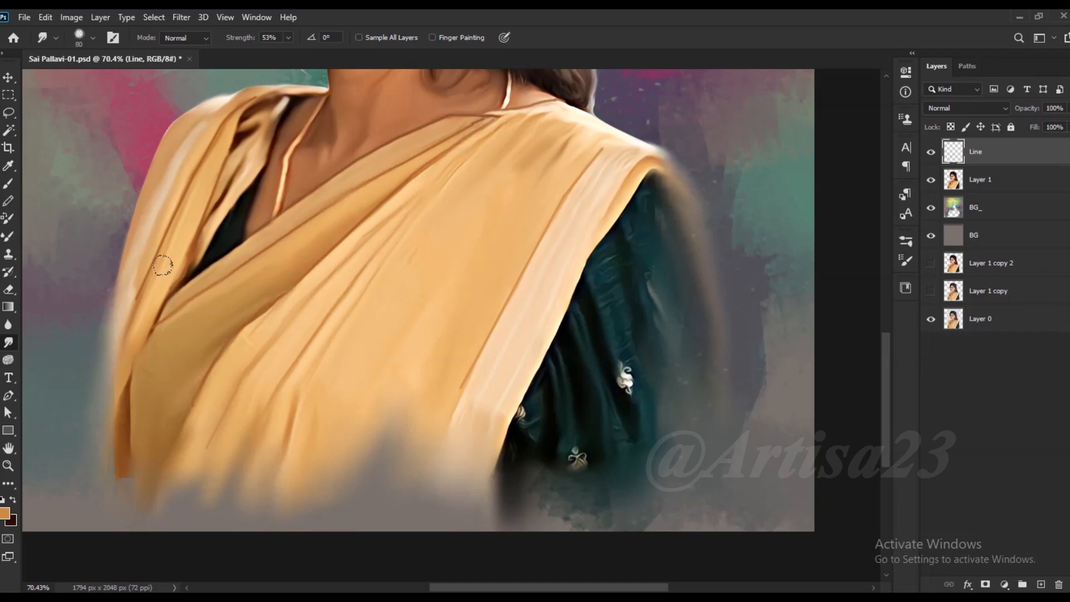
scroll(149, 305, up, 3)
scroll(541, 234, up, 1)
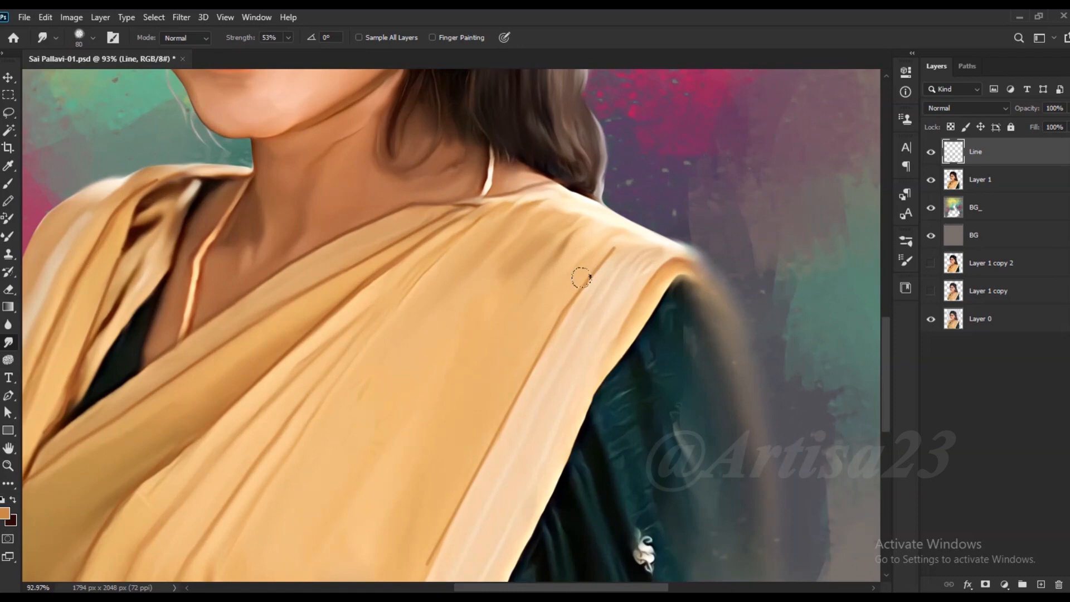
scroll(595, 237, down, 3)
Paint tan strokes along the saree's sheer edge over the sleeved shoulder and smudge them into the fabric
click(8, 184)
scroll(614, 252, up, 5)
mouse_move(664, 251)
mouse_down()
mouse_move(613, 286)
mouse_move(549, 404)
mouse_move(715, 313)
mouse_up()
drag(678, 268, 713, 334)
click(8, 342)
scroll(718, 358, down, 4)
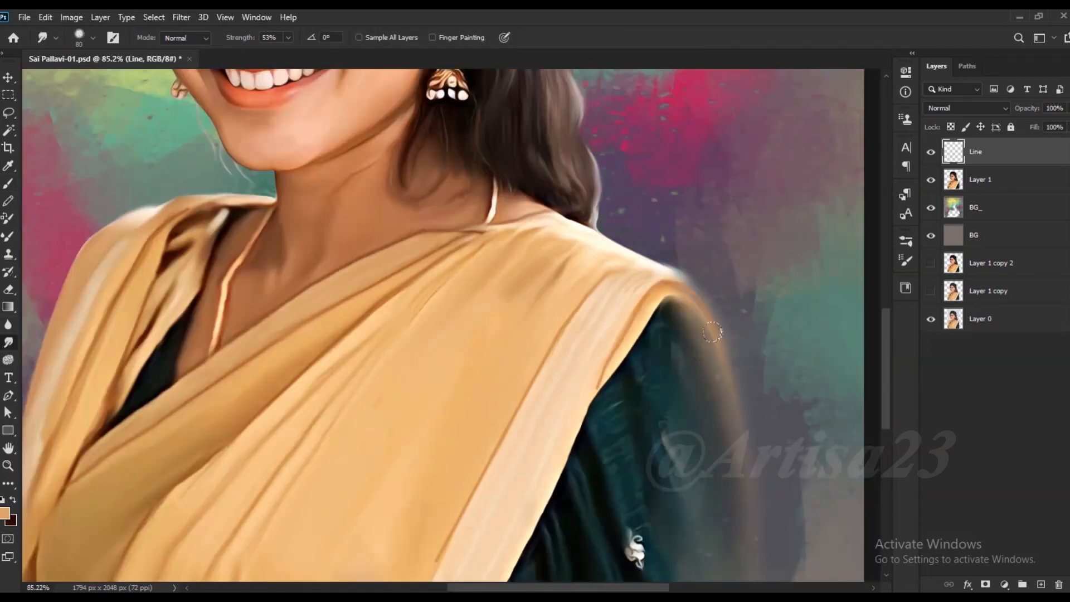
Add a cream highlight along the saree's outer shoulder edge, smudge it softly, and save the document
click(7, 184)
scroll(692, 252, up, 1)
key(r)
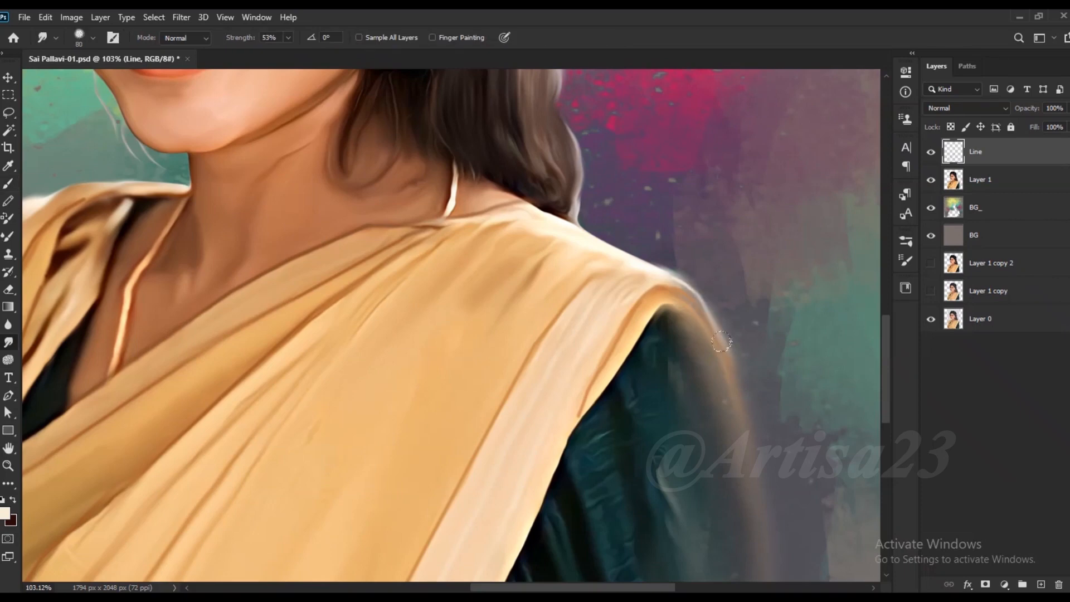
scroll(721, 341, down, 3)
scroll(681, 392, up, 2)
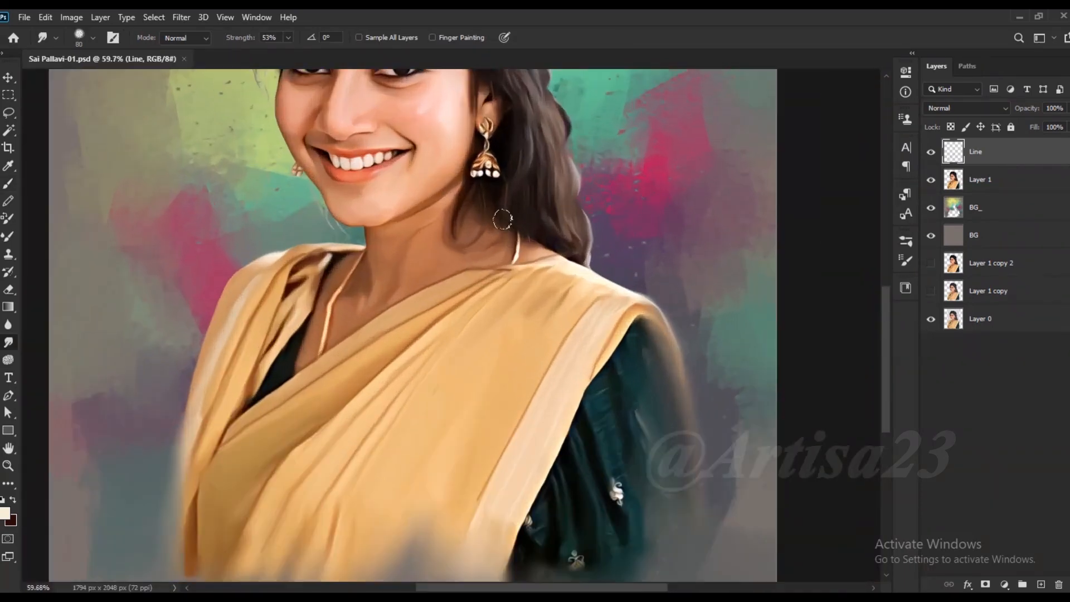
Enlarge the brush, paint soft orange-tan shading on the saree's front, and smudge it into the fabric
key(b)
key(bracketright)
key(bracketright)
key(bracketright)
key(bracketright)
key(bracketright)
key(bracketright)
key(bracketright)
key(bracketright)
key(bracketright)
key(bracketright)
mouse_move(534, 331)
mouse_down()
mouse_move(455, 393)
mouse_move(483, 441)
mouse_up()
click(9, 344)
drag(514, 357, 502, 339)
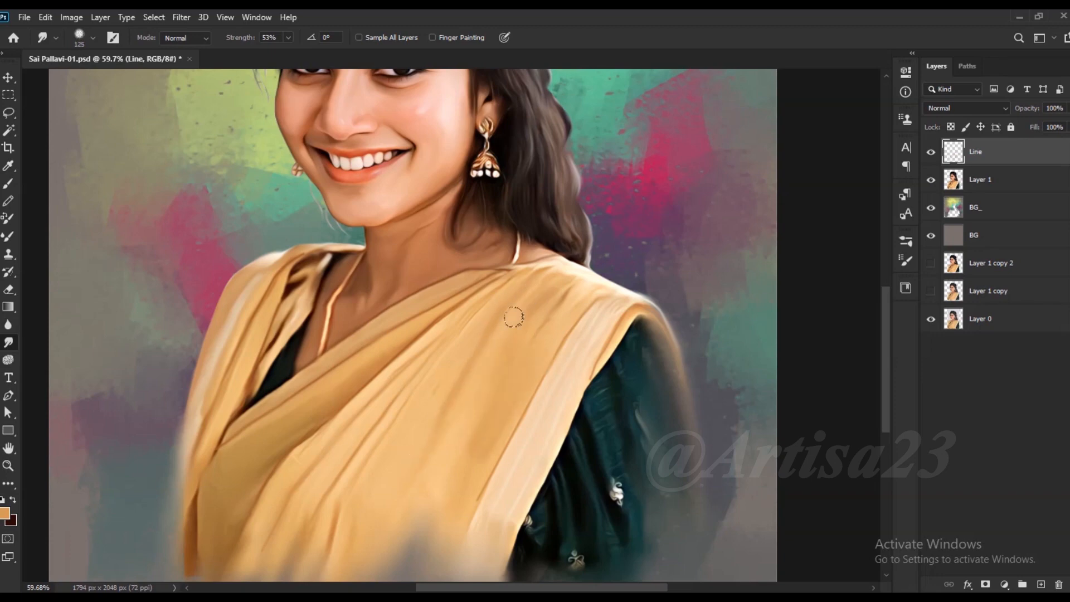
Outline the nostril wing on the photo's right with a sampled brown tone and a 3-pixel brush
scroll(437, 473, up, 3)
scroll(453, 382, up, 8)
key(b)
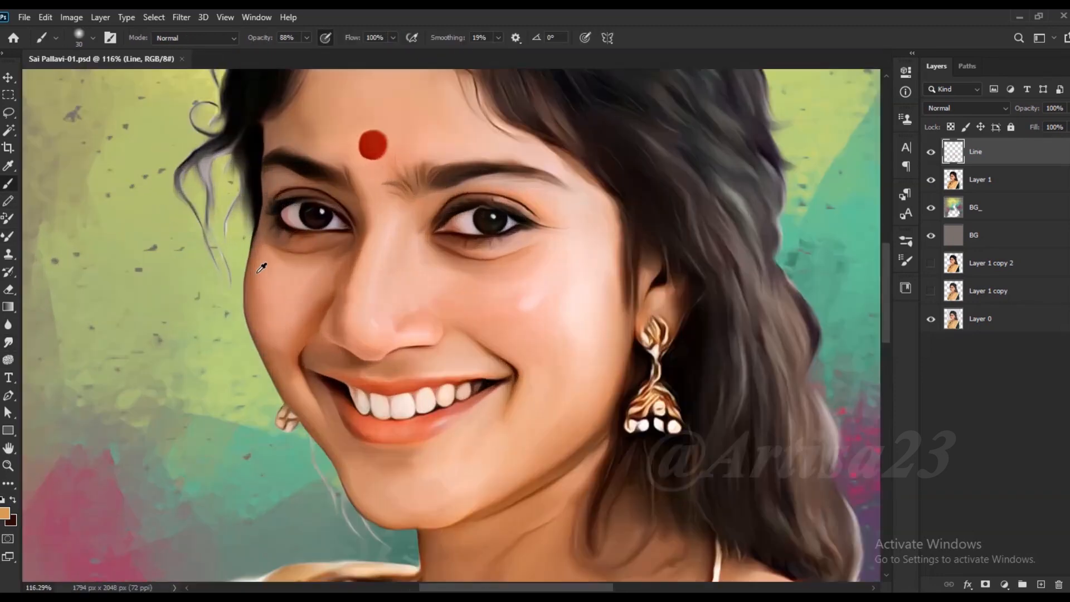
alt+click(429, 401)
key(bracketleft)
drag(493, 336, 487, 386)
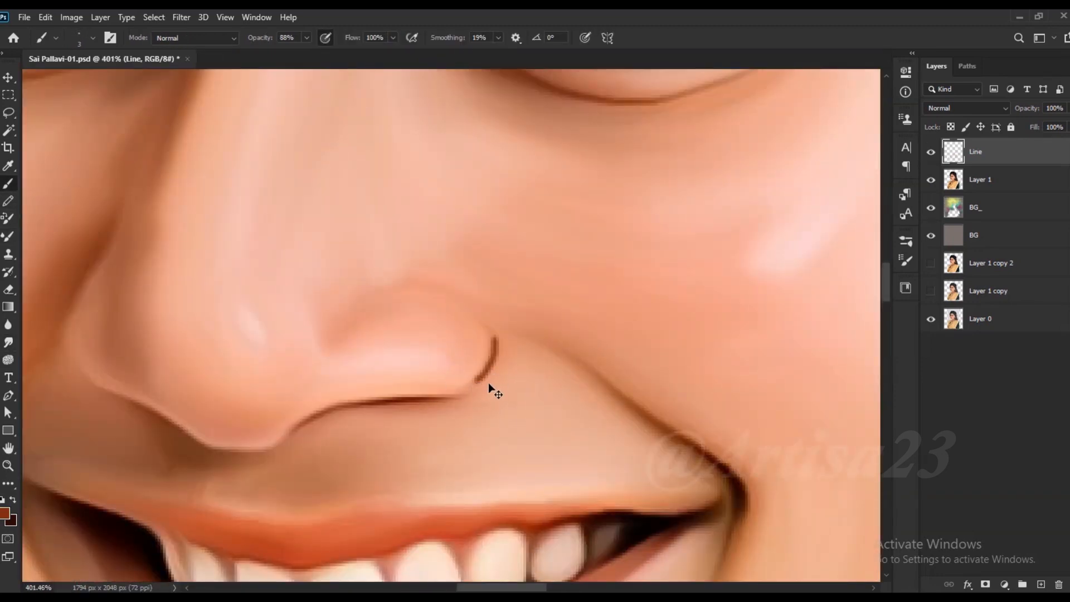
key(ctrl+z)
scroll(491, 389, down, 2)
alt+click(592, 382)
scroll(507, 345, up, 6)
mouse_move(463, 311)
mouse_down()
mouse_move(485, 341)
mouse_move(439, 424)
mouse_move(336, 260)
mouse_up()
scroll(396, 284, down, 7)
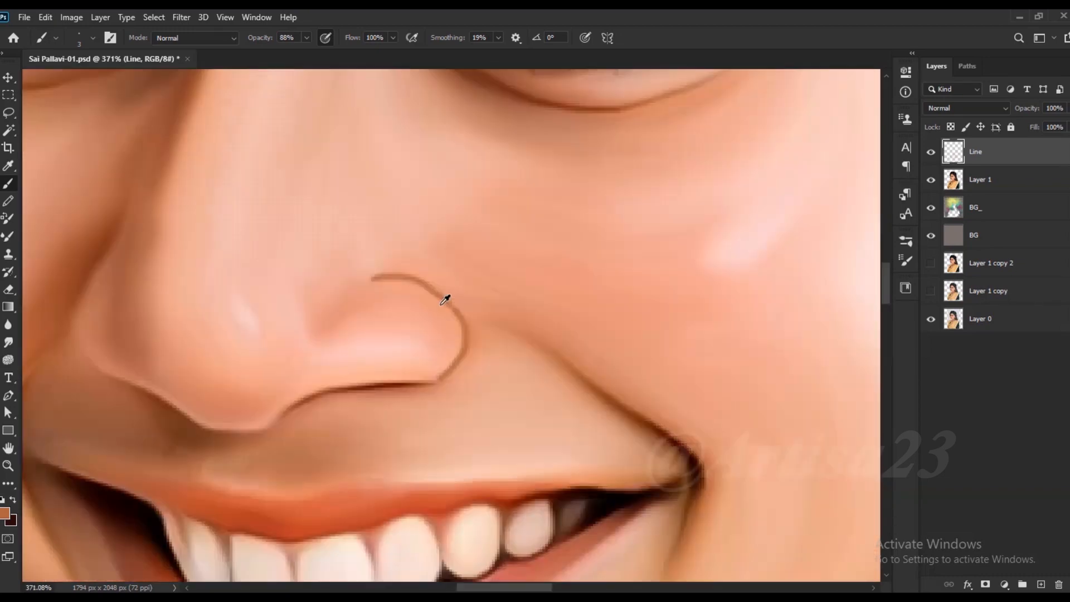
Outline the nose's left side and underside with a sampled reddish brown and a 2-pixel brush
scroll(295, 312, up, 6)
alt+click(239, 387)
drag(224, 386, 160, 354)
key(ctrl+z)
key(bracketleft)
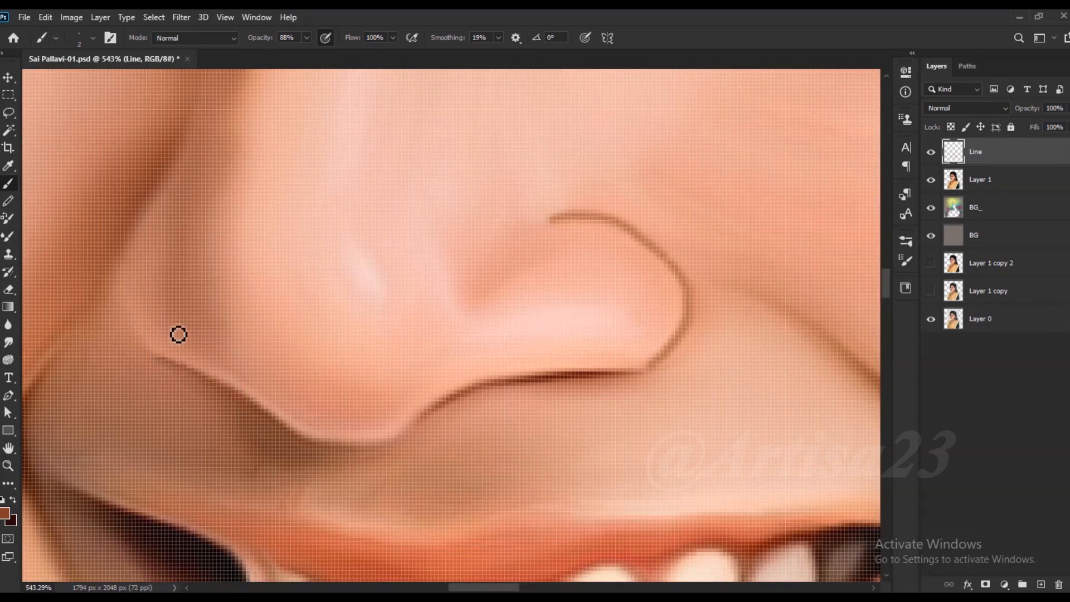
scroll(429, 230, down, 4)
scroll(432, 351, up, 6)
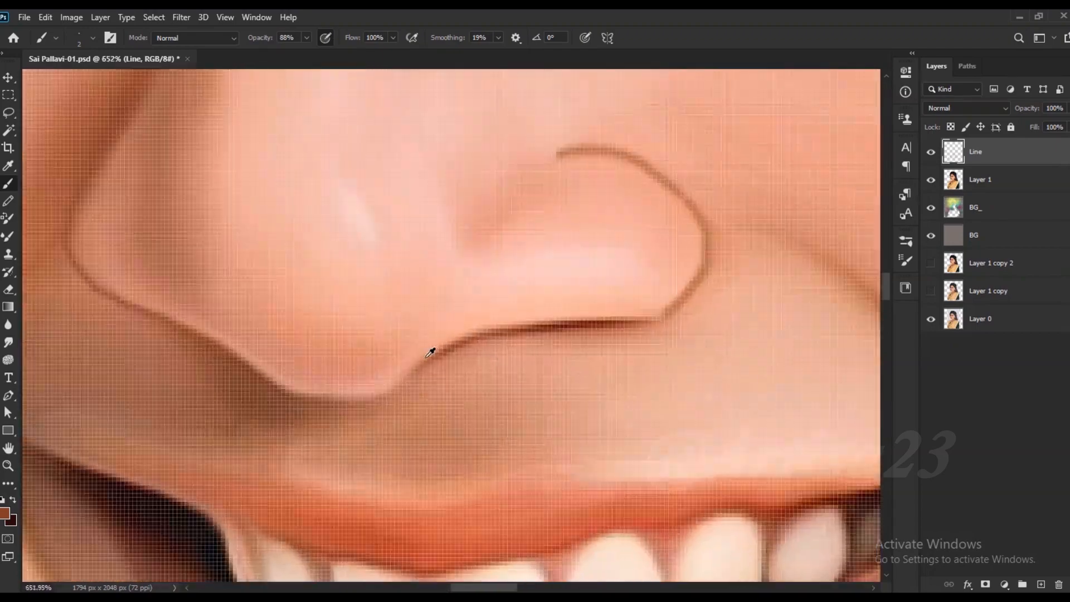
drag(448, 351, 296, 409)
scroll(496, 376, down, 6)
Smudge the nose outline with a size 15 tip to fade its ends into the skin, and save the document
click(8, 341)
scroll(581, 323, up, 2)
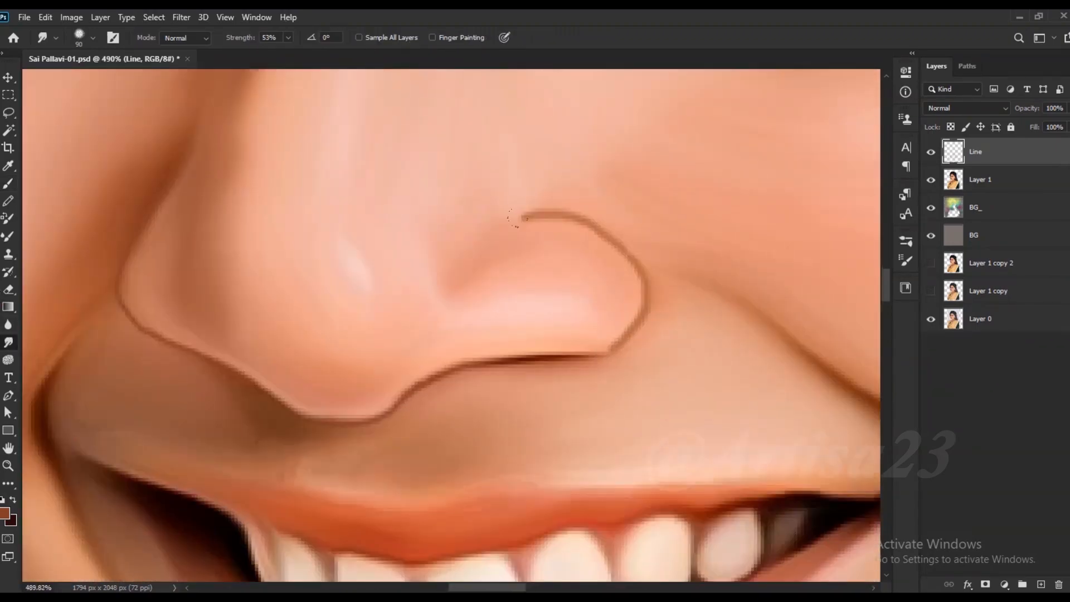
drag(557, 210, 541, 223)
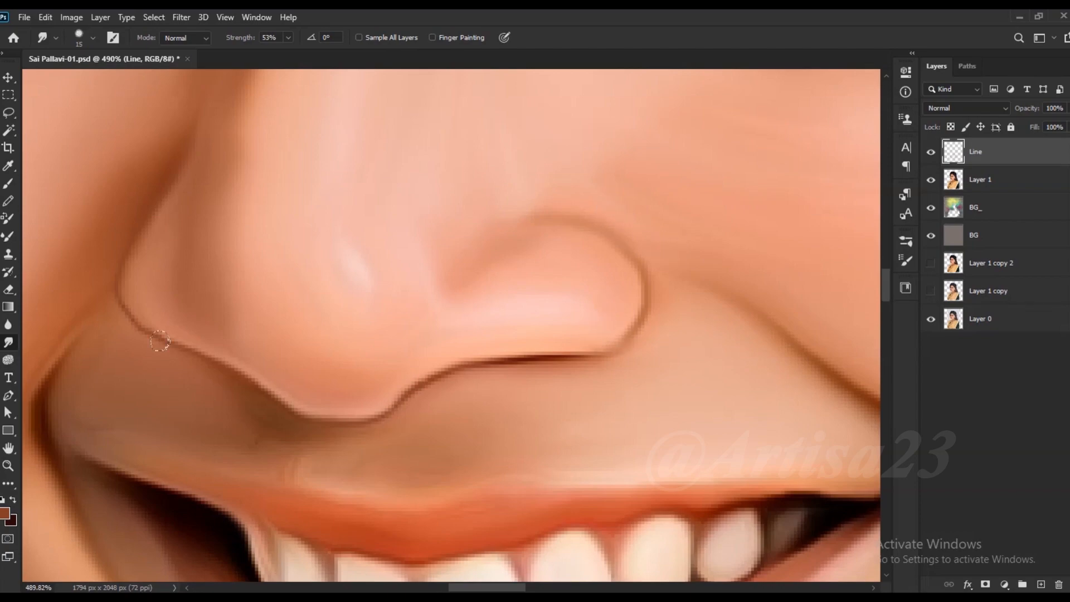
key(bracketright)
scroll(401, 353, down, 5)
scroll(412, 332, up, 4)
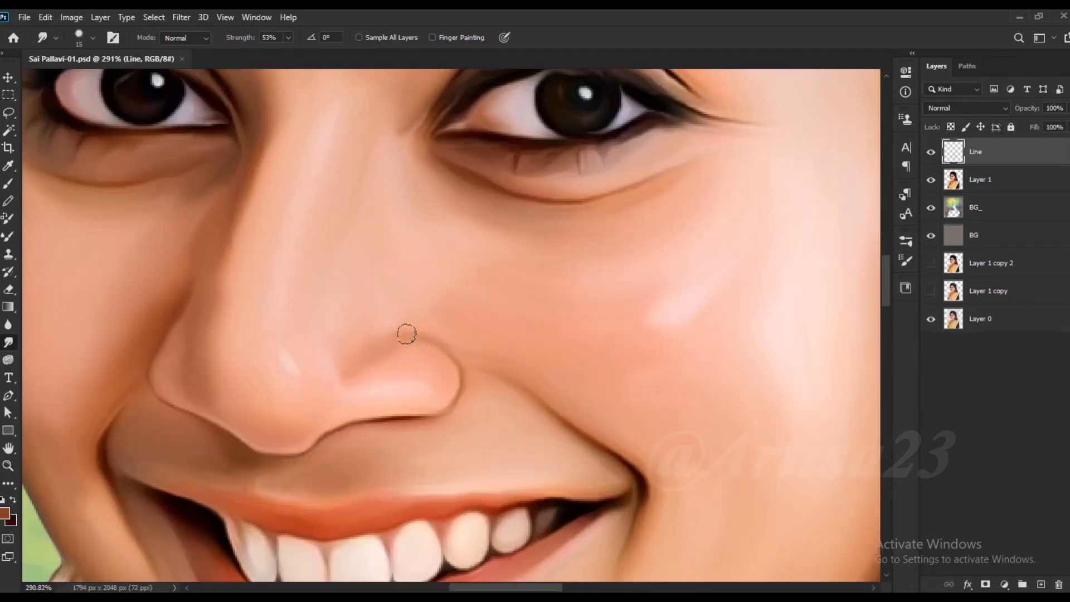
Trace the upper lip's top edge with a dark orange-red line using a 3-pixel brush
scroll(397, 342, down, 2)
key(b)
scroll(495, 352, up, 4)
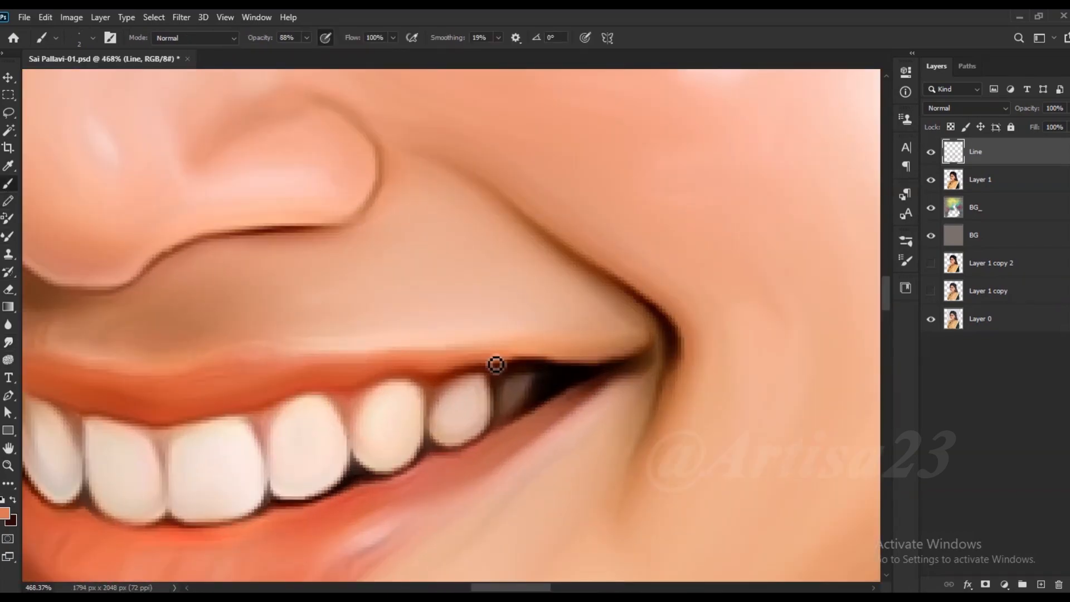
mouse_move(485, 355)
mouse_down()
mouse_move(270, 366)
mouse_move(146, 387)
mouse_up()
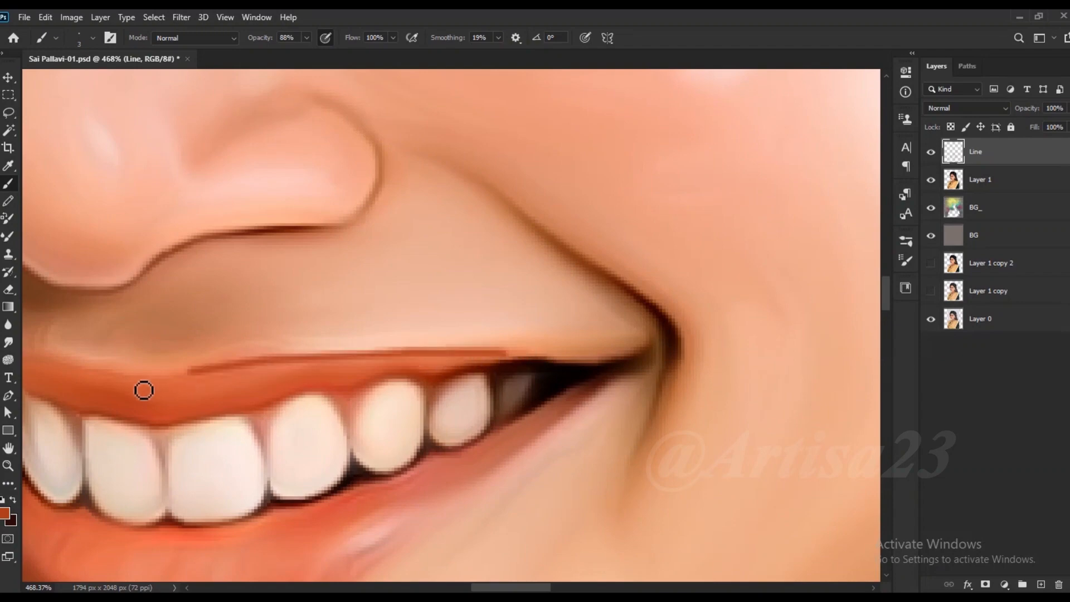
scroll(279, 366, left, 5)
drag(231, 361, 134, 341)
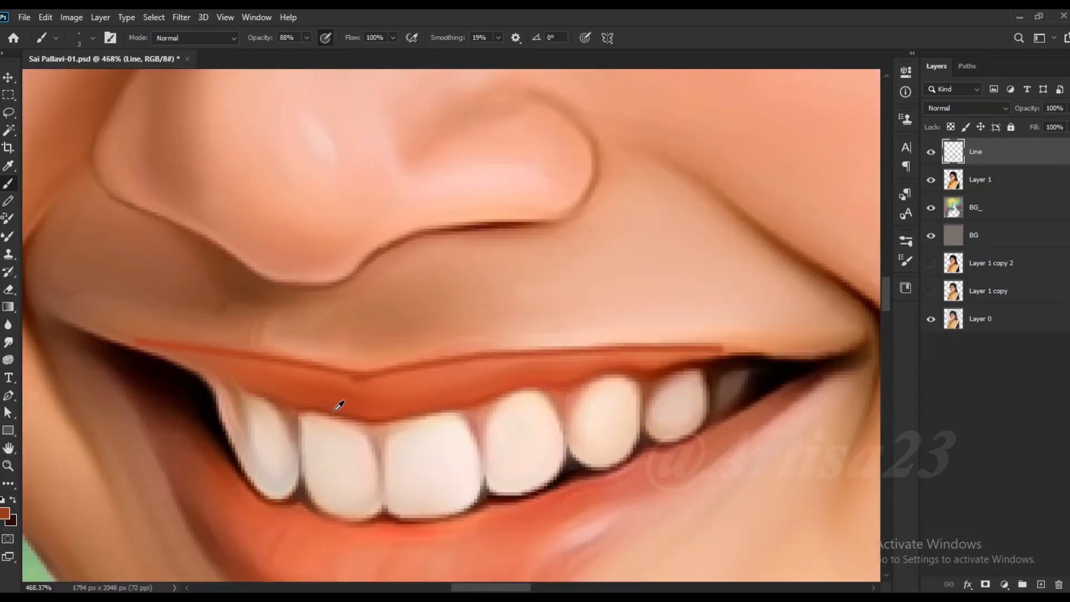
Trace the upper lip's lower edge above the teeth with a 2-pixel orange-red line
scroll(545, 383, down, 1)
scroll(480, 387, up, 3)
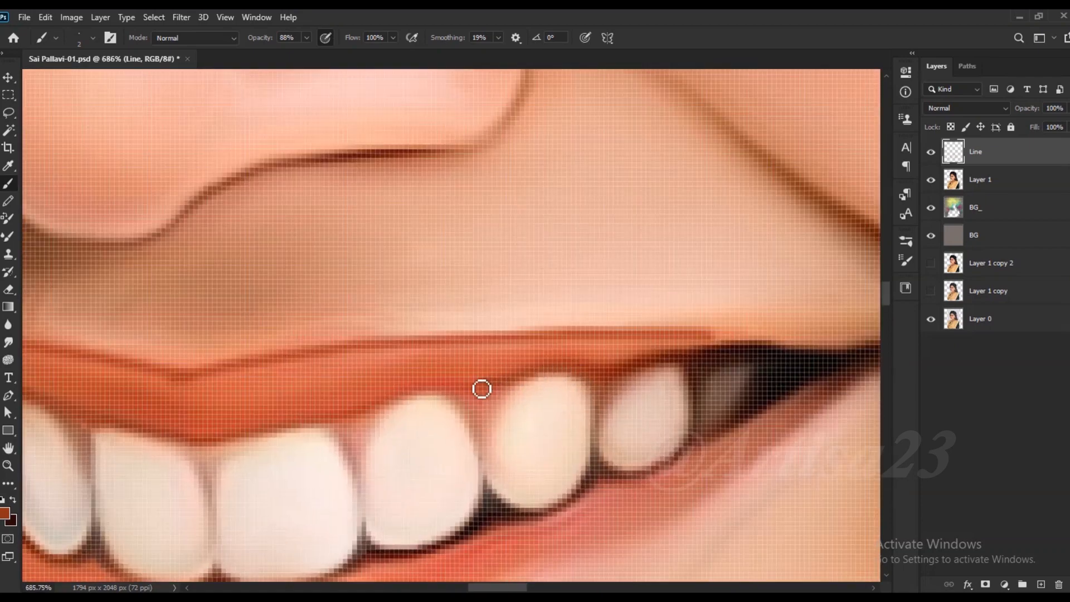
drag(269, 439, 109, 429)
scroll(594, 387, down, 5)
Outline the lower lip's outer edge with a dark red line using a 3-pixel brush
scroll(708, 401, up, 2)
key(])
mouse_move(732, 386)
mouse_down()
mouse_move(589, 495)
mouse_move(416, 568)
mouse_move(258, 540)
mouse_up()
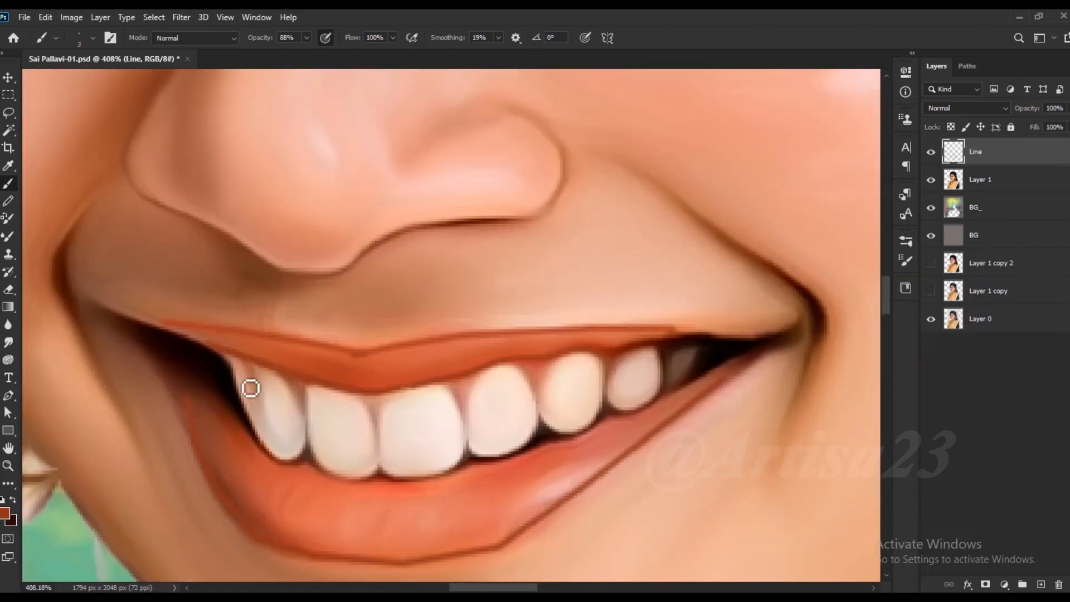
scroll(250, 388, down, 2)
Smudge the lip outlines at 53% strength to blend them into the lips, and save the document
click(7, 342)
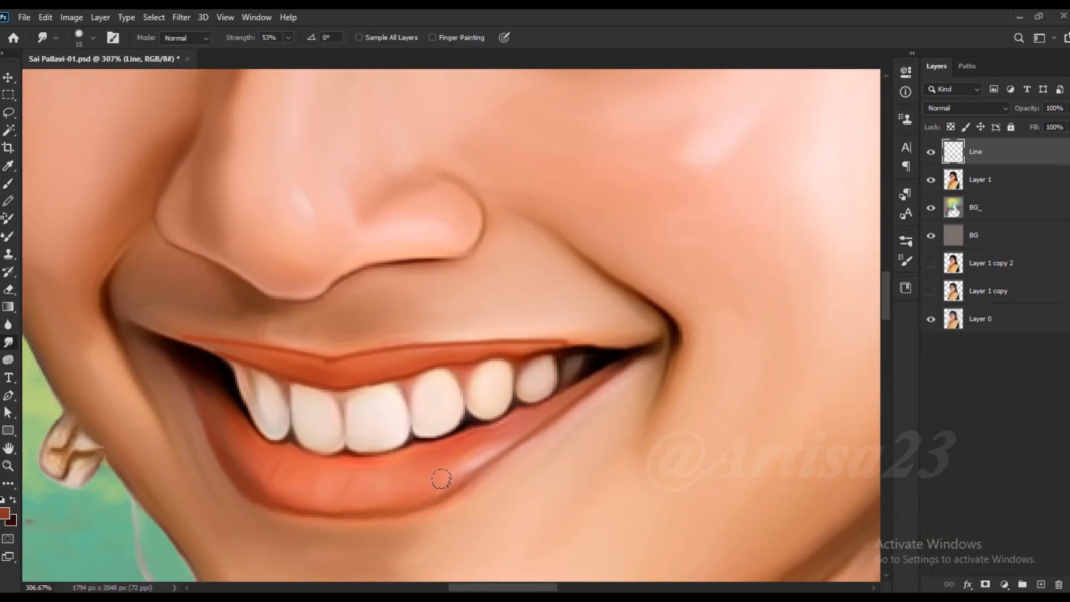
scroll(561, 351, up, 2)
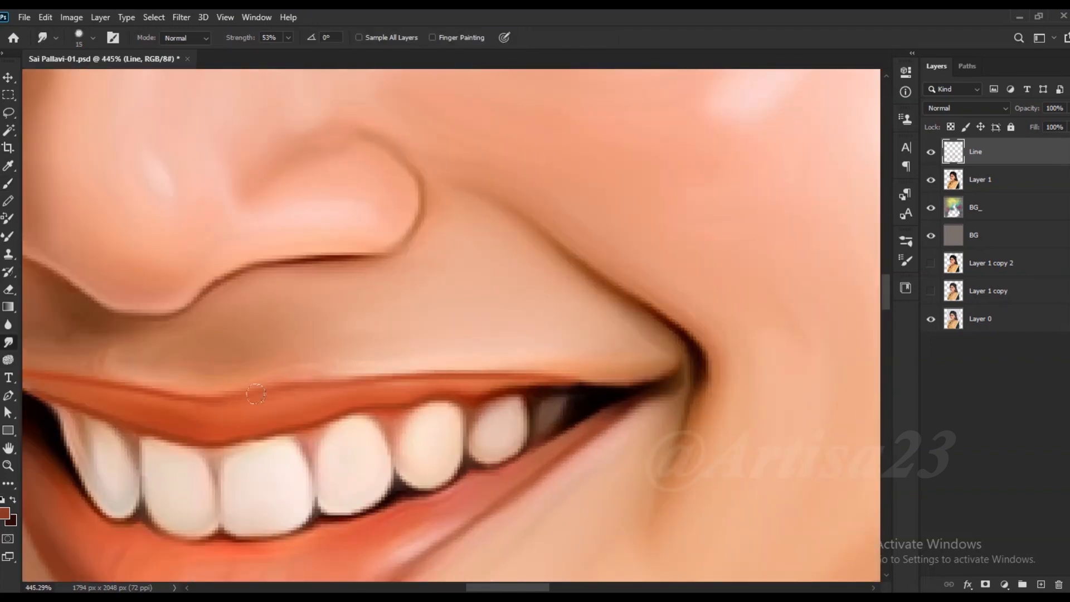
scroll(590, 373, left, 4)
scroll(276, 390, down, 5)
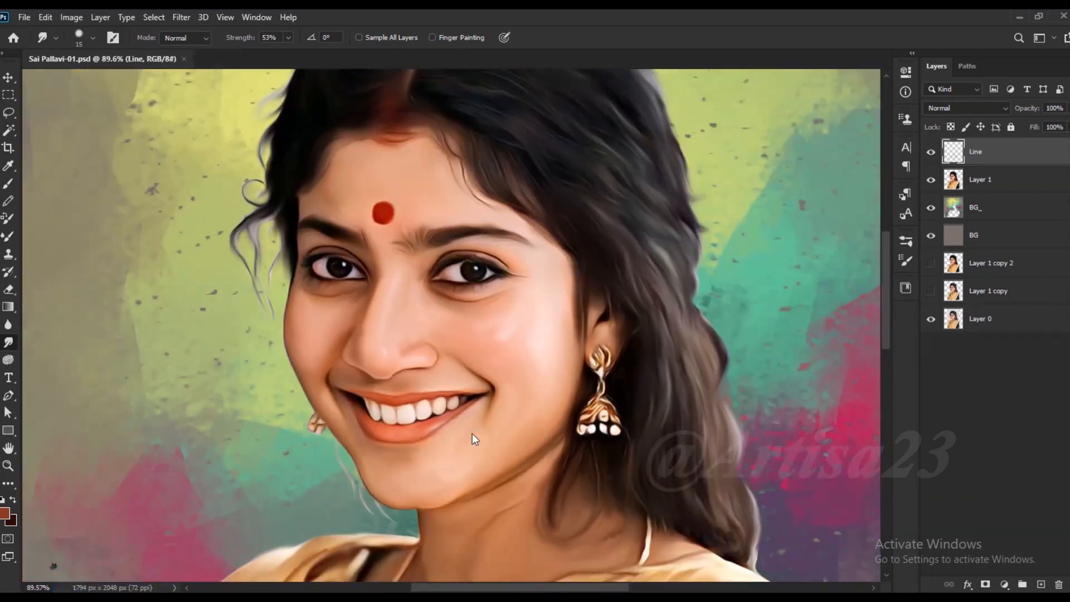
Paint short orange crease strokes across the lower lip with a 3-pixel brush in colors sampled from the lip
scroll(472, 433, up, 3)
key(b)
scroll(389, 402, up, 3)
alt+click(458, 432)
mouse_move(332, 455)
mouse_down()
mouse_move(323, 474)
mouse_move(277, 474)
mouse_up()
mouse_move(258, 460)
mouse_down()
mouse_move(250, 477)
mouse_move(234, 469)
mouse_move(273, 474)
mouse_up()
alt+click(292, 465)
drag(301, 458, 294, 476)
drag(314, 457, 302, 479)
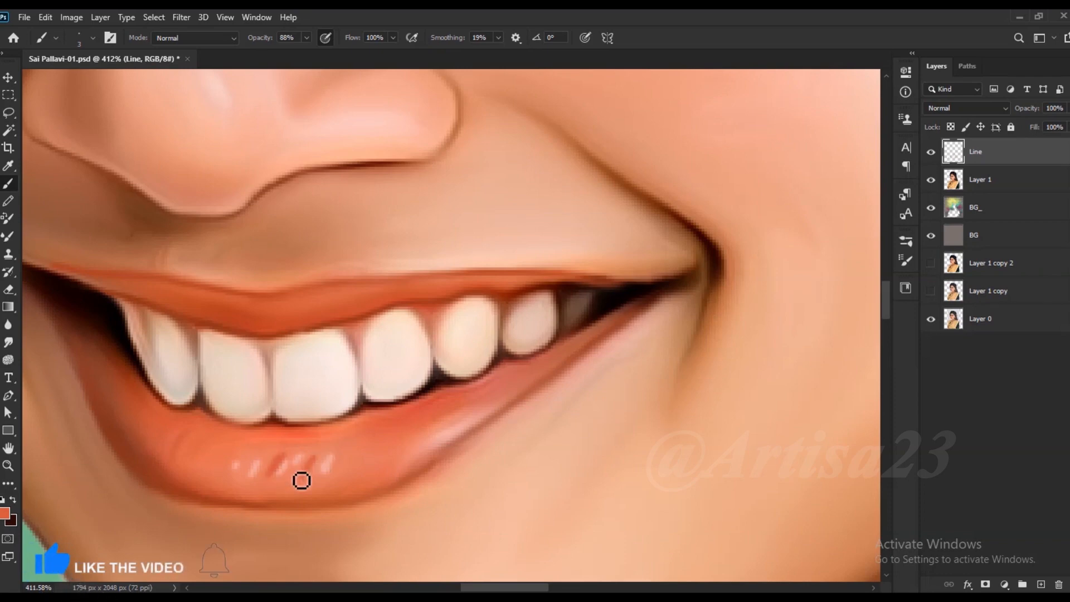
mouse_move(223, 448)
mouse_down()
mouse_move(217, 464)
mouse_move(198, 453)
mouse_up()
drag(365, 445, 352, 470)
Smudge the lower lip's crease strokes at 53% strength to blend them, and save the document
click(9, 344)
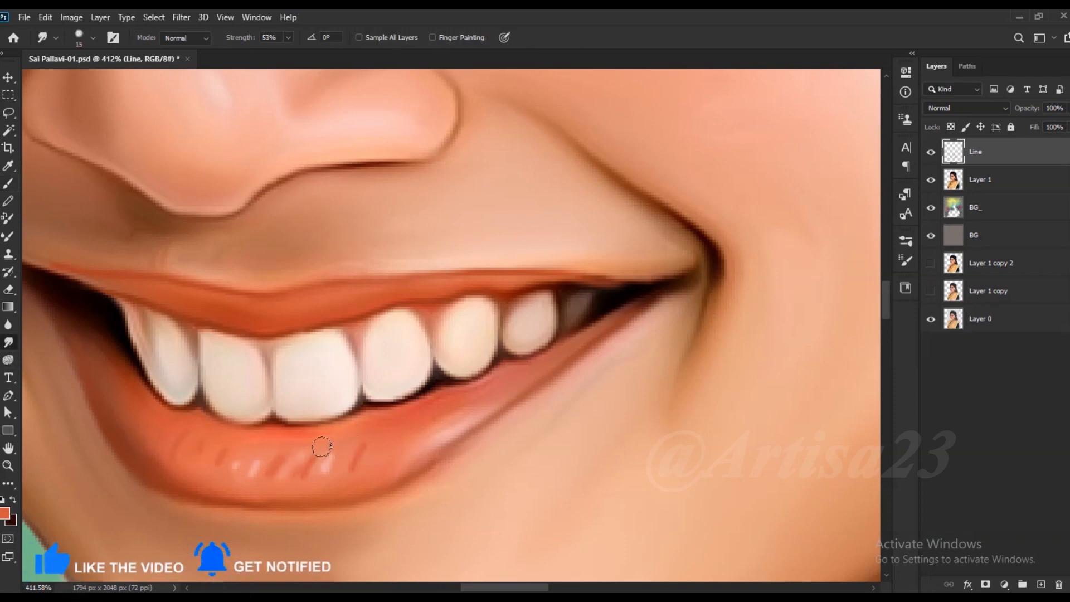
scroll(317, 474, down, 10)
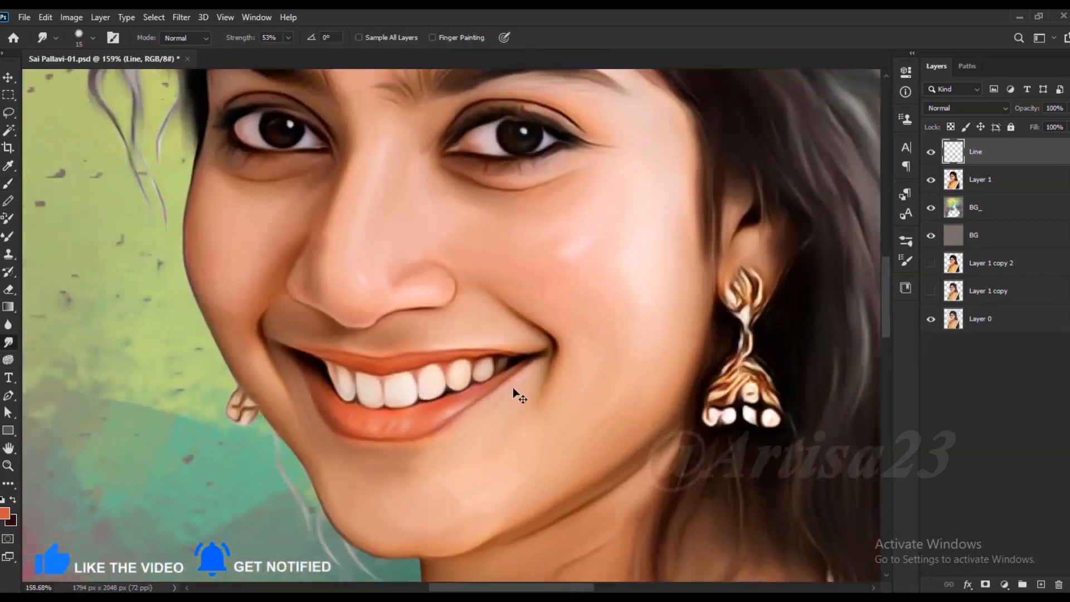
scroll(368, 293, up, 3)
Smudge the ear and earring details on Layer 1 at 53% strength
scroll(556, 416, up, 6)
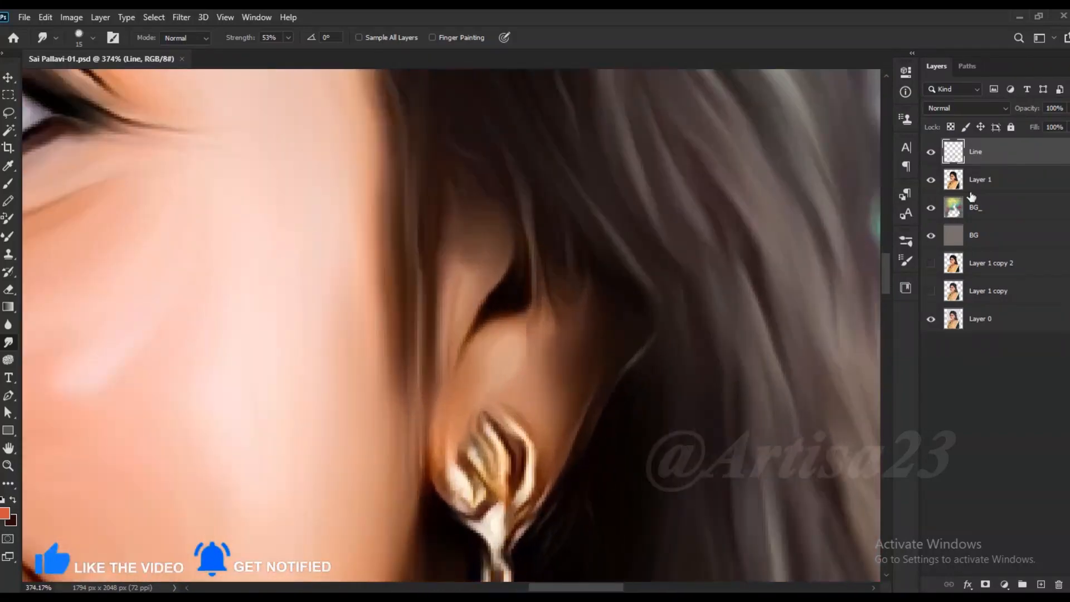
key(alt+[)
scroll(512, 383, down, 6)
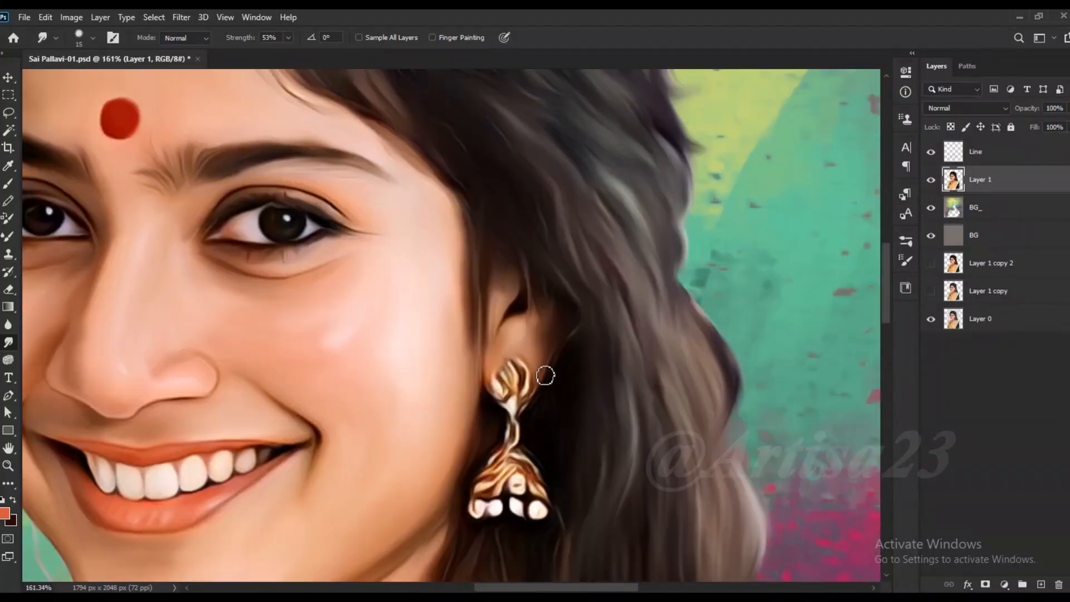
scroll(234, 451, up, 6)
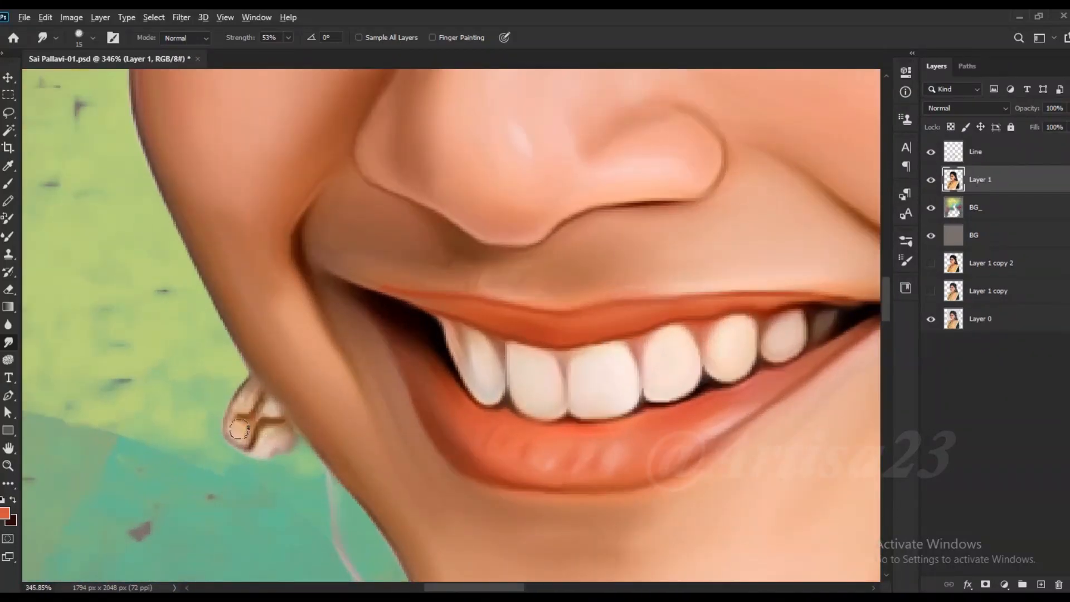
scroll(249, 432, down, 6)
Outline the earring's stud in dark brown on the Line layer, smudge the outline at 53% strength, and save
key(b)
key(alt+])
scroll(578, 391, up, 7)
alt+click(574, 396)
mouse_move(574, 384)
mouse_down()
mouse_move(537, 332)
mouse_move(480, 402)
mouse_up()
scroll(482, 401, down, 5)
key(r)
scroll(468, 391, up, 5)
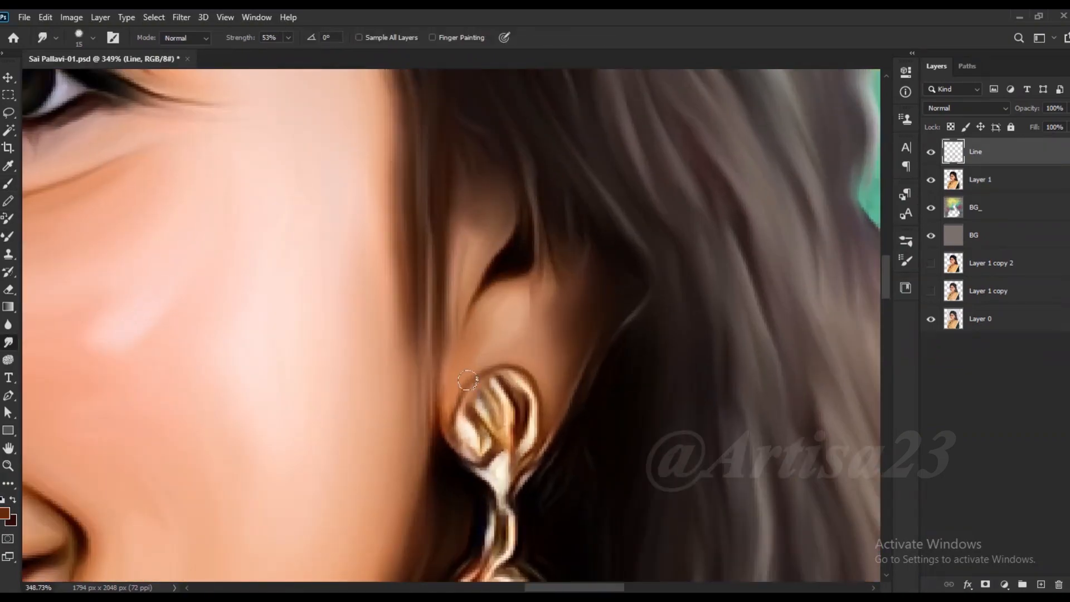
scroll(534, 407, down, 7)
Trace the upper lash line of the eye on the image's left in near-black with a 3-pixel brush, and save
scroll(399, 303, up, 2)
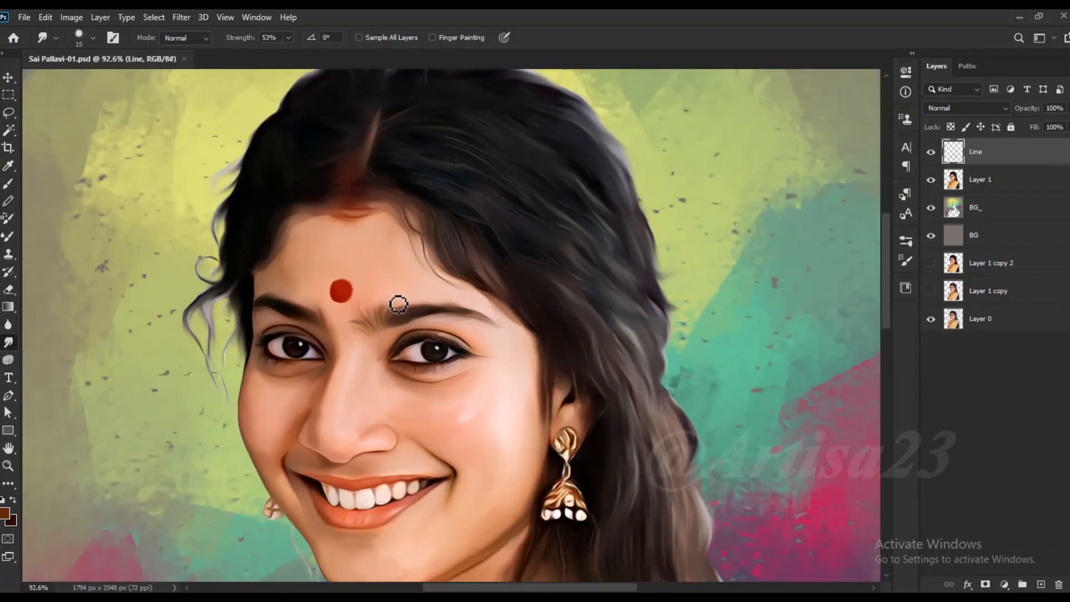
scroll(428, 346, up, 4)
key(b)
scroll(285, 341, up, 4)
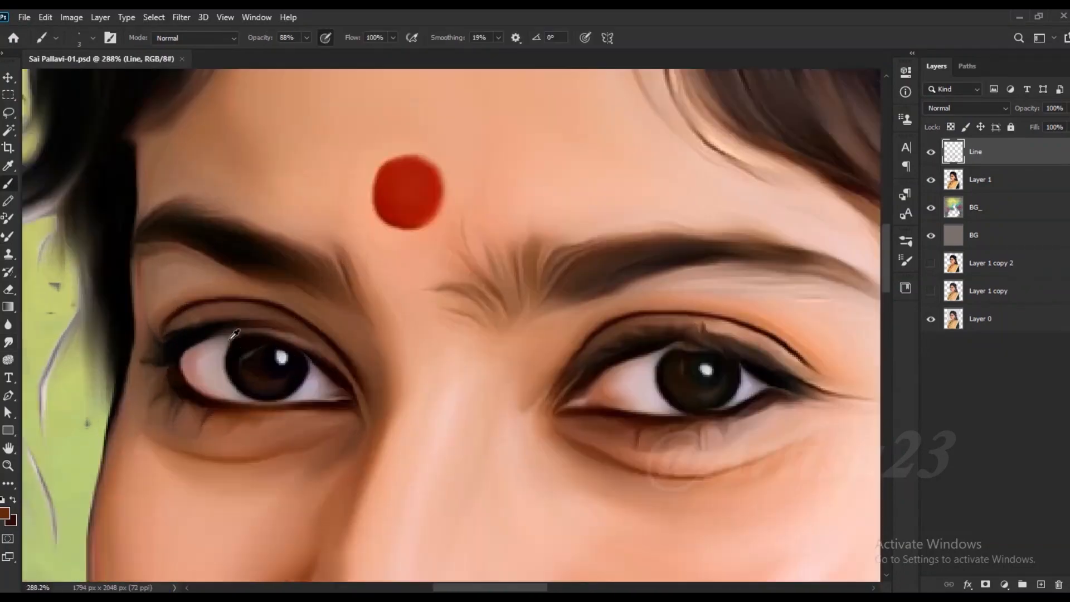
mouse_move(285, 343)
mouse_down()
mouse_move(173, 322)
mouse_move(326, 367)
mouse_move(180, 320)
mouse_up()
scroll(256, 334, down, 9)
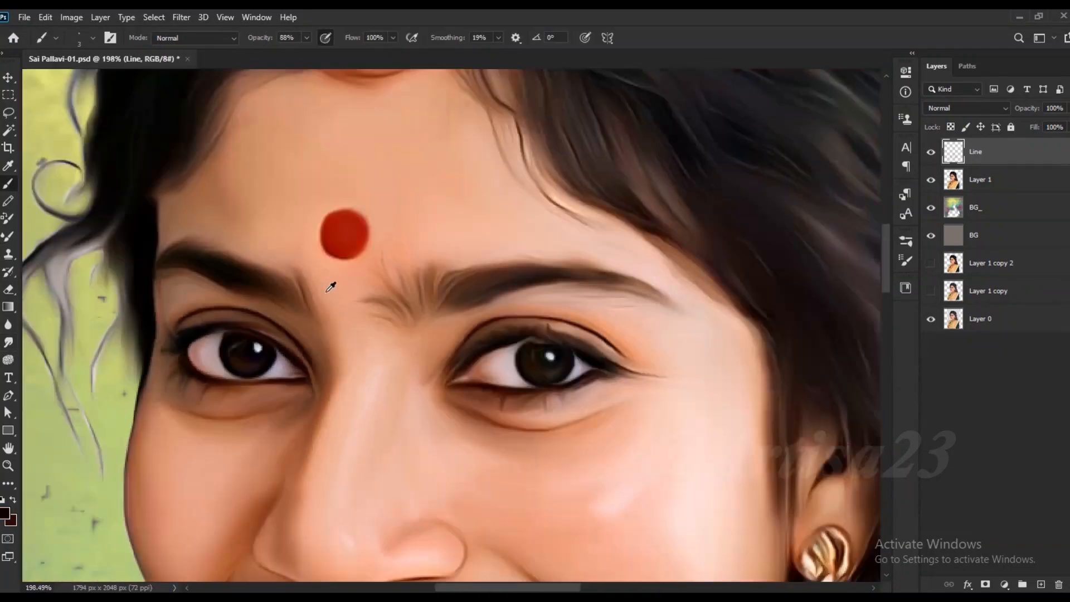
key(ctrl+s)
Create a new layer named Hair 01 above the Line layer and save the document
scroll(396, 276, down, 2)
scroll(420, 313, down, 2)
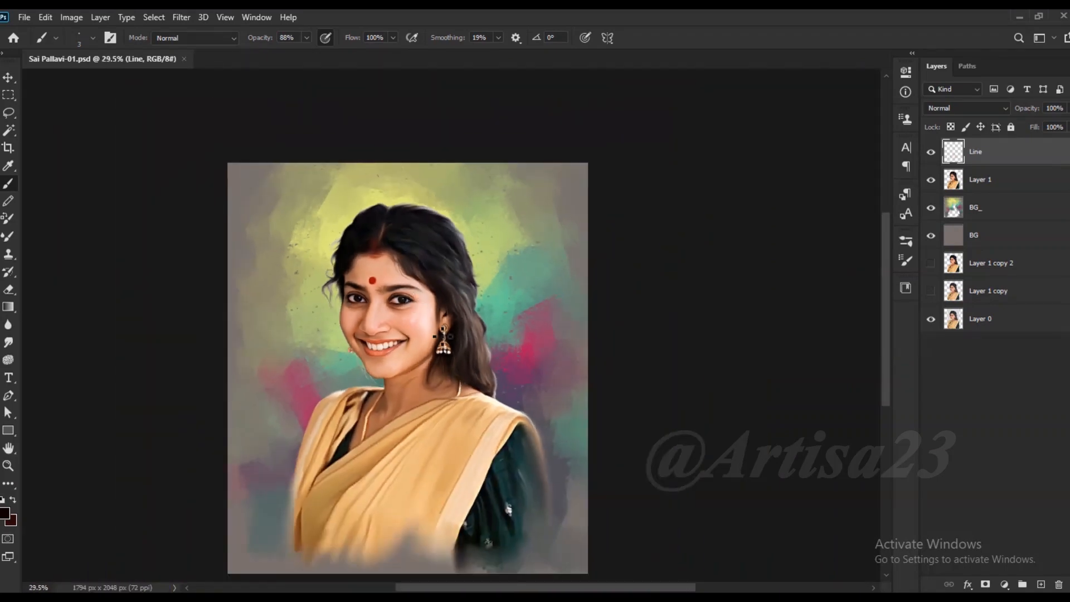
scroll(478, 256, up, 2)
click(1040, 584)
double_click(981, 153)
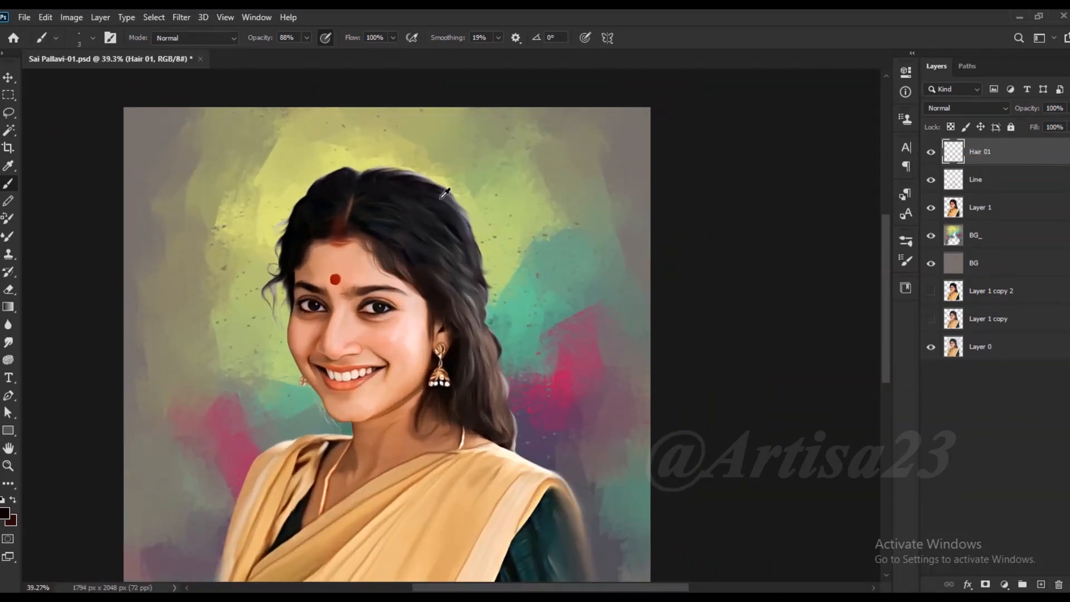
scroll(446, 194, down, 2)
key(ctrl+s)
Choose another round brush tip in the brush settings and reduce its size to 1 pixel
scroll(301, 256, up, 5)
key(F5)
scroll(803, 282, up, 5)
click(779, 255)
click(870, 232)
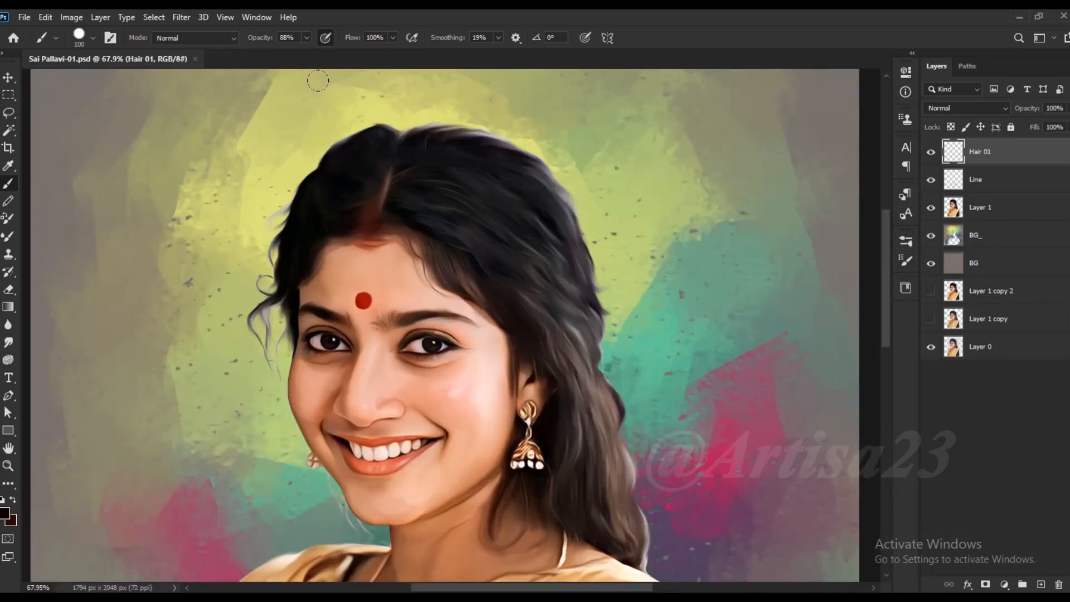
key(bracketleft)
key(bracketleft)
key(bracketleft)
key(bracketleft)
key(bracketleft)
key(bracketleft)
key(bracketleft)
key(bracketleft)
scroll(407, 131, up, 2)
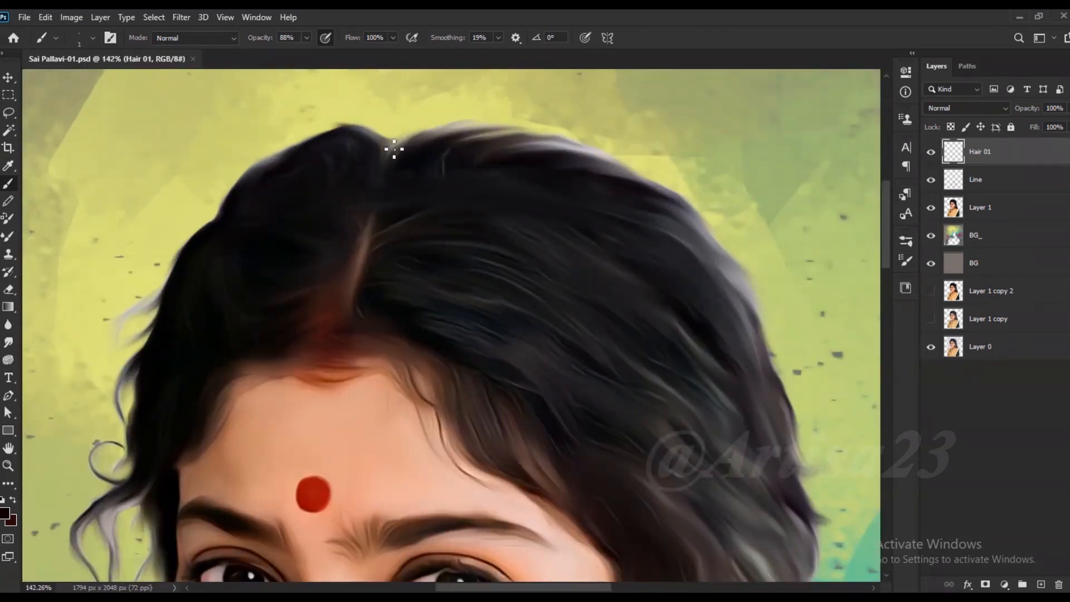
Draw fine dark flyaway strands along the crown's left outline on the Hair 01 layer, in sampled hair color
scroll(394, 144, up, 1)
alt+click(389, 138)
drag(381, 132, 280, 106)
mouse_move(205, 162)
mouse_down()
mouse_move(278, 123)
mouse_move(244, 139)
mouse_up()
scroll(300, 128, down, 3)
alt+click(300, 129)
scroll(240, 150, down, 3)
mouse_move(195, 173)
mouse_down()
mouse_move(240, 146)
mouse_move(159, 200)
mouse_up()
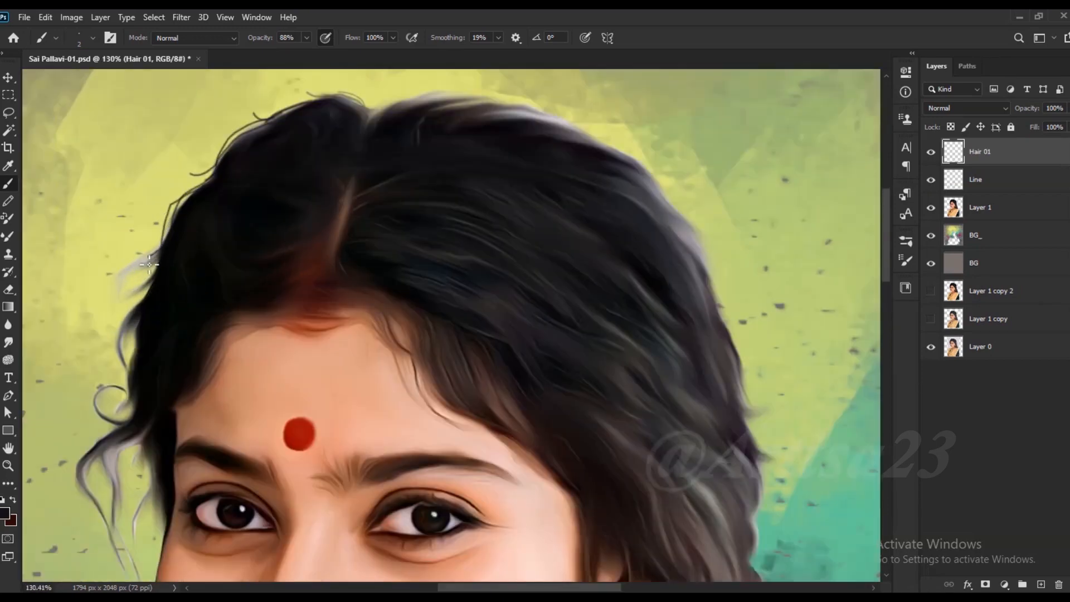
Draw dark 2-pixel strands over the pale wisps on the hair's left edge above the curl
scroll(151, 255, up, 3)
drag(136, 269, 114, 305)
scroll(203, 239, down, 3)
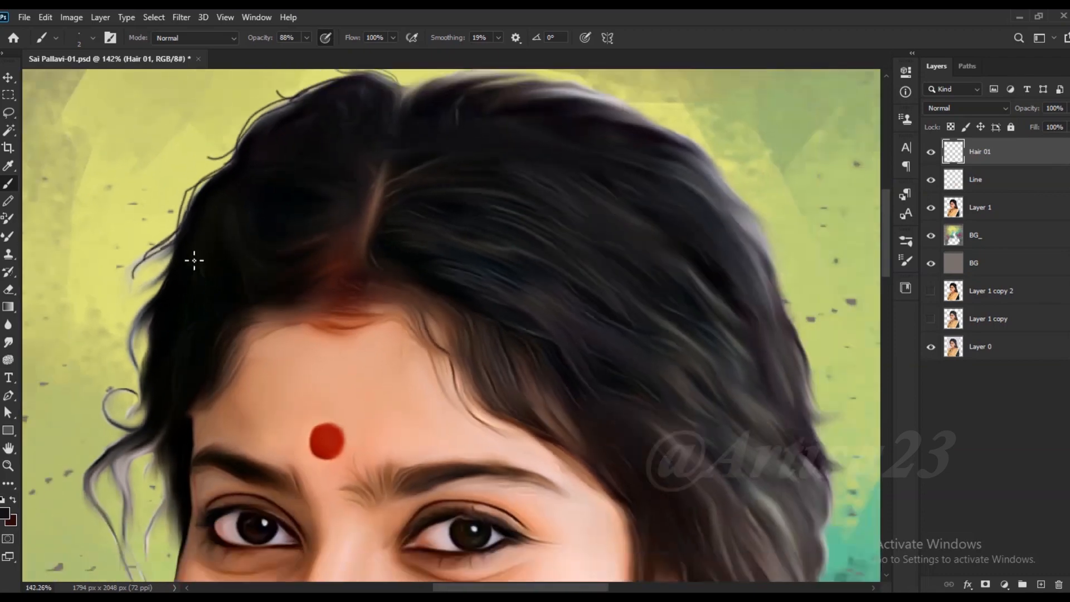
scroll(203, 245, down, 4)
scroll(196, 273, up, 4)
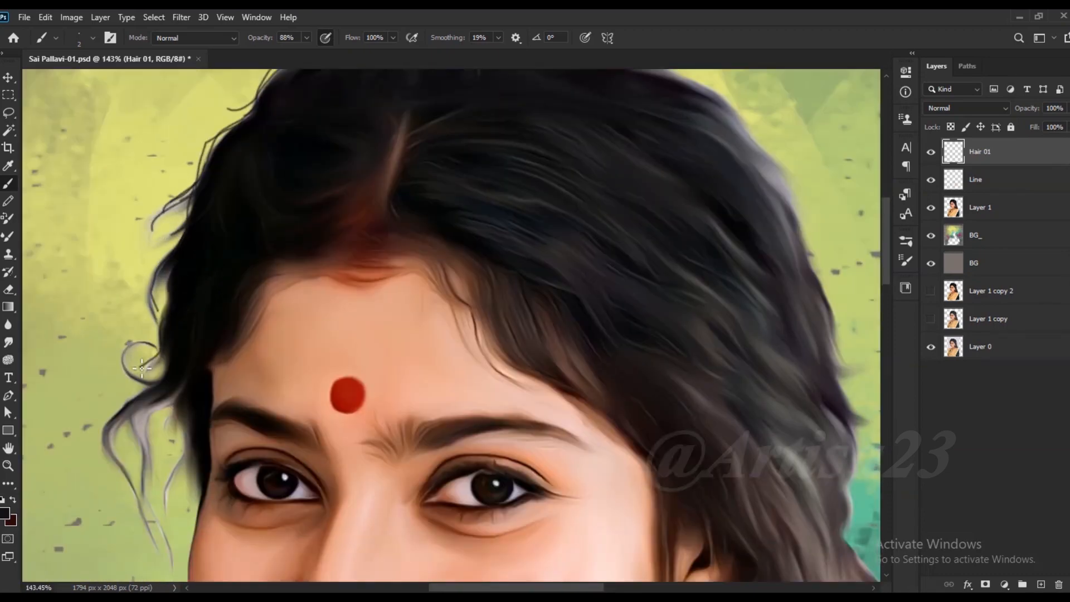
Redraw the small curl beside the left temple and add dark 2-pixel strands over the loose locks below it
scroll(142, 373, up, 1)
key(ctrl+z)
drag(185, 343, 162, 324)
scroll(185, 363, down, 3)
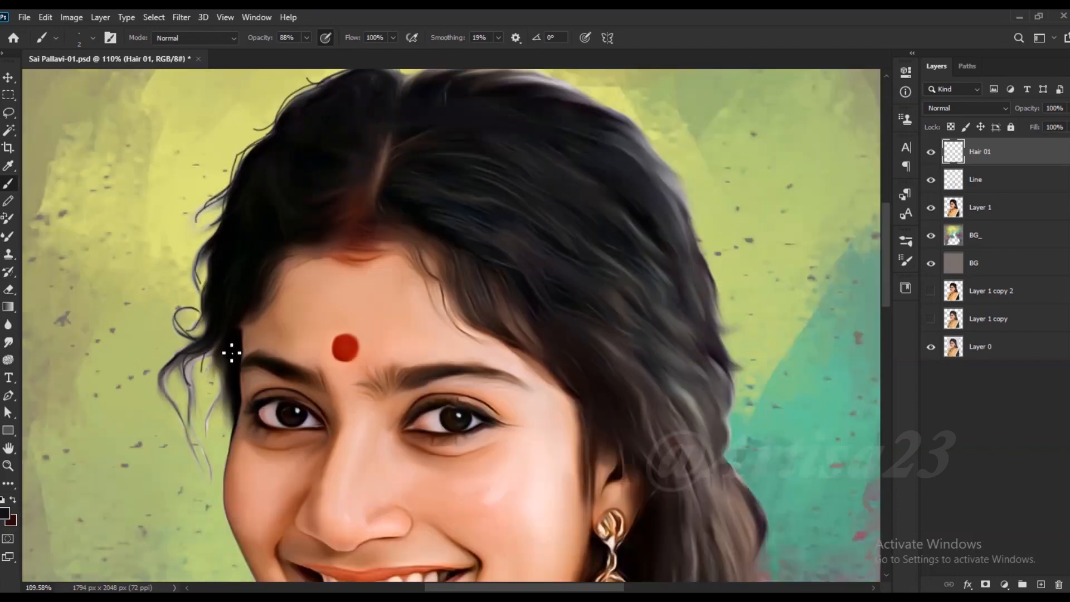
scroll(222, 352, up, 3)
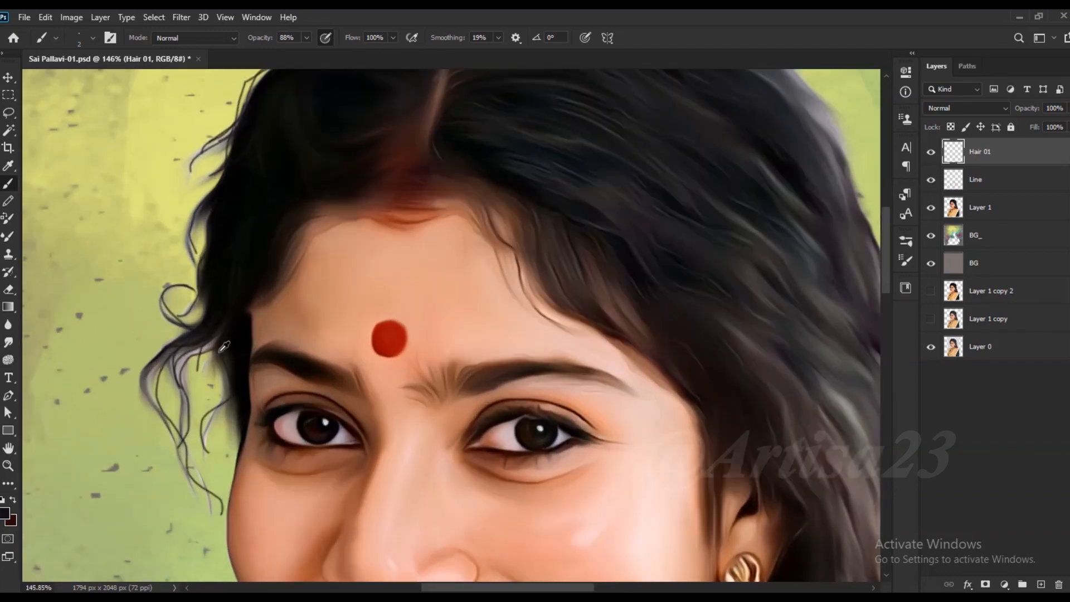
scroll(213, 351, down, 3)
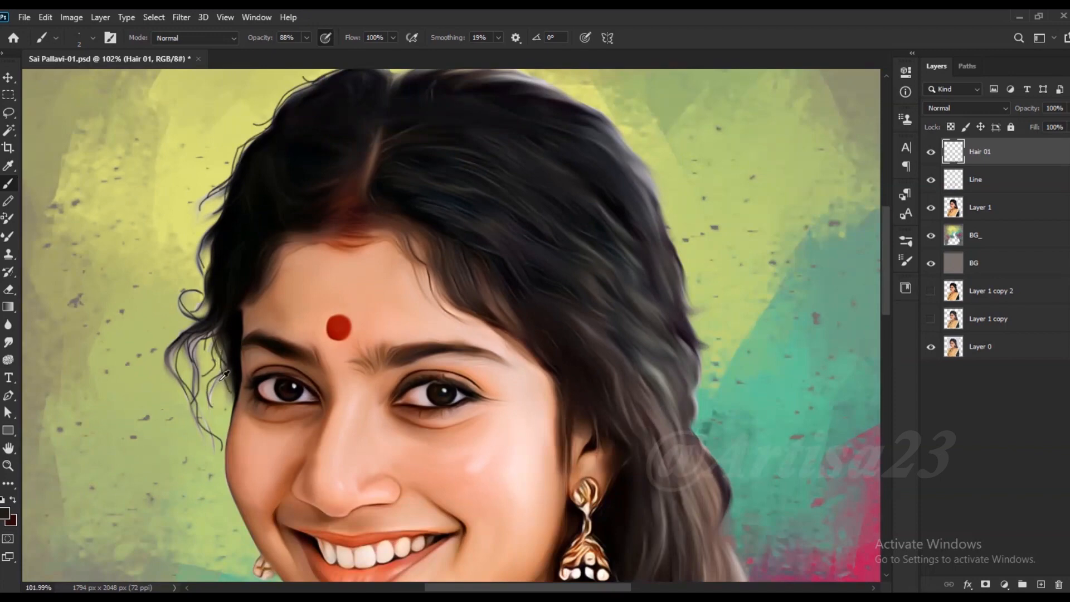
scroll(236, 399, down, 3)
Draw dark curved flyaway strands above the parting and along the crown's right outline with a 2-pixel brush
scroll(283, 201, up, 5)
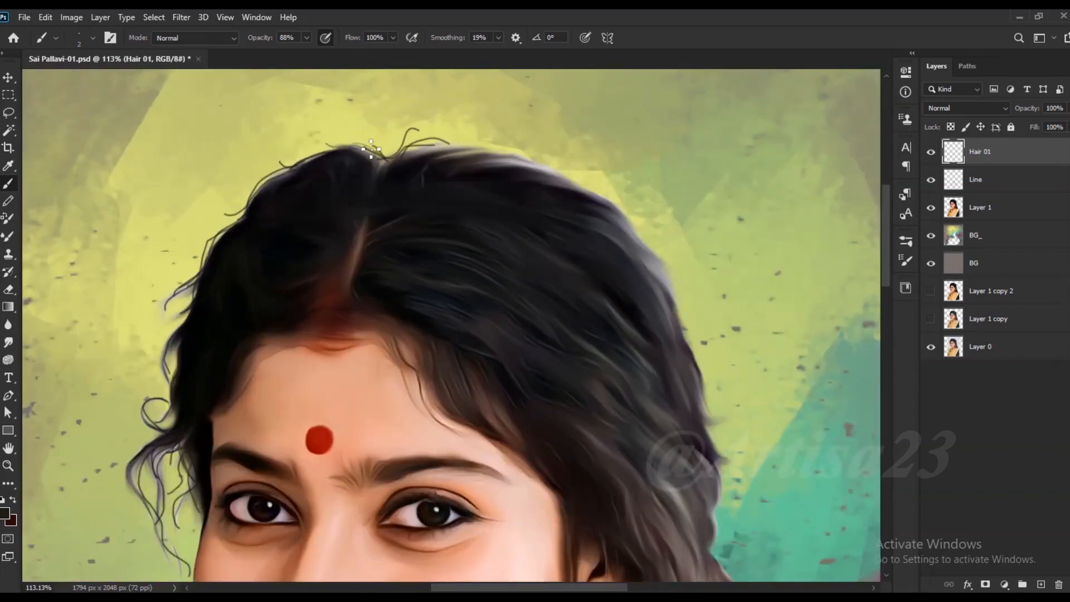
drag(373, 149, 347, 131)
scroll(444, 165, up, 1)
key(ctrl+z)
scroll(591, 201, up, 3)
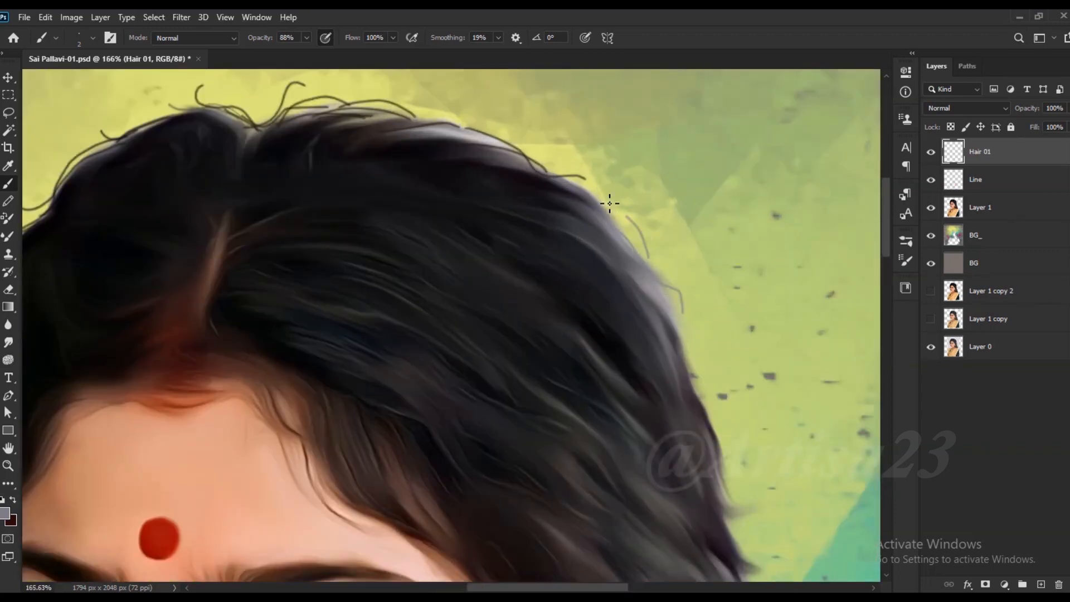
drag(478, 134, 585, 160)
Add light grey 2-pixel flyaway strands along the top of the crown, using a sampled hair highlight color
scroll(466, 137, up, 3)
alt+click(495, 143)
scroll(334, 105, down, 3)
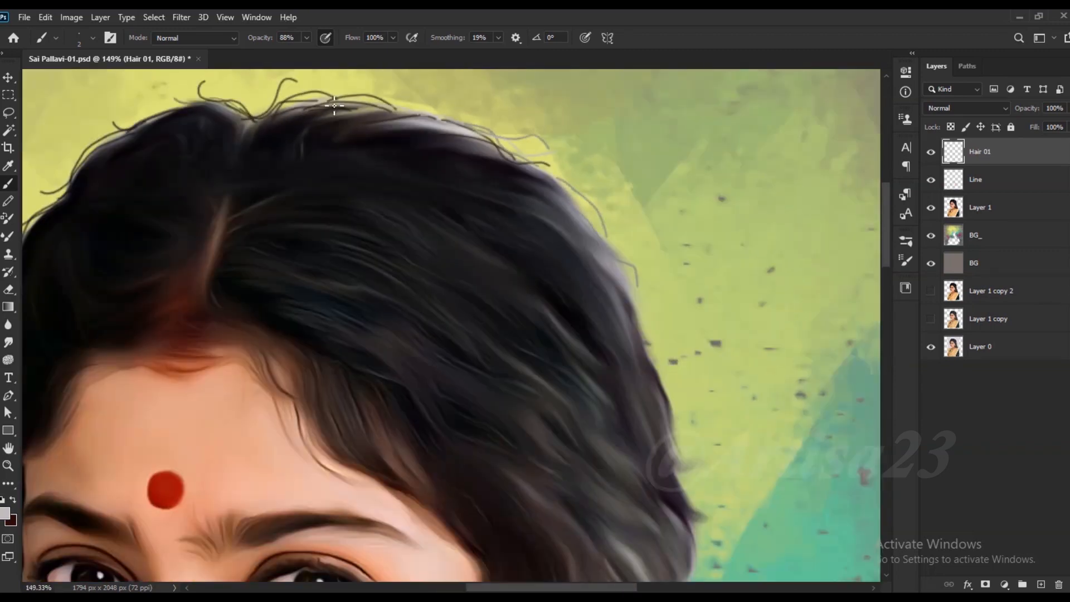
scroll(373, 107, down, 3)
scroll(250, 91, up, 2)
scroll(219, 149, up, 2)
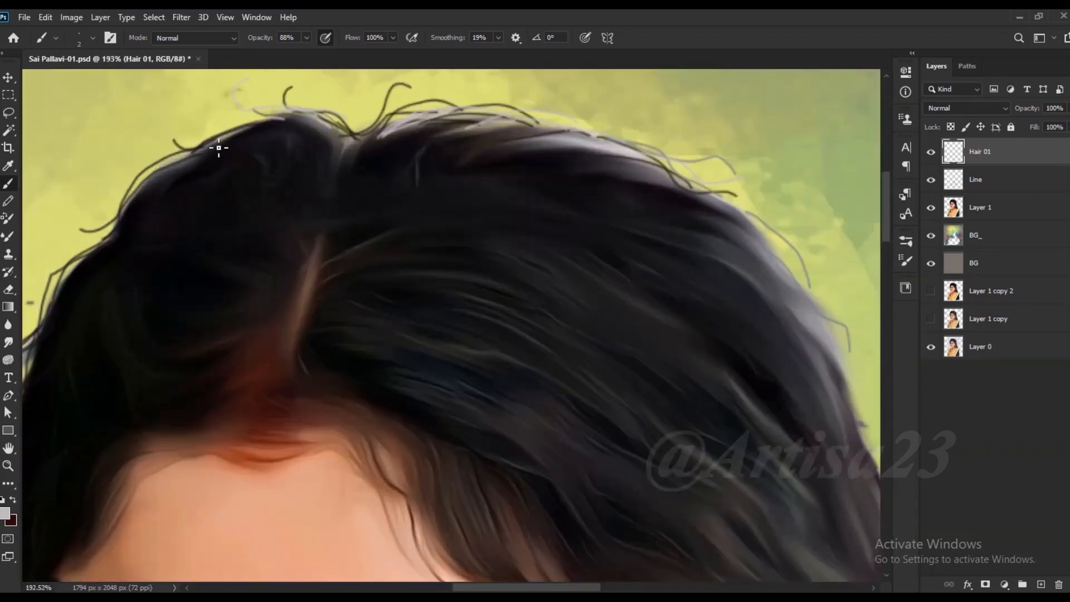
scroll(220, 158, down, 2)
drag(219, 156, 178, 191)
drag(492, 130, 471, 135)
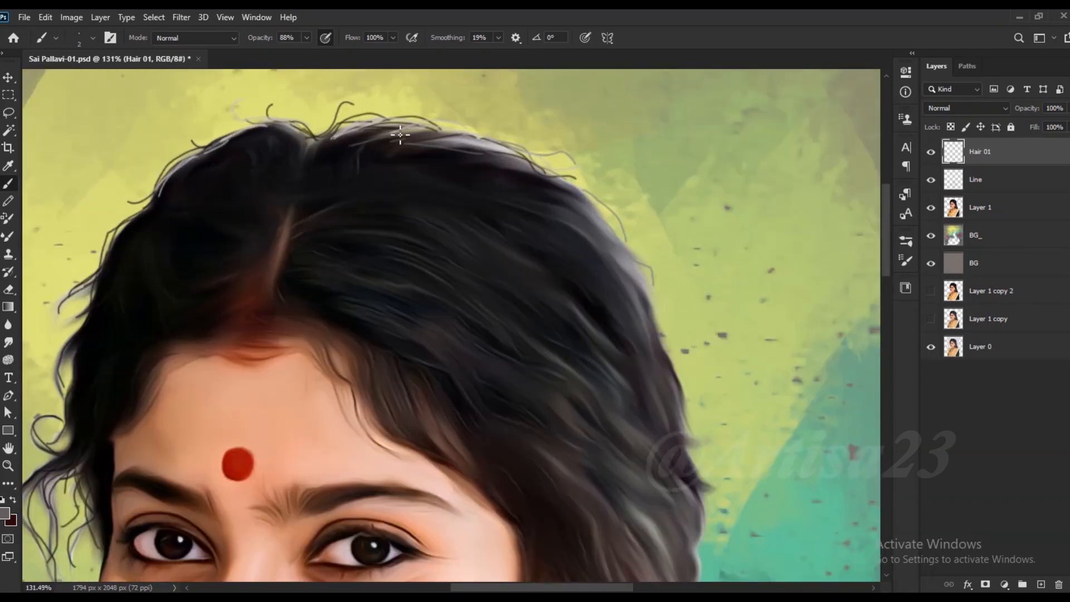
Paint thin grey highlight strands through the hair on both sides of the parting with a 2-pixel brush
drag(249, 145, 271, 164)
scroll(437, 287, up, 1)
drag(413, 316, 453, 264)
drag(387, 215, 464, 242)
mouse_move(401, 204)
mouse_down()
mouse_move(466, 233)
mouse_move(457, 208)
mouse_up()
drag(495, 198, 566, 245)
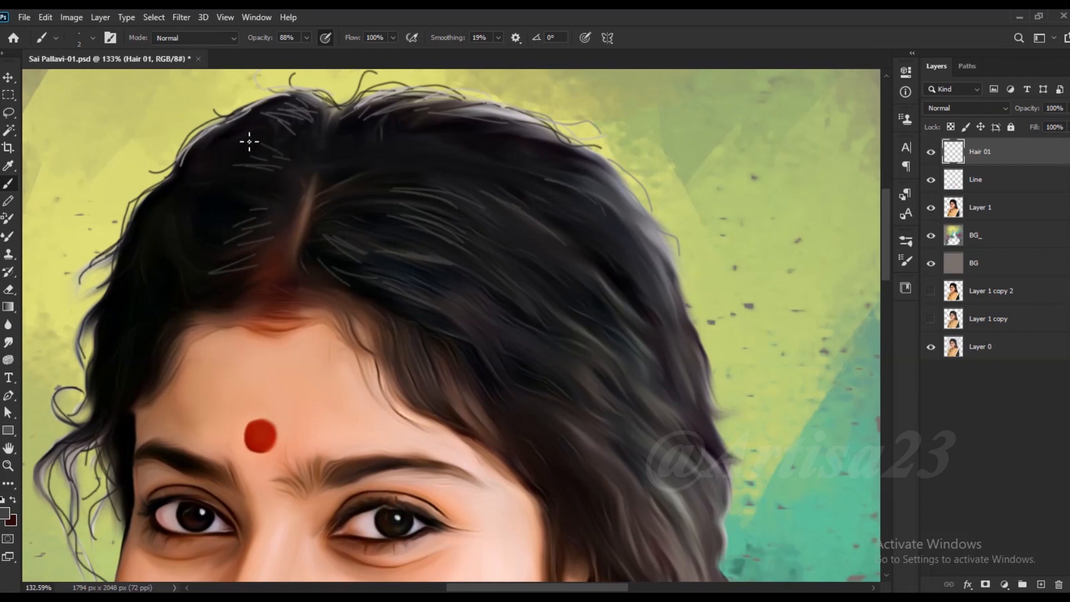
scroll(134, 366, up, 2)
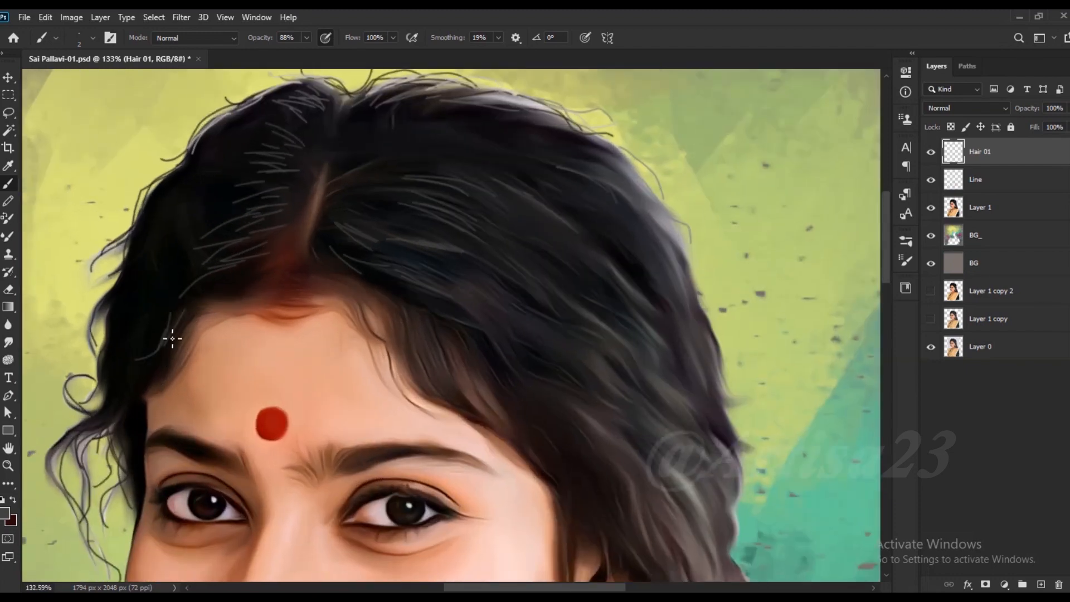
Add short curved grey strands to the hair around the left temple with a 2-pixel brush
scroll(203, 238, down, 5)
scroll(134, 381, up, 6)
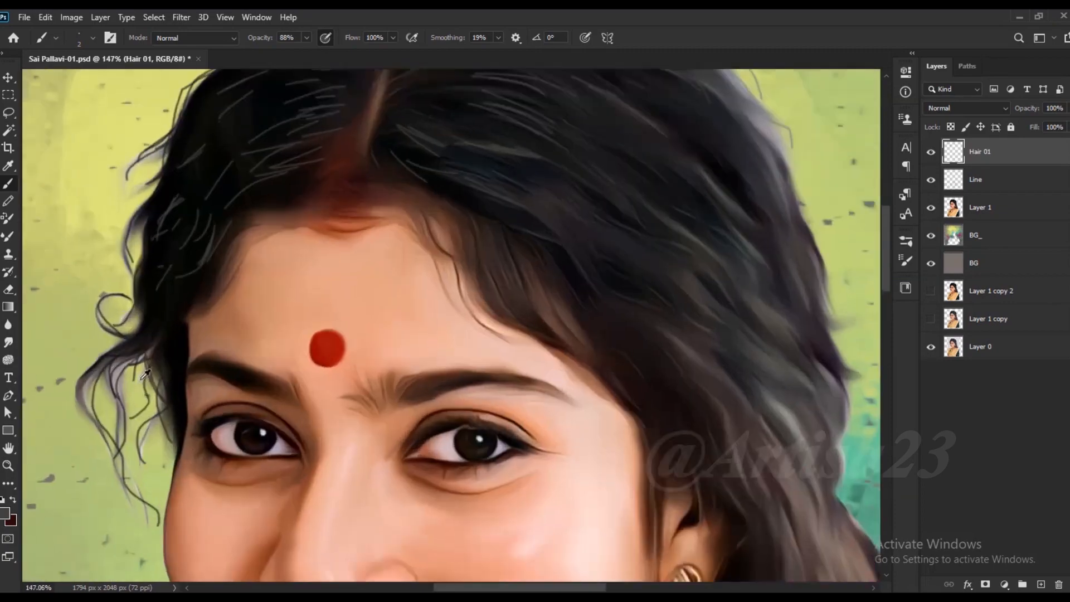
scroll(136, 415, down, 2)
scroll(134, 253, up, 2)
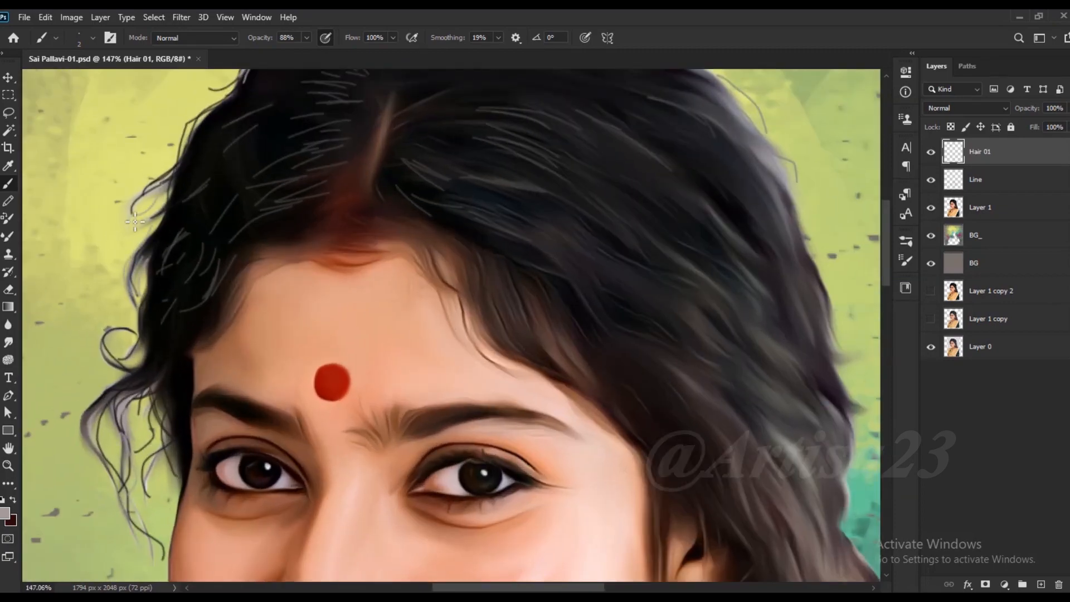
Draw light grey flyaway strands along the hair's left outer edge with a 2-pixel brush
drag(146, 228, 115, 248)
scroll(126, 240, down, 3)
scroll(216, 111, up, 3)
drag(196, 151, 155, 170)
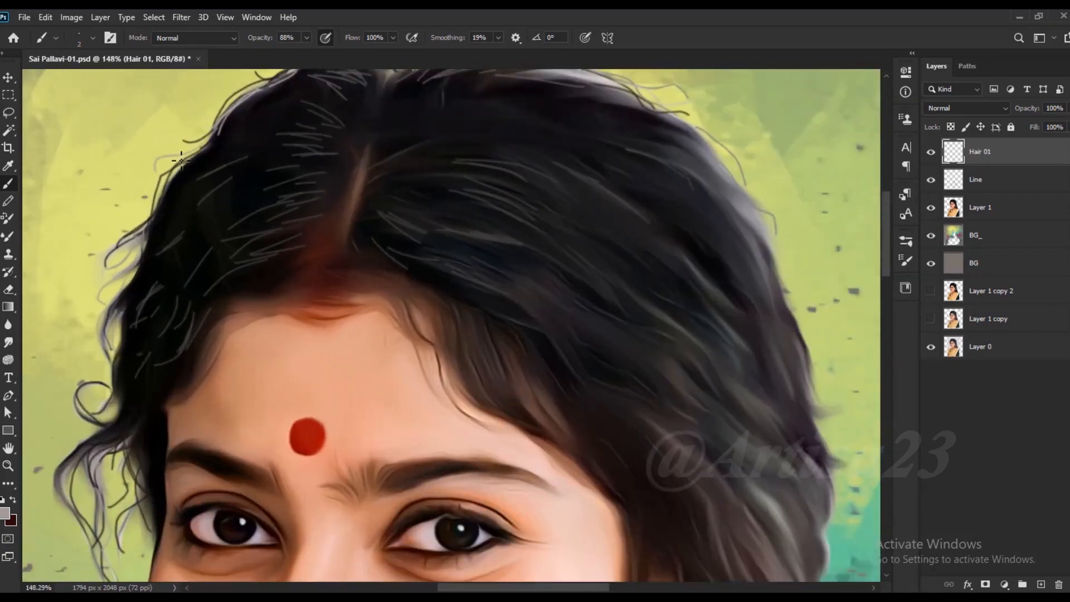
drag(149, 207, 123, 217)
scroll(143, 221, down, 4)
scroll(262, 120, up, 3)
scroll(222, 132, down, 2)
scroll(417, 162, up, 2)
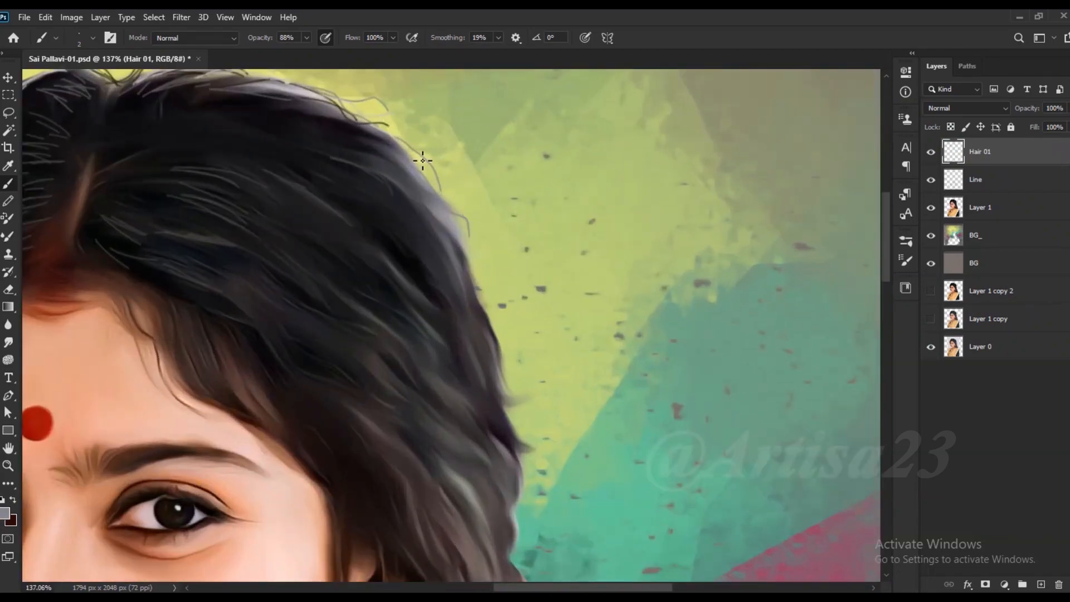
Draw fine grey and dark flyaway strands down the hair's right outer edge with a 2-pixel brush
scroll(321, 90, down, 3)
scroll(499, 264, up, 2)
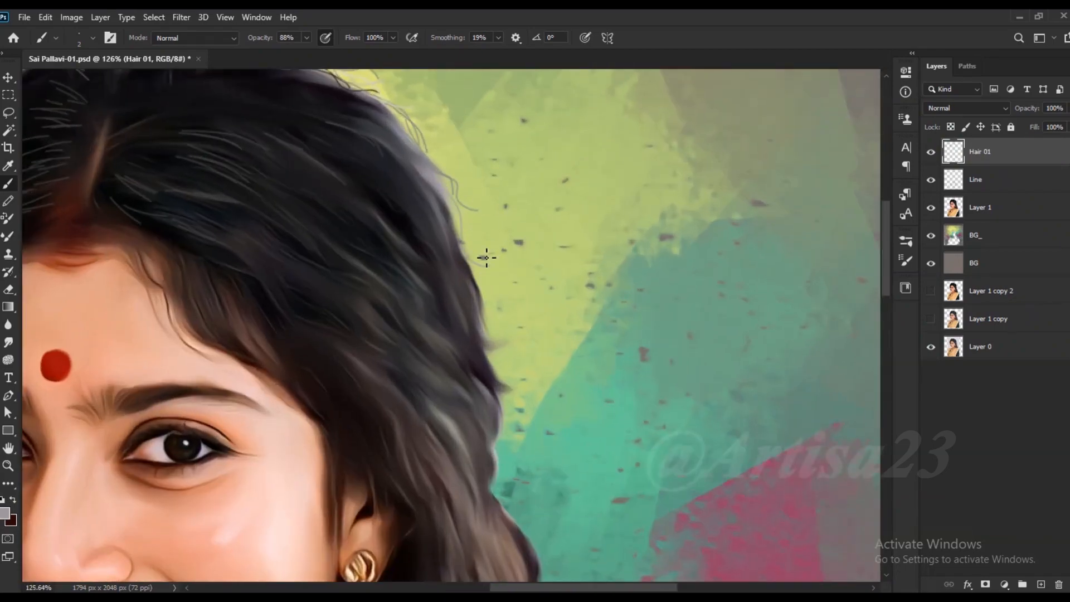
scroll(502, 229, down, 3)
scroll(483, 288, up, 3)
alt+click(490, 379)
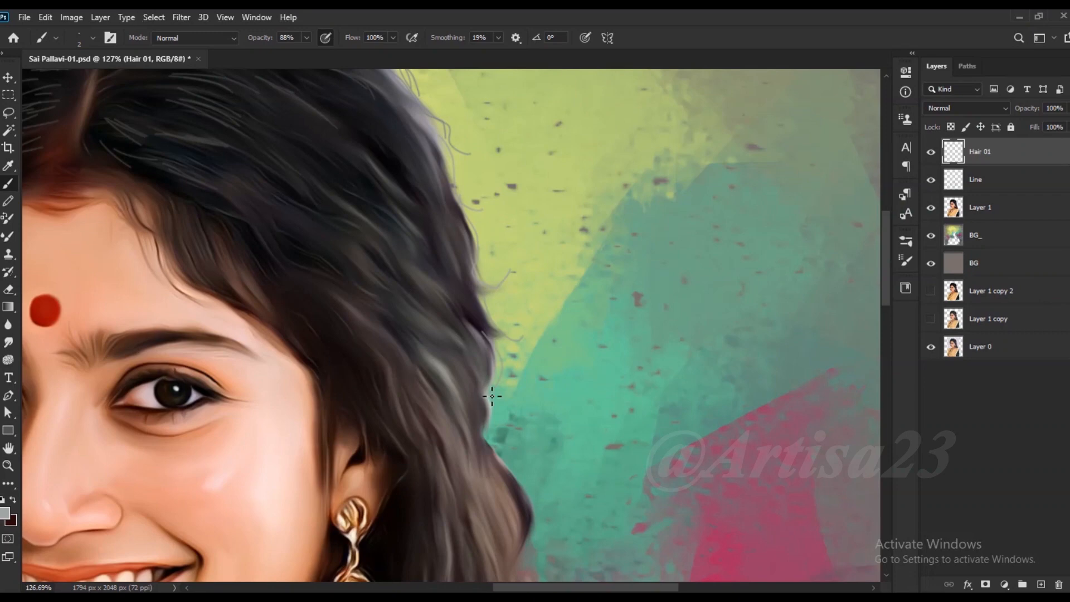
scroll(506, 328, down, 3)
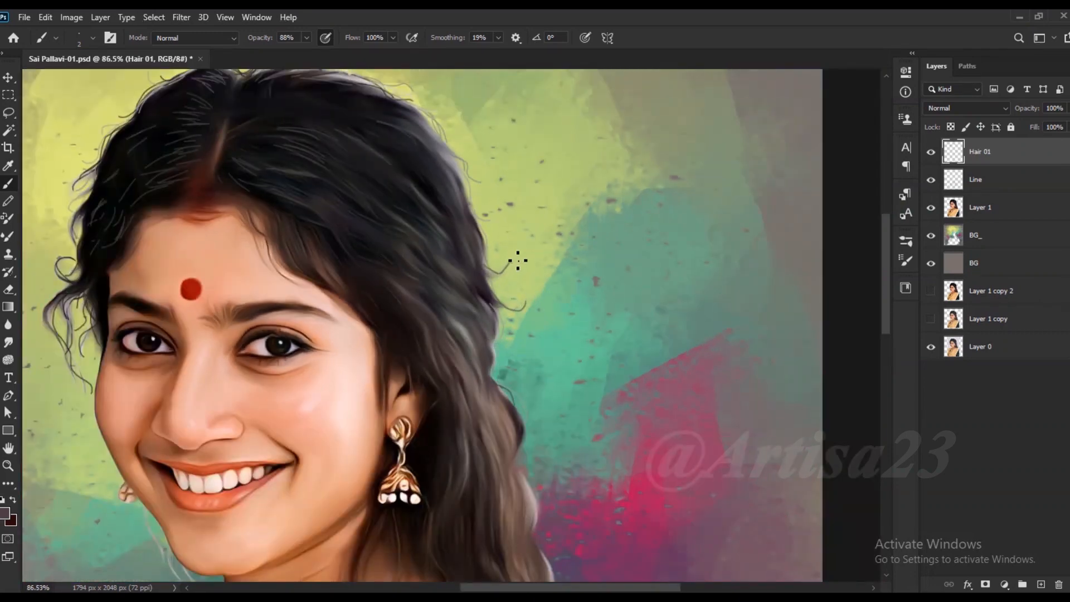
scroll(517, 261, up, 2)
scroll(517, 211, down, 2)
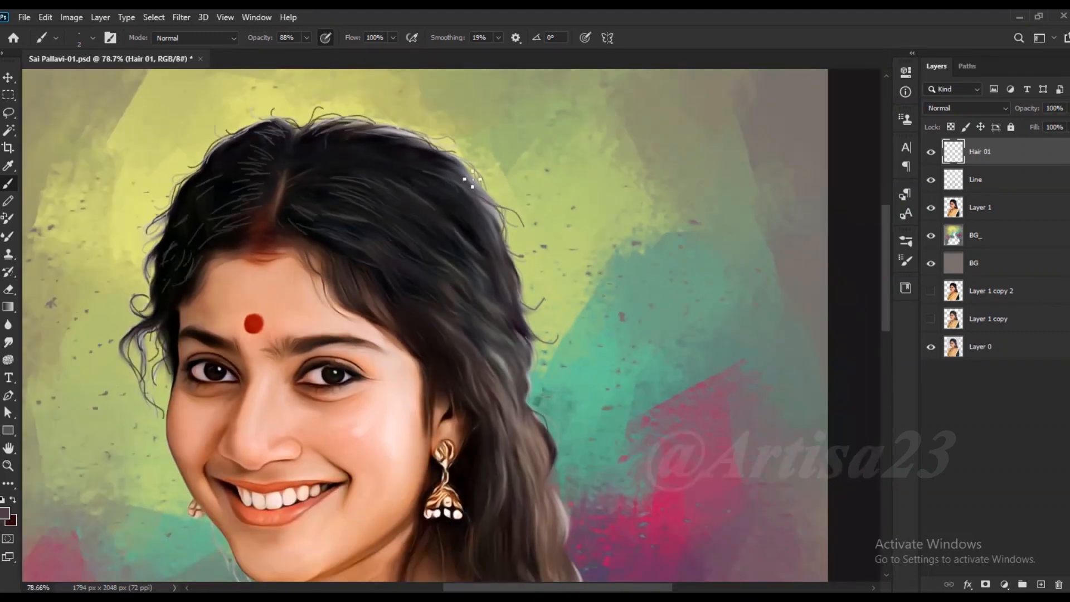
Sample a light grey and draw curved flyaway strands along the hair's lower outer edge above the shoulder with a 2-pixel brush
scroll(489, 194, up, 1)
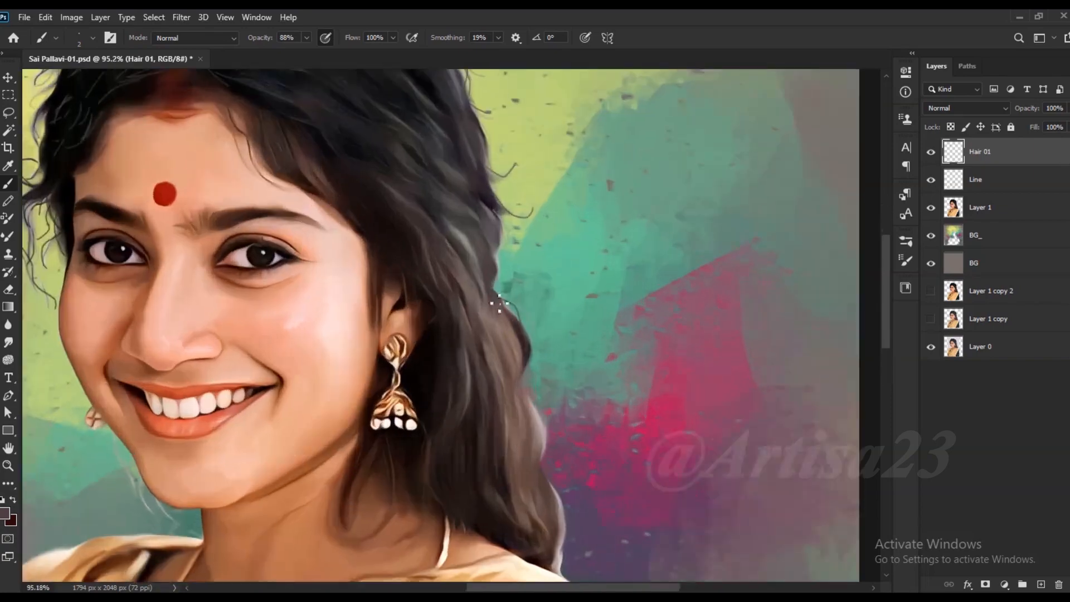
scroll(522, 390, down, 1)
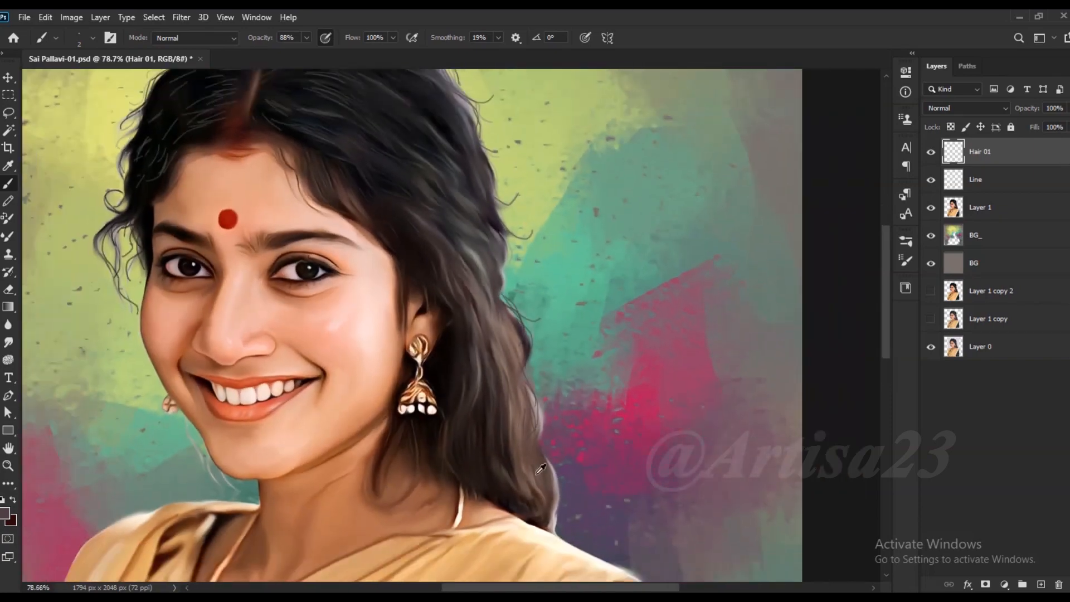
scroll(530, 424, up, 2)
alt+click(561, 540)
drag(569, 531, 549, 446)
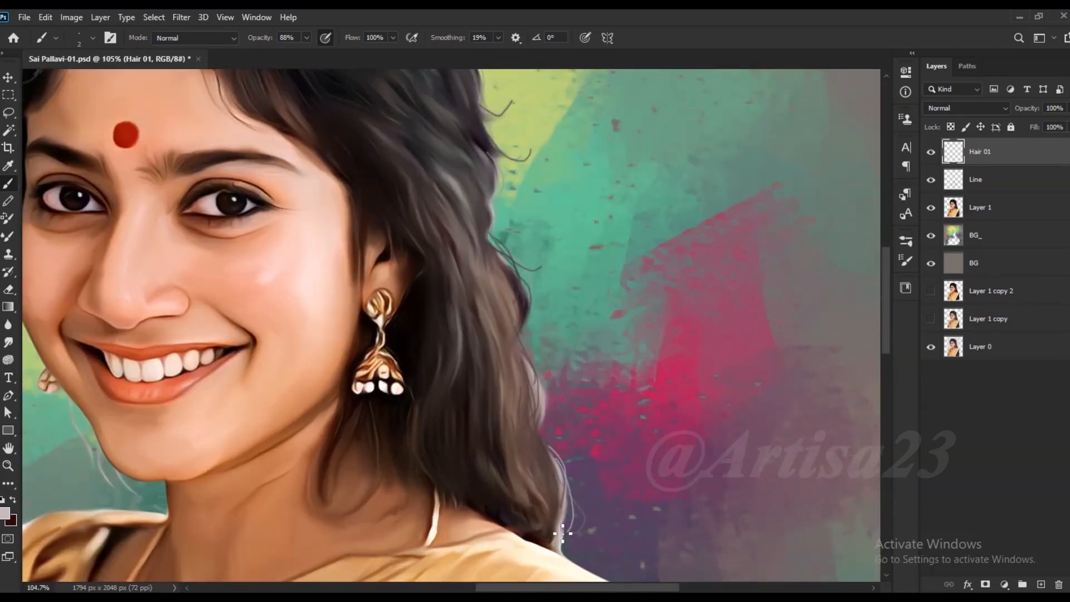
scroll(564, 502, down, 1)
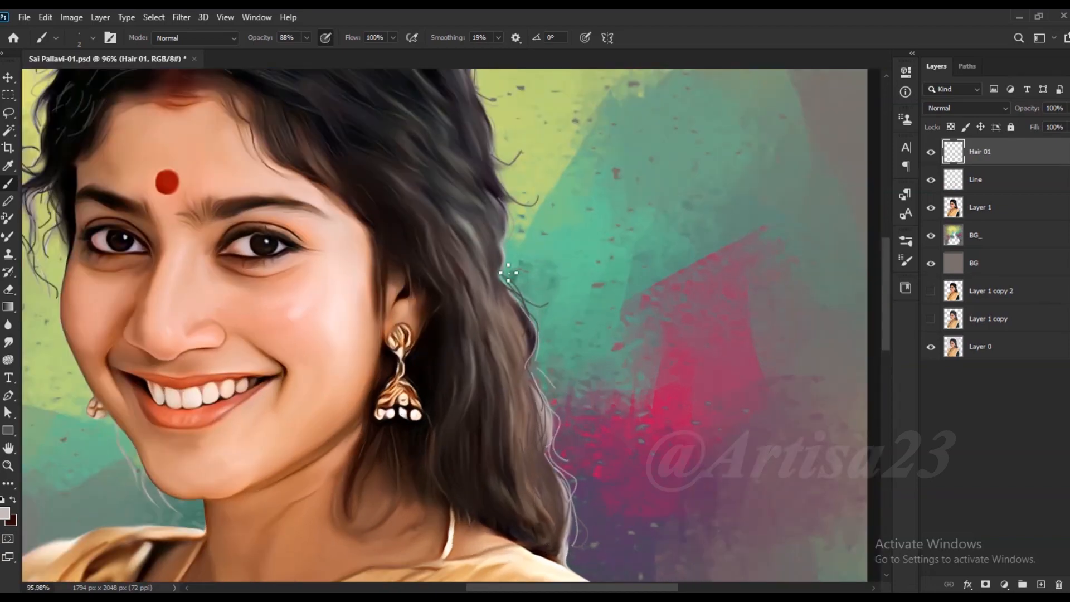
Paint thin grey strands down the loose hair lengths beside the earring with a 2-pixel brush
scroll(508, 274, down, 3)
scroll(491, 288, up, 2)
drag(540, 370, 534, 435)
scroll(511, 262, up, 1)
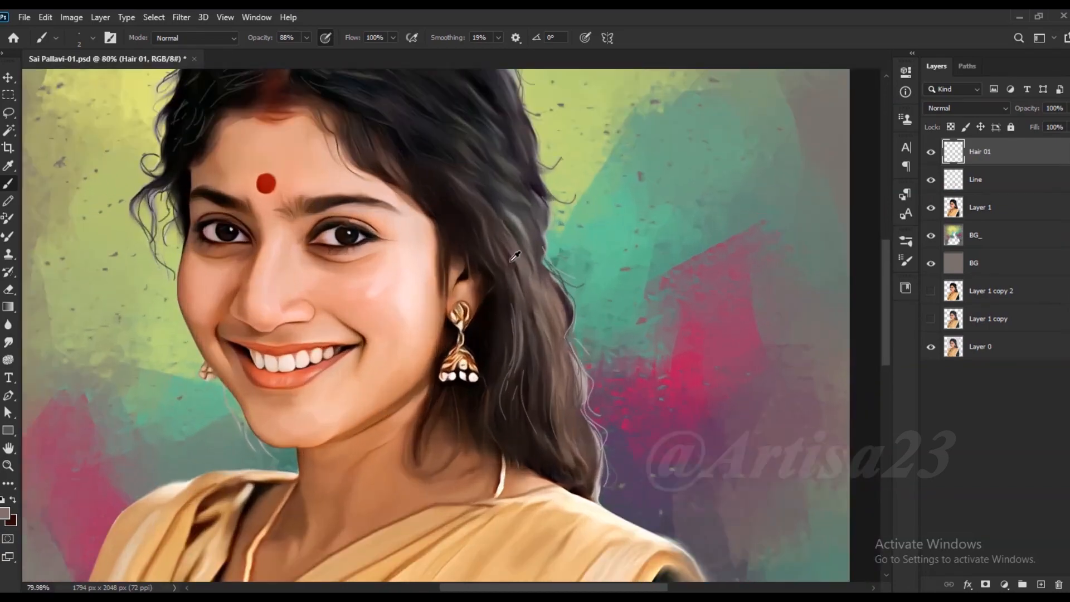
scroll(509, 258, down, 3)
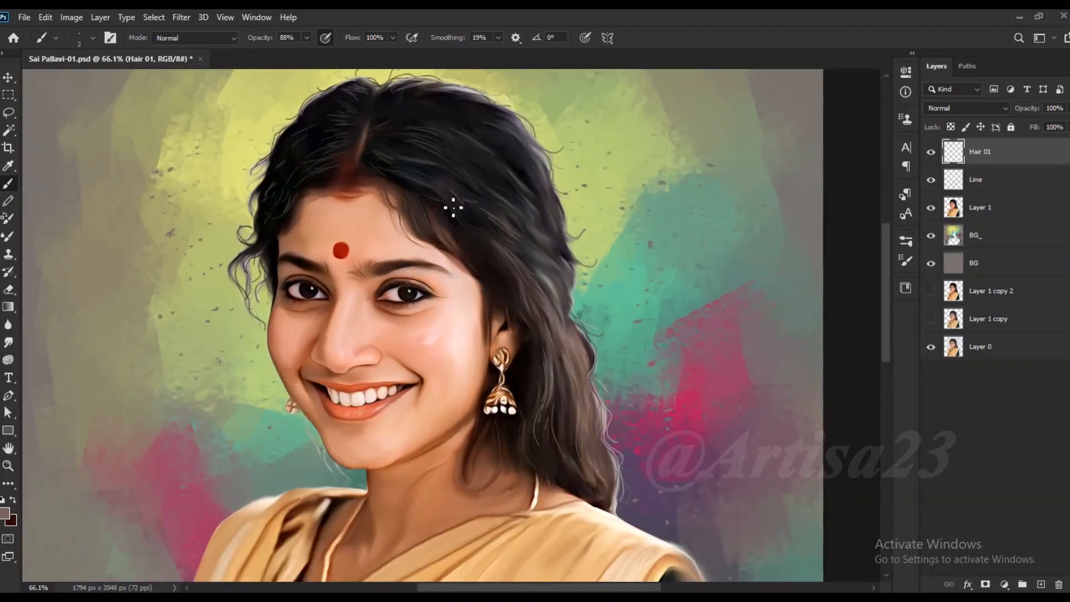
Smudge the grey highlight strands around the parting at 53% strength to blend them into the hair, and save the file
scroll(360, 184, up, 1)
scroll(360, 184, up, 1)
scroll(403, 201, down, 2)
scroll(367, 246, up, 2)
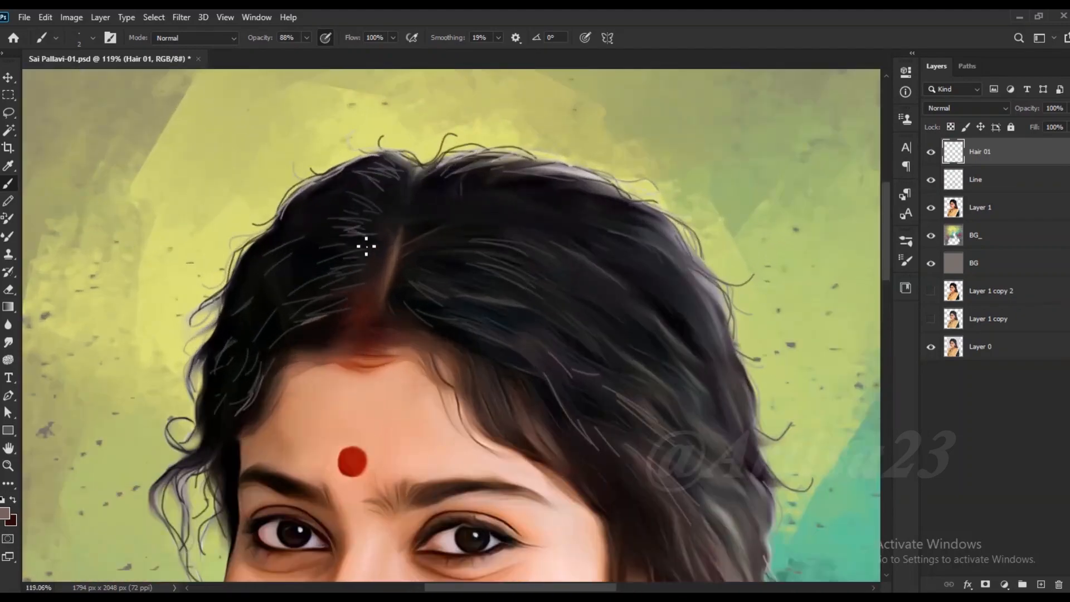
click(8, 342)
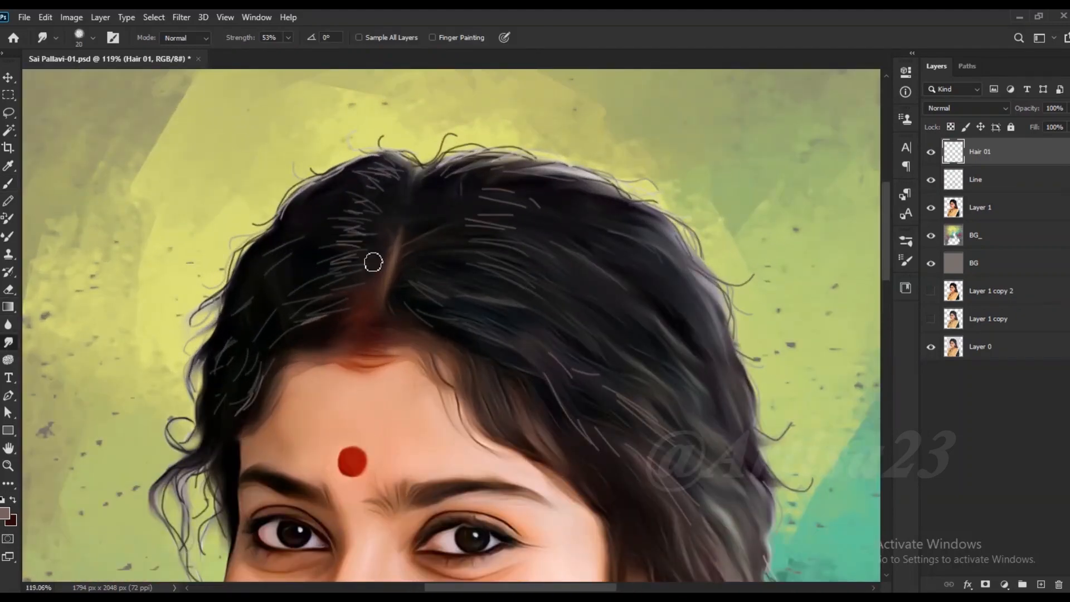
drag(371, 262, 303, 258)
drag(362, 234, 309, 238)
drag(371, 192, 336, 182)
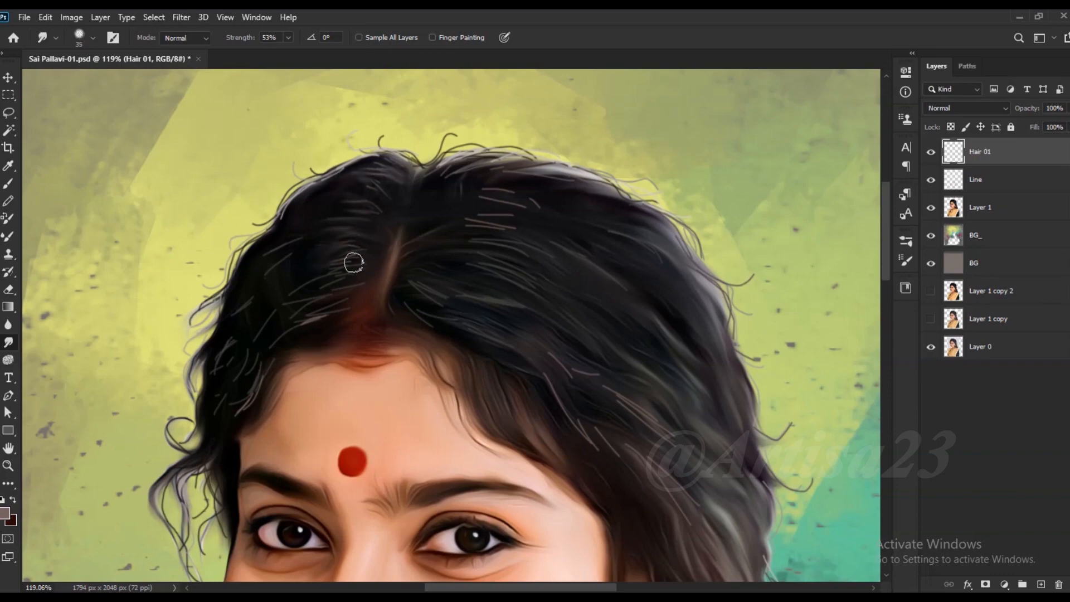
key(bracketright)
scroll(547, 217, down, 4)
key(ctrl+s)
Sample a dark hair tone and draw fine dark curls and flyaways along the hair's left edge and temple with a 2-pixel brush
click(8, 183)
scroll(332, 230, up, 6)
alt+click(330, 231)
drag(283, 400, 266, 446)
drag(239, 280, 272, 380)
scroll(272, 397, down, 3)
mouse_move(284, 272)
mouse_down()
mouse_move(260, 250)
mouse_move(240, 291)
mouse_up()
scroll(250, 293, down, 3)
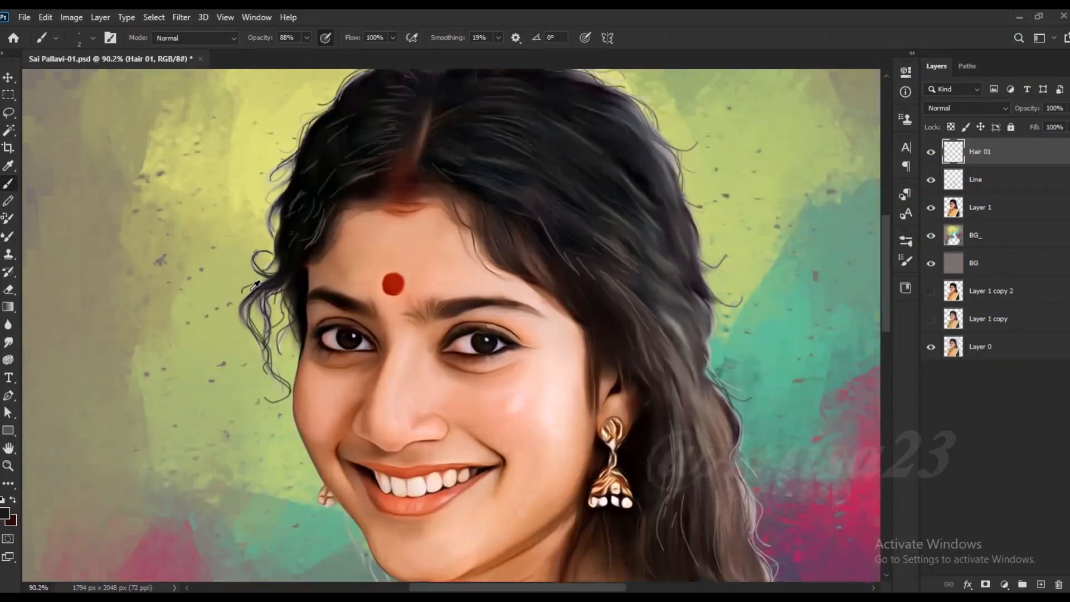
scroll(280, 218, up, 1)
drag(273, 220, 264, 254)
drag(289, 197, 271, 205)
scroll(301, 240, down, 3)
scroll(611, 310, up, 2)
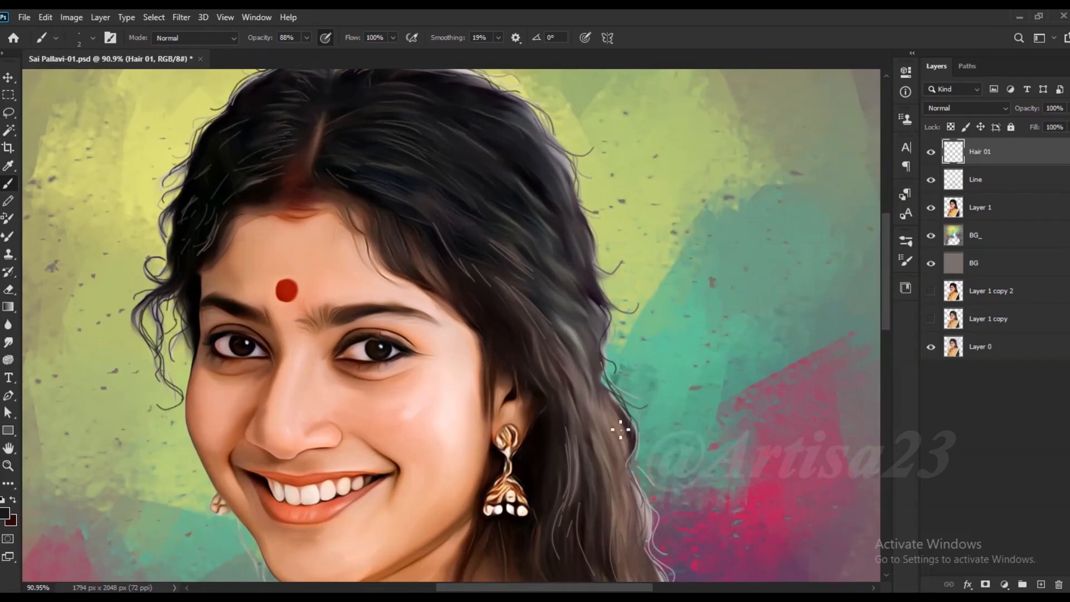
Draw dark loose strands falling over the neck below the earring with a 2-pixel brush
scroll(628, 446, down, 3)
scroll(579, 340, up, 2)
scroll(483, 451, up, 2)
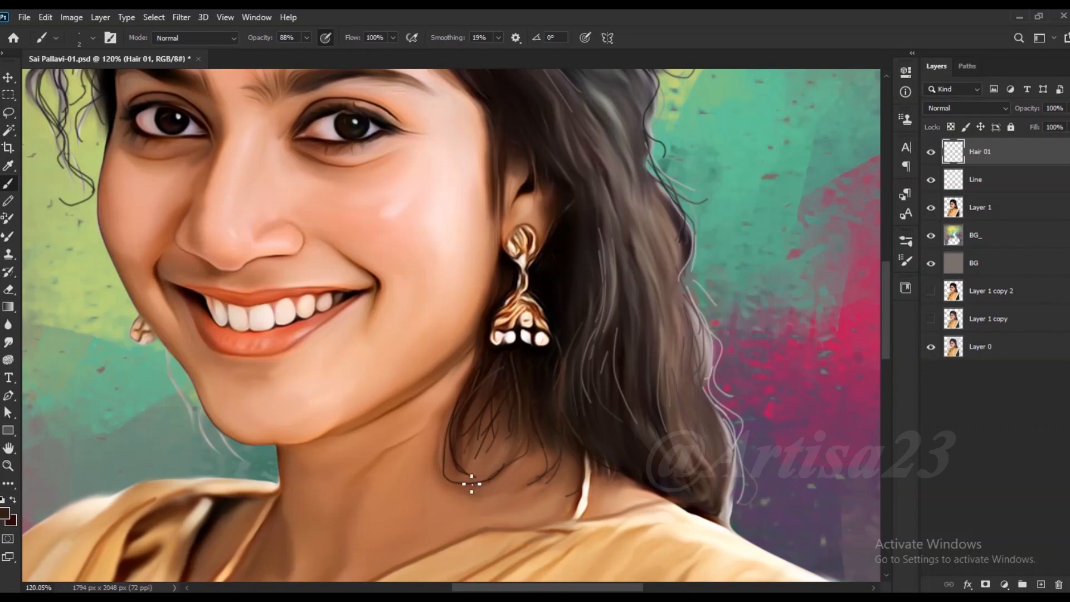
scroll(472, 483, down, 2)
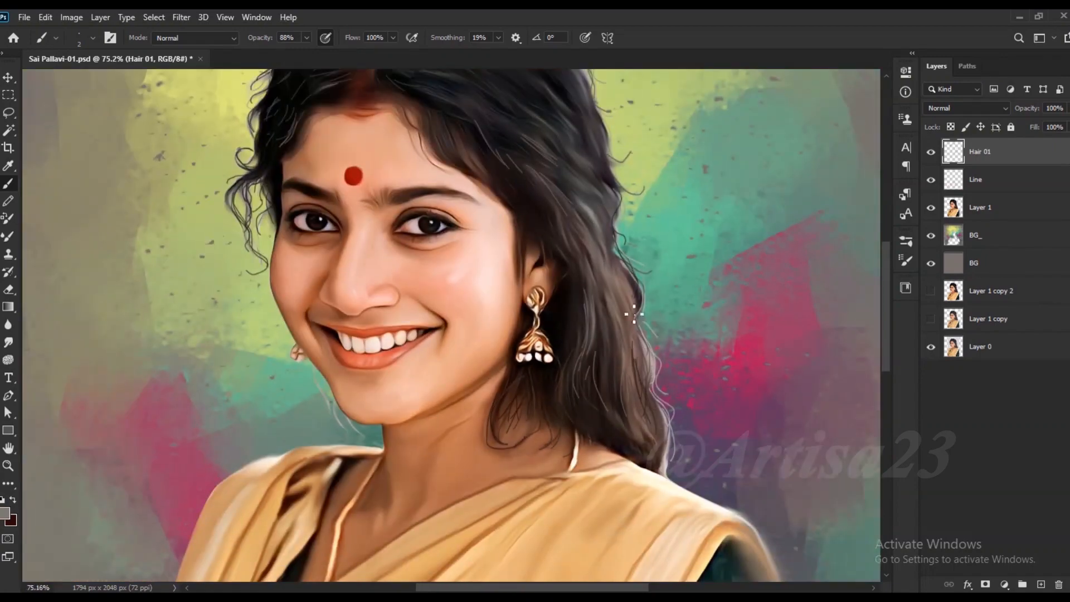
Add light grey strands to the hair lengths over the shoulder with a 2-pixel brush and save the file
scroll(635, 314, up, 2)
scroll(637, 408, down, 3)
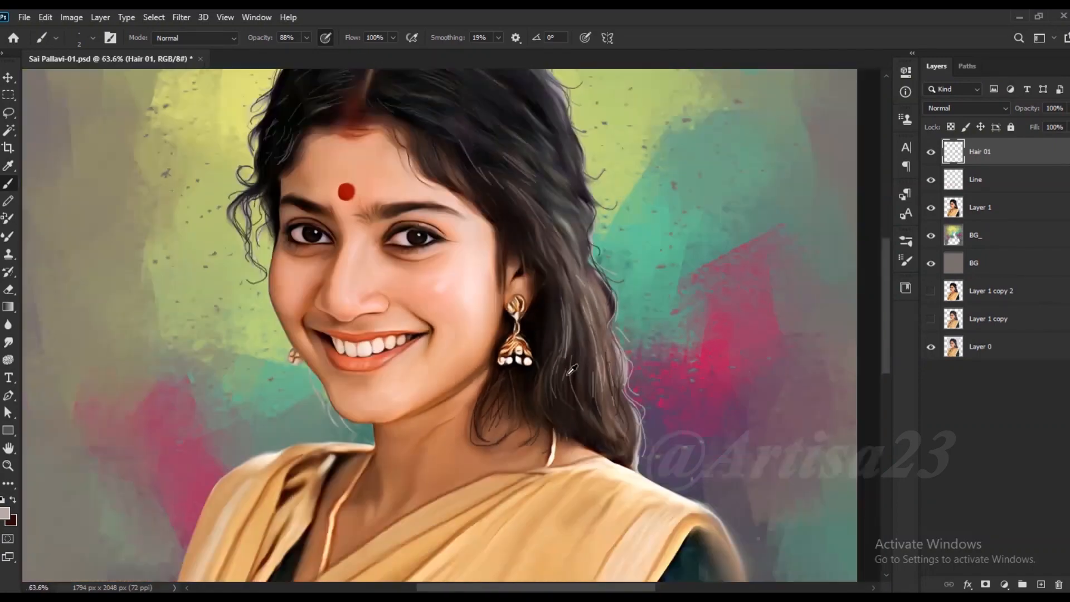
key(ctrl+s)
Add very fine grey strands across the crown with a 1-pixel brush and save the file
scroll(554, 311, up, 5)
scroll(555, 311, down, 2)
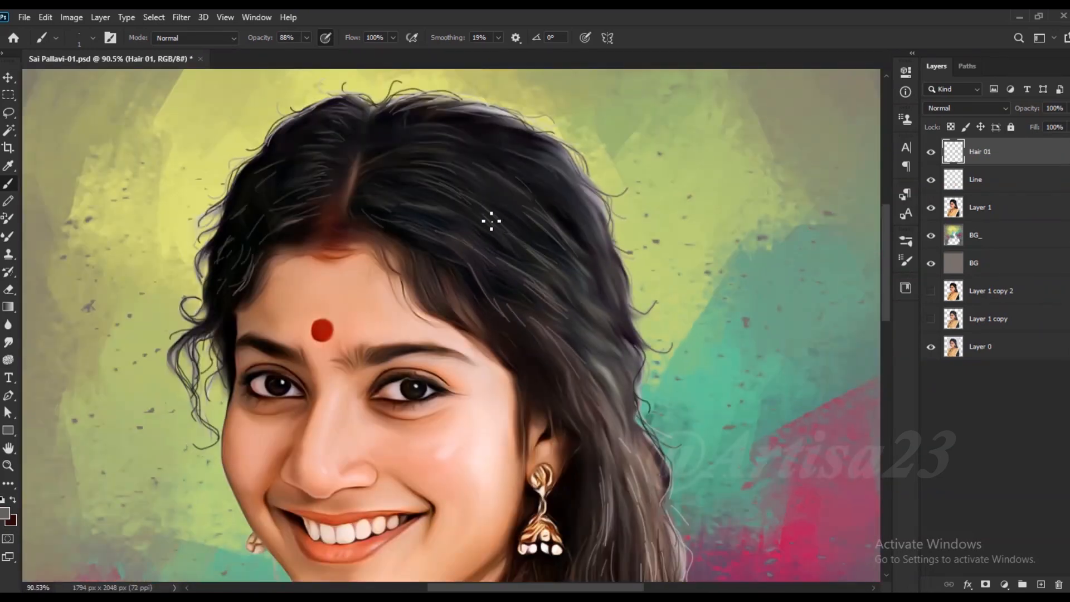
scroll(538, 172, down, 3)
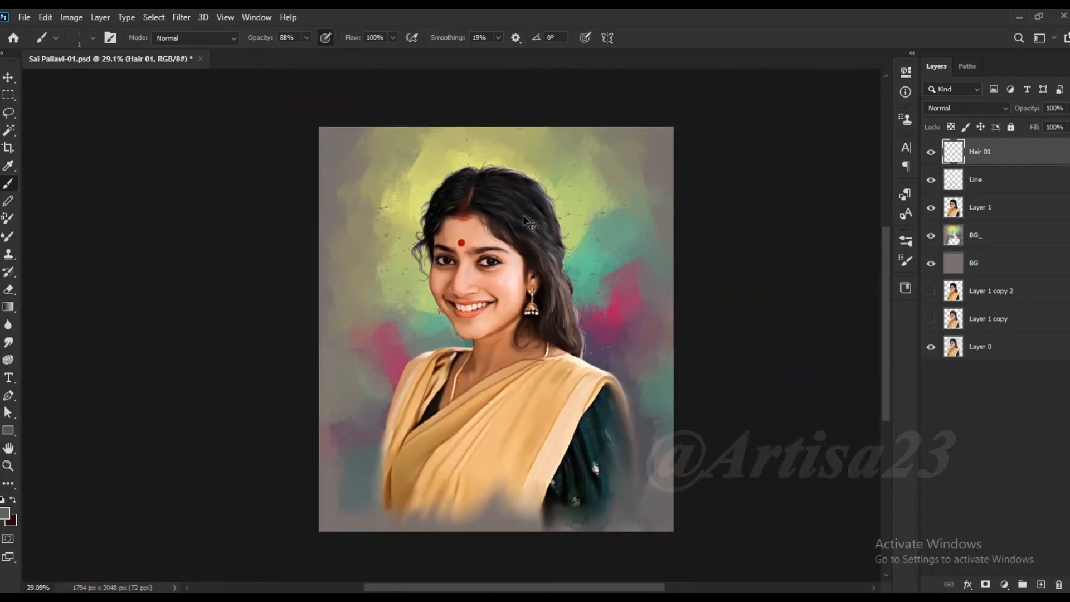
key(ctrl+s)
Draw short fine grey hairs inside both eyebrows with a 1-pixel brush
scroll(499, 226, up, 6)
scroll(494, 231, up, 1)
drag(483, 240, 553, 262)
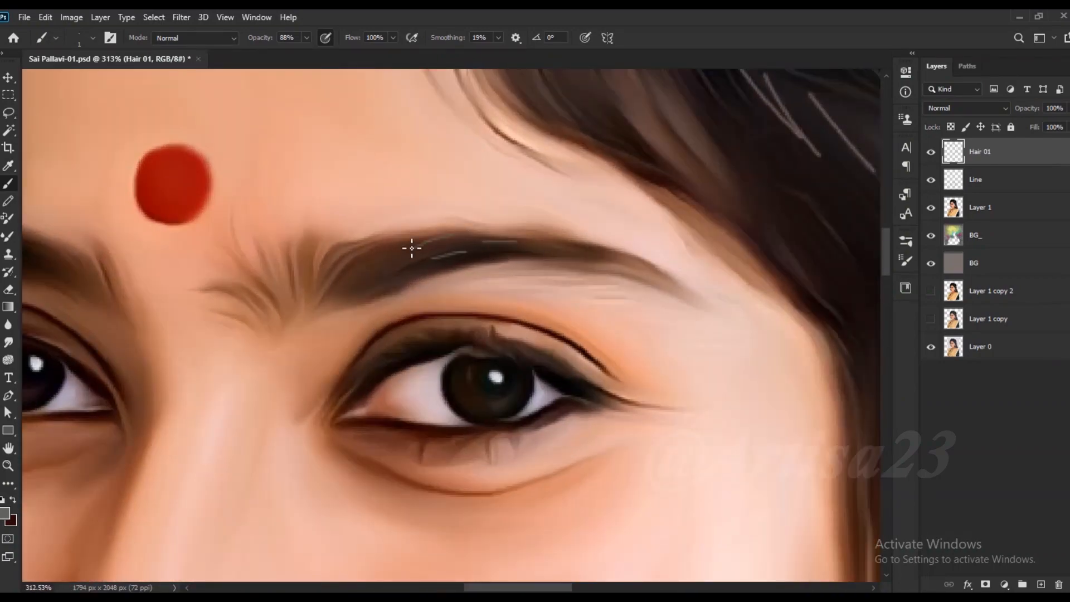
drag(484, 247, 508, 244)
scroll(484, 247, down, 3)
scroll(268, 251, up, 3)
drag(236, 238, 265, 255)
drag(265, 235, 280, 257)
drag(233, 230, 269, 251)
mouse_move(260, 227)
mouse_down()
mouse_move(300, 248)
mouse_move(202, 220)
mouse_up()
drag(216, 218, 184, 212)
Sample dark brown tones from the eyebrows and add fine dark hairs to both with a 1-pixel brush, and save the file
scroll(553, 234, right, 2)
alt+click(574, 244)
scroll(487, 316, down, 4)
scroll(696, 273, up, 3)
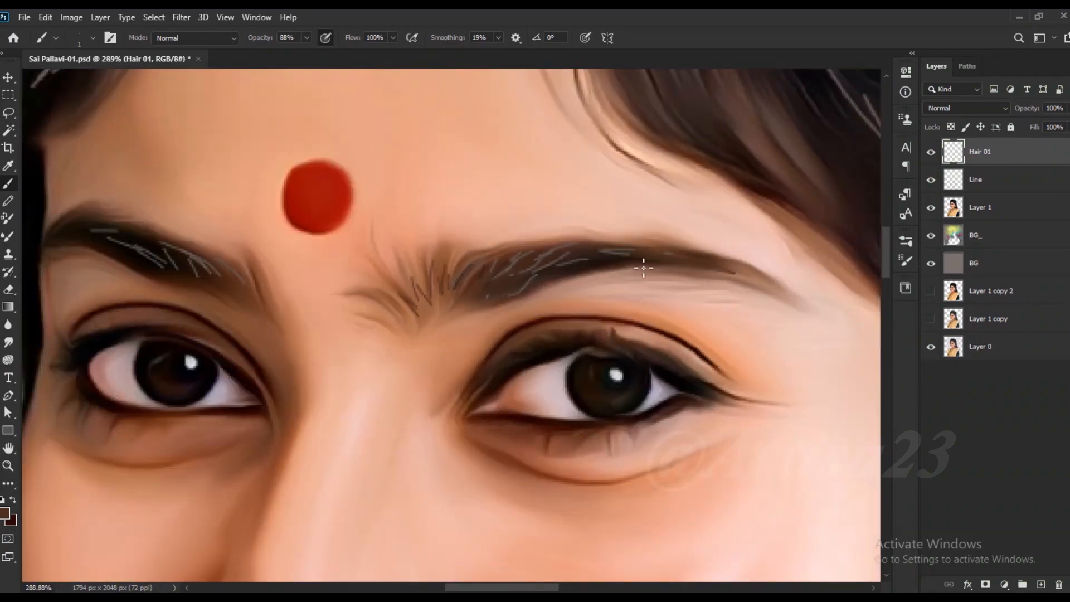
scroll(649, 262, up, 3)
alt+click(679, 243)
drag(574, 232, 621, 229)
scroll(696, 245, down, 4)
scroll(268, 276, up, 3)
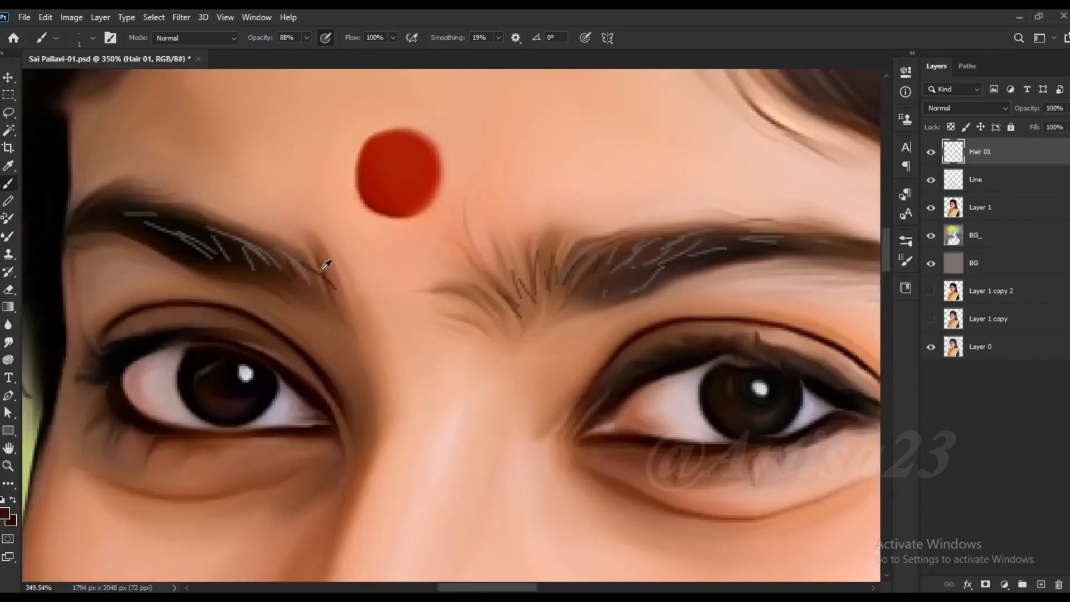
scroll(357, 295, down, 8)
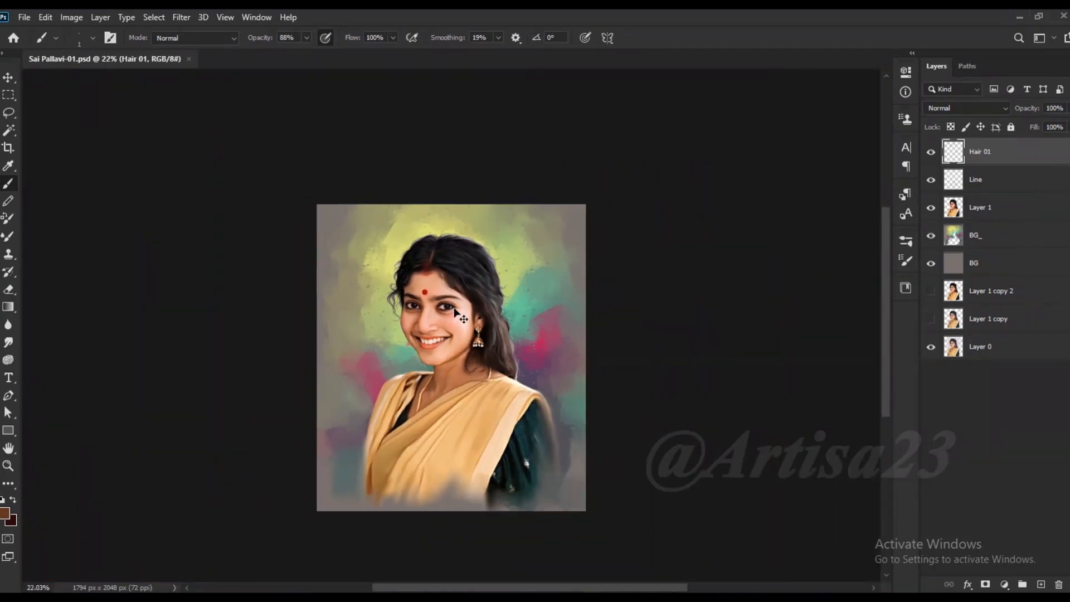
Add a new layer named Color 01 above Hair 01 and save the file
scroll(442, 294, up, 2)
scroll(442, 294, down, 1)
click(1041, 584)
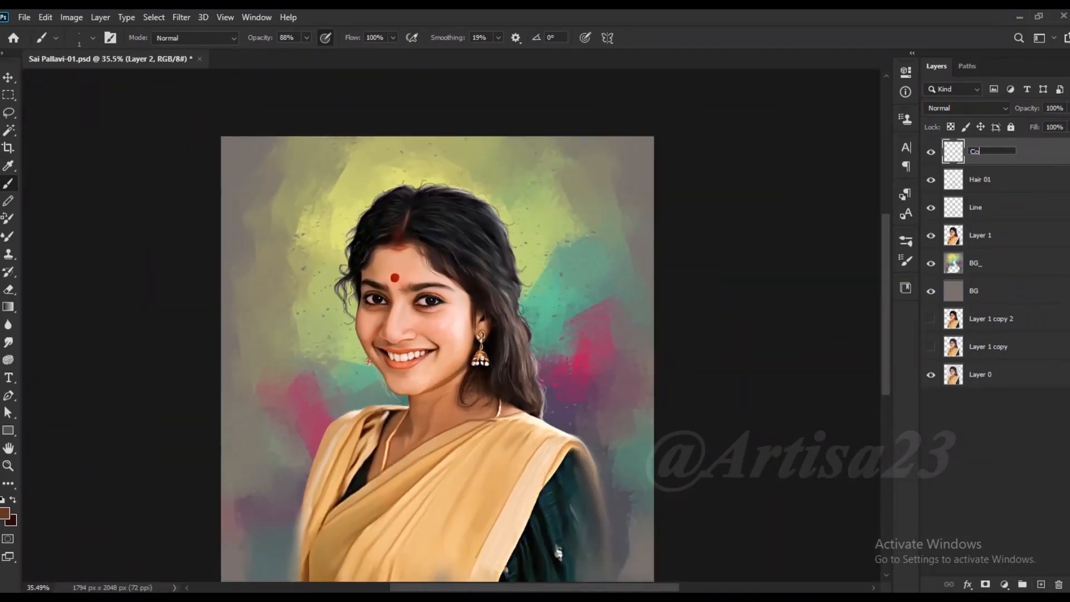
key(Return)
scroll(474, 153, down, 2)
key(ctrl+s)
Save a copy of the document as Sai Pallavi-01a.psd
click(24, 17)
click(42, 184)
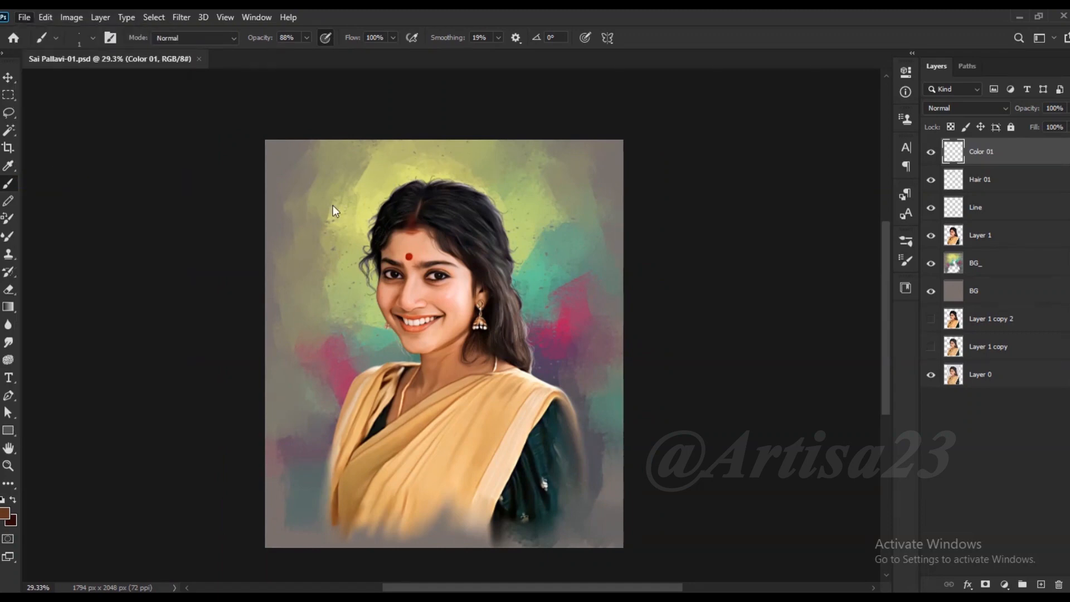
click(629, 240)
click(794, 545)
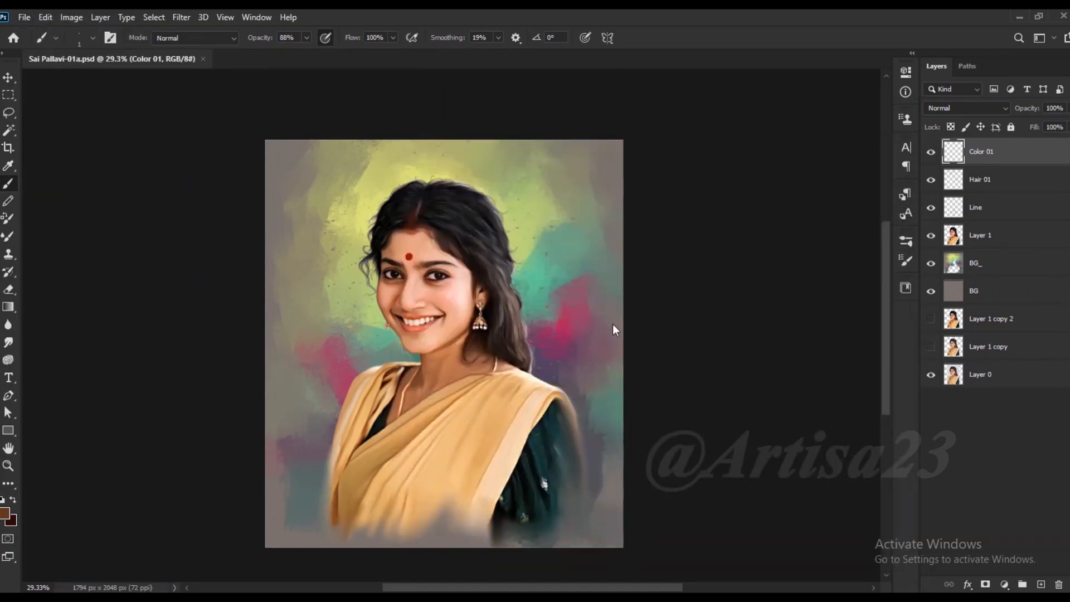
Load the outline of Layer 1 as a selection and choose a soft round brush at 16% opacity
scroll(613, 323, down, 1)
ctrl+click(956, 234)
click(906, 242)
click(761, 257)
click(872, 233)
click(307, 38)
drag(284, 53, 262, 53)
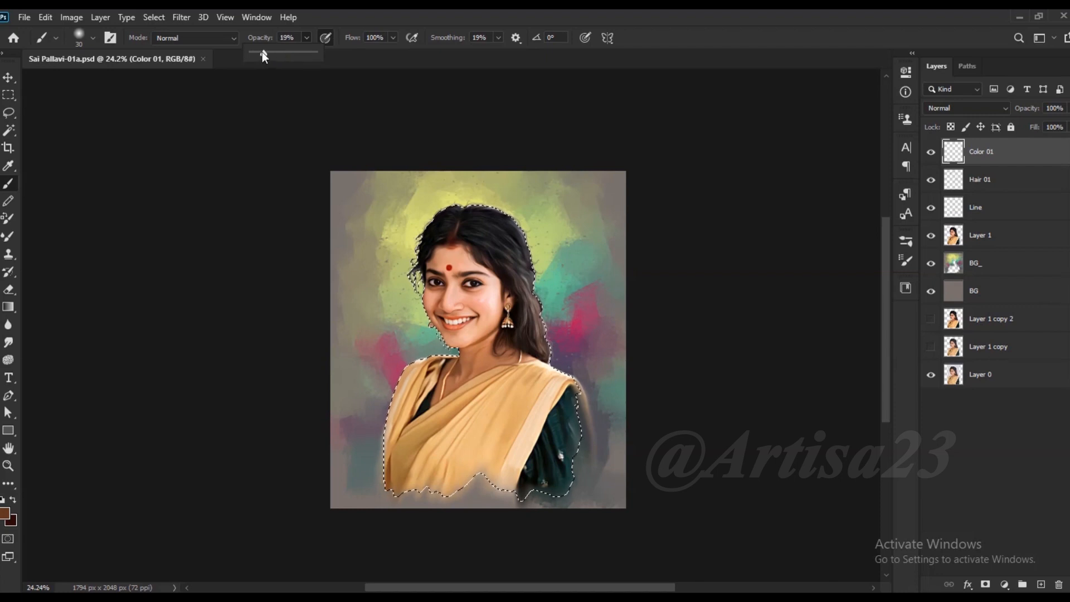
Set the foreground colour to dark red 7d0000 and the Color 01 layer's blend mode to Color
scroll(490, 304, up, 2)
click(4, 513)
drag(807, 519, 817, 347)
click(788, 445)
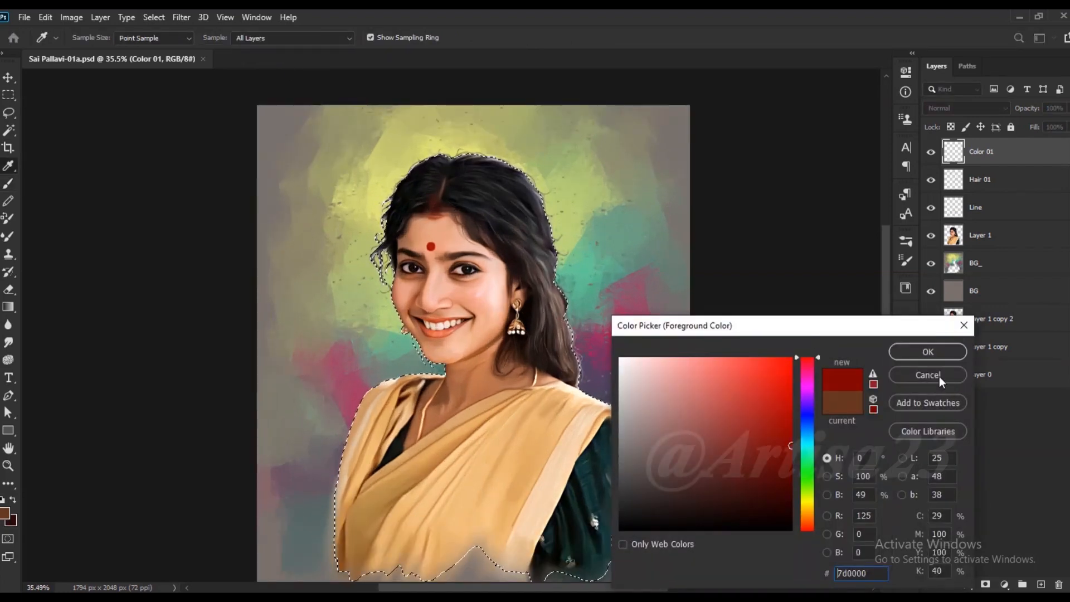
click(928, 351)
click(967, 109)
click(948, 426)
Paint a soft red blush on the cheeks and chin with a brush of about 100 pixels at 16% opacity
key(bracketright)
key(bracketright)
key(bracketright)
key(bracketright)
key(bracketright)
key(bracketright)
key(bracketright)
key(bracketright)
key(bracketright)
key(bracketright)
drag(478, 296, 404, 301)
key(bracketleft)
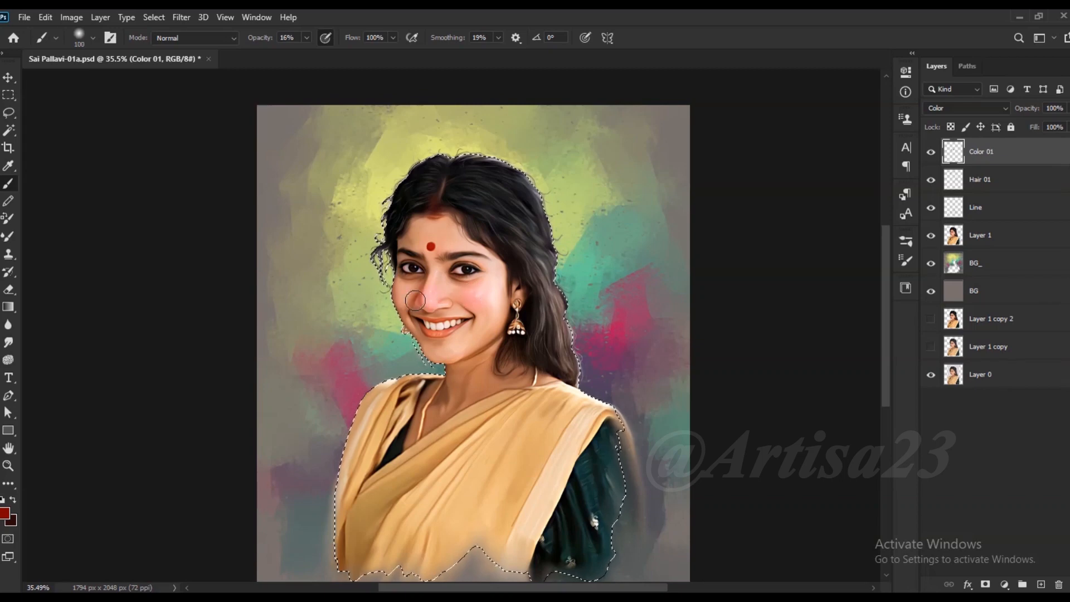
drag(452, 352, 436, 355)
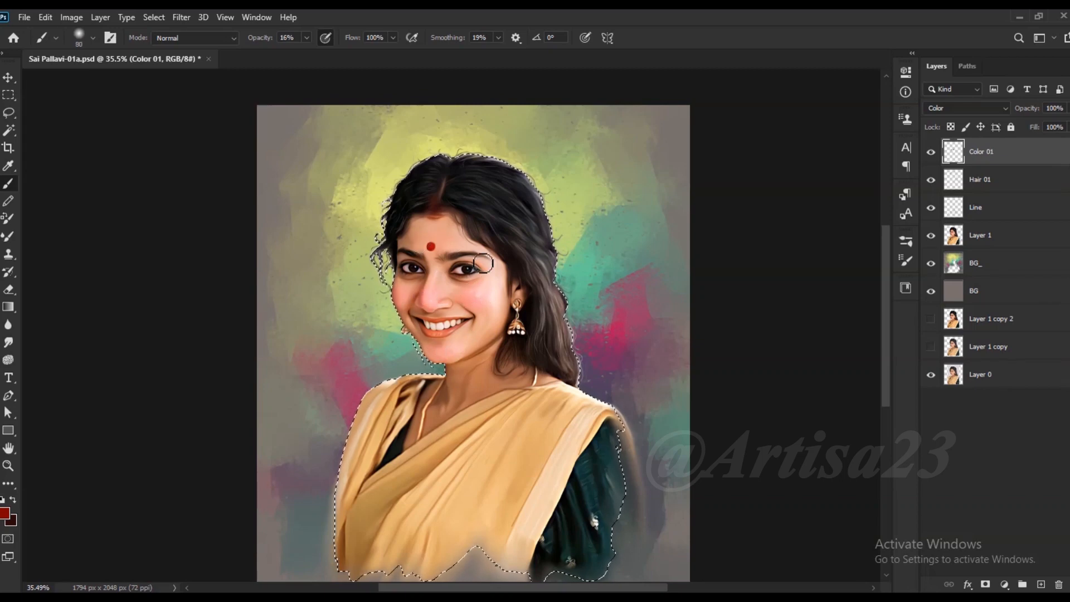
Build up the red tint on the nose, forehead and around the mouth with smaller soft brushes at 16% opacity
key(bracketleft)
key(bracketleft)
key(bracketleft)
key(bracketleft)
key(bracketleft)
key(bracketleft)
scroll(451, 266, up, 2)
scroll(455, 271, up, 1)
key(bracketright)
key(bracketright)
key(bracketright)
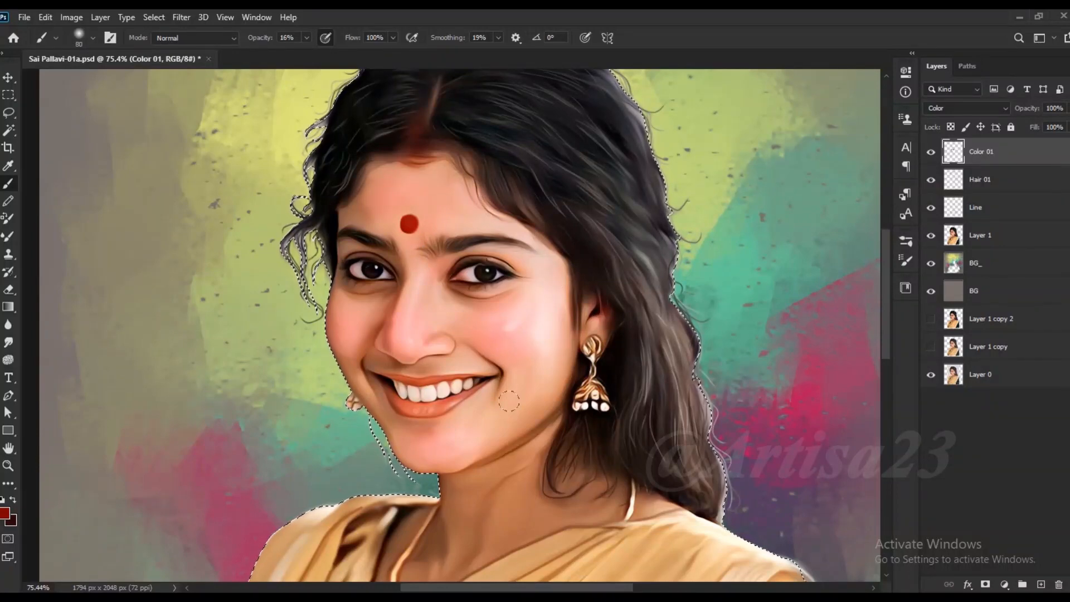
Paint the red tint onto the ear, neck and chest, and blend the tinted skin with the Smudge tool at 53% strength
key(bracketleft)
key(bracketleft)
scroll(490, 245, down, 1)
key(bracketright)
key(bracketright)
key(bracketright)
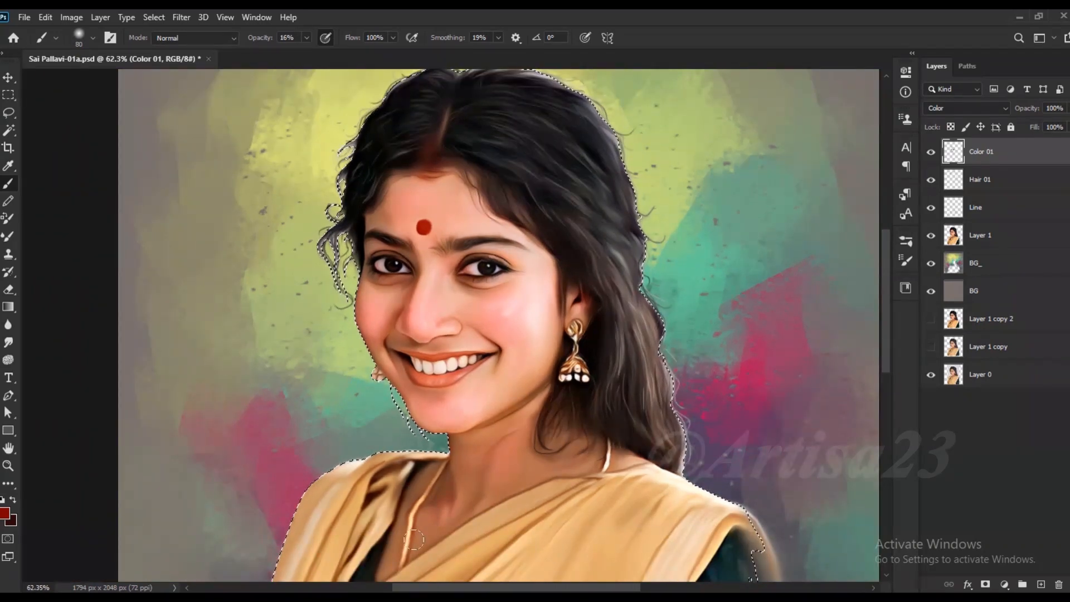
scroll(384, 446, down, 1)
key(r)
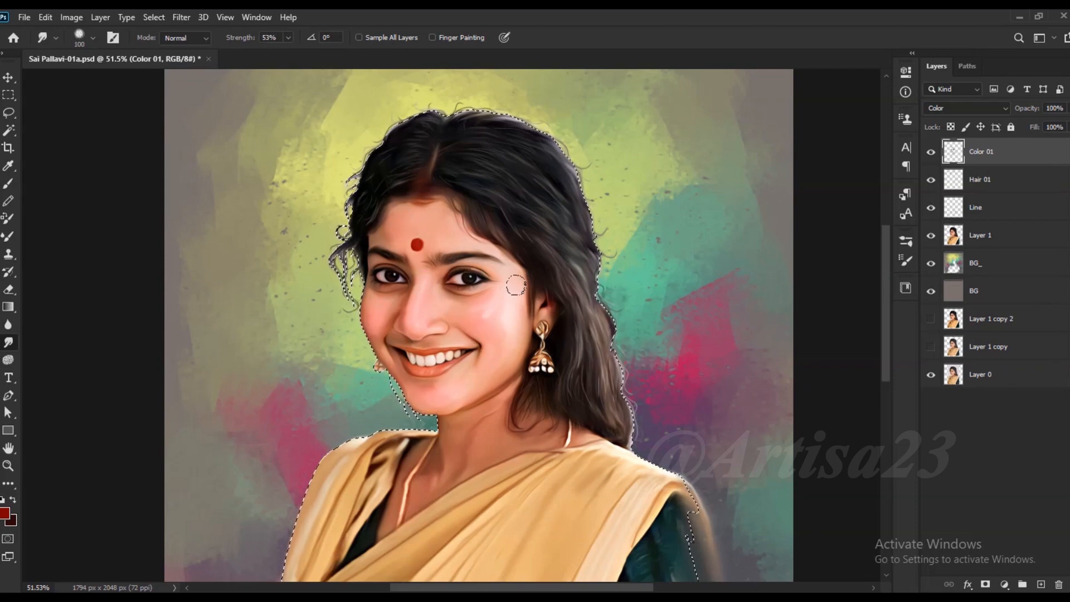
Add a new layer named Color 02 above Color 01
click(1040, 584)
double_click(982, 151)
text(Color 02)
key(Return)
Set the foreground colour to golden orange f8b32f and the Color 02 layer's blend mode to Color
click(5, 514)
drag(808, 509, 808, 512)
click(759, 362)
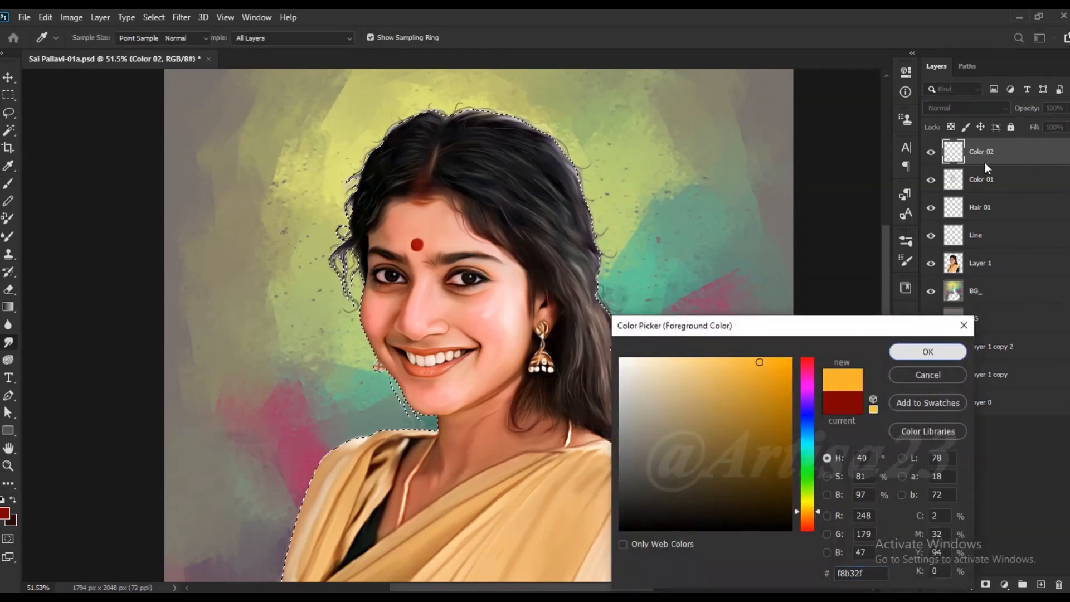
click(928, 352)
click(966, 108)
click(950, 424)
Paint a golden tint over the forehead, jaw, neck and saree folds with soft brushes of 70 to 150 pixels at 16% opacity
key(b)
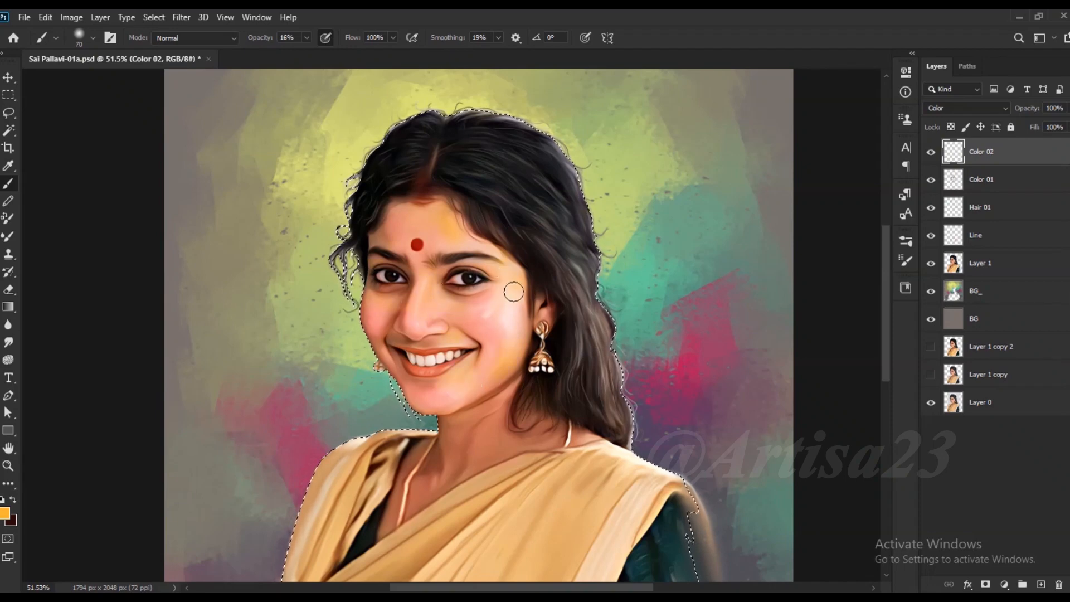
scroll(480, 222, down, 3)
key(bracketright)
key(bracketright)
key(bracketright)
key(bracketright)
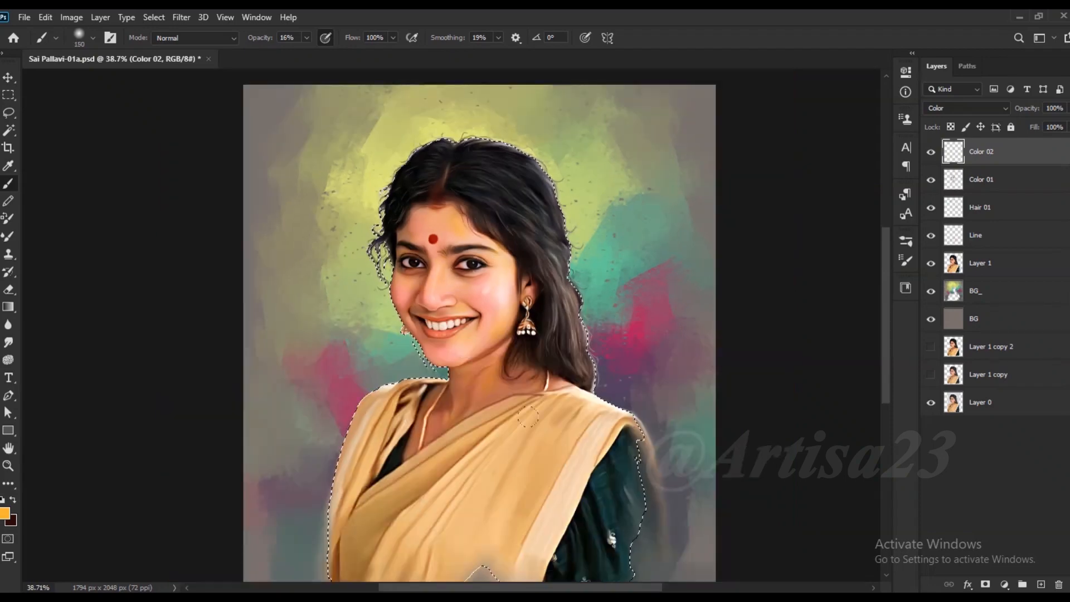
key(bracketleft)
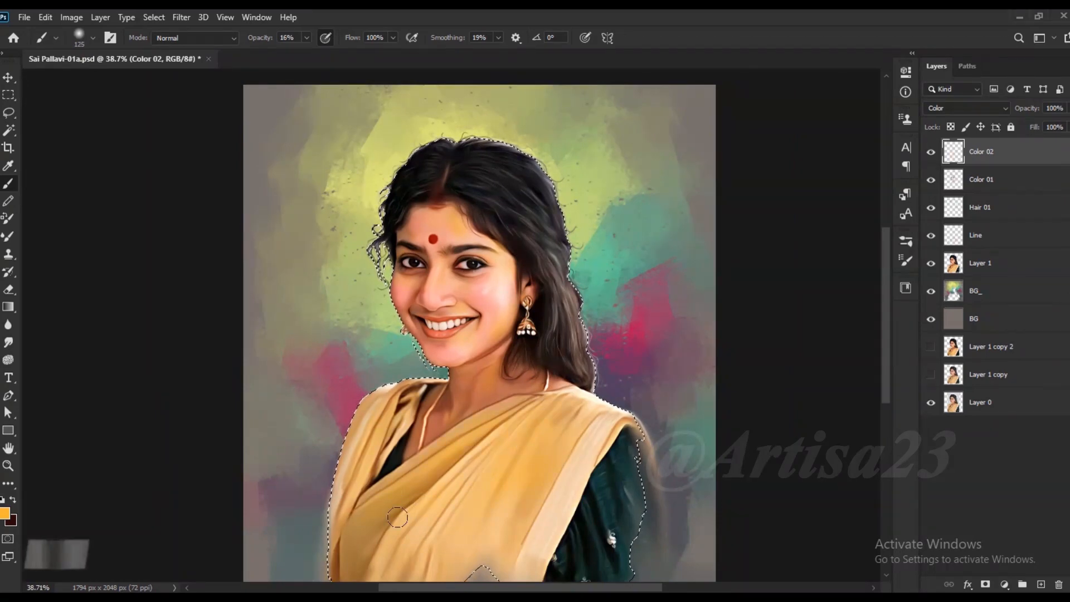
Blend the golden tint over the saree and face with the Smudge tool at 53% strength, using sizes down to 90 pixels, and save
click(8, 342)
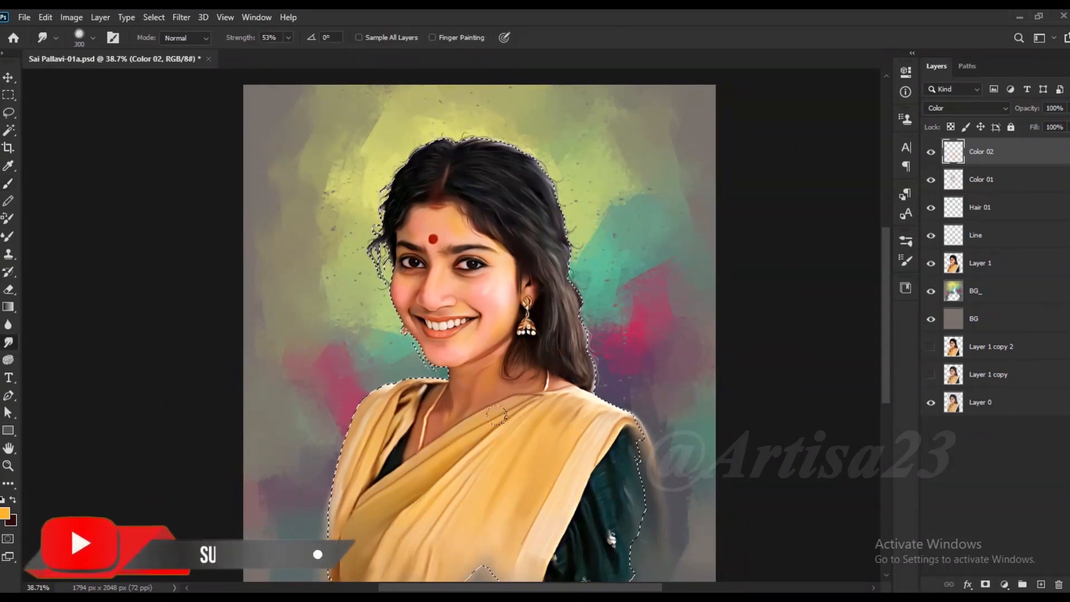
key(bracketleft)
key(bracketleft)
key(bracketleft)
key(bracketleft)
key(bracketleft)
key(bracketleft)
key(bracketleft)
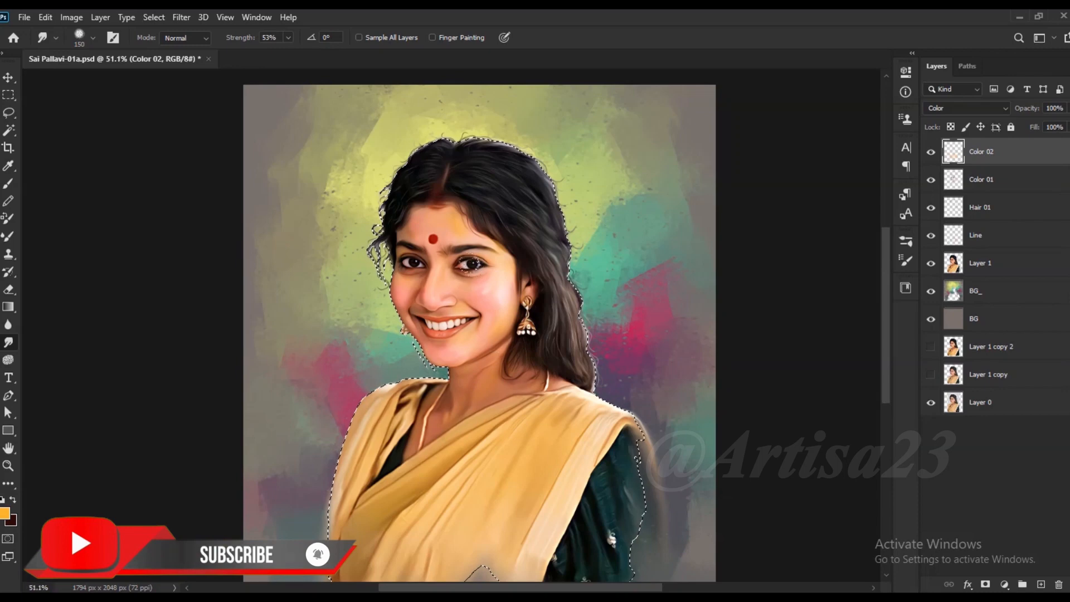
scroll(484, 270, up, 2)
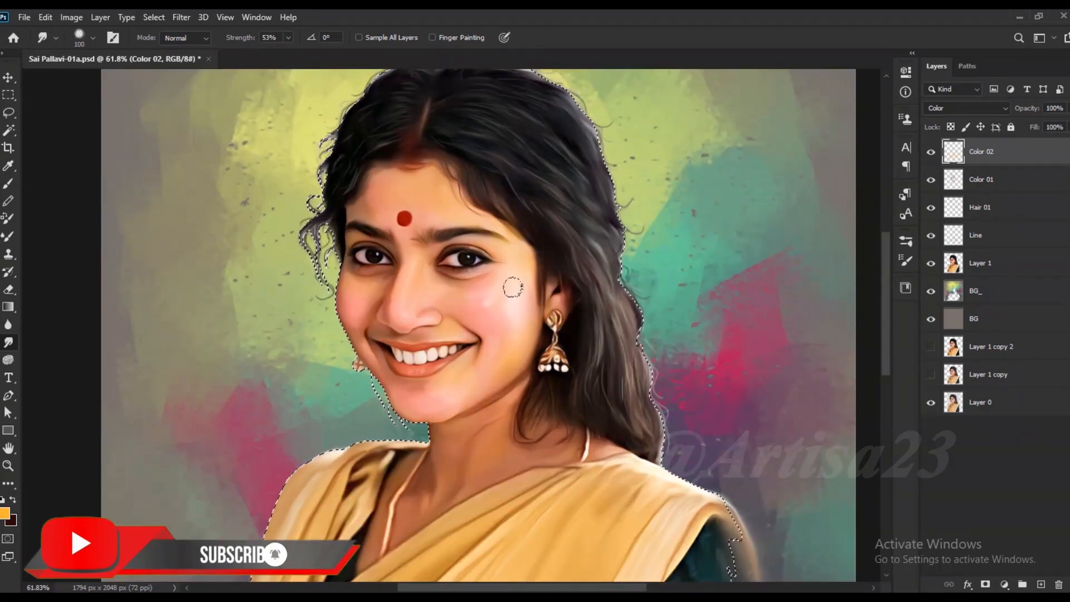
key(bracketright)
key(bracketright)
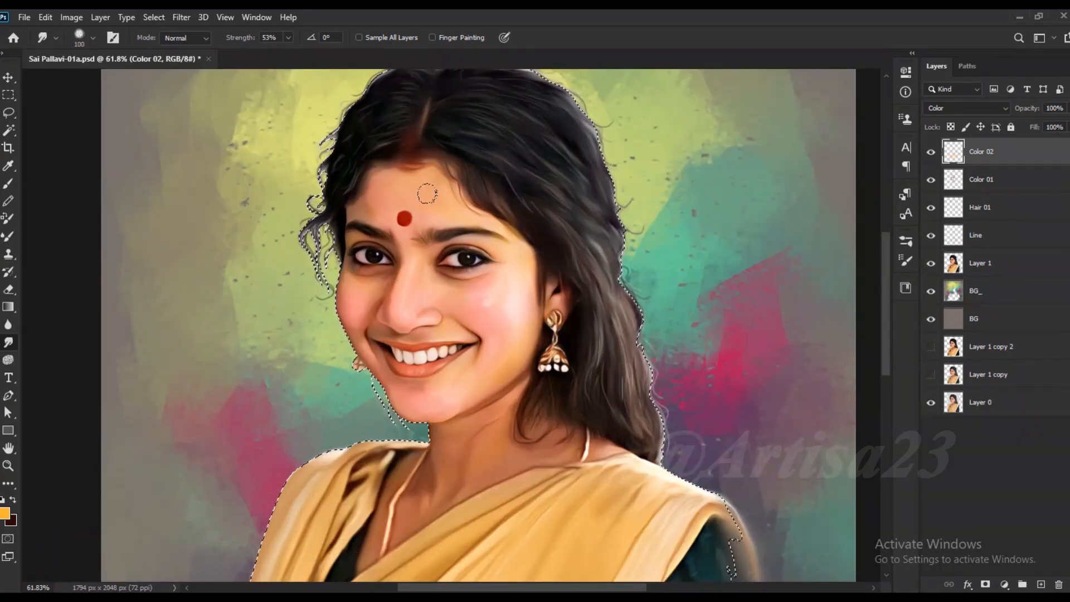
key(bracketleft)
key(bracketleft)
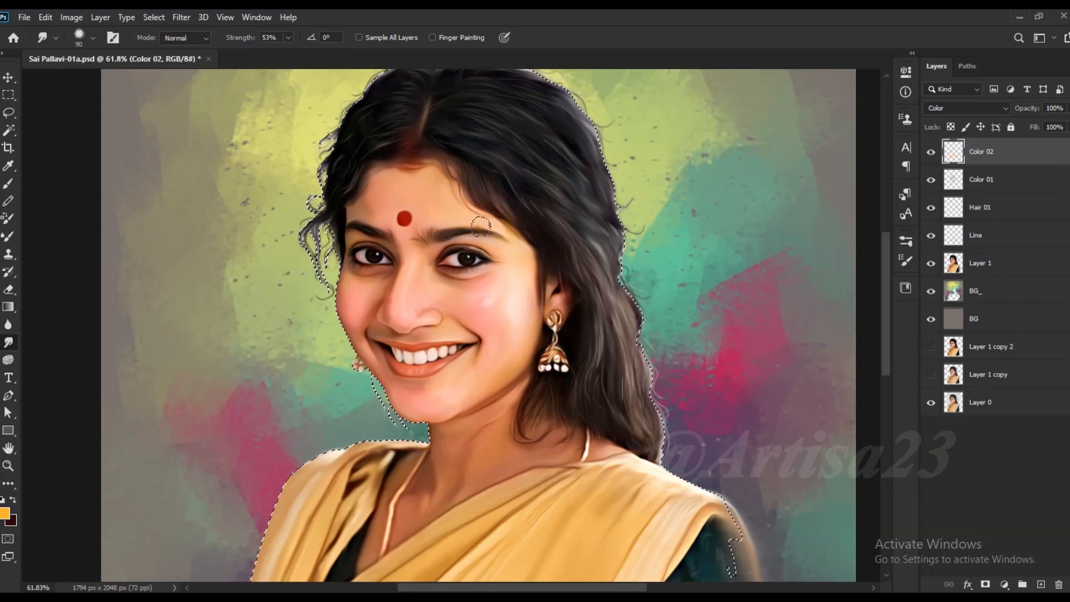
scroll(408, 200, up, 1)
scroll(406, 167, up, 1)
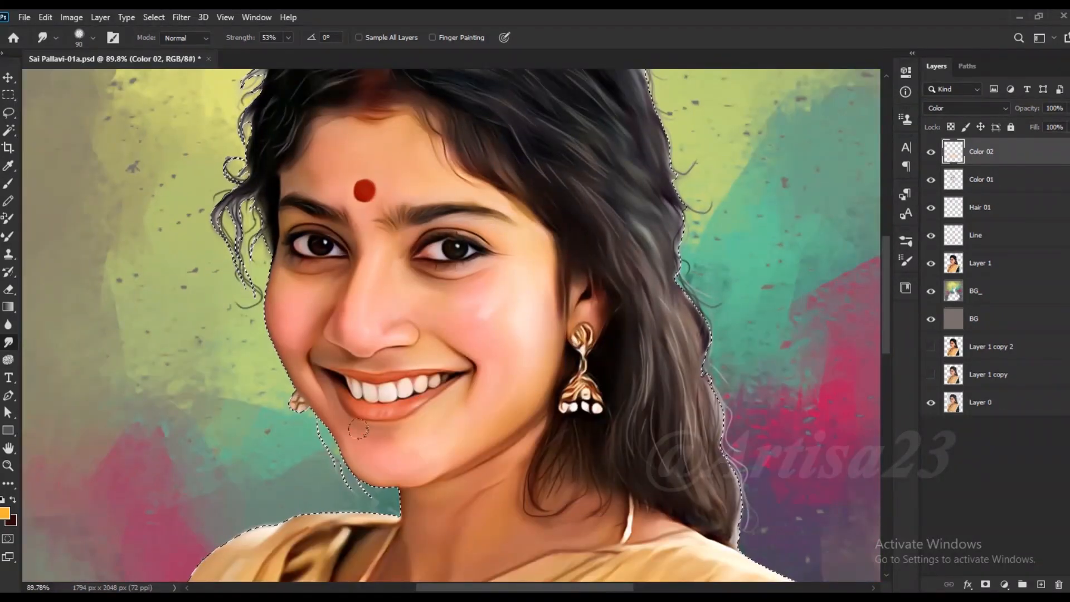
key(ctrl+s)
Add a new layer named Furr 01 above Hair 01
scroll(399, 332, down, 4)
scroll(407, 334, up, 3)
click(990, 235)
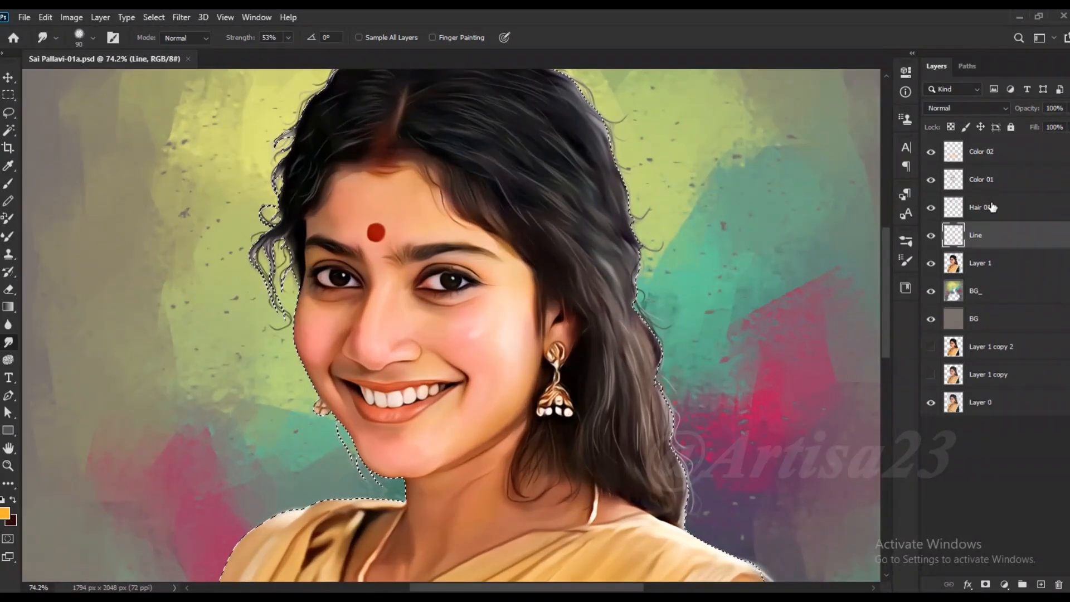
click(991, 208)
click(1040, 585)
double_click(981, 207)
text(Furr 01)
key(Return)
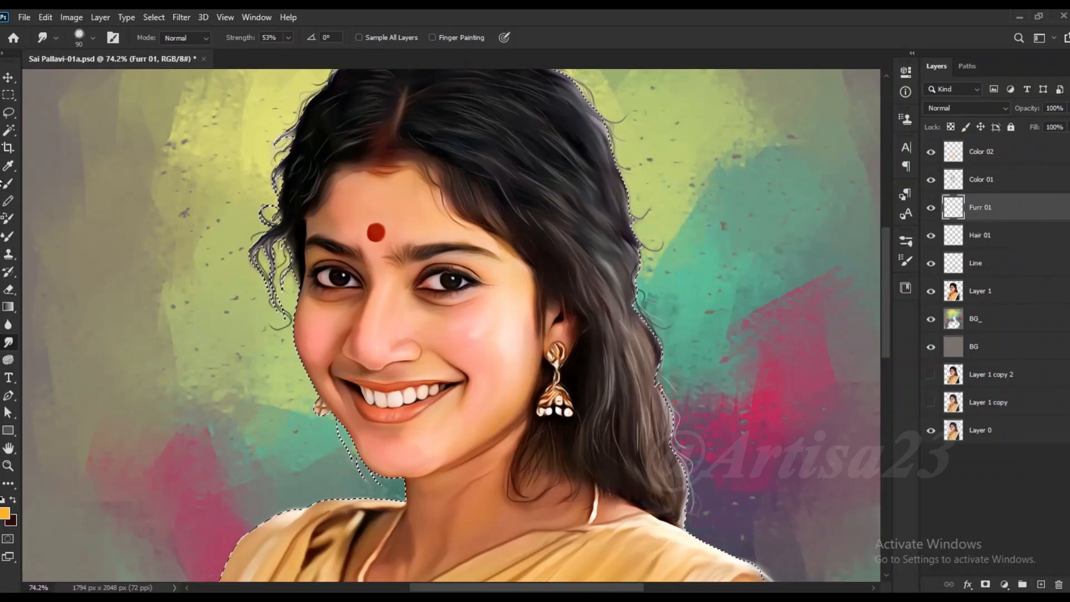
Set up a 2-pixel brush at 65% opacity and sample black from the eye as the foreground colour
key(b)
key(F5)
click(778, 273)
key(F5)
click(307, 37)
drag(306, 53, 336, 55)
scroll(453, 272, up, 6)
click(455, 225)
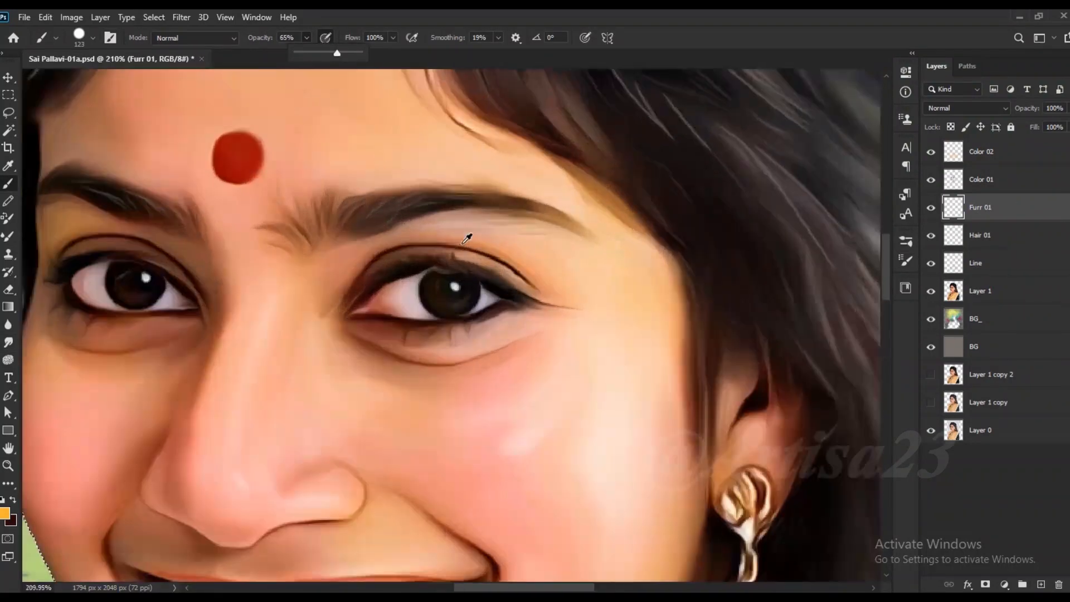
key(bracketleft)
key(bracketleft)
key(bracketleft)
key(bracketleft)
key(bracketleft)
key(bracketleft)
key(bracketleft)
scroll(461, 264, up, 3)
alt+click(469, 267)
Paint short black upper eyelashes along the lid of the eye on the portrait's right side
drag(458, 262, 466, 255)
mouse_move(483, 268)
mouse_down()
mouse_move(512, 261)
mouse_move(533, 281)
mouse_up()
drag(421, 261, 434, 247)
mouse_move(403, 259)
mouse_down()
mouse_move(407, 247)
mouse_move(390, 244)
mouse_up()
drag(365, 267, 358, 259)
drag(541, 308, 580, 306)
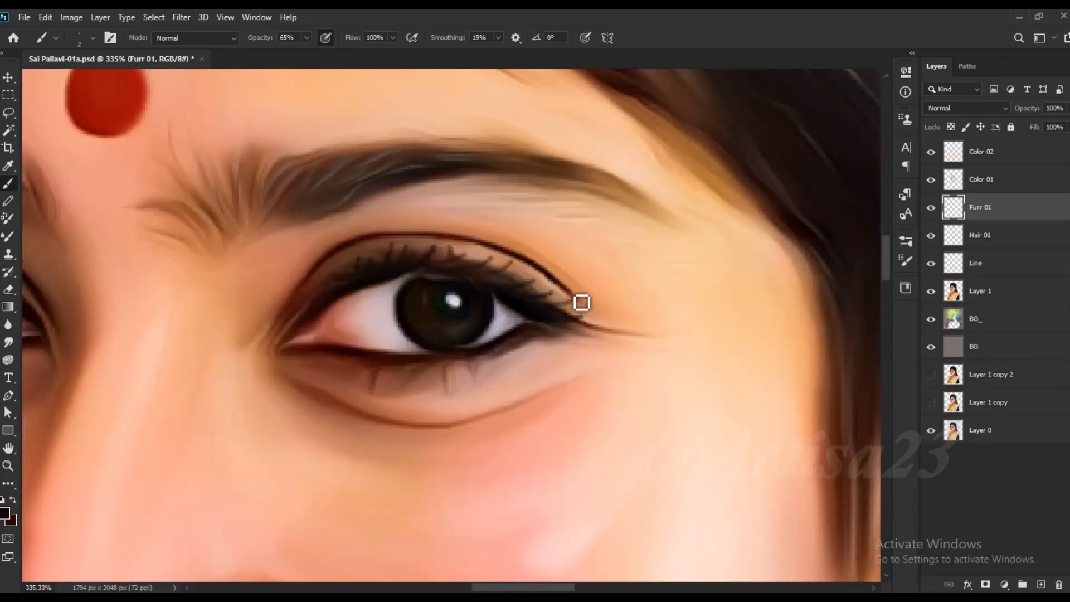
Paint matching upper eyelashes on the eye on the portrait's left side with the 2-pixel brush
scroll(581, 306, down, 7)
scroll(359, 279, up, 6)
scroll(359, 278, down, 2)
scroll(135, 295, up, 2)
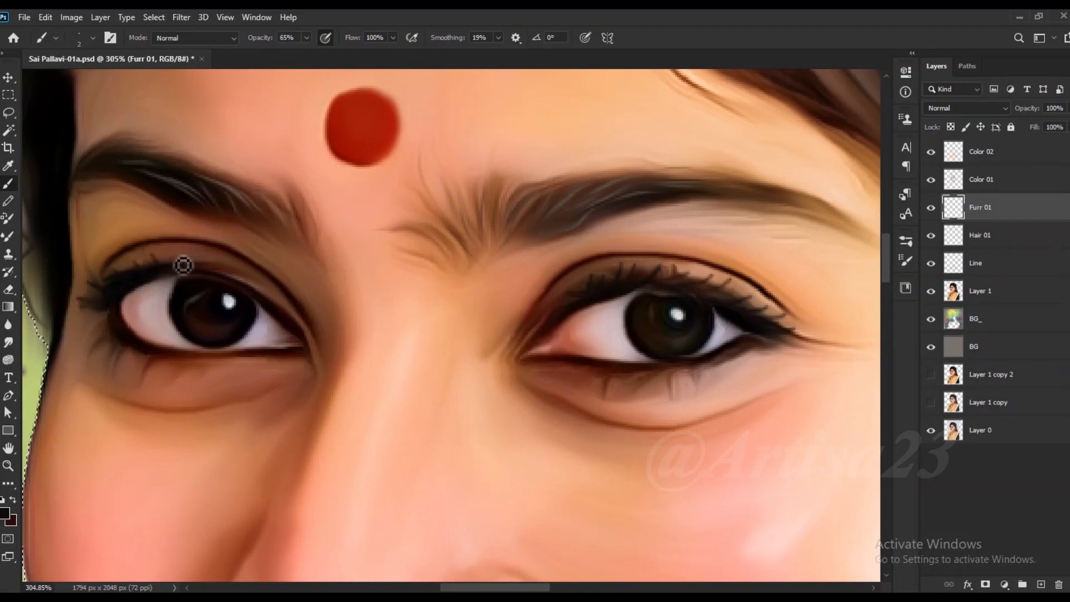
scroll(244, 279, up, 2)
mouse_move(174, 272)
mouse_down()
mouse_move(242, 270)
mouse_move(275, 305)
mouse_up()
mouse_move(238, 277)
mouse_down()
mouse_move(235, 262)
mouse_move(257, 272)
mouse_up()
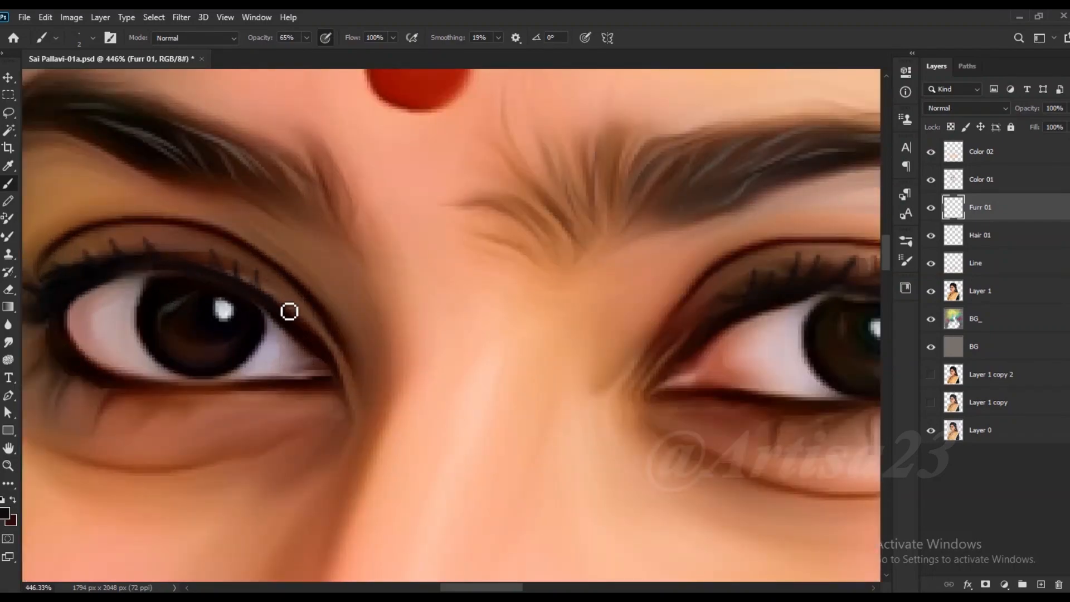
Paint fine lower eyelashes under the portrait's left-side eye with a 1-pixel brush
scroll(317, 270, down, 3)
scroll(234, 341, up, 4)
key([)
mouse_move(232, 350)
mouse_down()
mouse_move(217, 385)
mouse_move(200, 365)
mouse_up()
drag(180, 356, 164, 368)
mouse_move(140, 356)
mouse_down()
mouse_move(134, 369)
mouse_move(112, 361)
mouse_up()
mouse_move(223, 357)
mouse_down()
mouse_move(215, 377)
mouse_move(265, 376)
mouse_move(240, 363)
mouse_up()
mouse_move(304, 357)
mouse_down()
mouse_move(286, 362)
mouse_move(315, 359)
mouse_up()
Paint fine lower eyelashes along the lower lid of the portrait's right-side eye with the 1-pixel brush
scroll(189, 349, down, 3)
drag(501, 335, 279, 348)
scroll(643, 341, up, 3)
mouse_move(620, 391)
mouse_down()
mouse_move(629, 428)
mouse_move(654, 413)
mouse_up()
mouse_move(663, 391)
mouse_down()
mouse_move(671, 408)
mouse_move(691, 399)
mouse_up()
drag(707, 375, 717, 386)
drag(723, 368, 728, 379)
drag(771, 345, 781, 351)
mouse_move(794, 340)
mouse_down()
mouse_move(807, 349)
mouse_move(768, 367)
mouse_up()
mouse_move(743, 360)
mouse_down()
mouse_move(750, 372)
mouse_move(708, 402)
mouse_up()
mouse_move(624, 390)
mouse_down()
mouse_move(629, 410)
mouse_move(542, 415)
mouse_up()
drag(469, 386, 477, 397)
drag(448, 382, 456, 392)
scroll(494, 337, down, 3)
scroll(669, 313, down, 2)
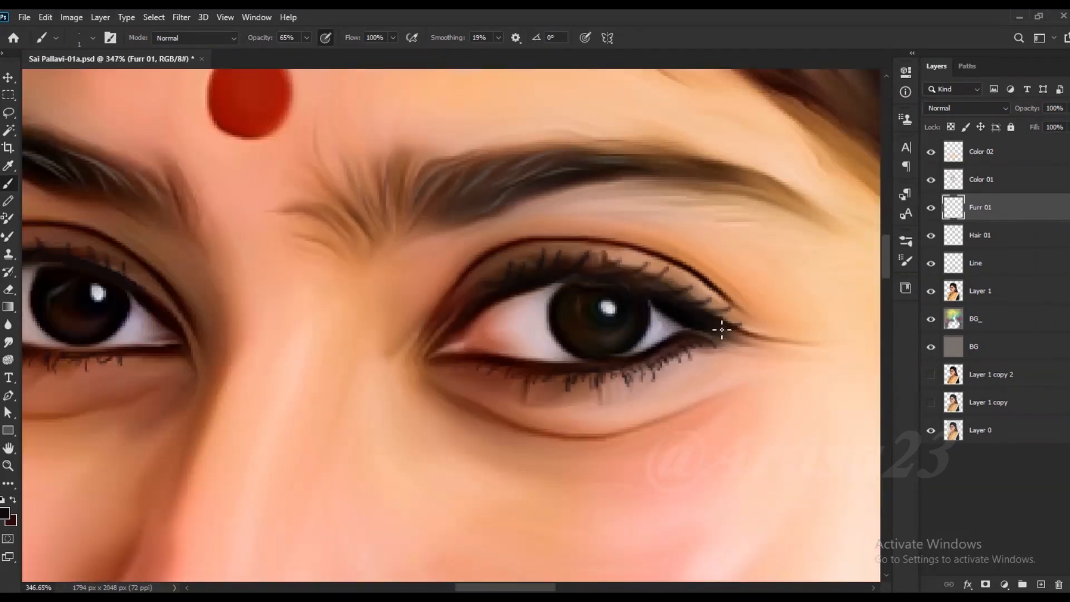
Add lashes at the outer corner of the portrait's left-side eye and save the document
scroll(783, 322, down, 4)
scroll(335, 299, up, 6)
drag(319, 305, 289, 292)
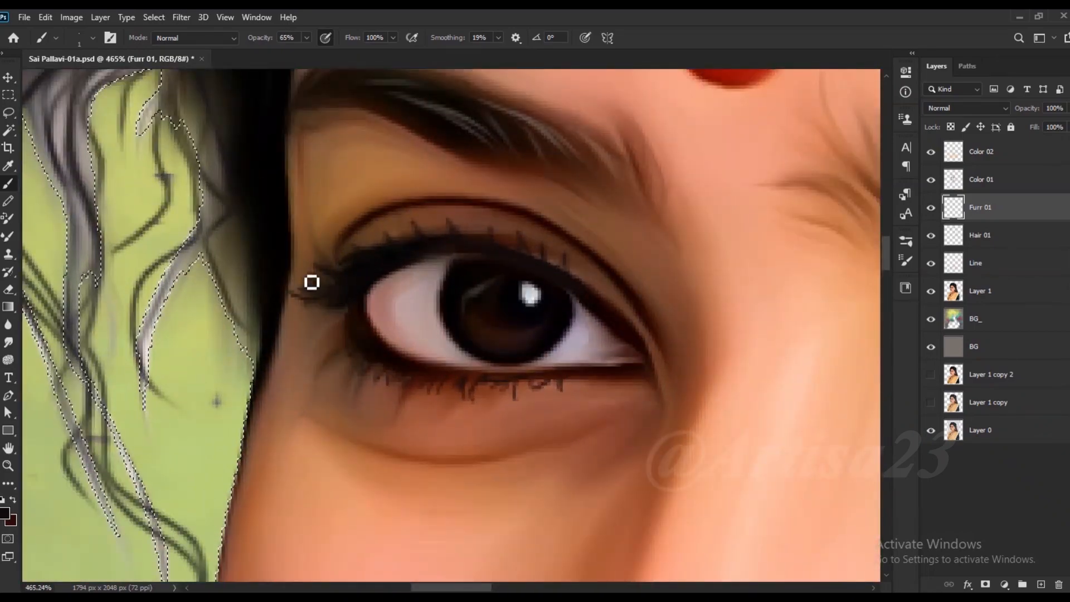
scroll(393, 272, down, 8)
scroll(393, 271, down, 5)
key(ctrl+s)
scroll(384, 284, up, 2)
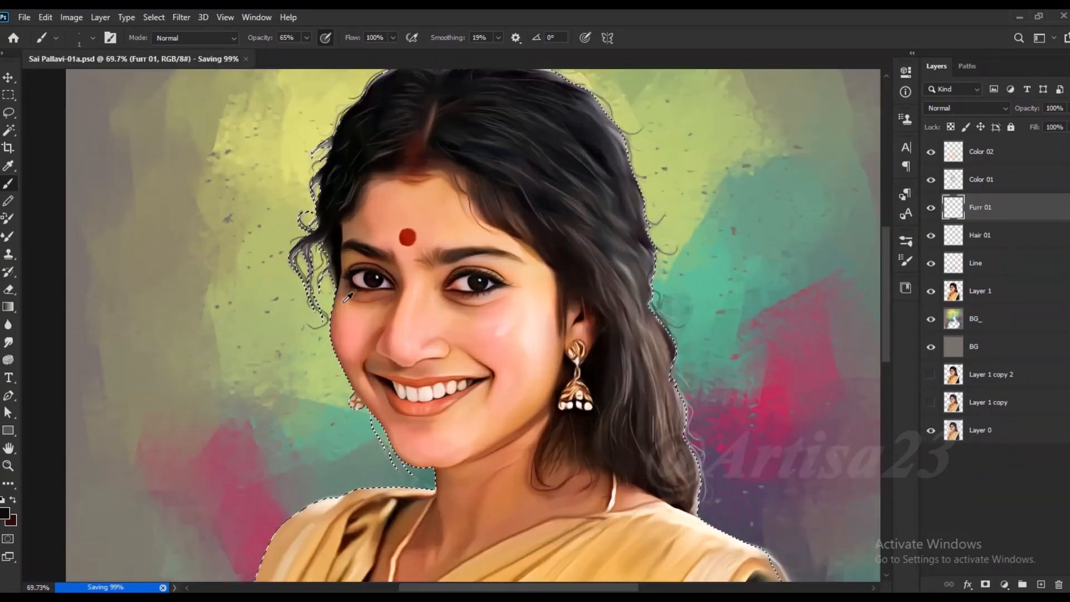
On the Line layer, paint thin reddish-brown strokes into the lower part of both irises with the 1-pixel brush
click(981, 263)
scroll(457, 285, up, 7)
scroll(495, 310, up, 7)
alt+click(511, 321)
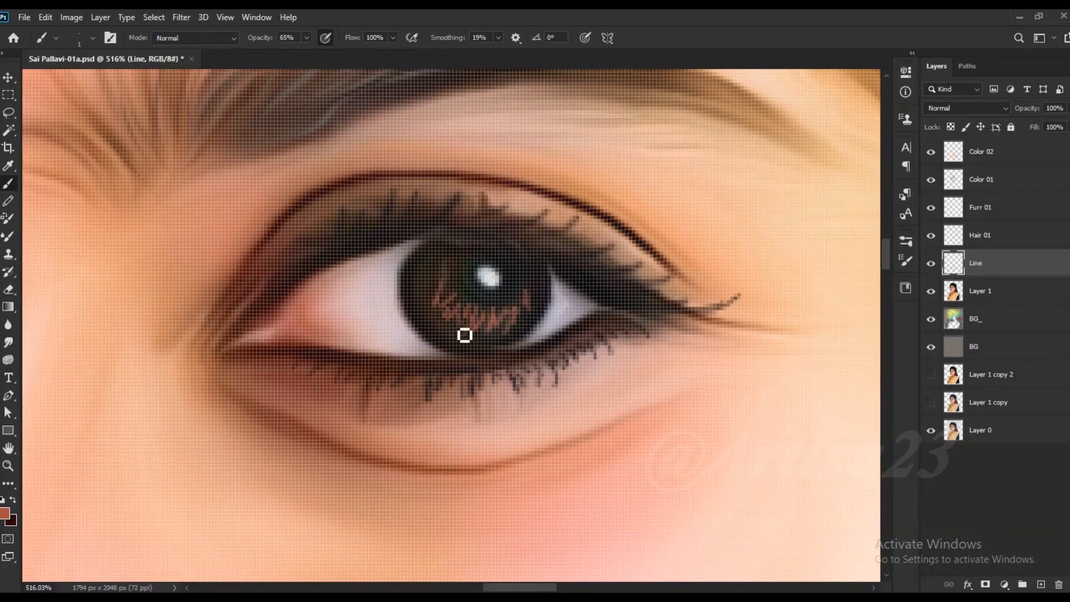
scroll(534, 266, down, 5)
scroll(231, 320, up, 5)
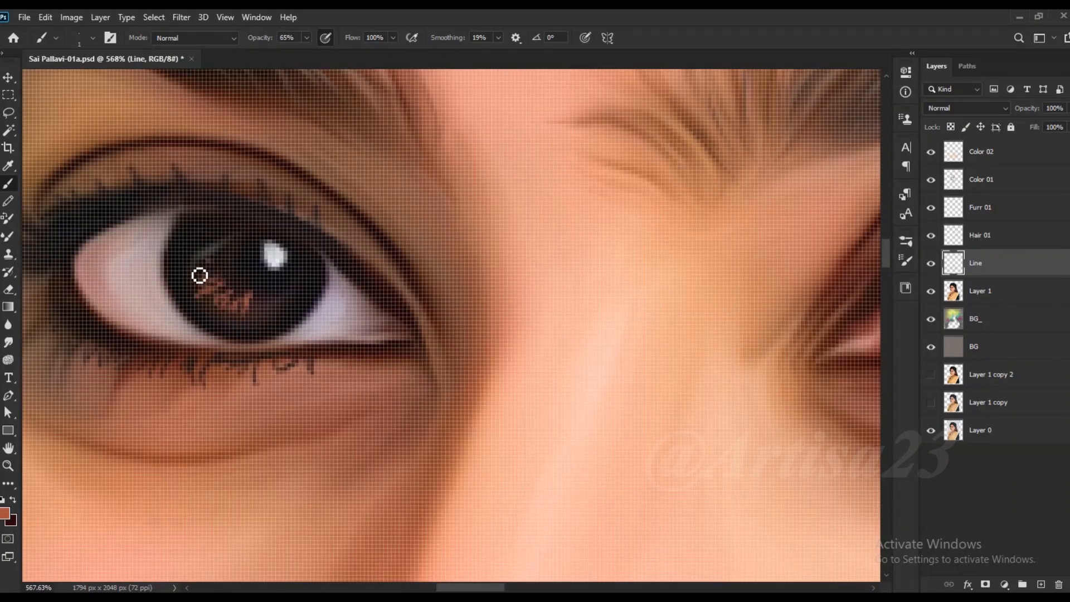
Soften the reddish-brown strokes in both irises with a 9-pixel Smudge tool at 53% strength
key(r)
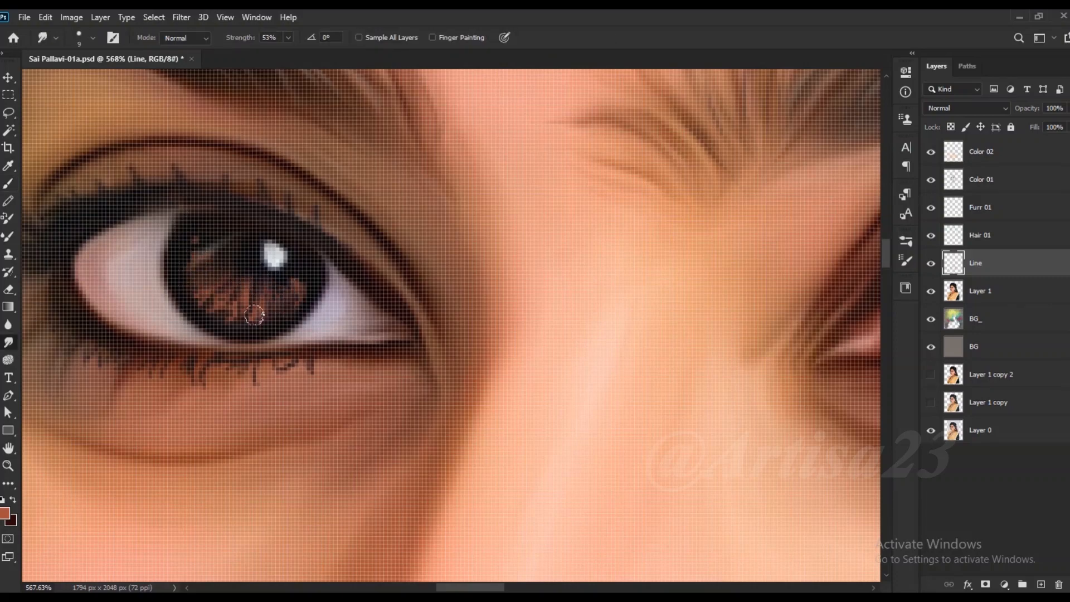
scroll(211, 240, down, 5)
scroll(683, 320, up, 5)
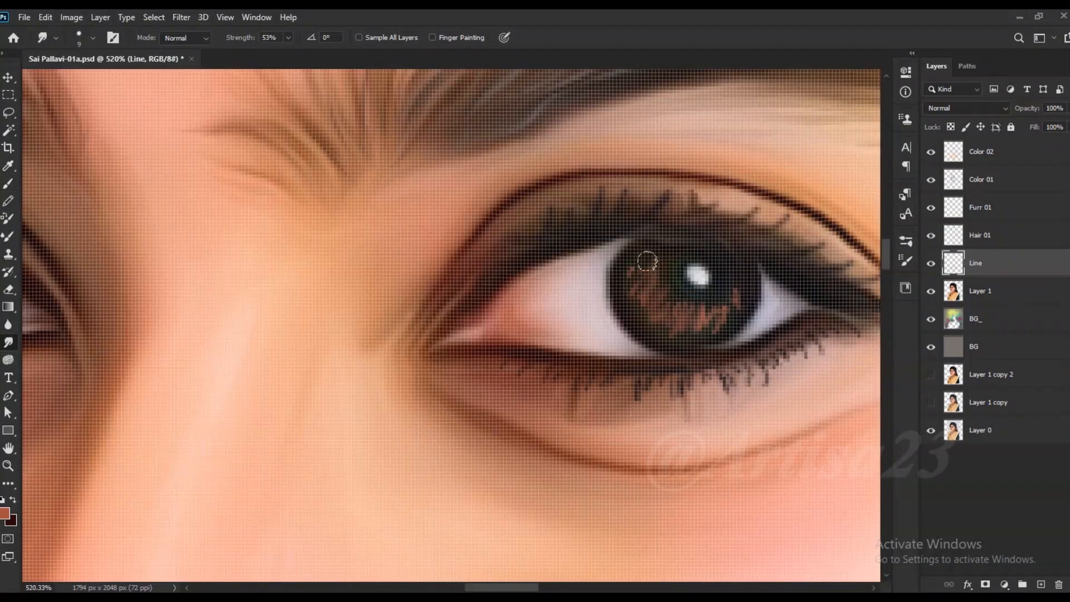
Sample black from the eye and paint dark strokes into both irises with 3-pixel and 1-pixel brushes at 65% opacity
click(11, 184)
scroll(723, 291, up, 2)
alt+click(723, 291)
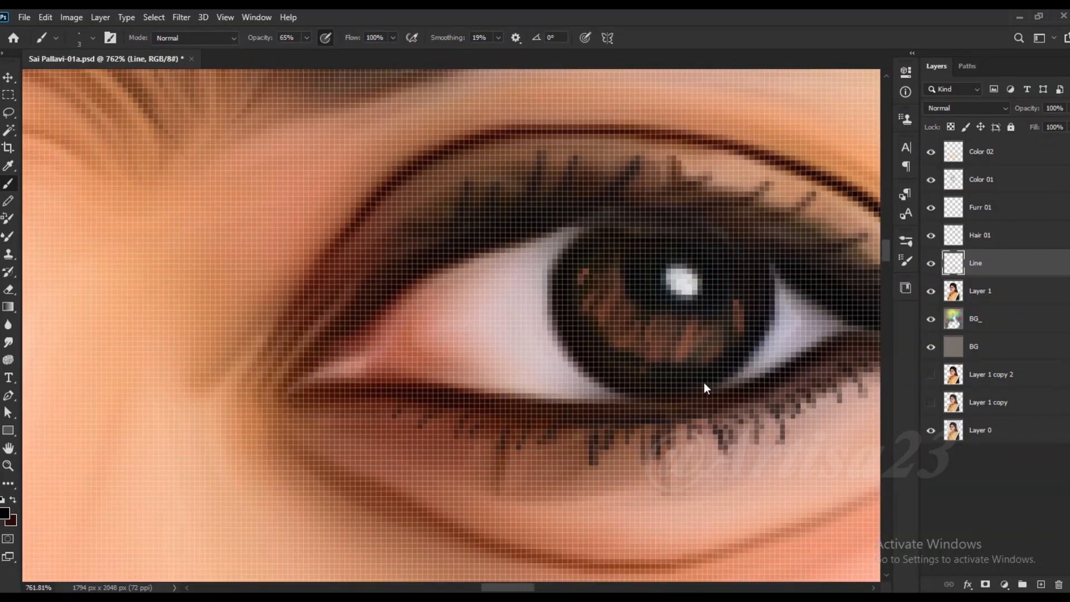
scroll(727, 283, down, 2)
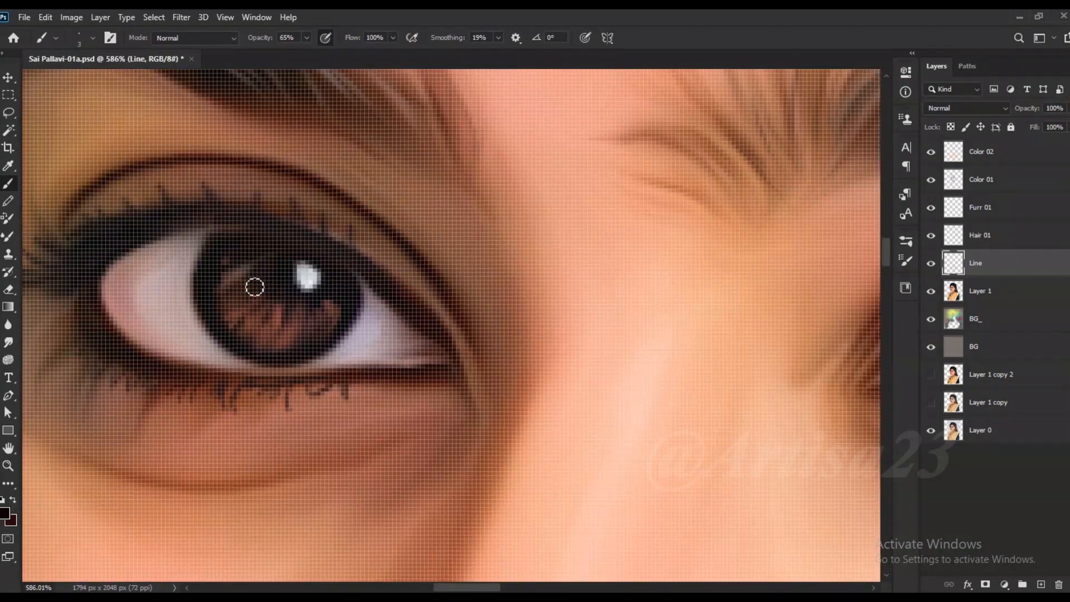
scroll(318, 307, up, 2)
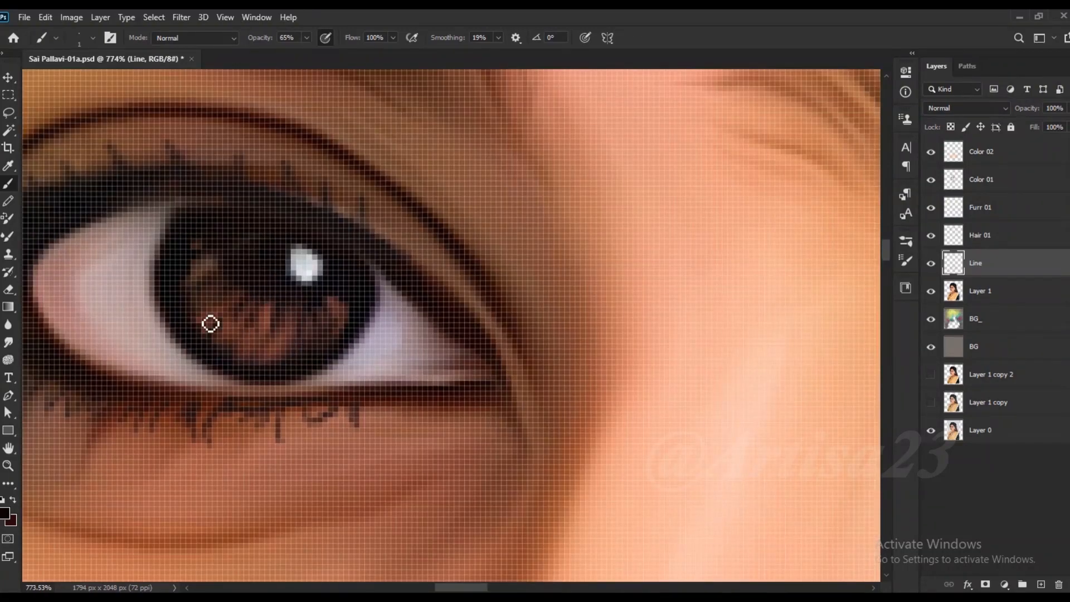
scroll(347, 291, down, 5)
scroll(708, 329, up, 4)
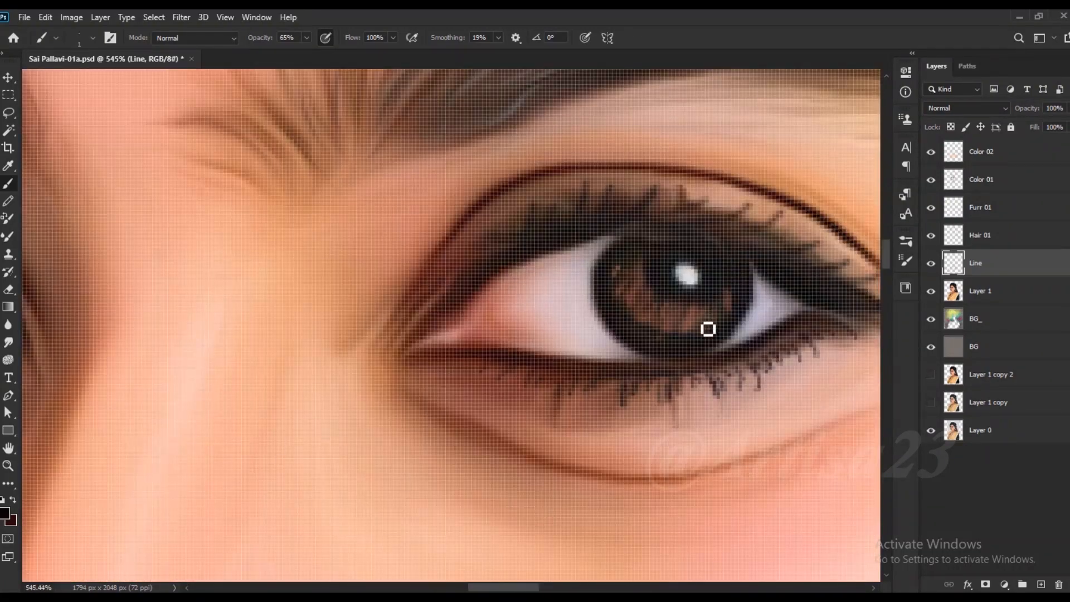
Refine the right-side iris with sampled dark brown and black strokes, and save the document
scroll(613, 269, down, 4)
scroll(606, 296, up, 5)
alt+click(607, 296)
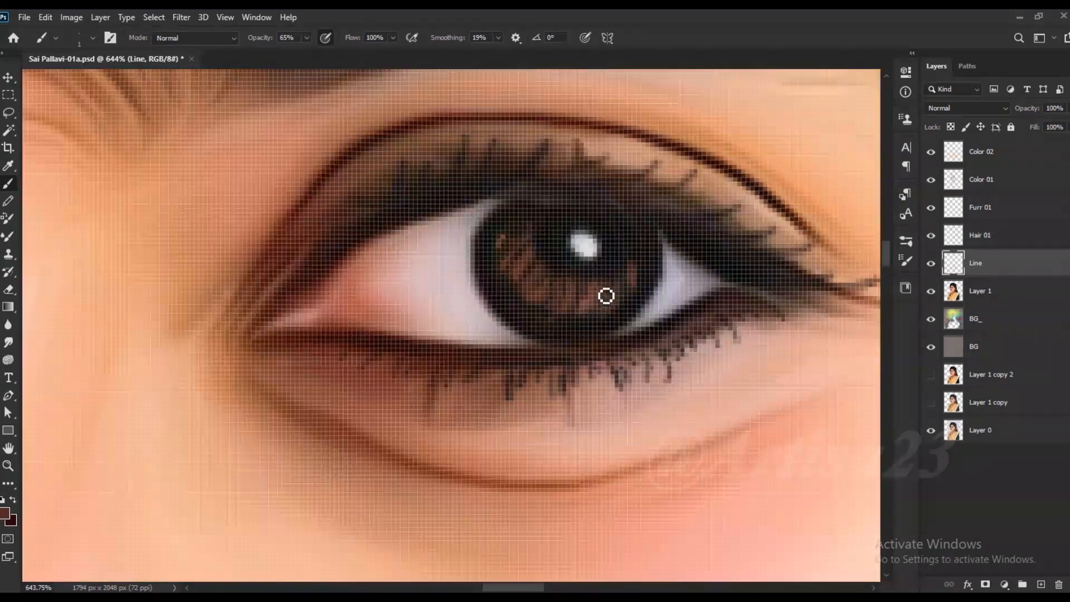
scroll(573, 251, down, 2)
alt+click(573, 251)
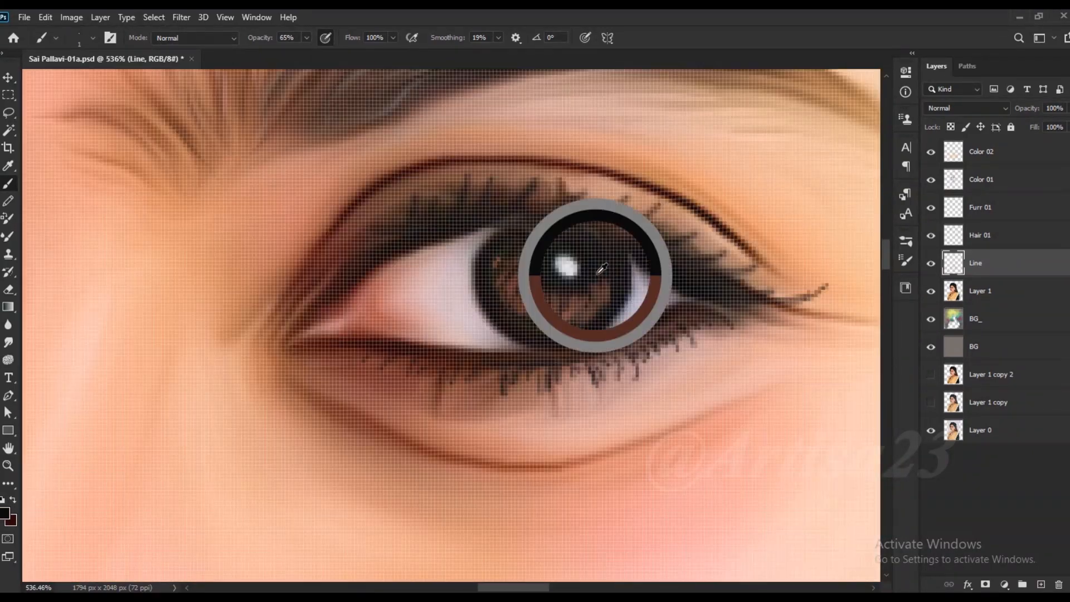
scroll(573, 251, down, 5)
key(ctrl+s)
Paint lighter orange-brown strokes into both irises with the 1-pixel brush at 65% opacity, and save the document
scroll(584, 246, up, 4)
scroll(507, 308, up, 4)
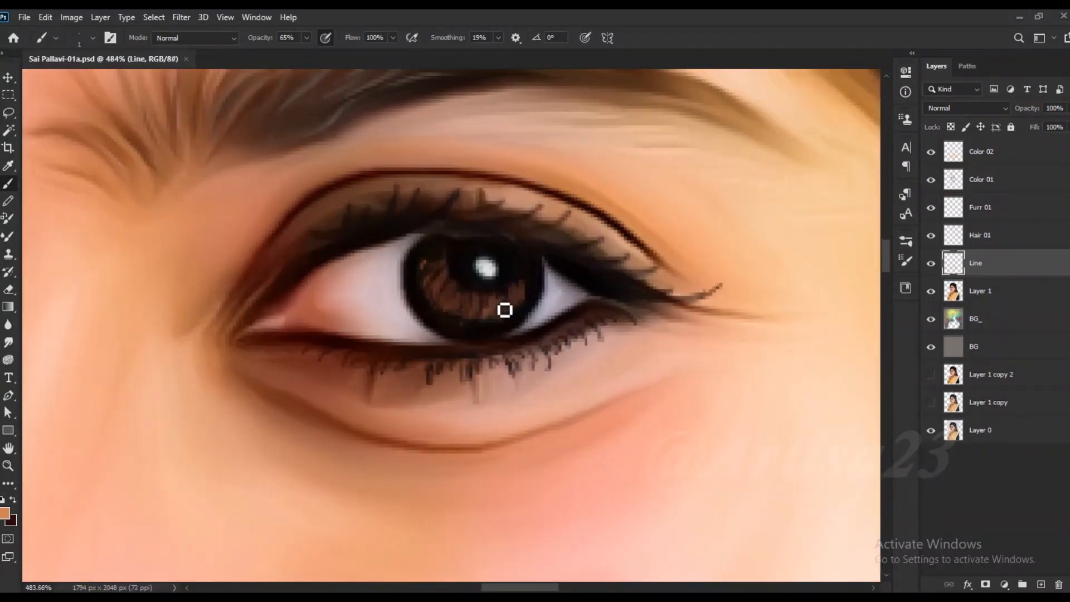
alt+click(504, 304)
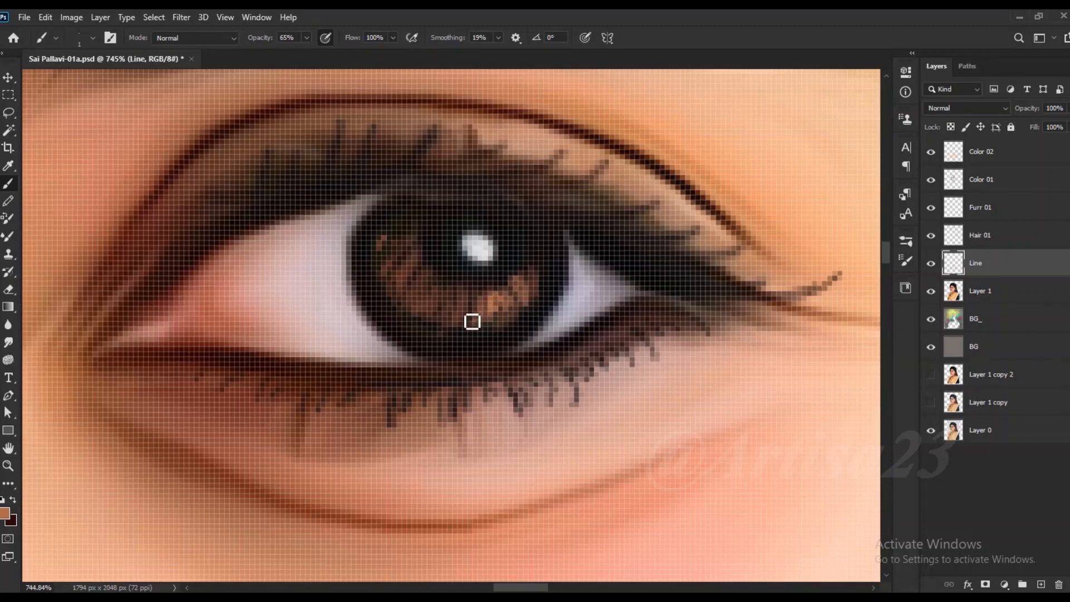
scroll(424, 317, down, 4)
scroll(199, 300, up, 4)
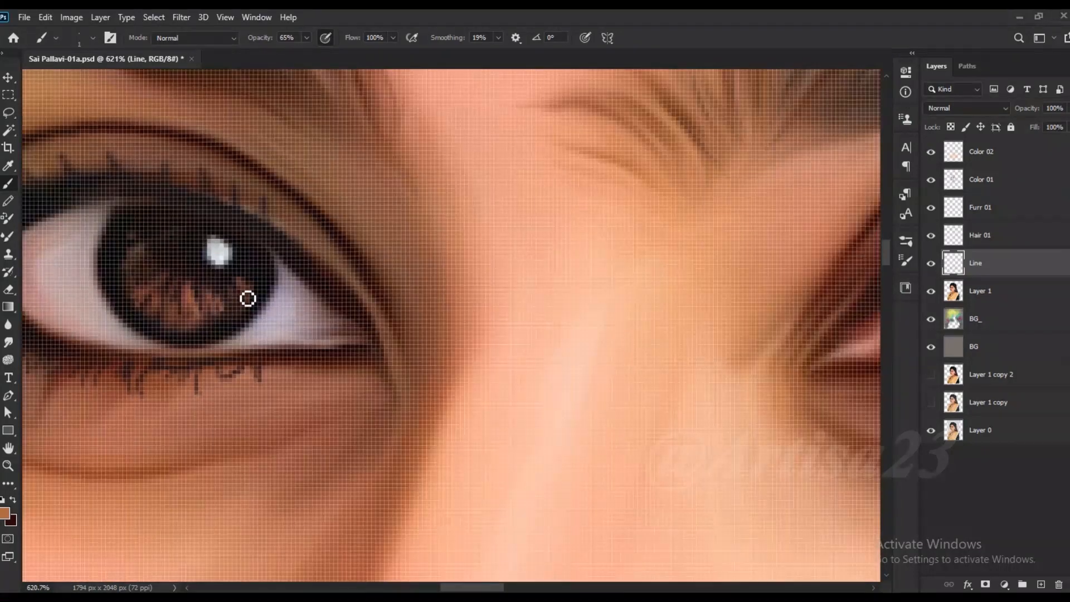
scroll(218, 284, down, 4)
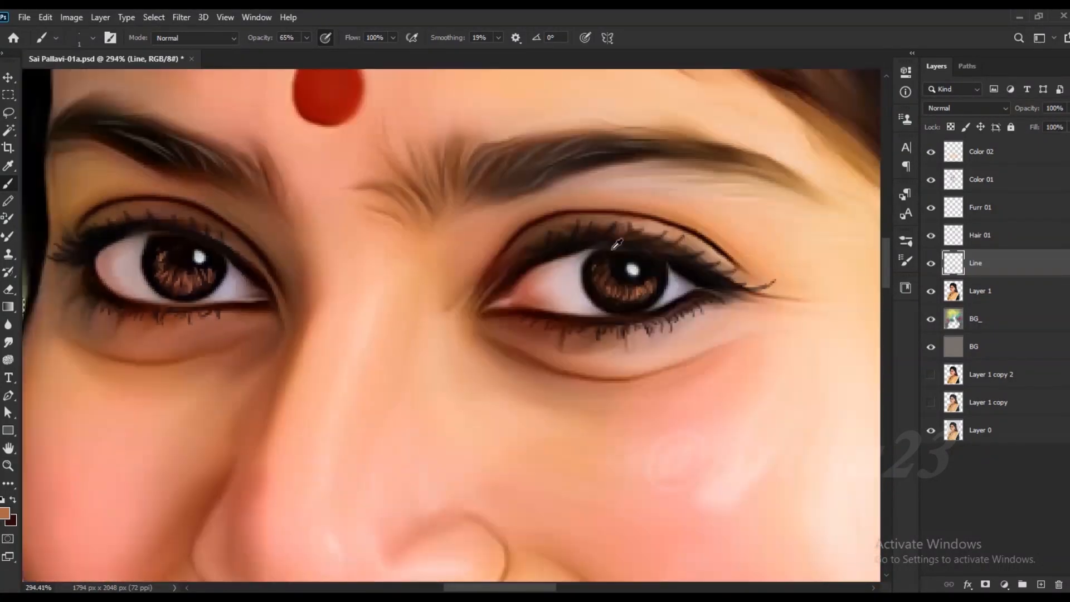
scroll(624, 320, up, 4)
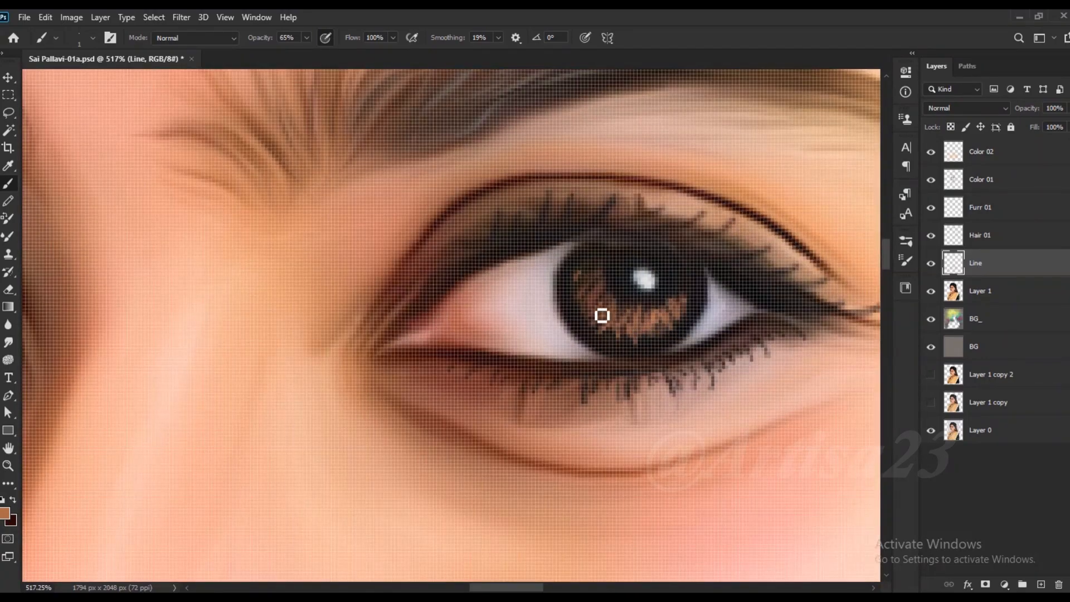
scroll(512, 287, down, 7)
key(ctrl+s)
Blend the orange-brown strokes in both irises with the 9-pixel Smudge tool at 53% strength
scroll(223, 328, up, 1)
click(8, 343)
scroll(312, 288, up, 4)
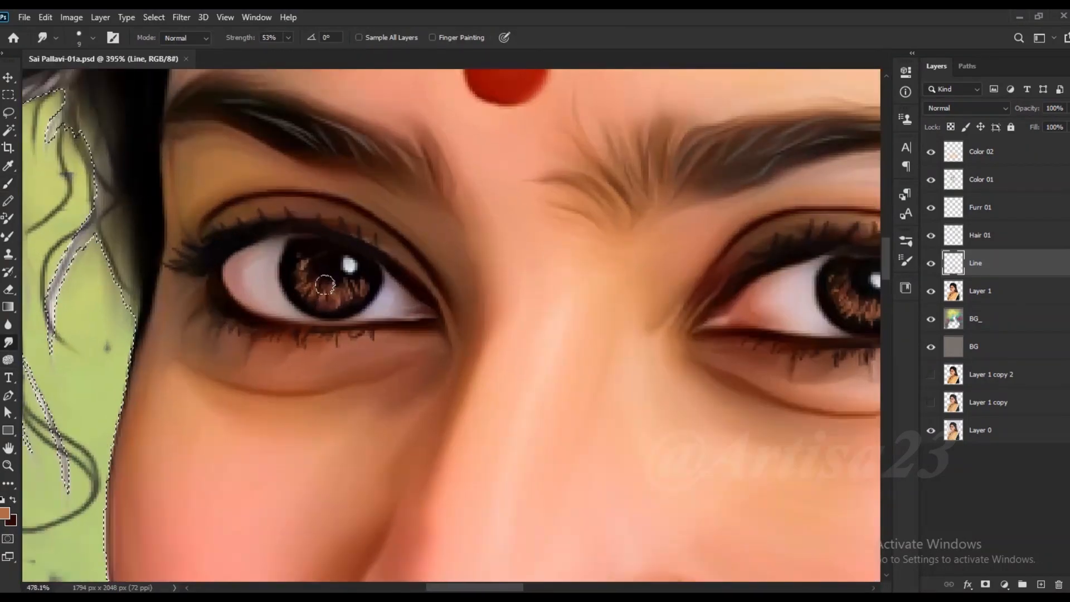
scroll(329, 289, up, 2)
scroll(375, 292, down, 4)
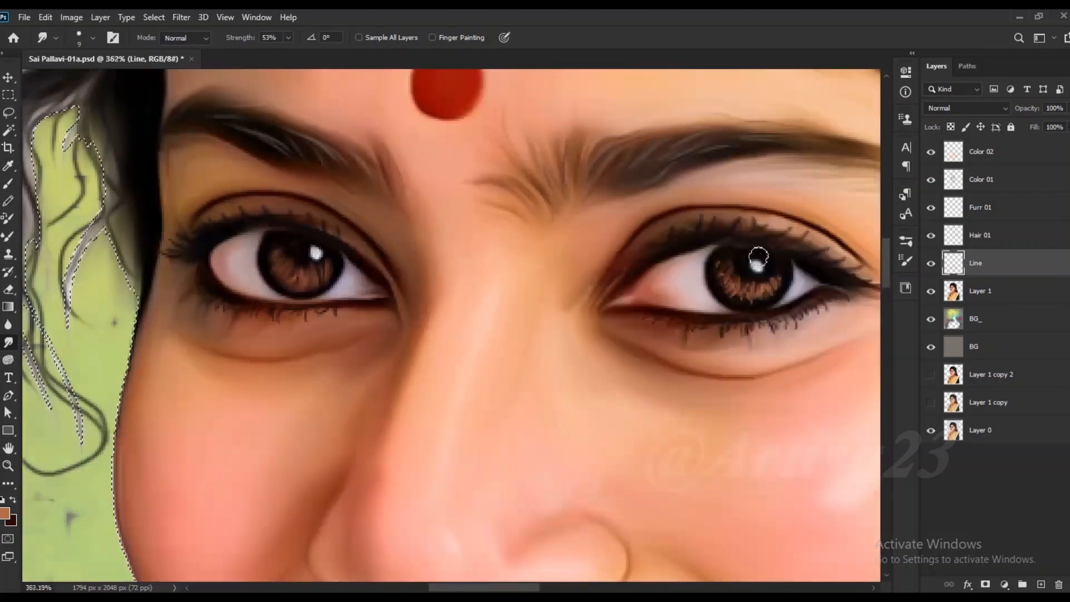
scroll(726, 302, up, 4)
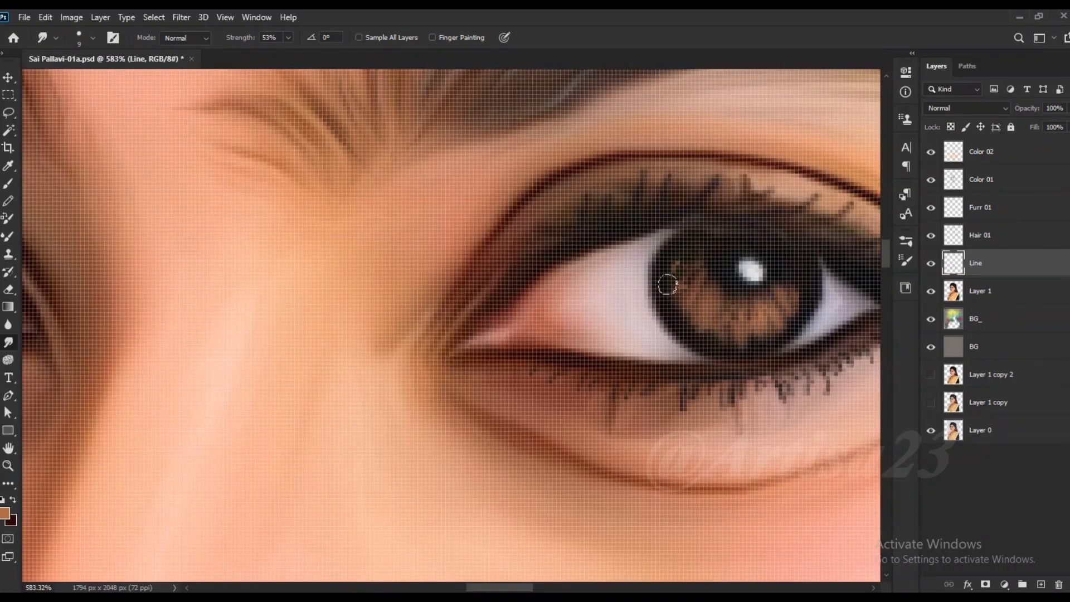
scroll(671, 290, down, 4)
scroll(506, 295, up, 4)
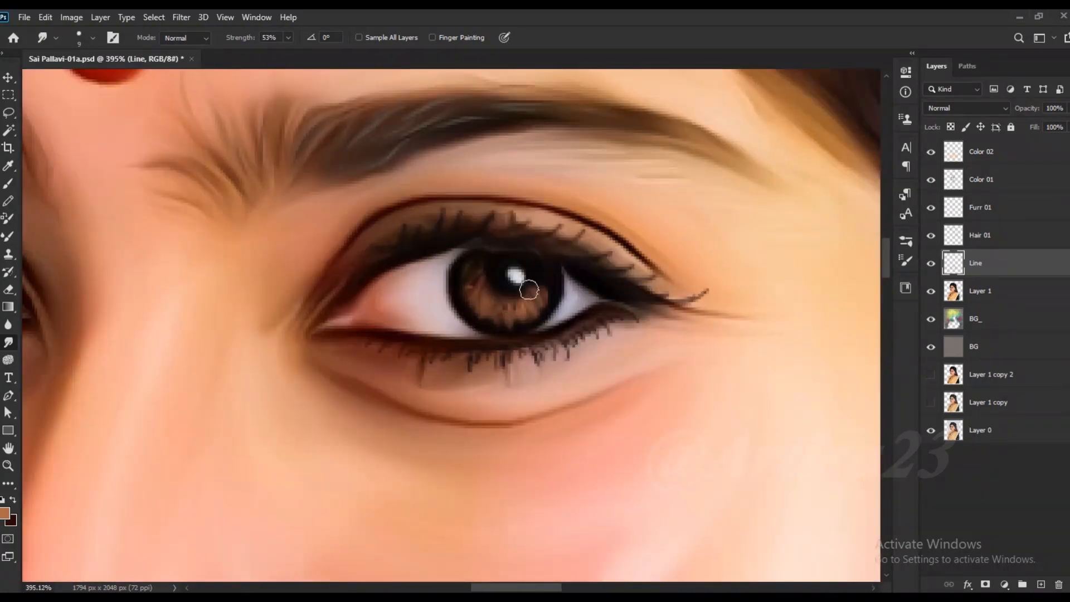
Examine both painted eyes up close and the portrait as a whole
scroll(489, 269, down, 4)
key(b)
scroll(601, 286, up, 3)
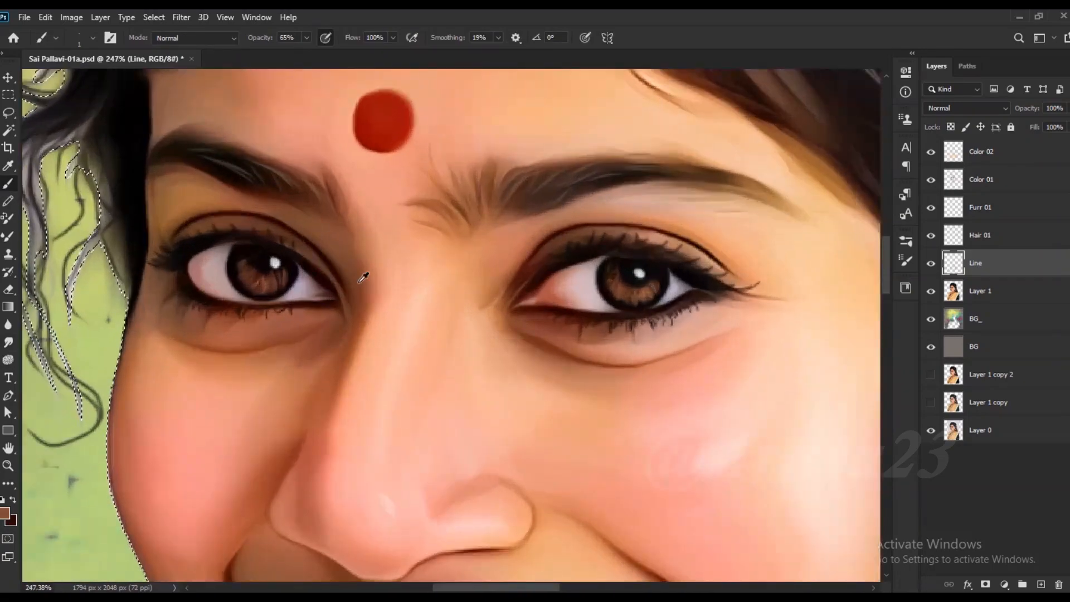
scroll(291, 283, up, 2)
scroll(309, 257, down, 5)
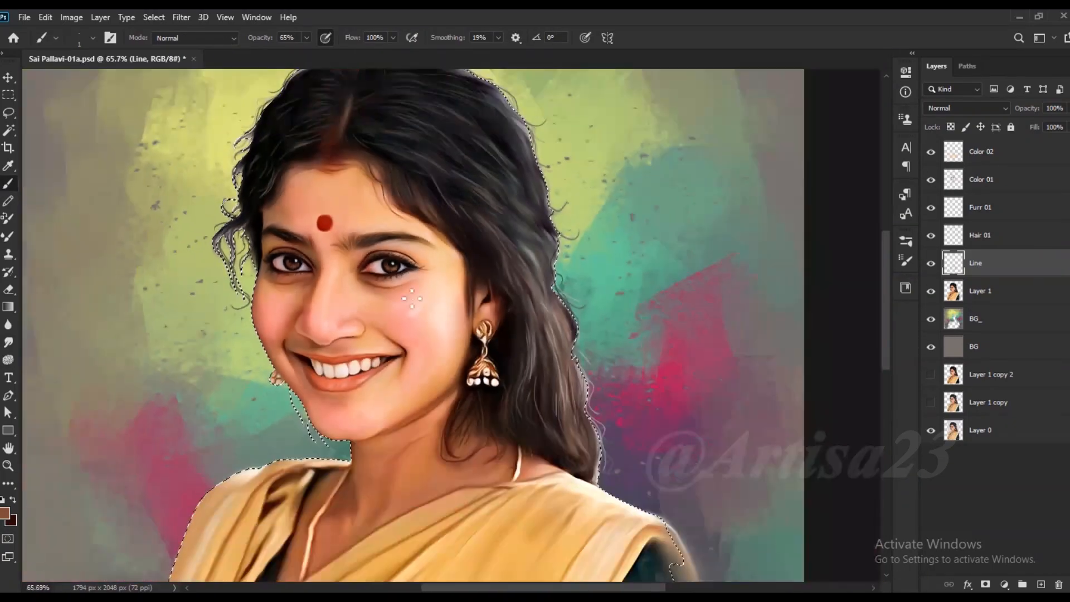
key(ctrl+0)
click(984, 190)
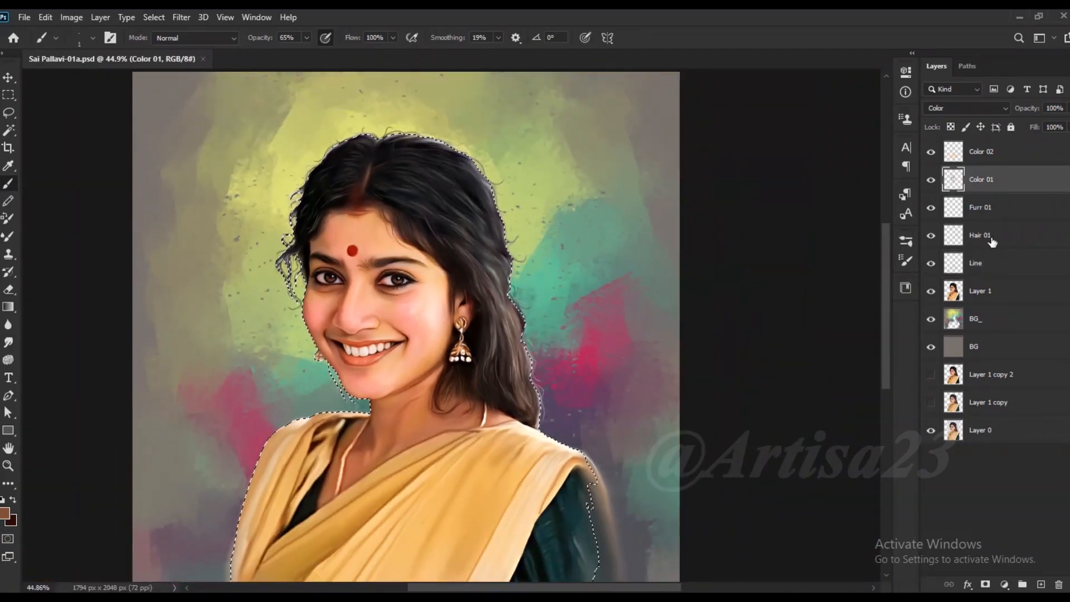
click(986, 211)
Create a new layer above Color 02 and name it Lips
click(982, 156)
click(1040, 584)
double_click(980, 152)
text(Lips)
key(Return)
key(ctrl+plus)
Set the foreground colour to dark red and adjust the brush settings, keeping the opacity at 65%
click(7, 513)
click(808, 360)
click(791, 458)
click(924, 354)
click(307, 38)
click(279, 262)
scroll(385, 304, up, 2)
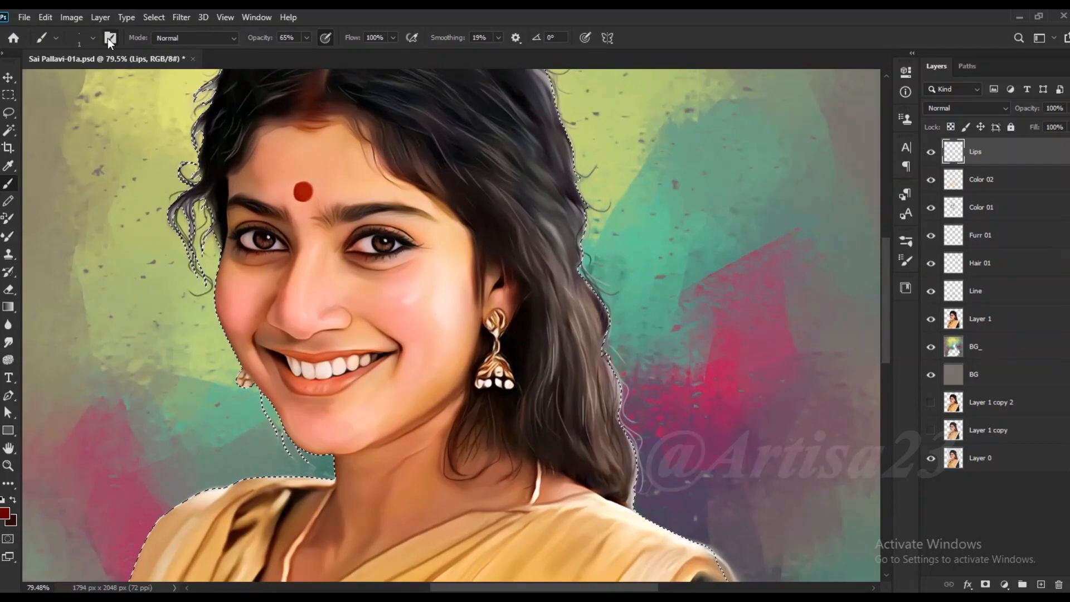
click(109, 38)
click(760, 255)
click(874, 232)
Paint the lower lip dark red with a 10-pixel brush at 65% opacity
scroll(340, 348, up, 8)
key(bracketleft)
key(bracketleft)
key(bracketleft)
mouse_move(414, 376)
mouse_down()
mouse_move(352, 418)
mouse_move(360, 397)
mouse_move(318, 425)
mouse_move(310, 413)
mouse_move(276, 422)
mouse_move(291, 414)
mouse_move(263, 407)
mouse_up()
key(bracketleft)
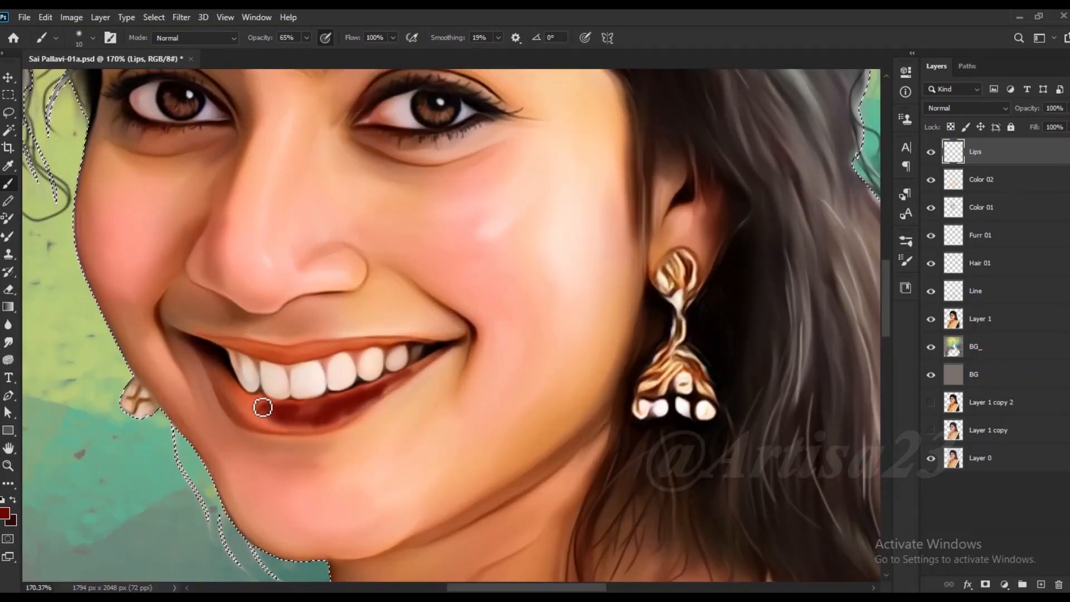
drag(220, 371, 265, 427)
mouse_move(326, 409)
mouse_down()
mouse_move(402, 388)
mouse_move(447, 354)
mouse_move(364, 418)
mouse_move(388, 406)
mouse_move(302, 432)
mouse_move(246, 418)
mouse_move(307, 424)
mouse_move(237, 402)
mouse_up()
Cover the upper lip in dark red with a 6-pixel brush at 65% opacity
key(bracketleft)
key(bracketleft)
scroll(388, 344, up, 3)
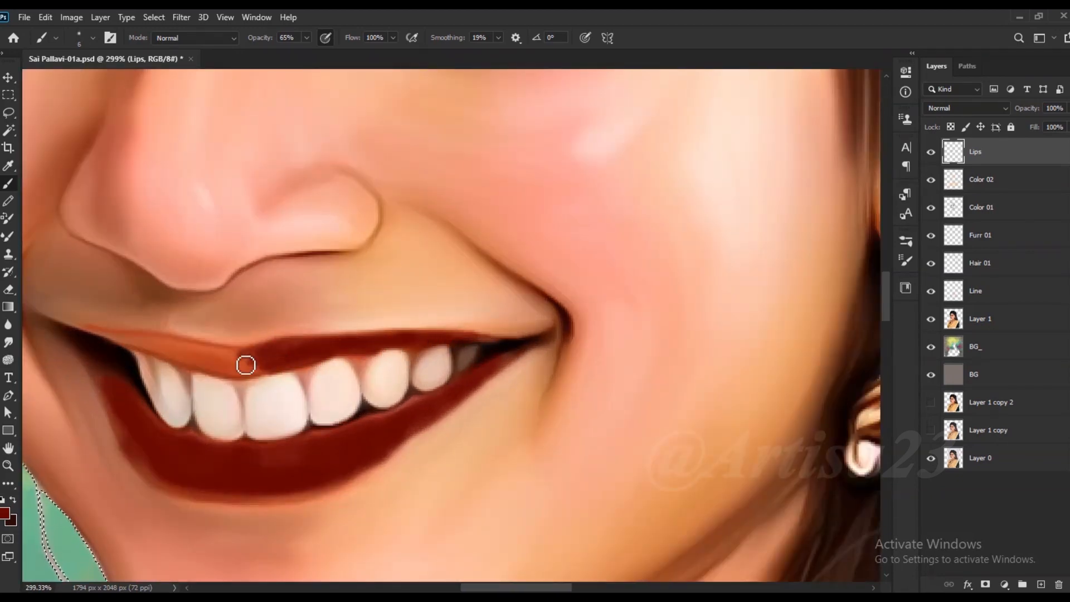
scroll(452, 353, up, 1)
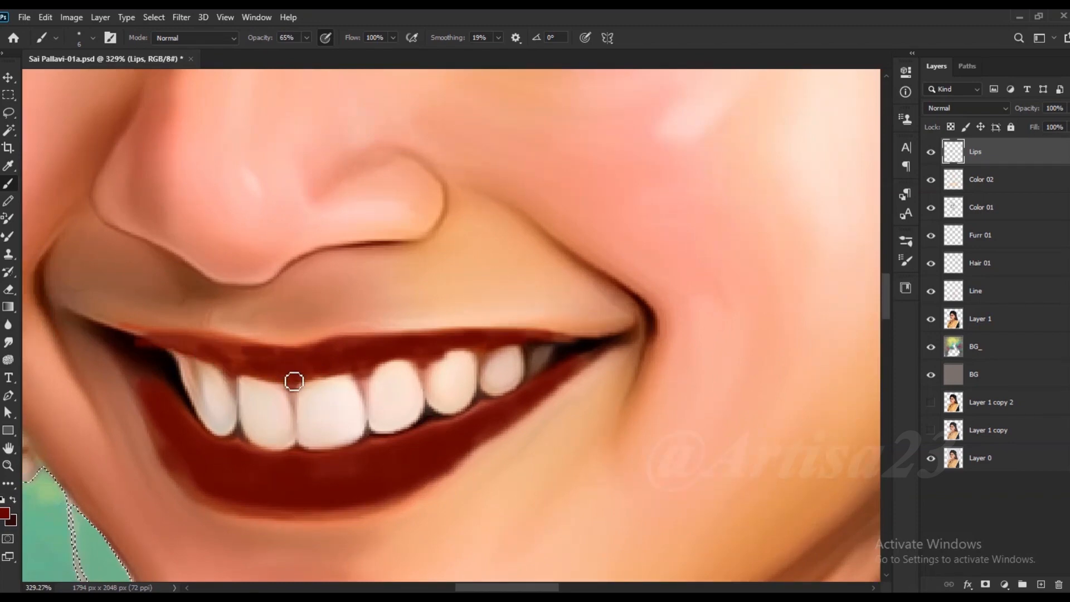
Set the Lips layer's blend mode to Soft Light
scroll(485, 346, down, 16)
click(966, 108)
click(955, 282)
Shift the Lips layer's hue with a Hue/Saturation adjustment and save the document
click(7, 77)
click(71, 17)
mouse_move(83, 58)
click(240, 124)
drag(878, 277, 848, 286)
click(1031, 211)
scroll(394, 207, down, 1)
scroll(349, 276, up, 1)
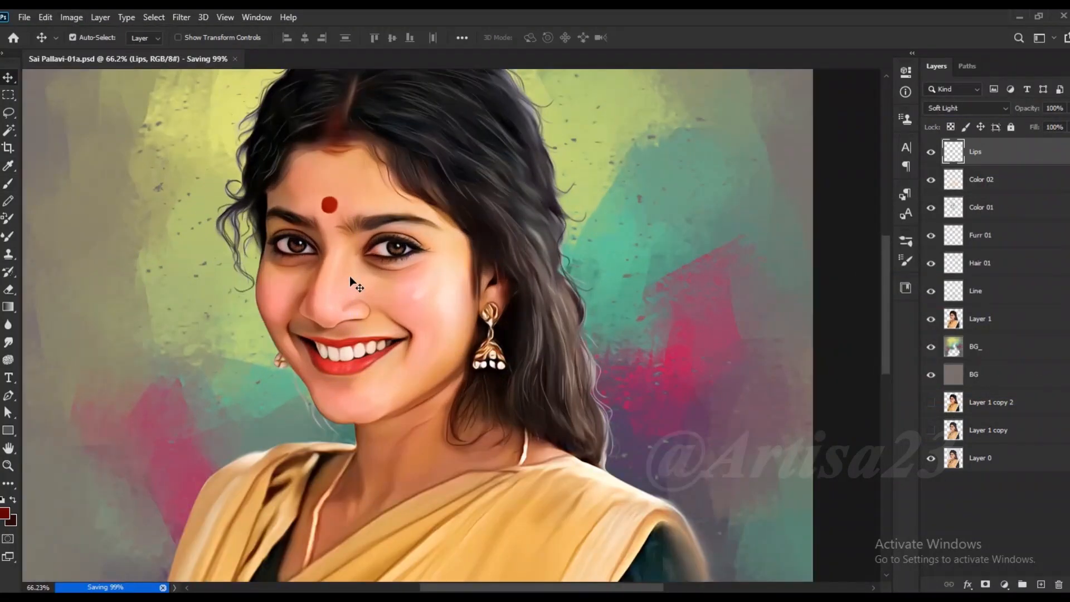
Try a Color Balance adjustment on the Lips layer with the magenta-green level at +8
click(72, 18)
mouse_move(85, 57)
click(263, 136)
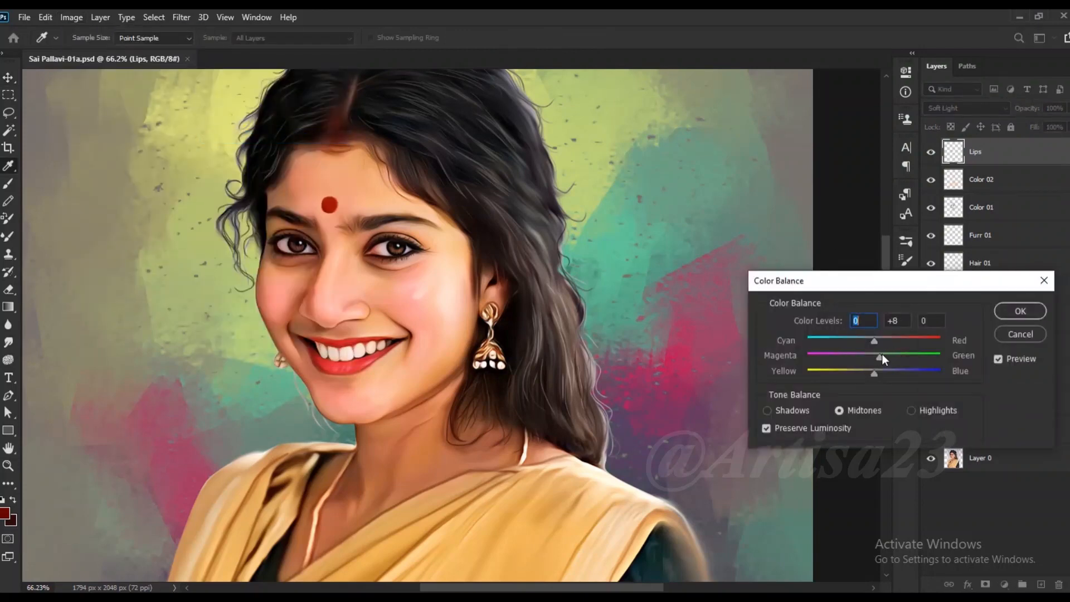
key(Return)
Shift the Lips layer's hue to a negative value with a second Hue/Saturation adjustment
click(71, 17)
mouse_move(89, 48)
click(251, 124)
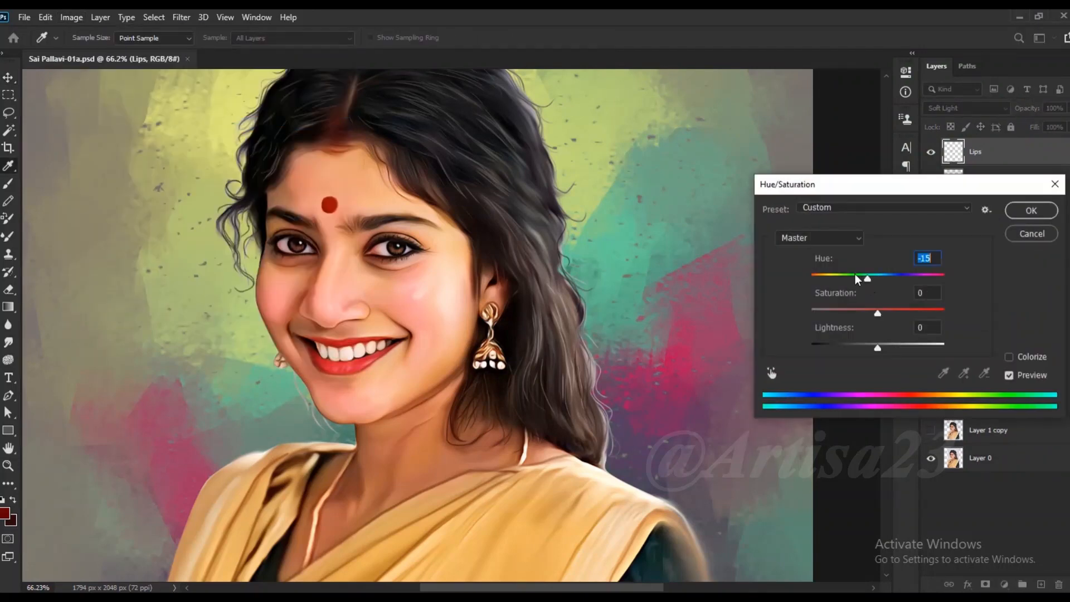
click(1031, 211)
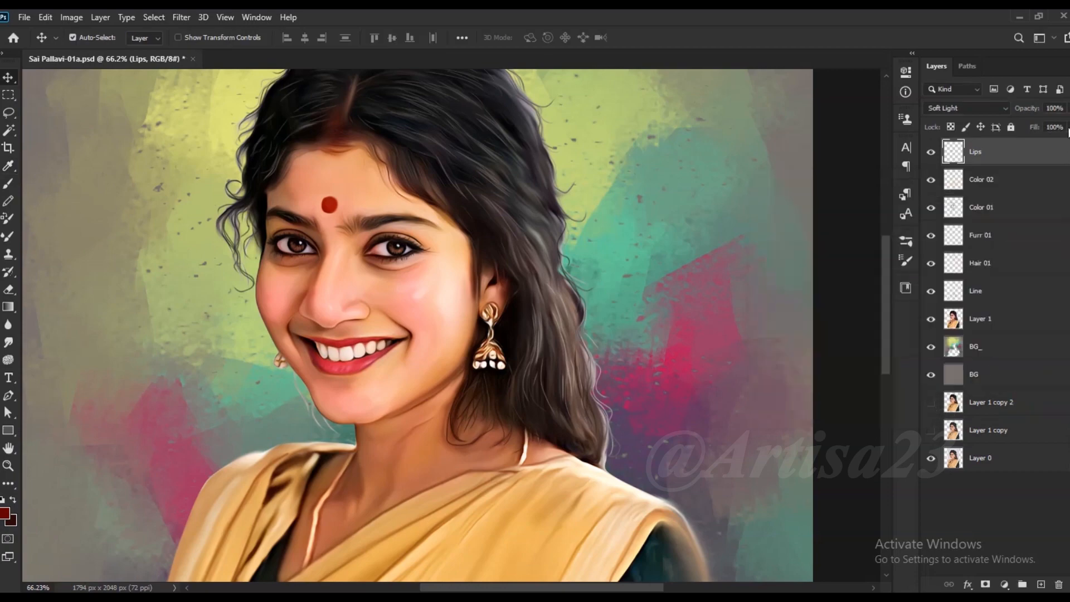
Reduce the Lips layer to 77% opacity and 84% fill, and save the document
click(933, 152)
scroll(375, 277, down, 5)
key(ctrl+s)
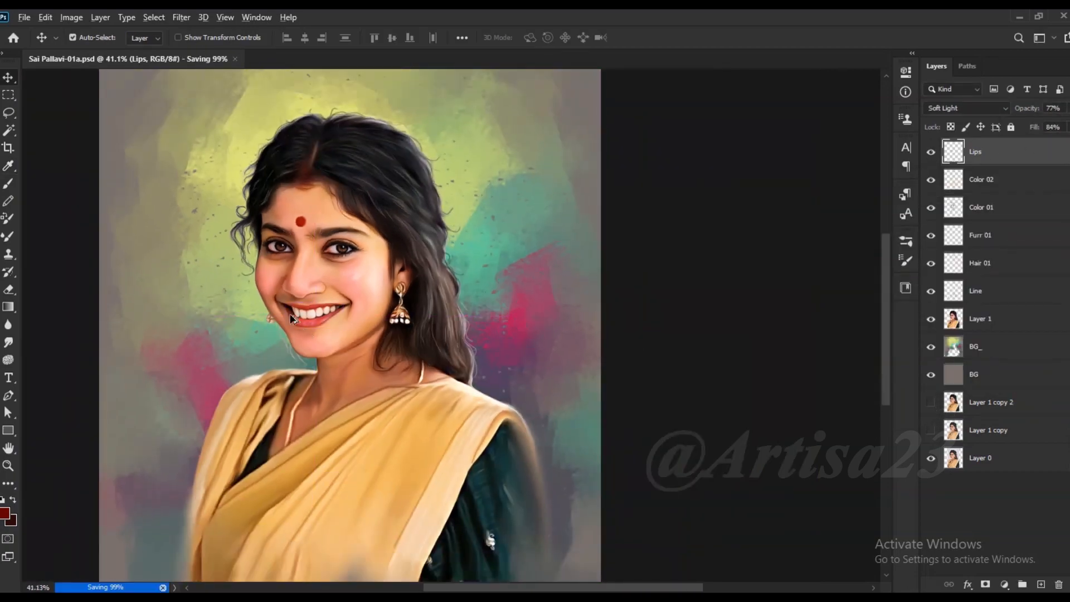
scroll(295, 311, up, 10)
scroll(299, 313, down, 8)
scroll(297, 313, down, 1)
Add a top layer named Color 03 and load the outline of Layer 1 as a selection
key(ctrl+shift+alt+n)
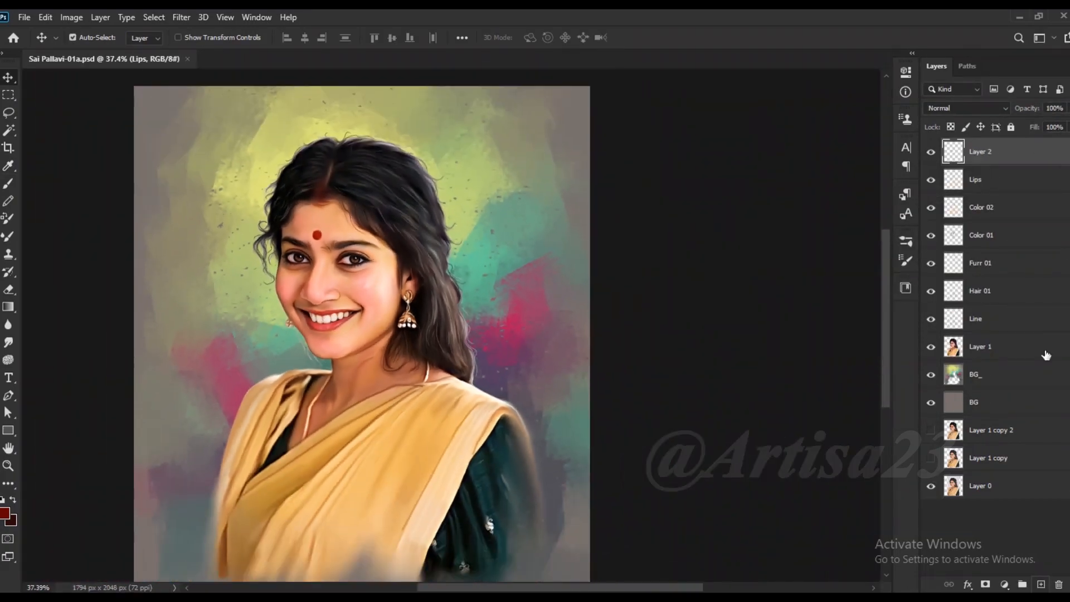
key(Return)
ctrl+click(954, 347)
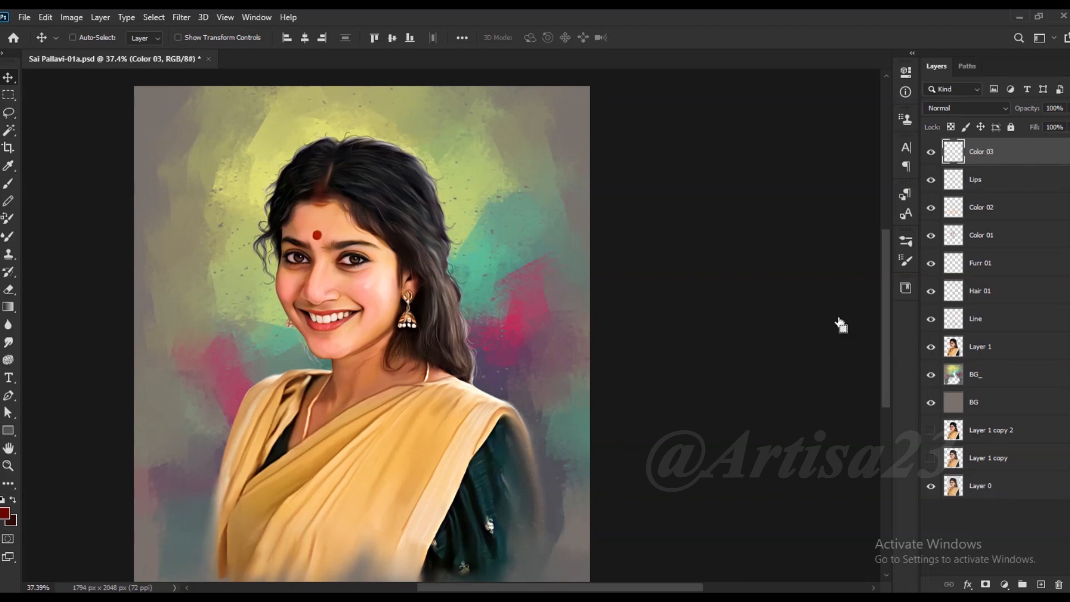
scroll(465, 245, down, 1)
Set the Brush tool to a blue foreground colour and 18% opacity
click(8, 184)
click(4, 514)
drag(808, 446, 808, 437)
click(722, 430)
click(928, 352)
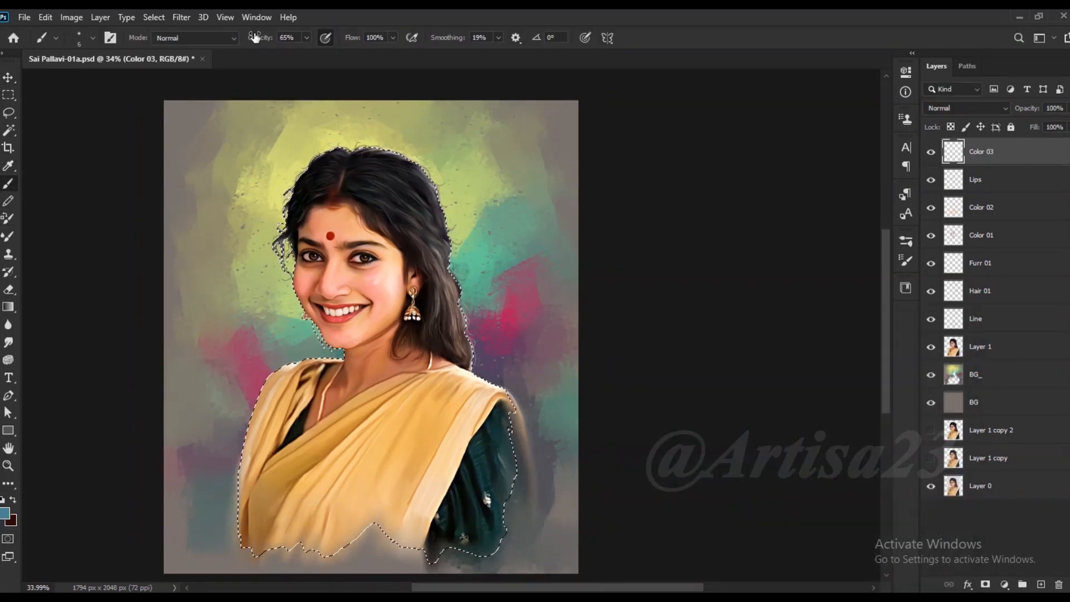
click(307, 38)
drag(295, 53, 277, 54)
Set the Color 03 layer to Color mode and paint faint blue strokes on the forehead and around the right-side eye
click(967, 108)
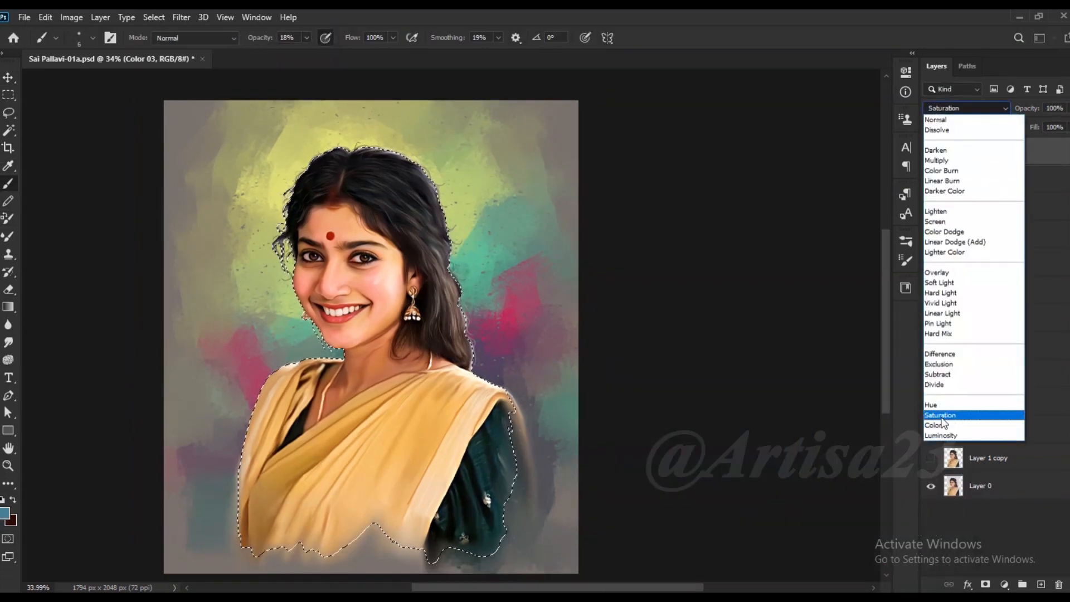
click(947, 426)
scroll(374, 234, up, 3)
key(bracketright)
key(bracketright)
key(bracketright)
key(bracketright)
drag(359, 213, 384, 222)
mouse_move(436, 262)
mouse_down()
mouse_move(439, 288)
mouse_move(408, 318)
mouse_move(396, 310)
mouse_up()
drag(386, 298, 366, 298)
key(bracketright)
drag(296, 193, 305, 212)
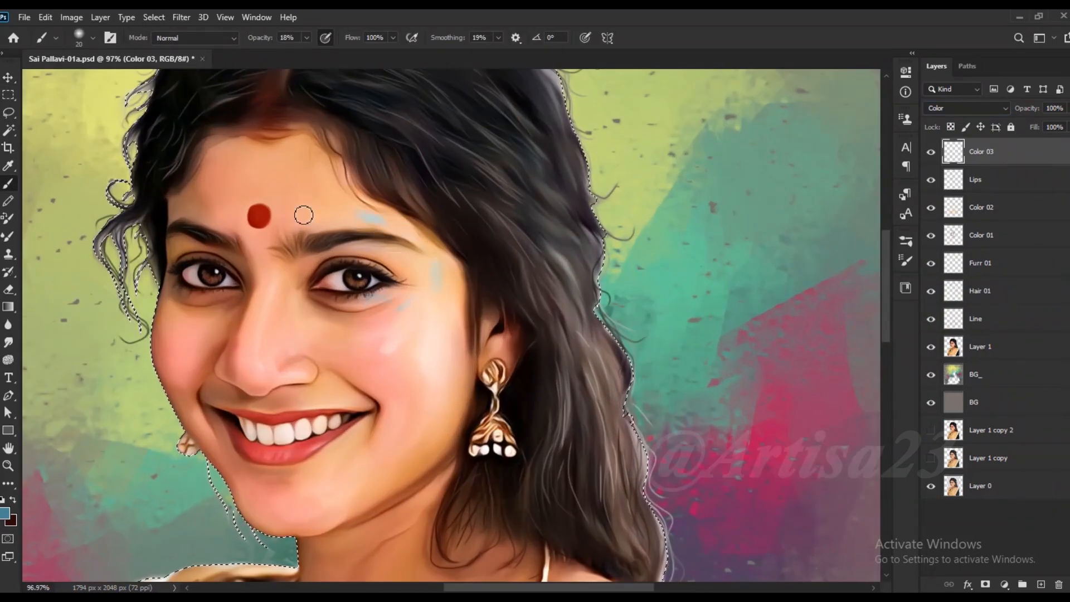
drag(301, 149, 306, 156)
drag(226, 165, 230, 183)
drag(258, 245, 256, 259)
Paint faint blue strokes under the left-side eye and on the nose, cheek, chin and neck at 18% opacity
key(bracketright)
drag(221, 296, 207, 300)
drag(214, 316, 190, 319)
drag(284, 322, 292, 341)
drag(369, 374, 379, 385)
mouse_move(329, 396)
mouse_down()
mouse_move(355, 402)
mouse_move(330, 447)
mouse_up()
drag(335, 497, 324, 508)
drag(451, 413, 445, 432)
drag(420, 458, 395, 479)
key(bracketleft)
drag(307, 474, 273, 475)
Blend the blue strokes into the face and neck with the Smudge tool at 53% strength, and save the document
scroll(323, 83, down, 1)
scroll(383, 387, down, 4)
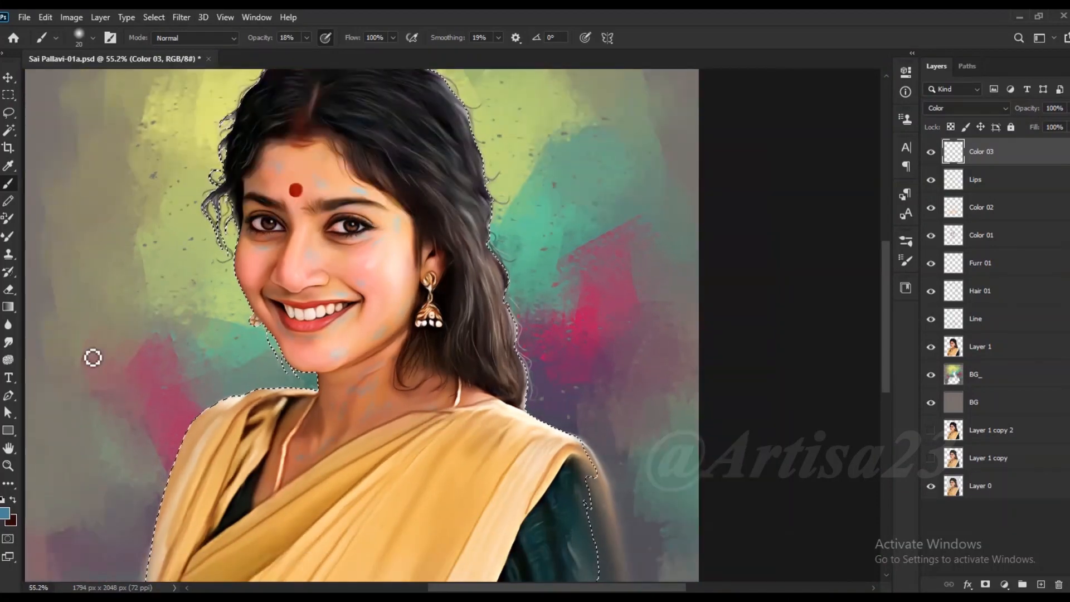
click(8, 342)
scroll(330, 414, up, 2)
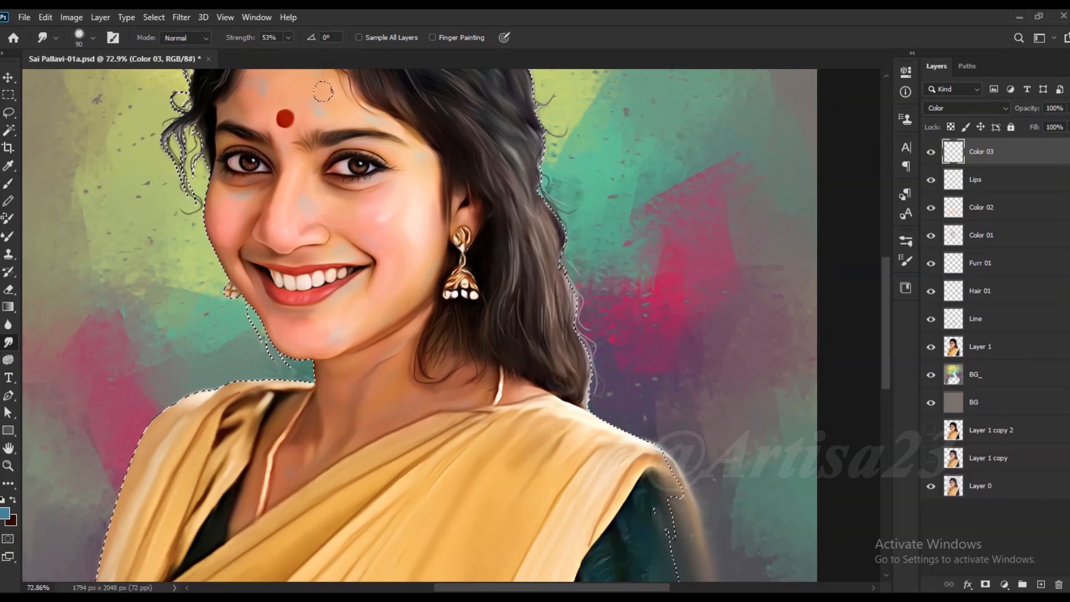
scroll(264, 84, up, 3)
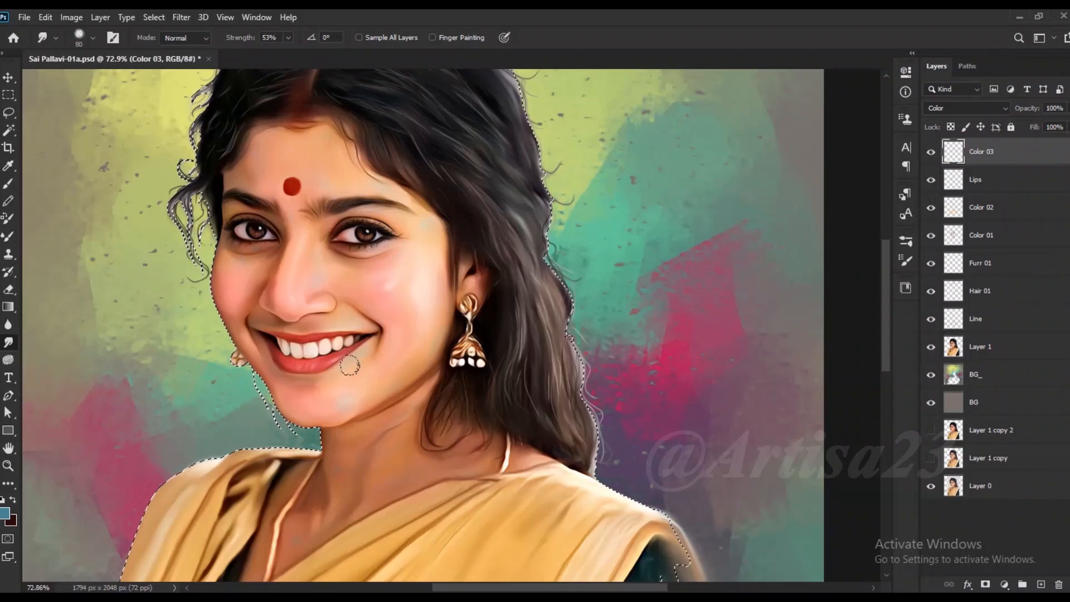
scroll(345, 355, down, 1)
scroll(384, 251, down, 4)
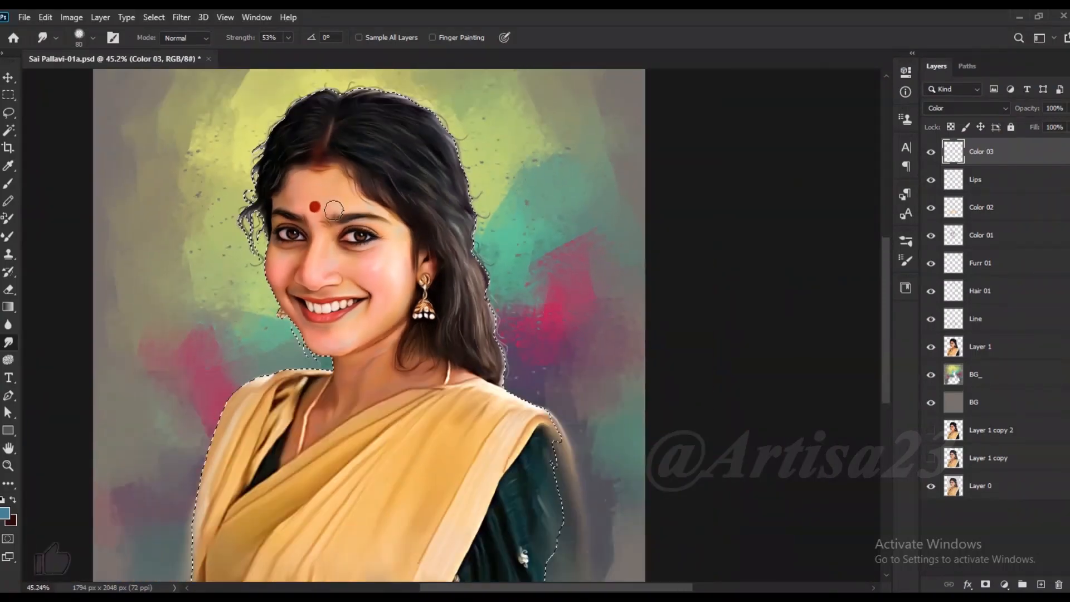
key(ctrl+s)
Tint the vermilion at the hair parting red with a 20-pixel brush at 18% opacity, and save the document
scroll(354, 215, up, 2)
key(b)
click(3, 516)
click(808, 360)
click(789, 440)
click(927, 355)
scroll(348, 181, up, 5)
scroll(318, 138, up, 1)
drag(313, 145, 291, 164)
scroll(293, 166, down, 3)
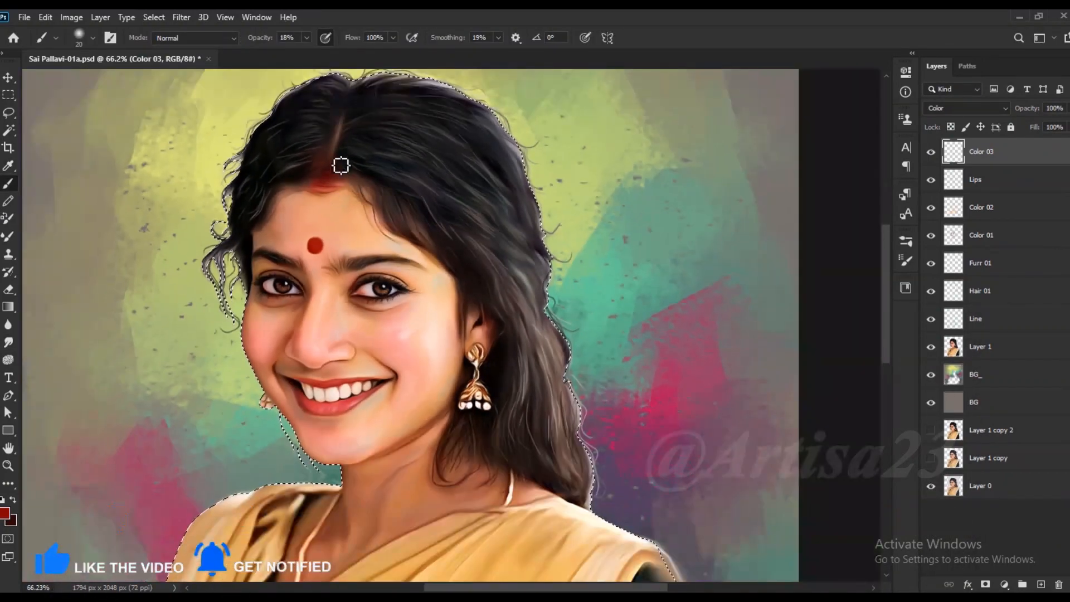
scroll(320, 194, down, 4)
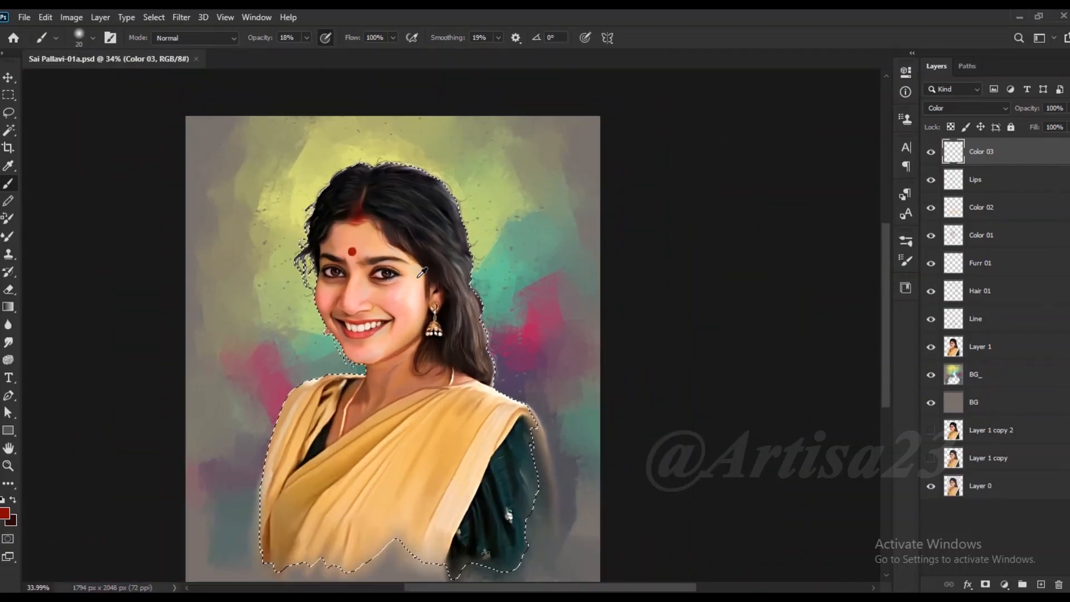
Create a new top layer named Light and save the document
click(1041, 584)
double_click(983, 154)
text(Light)
key(Return)
key(ctrl+s)
Set the Brush tool to a white foreground colour and 55% opacity
scroll(442, 368, up, 7)
click(5, 513)
click(620, 358)
click(928, 352)
key(Return)
key(b)
scroll(287, 273, up, 3)
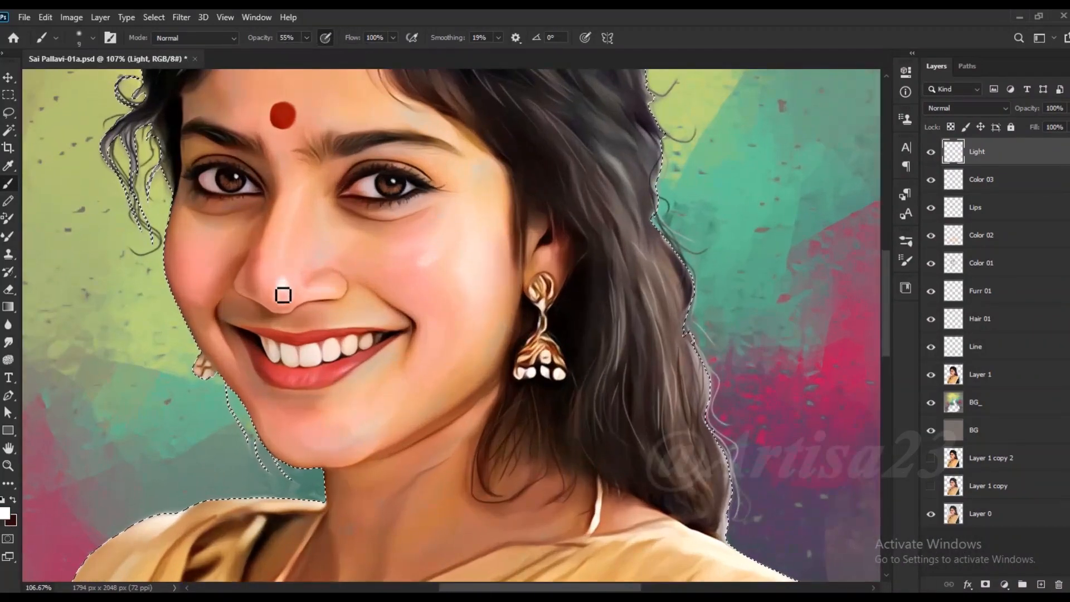
Paint white highlights on the nose, the right-side cheek and the chin at 55% opacity
drag(296, 202, 293, 217)
key(bracketright)
key(bracketright)
drag(423, 263, 438, 257)
drag(419, 241, 464, 278)
key(bracketleft)
key(bracketleft)
mouse_move(368, 430)
mouse_down()
mouse_move(340, 451)
mouse_move(338, 420)
mouse_up()
Paint small white highlights on and around the lips with a smaller brush at 55% opacity
scroll(318, 381, up, 4)
key(bracketleft)
key(bracketleft)
key(bracketleft)
key(bracketleft)
drag(317, 375, 313, 386)
drag(302, 375, 300, 386)
drag(287, 377, 284, 382)
click(277, 380)
drag(370, 360, 347, 372)
mouse_move(345, 333)
mouse_down()
mouse_move(344, 344)
mouse_move(368, 337)
mouse_move(316, 350)
mouse_up()
mouse_move(287, 339)
mouse_down()
mouse_move(289, 349)
mouse_move(291, 325)
mouse_up()
drag(306, 319, 307, 323)
Add thin white highlight strokes to the forehead and neck with a 5-pixel brush at 55% opacity
scroll(313, 328, down, 4)
scroll(287, 313, up, 2)
scroll(287, 313, down, 3)
scroll(225, 292, up, 2)
scroll(327, 162, up, 1)
mouse_move(321, 153)
mouse_down()
mouse_move(326, 166)
mouse_move(281, 167)
mouse_move(311, 187)
mouse_up()
scroll(319, 191, down, 1)
scroll(412, 258, down, 1)
scroll(411, 258, up, 1)
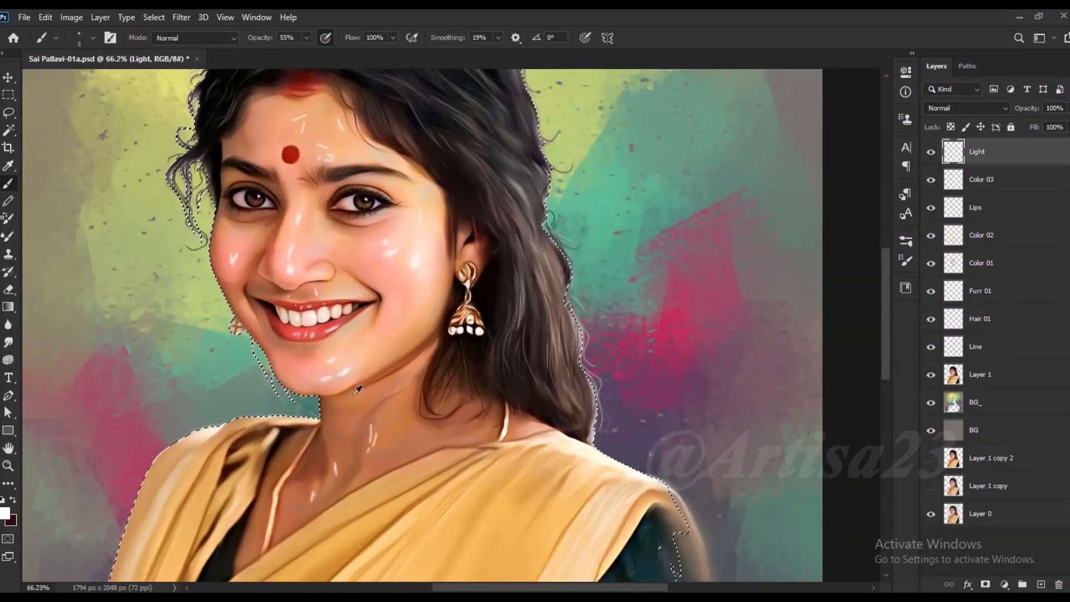
Soften the white highlights on the neck, chin, lips and right-side cheek with the Smudge tool at 53% strength
scroll(323, 357, down, 1)
click(9, 343)
scroll(346, 453, up, 1)
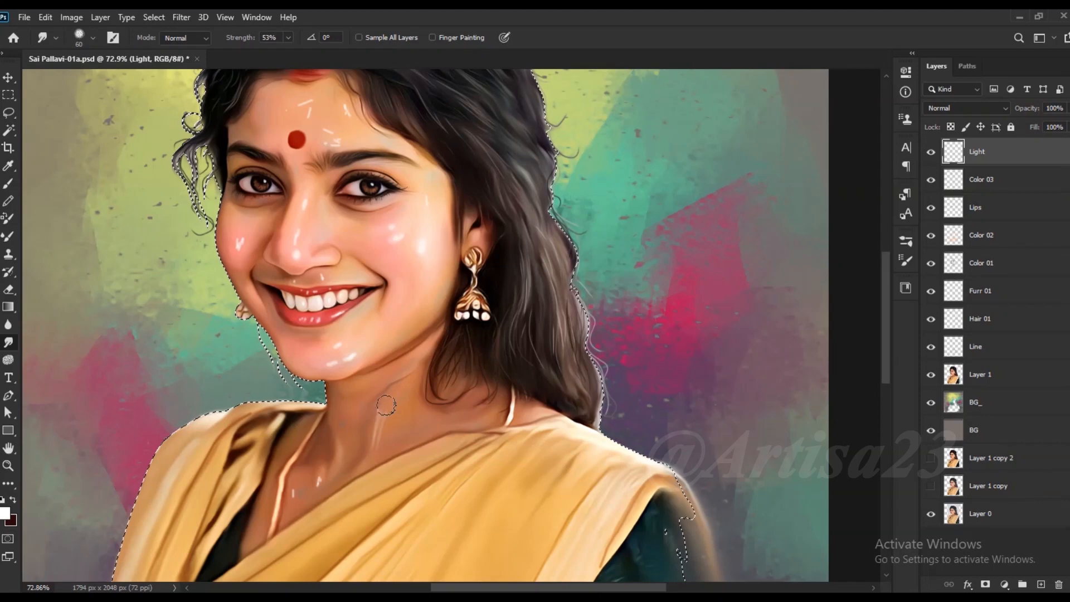
key([)
drag(320, 475, 295, 498)
scroll(301, 485, down, 1)
scroll(333, 422, up, 1)
drag(320, 378, 333, 376)
drag(348, 367, 335, 373)
Smudge the white highlights on the nose, left-side cheek and forehead into the skin at 53% strength
scroll(335, 353, up, 4)
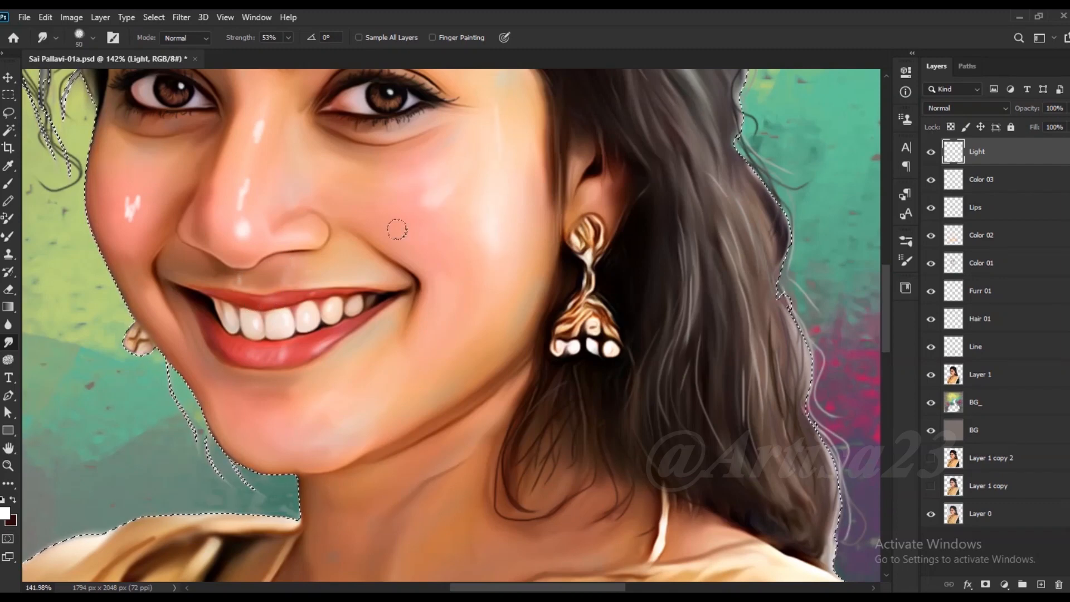
key(])
mouse_move(244, 189)
mouse_down()
mouse_move(229, 236)
mouse_move(234, 195)
mouse_up()
drag(131, 207, 133, 193)
scroll(298, 197, down, 5)
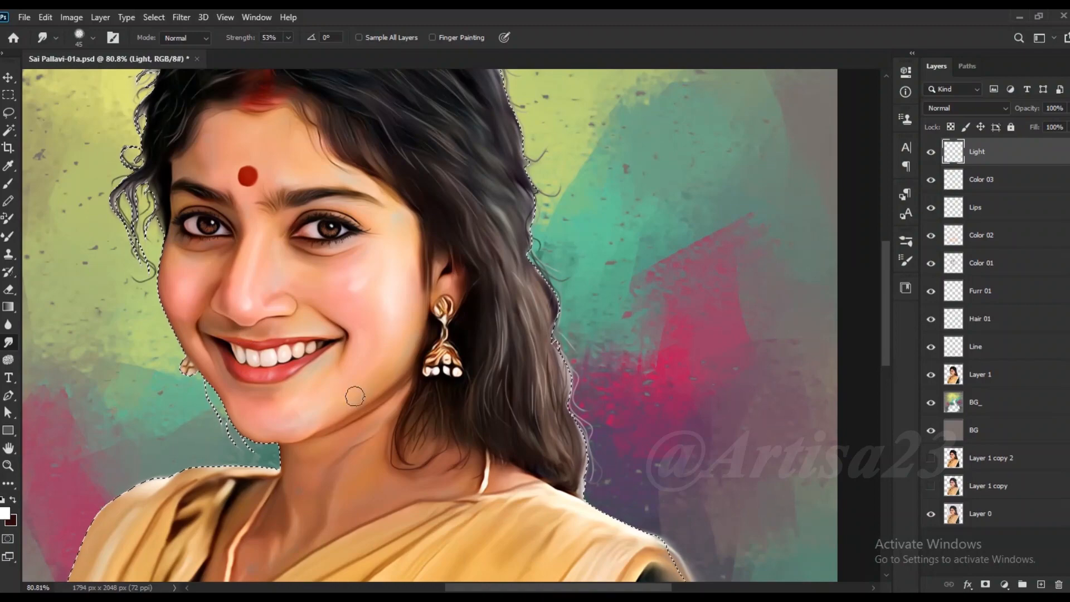
scroll(277, 360, up, 5)
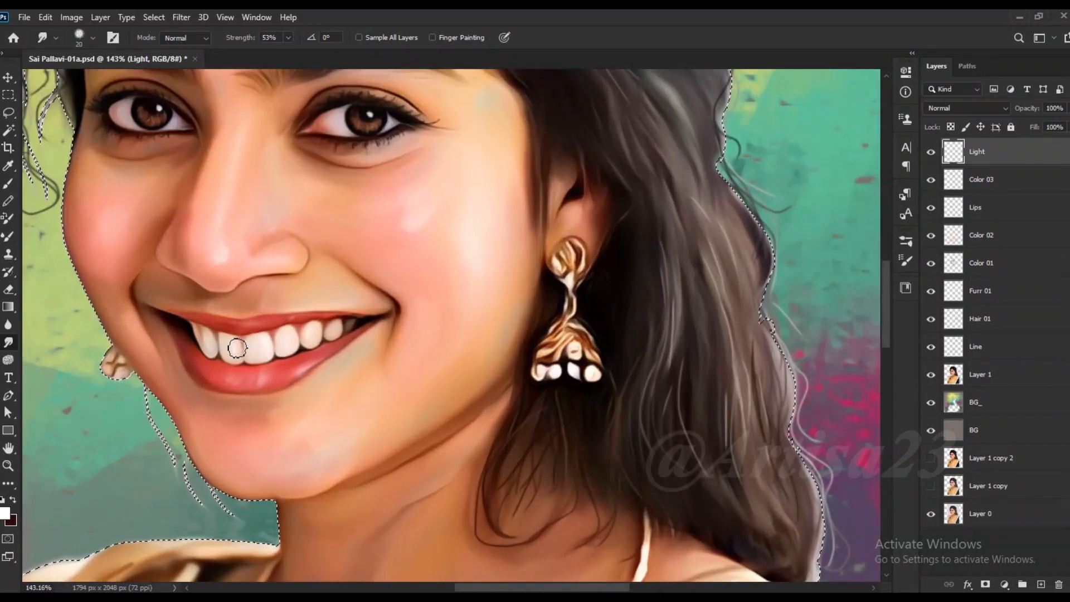
scroll(234, 354, down, 7)
key(bracketright)
key(bracketright)
key(bracketright)
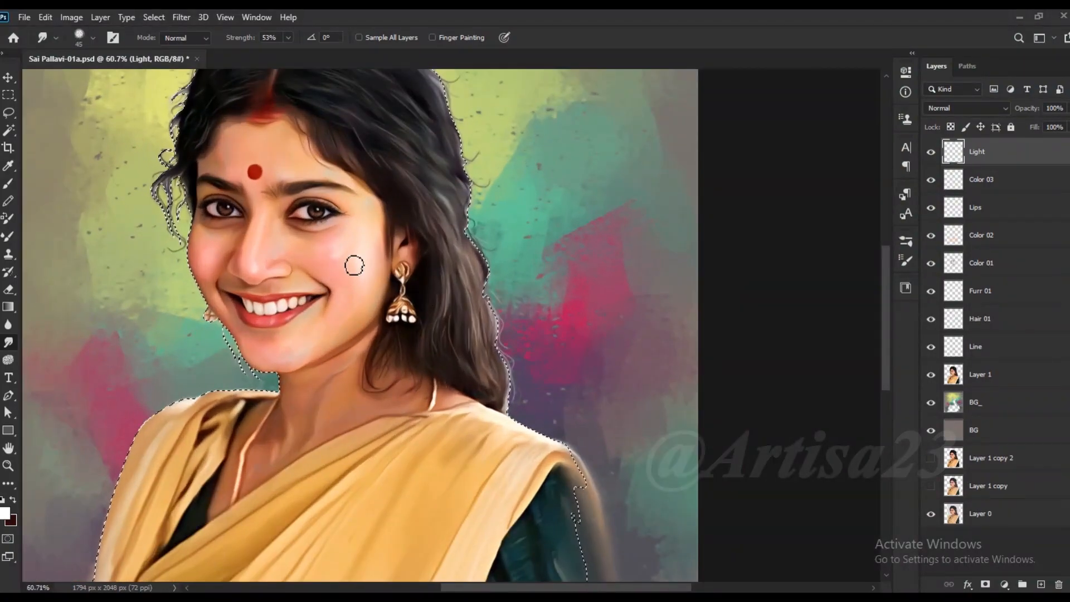
Clear the selection around the figure, save the portrait document and switch to the Move tool
scroll(331, 342, down, 5)
key(ctrl+s)
scroll(334, 251, down, 5)
scroll(365, 252, up, 4)
scroll(401, 316, down, 3)
scroll(339, 279, up, 1)
key(v)
scroll(449, 231, down, 1)
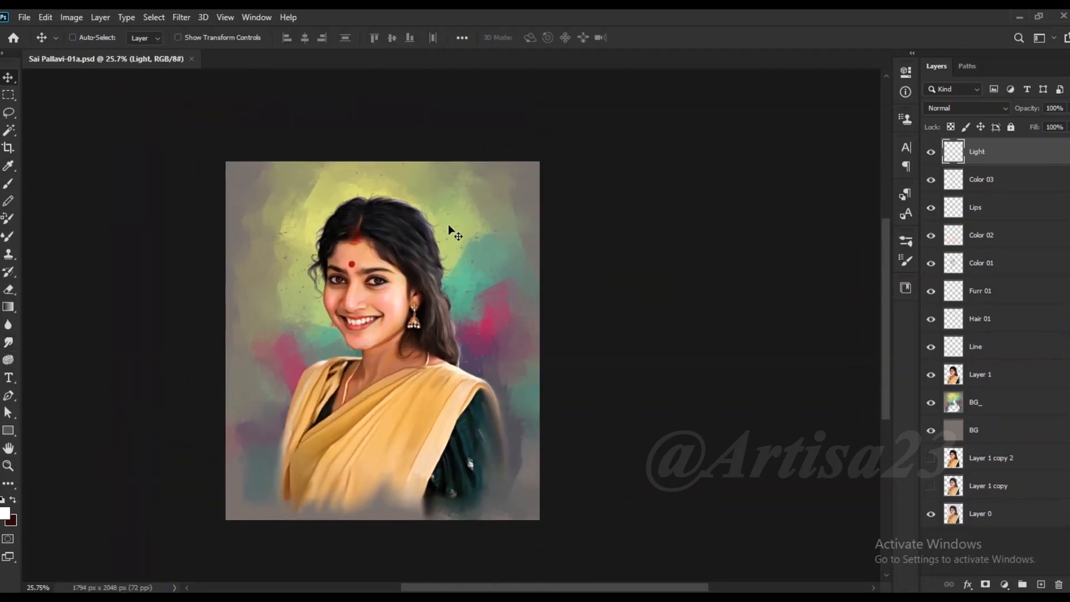
scroll(488, 290, up, 1)
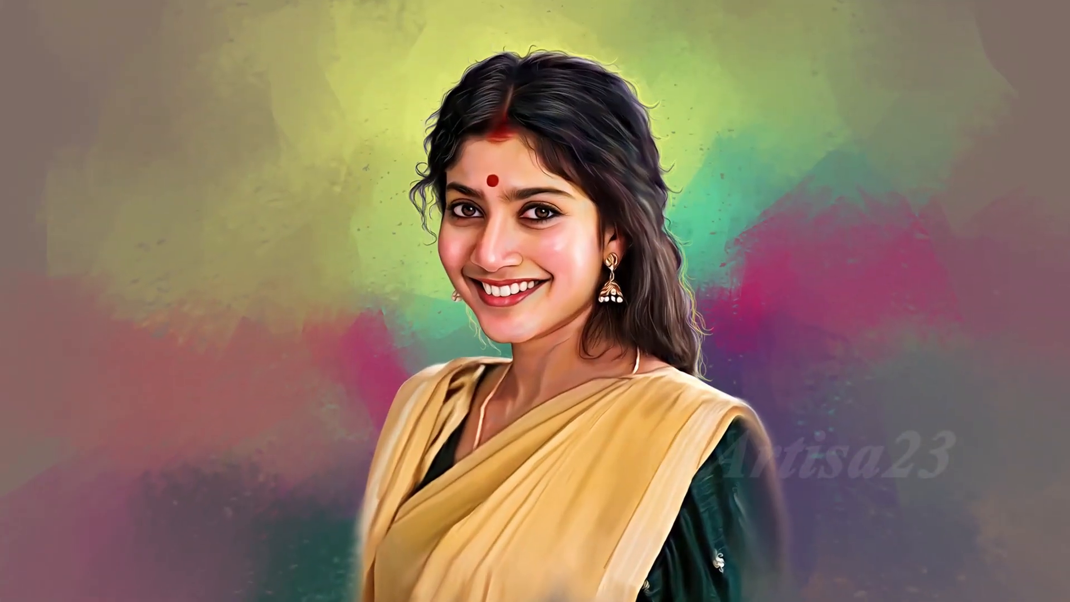